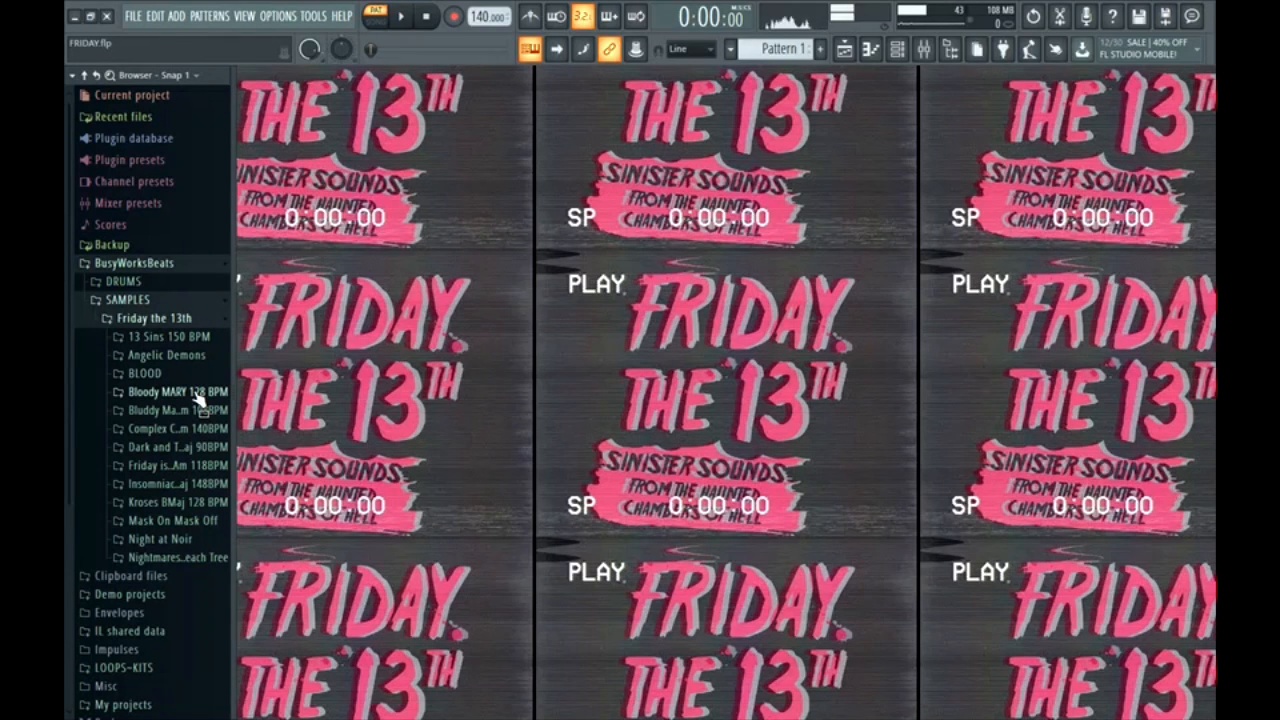
Step: Place the individual instrument stems from the 13 Sins 150 BPM sample folder on separate playlist tracks, starting at bar 1
{"action": "left_click_drag", "start_coordinate": [197, 398], "coordinate": [165, 350]}
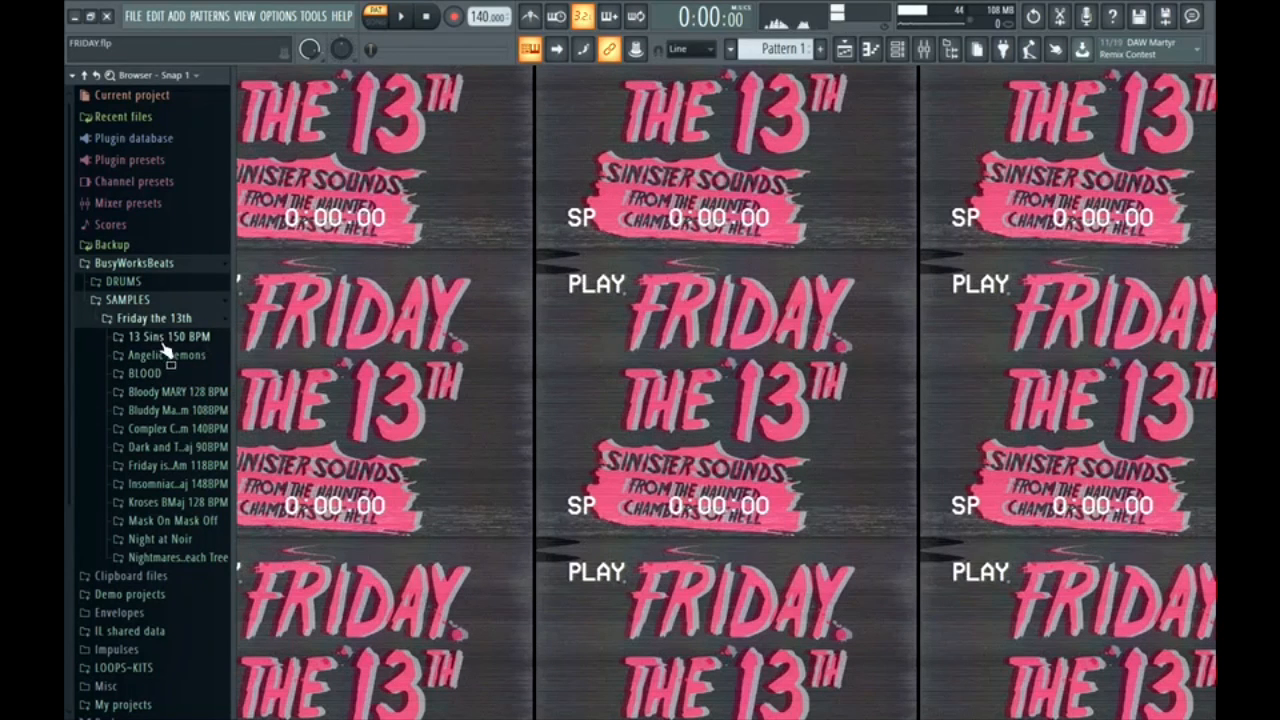
{"action": "left_click", "coordinate": [165, 346]}
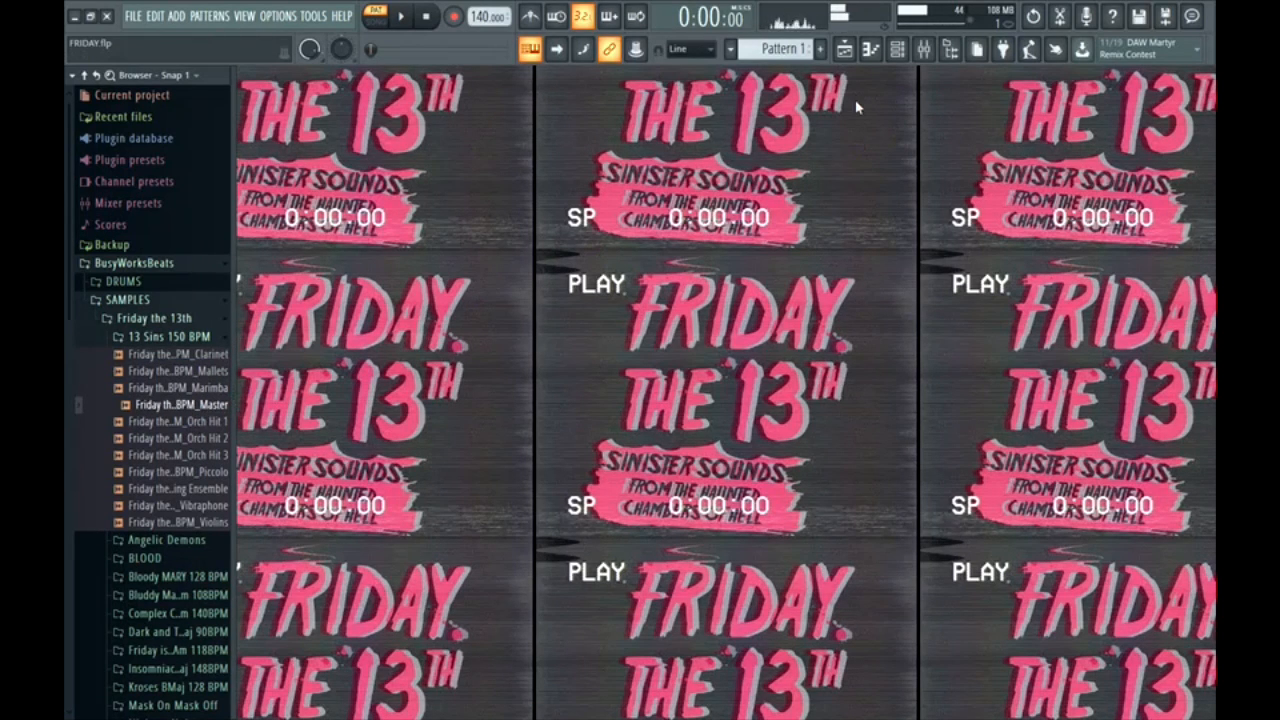
{"action": "left_click", "coordinate": [844, 48]}
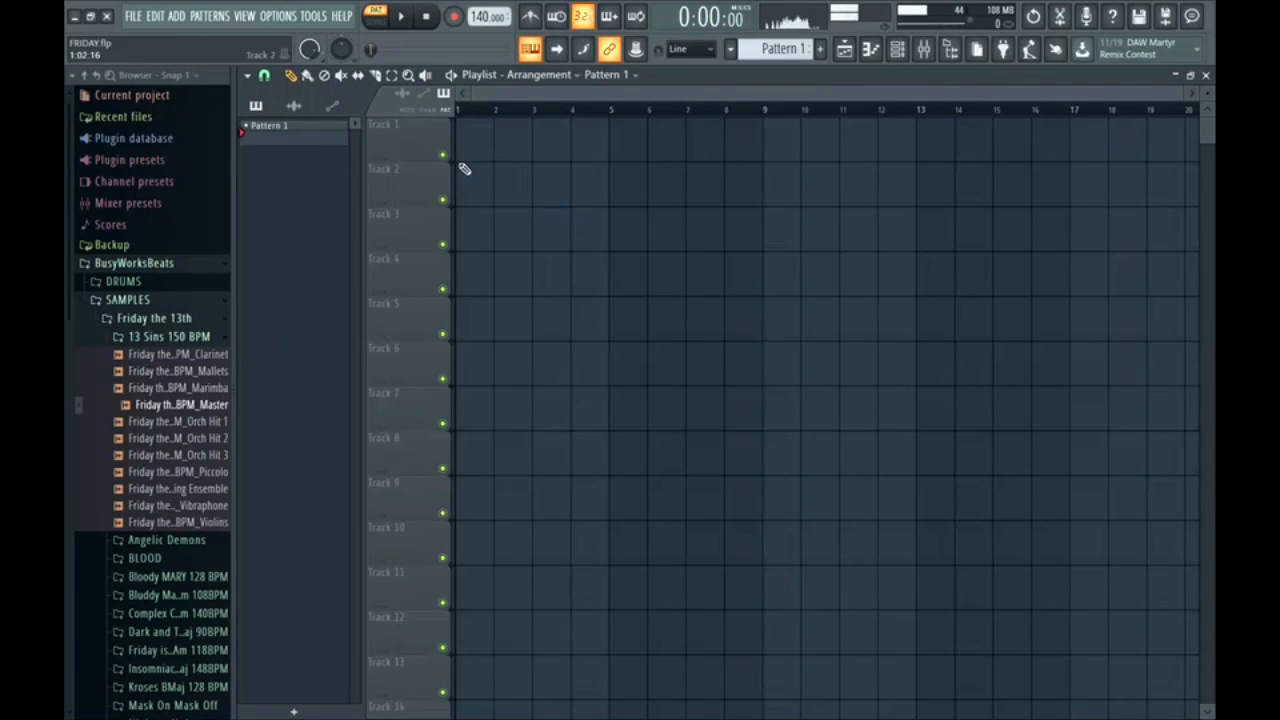
{"action": "left_click_drag", "start_coordinate": [200, 356], "coordinate": [467, 153]}
{"action": "left_click_drag", "start_coordinate": [212, 373], "coordinate": [520, 191]}
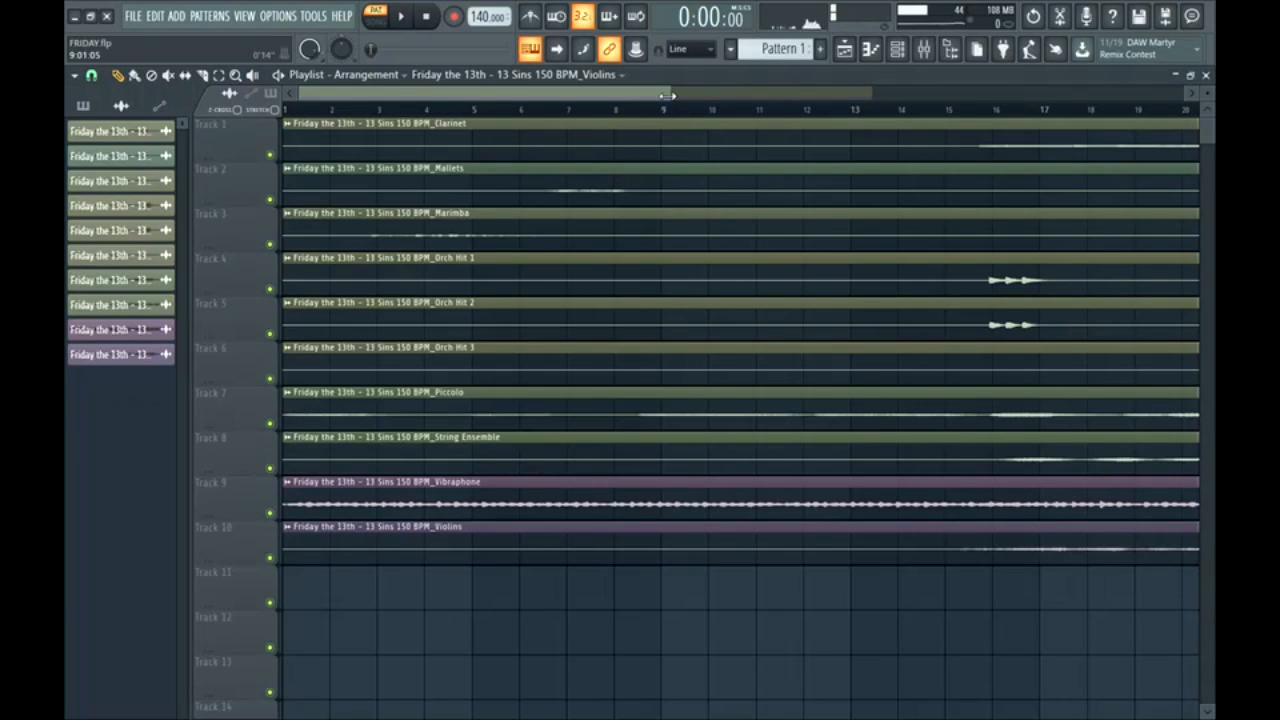
Step: Set the project tempo to 150 BPM to match the imported stems
{"action": "left_click_drag", "start_coordinate": [667, 95], "coordinate": [1155, 297]}
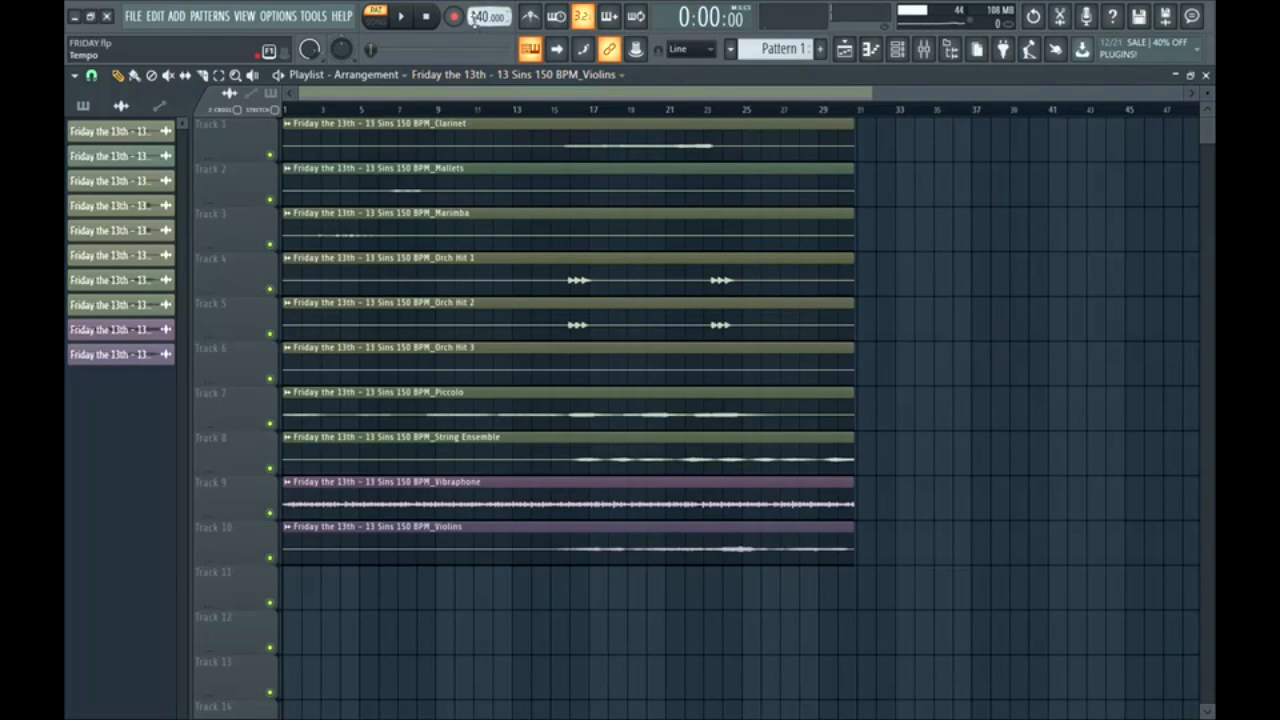
{"action": "left_click_drag", "start_coordinate": [482, 16], "coordinate": [482, 6]}
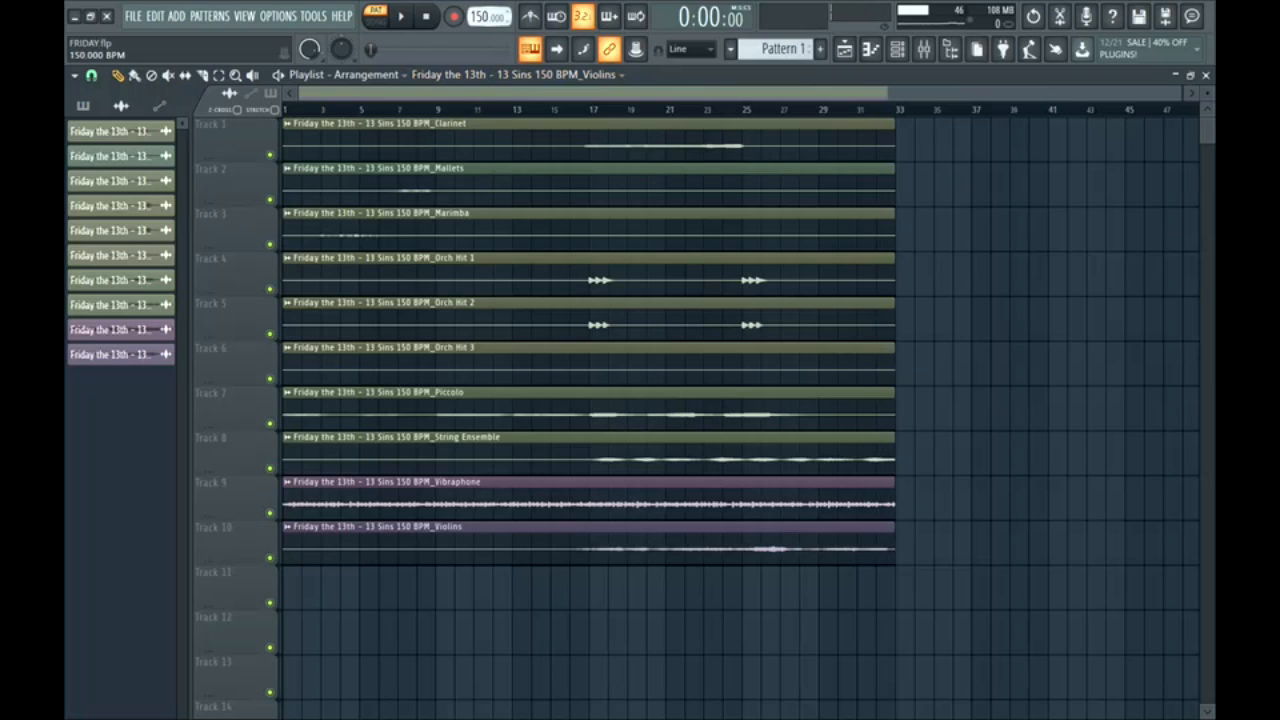
{"action": "left_click_drag", "start_coordinate": [911, 140], "coordinate": [859, 588]}
{"action": "left_click", "coordinate": [857, 590], "text": "ctrl"}
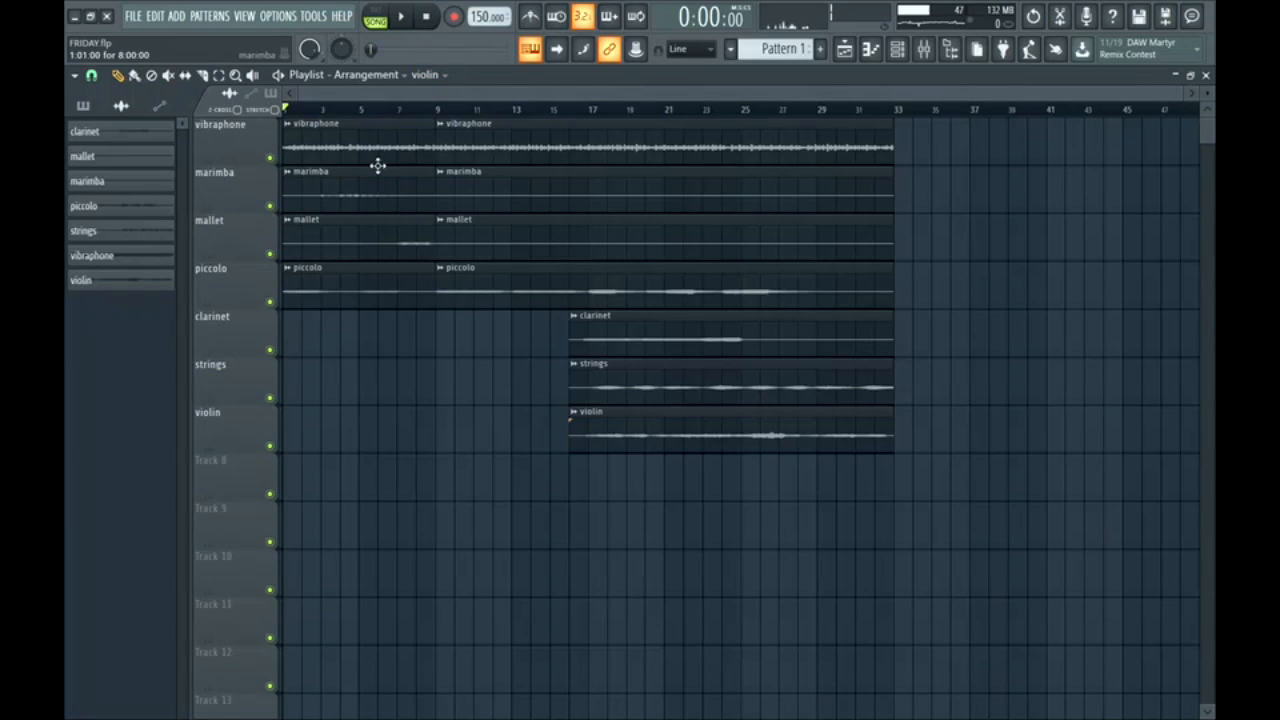
{"action": "left_click_drag", "start_coordinate": [378, 165], "coordinate": [418, 286]}
{"action": "left_click_drag", "start_coordinate": [591, 151], "coordinate": [646, 530]}
{"action": "left_click", "coordinate": [520, 449], "text": "ctrl"}
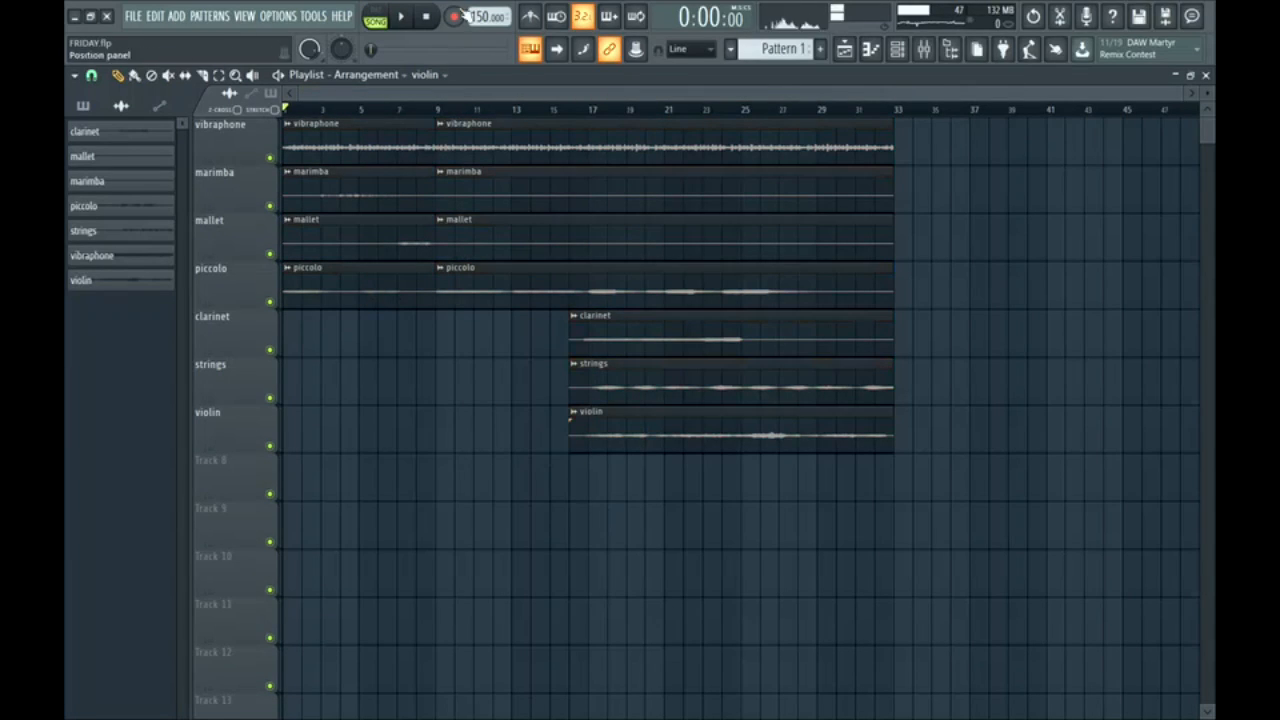
Step: Play the arrangement from the beginning and from about bar 16, where the clarinet, strings and violin enter
{"action": "key", "text": "space"}
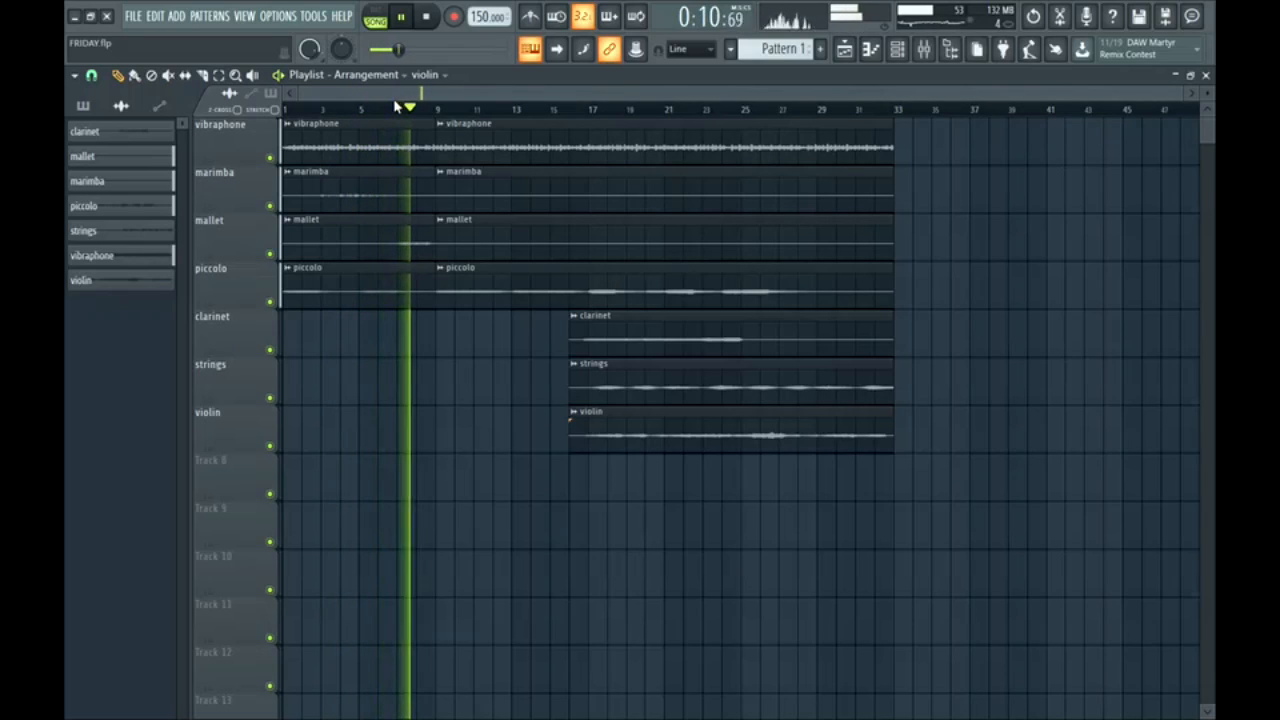
{"action": "key", "text": "space"}
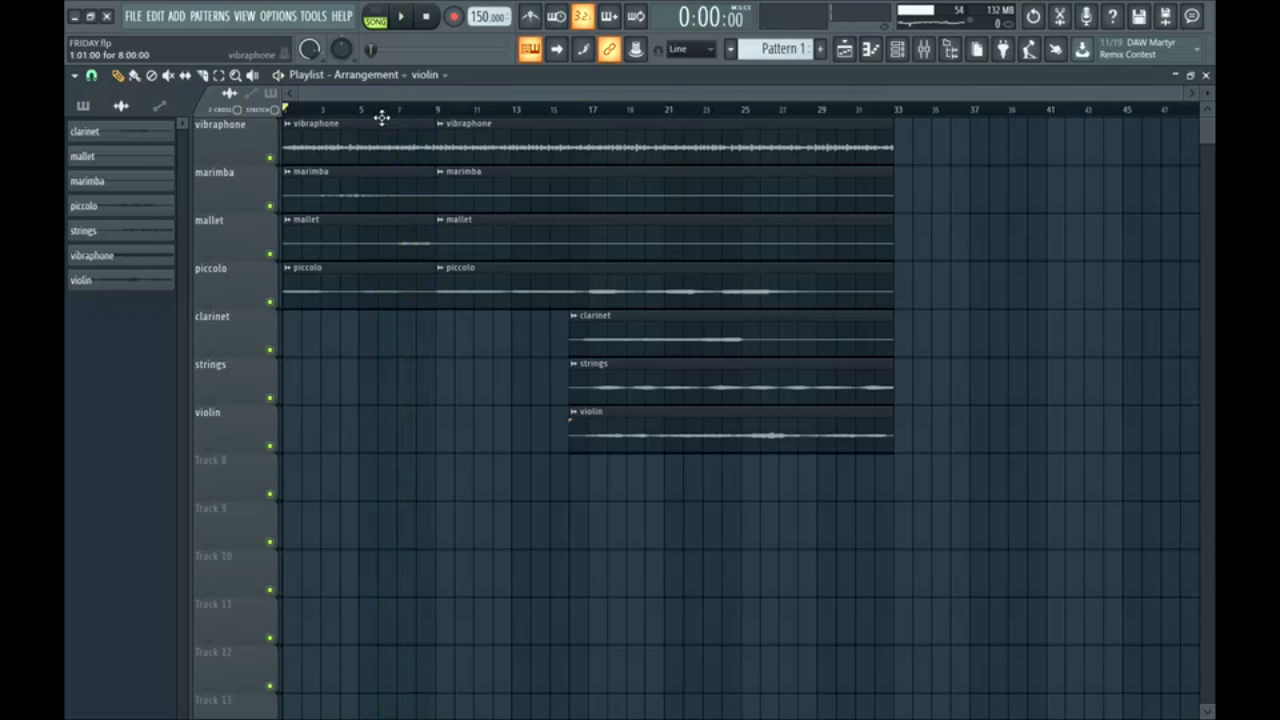
{"action": "left_click", "coordinate": [578, 112]}
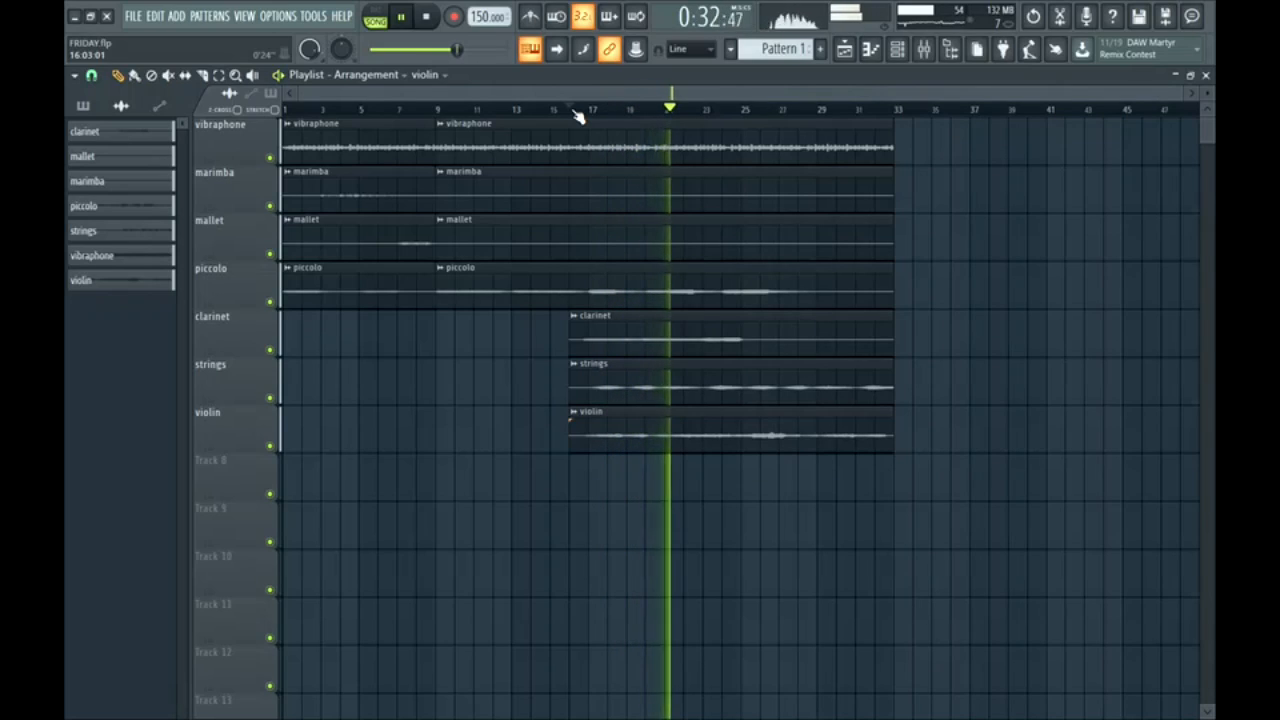
{"action": "left_click", "coordinate": [570, 108]}
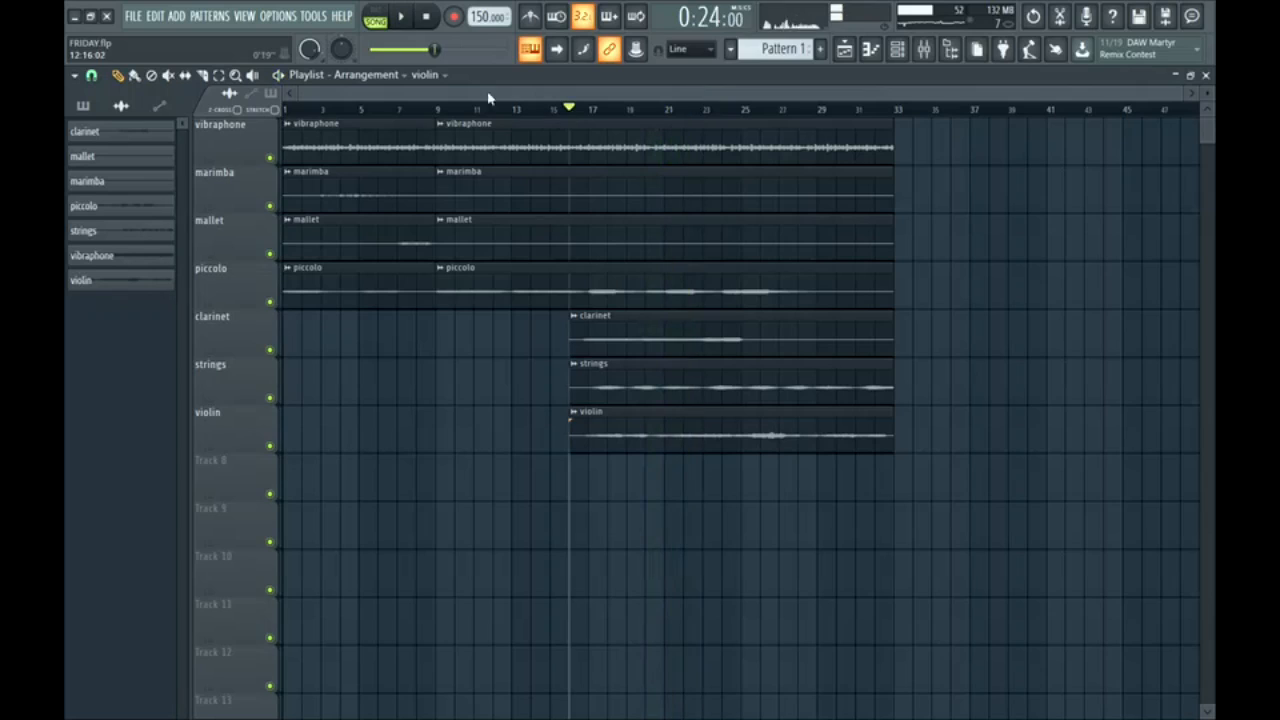
{"action": "key", "text": "space"}
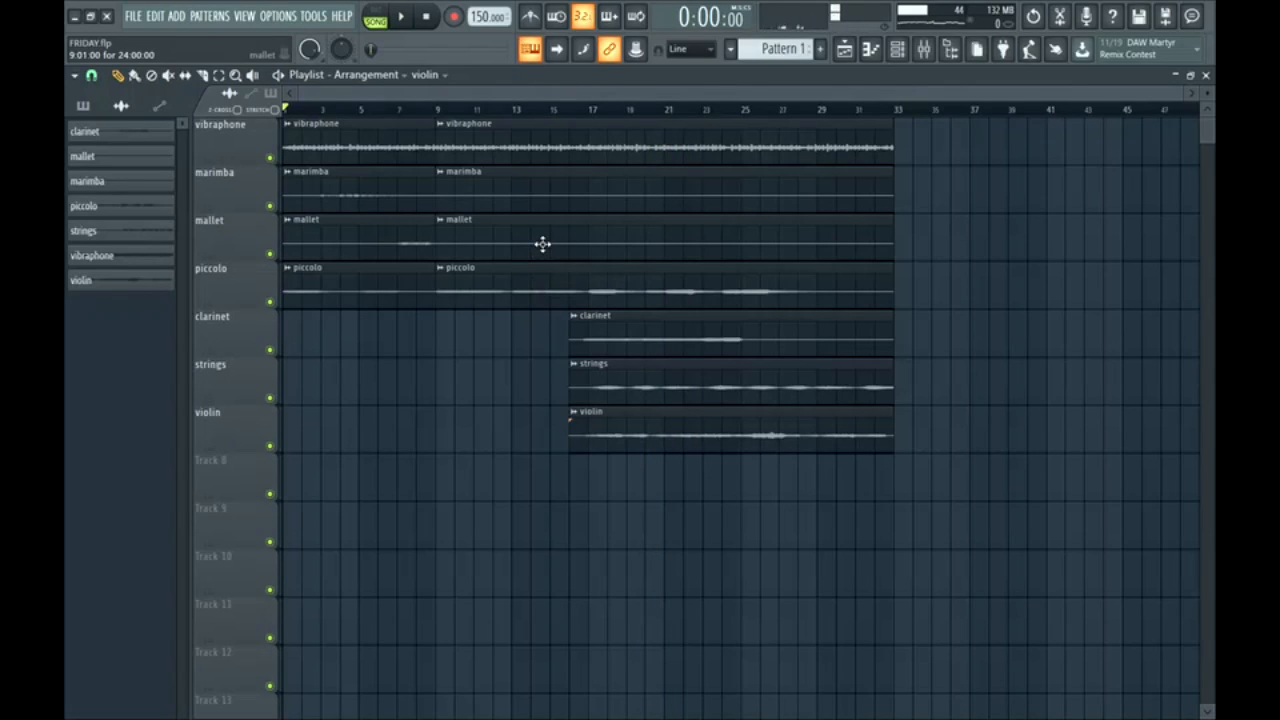
{"action": "left_click_drag", "start_coordinate": [592, 110], "coordinate": [606, 197]}
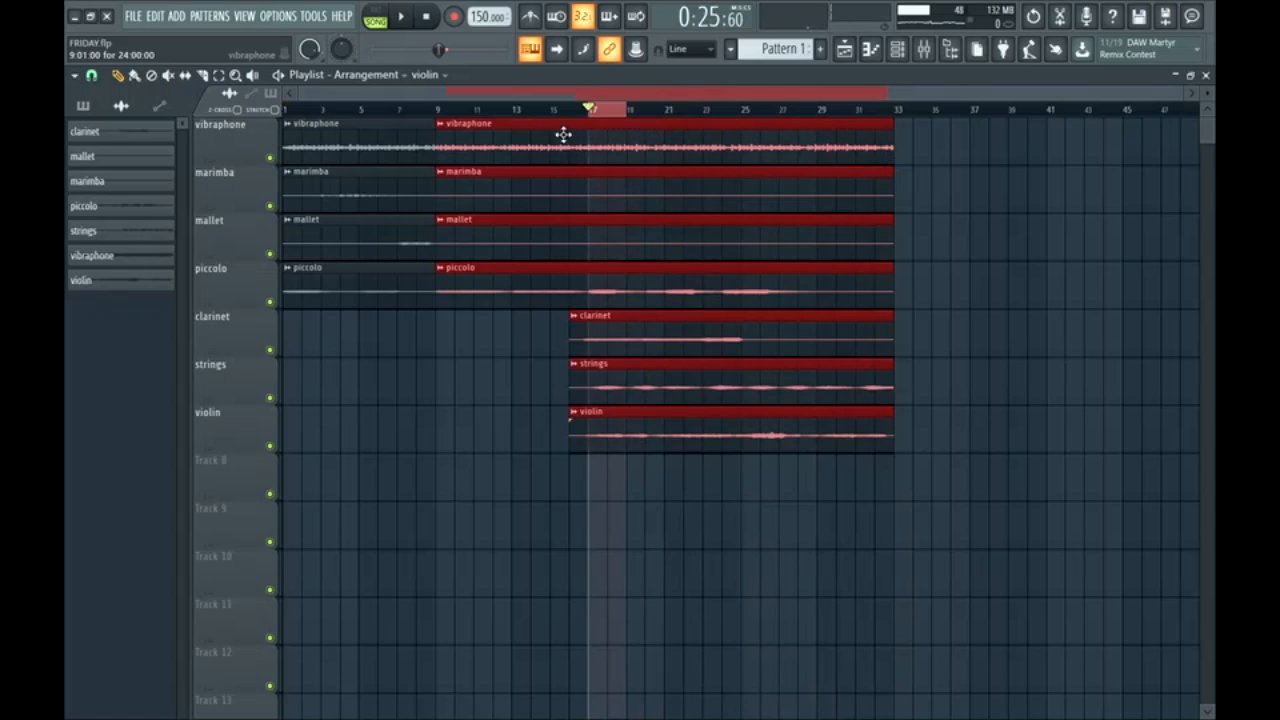
{"action": "left_click", "coordinate": [590, 115]}
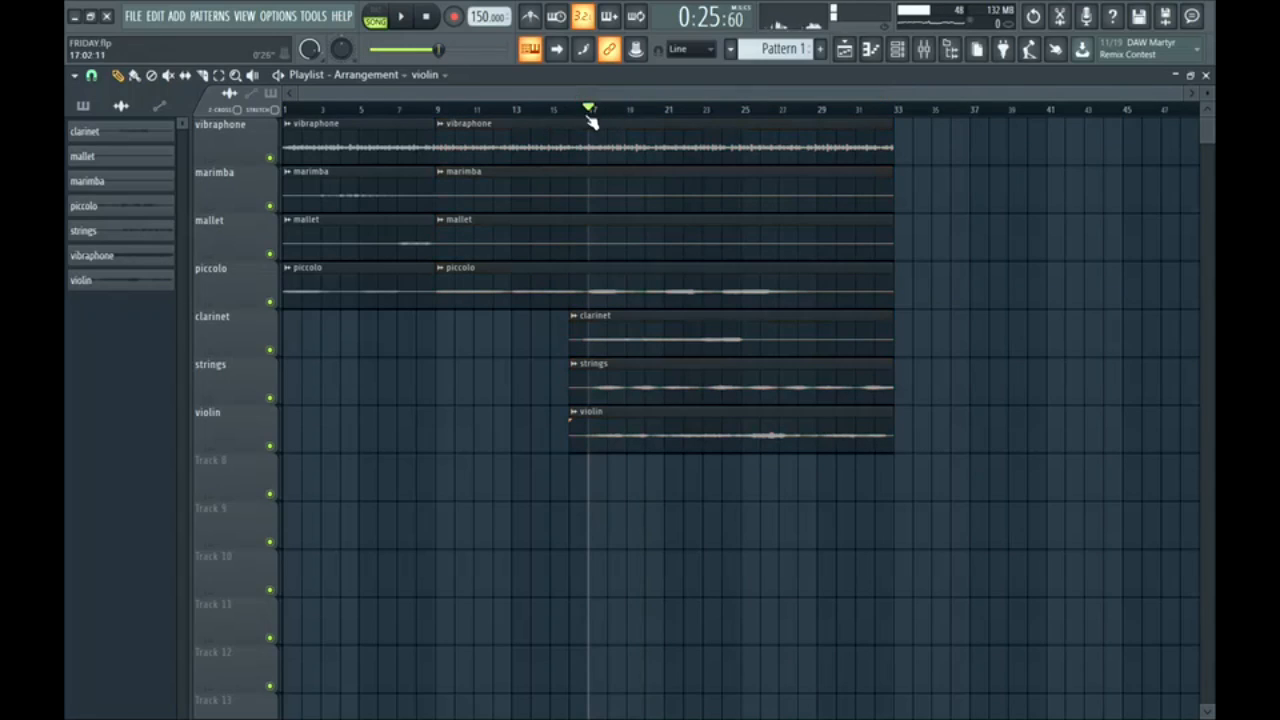
{"action": "left_click", "coordinate": [433, 20]}
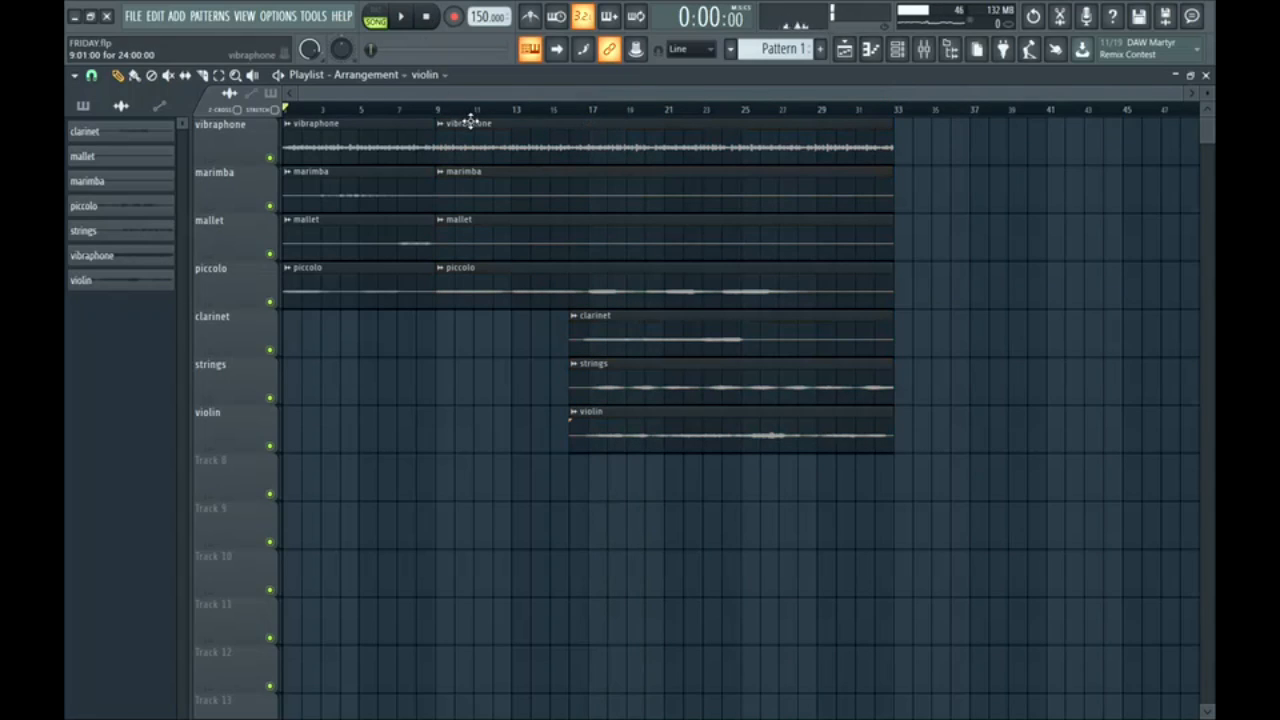
Step: Open the mixer and solo the vibraphone track
{"action": "key", "text": "F9"}
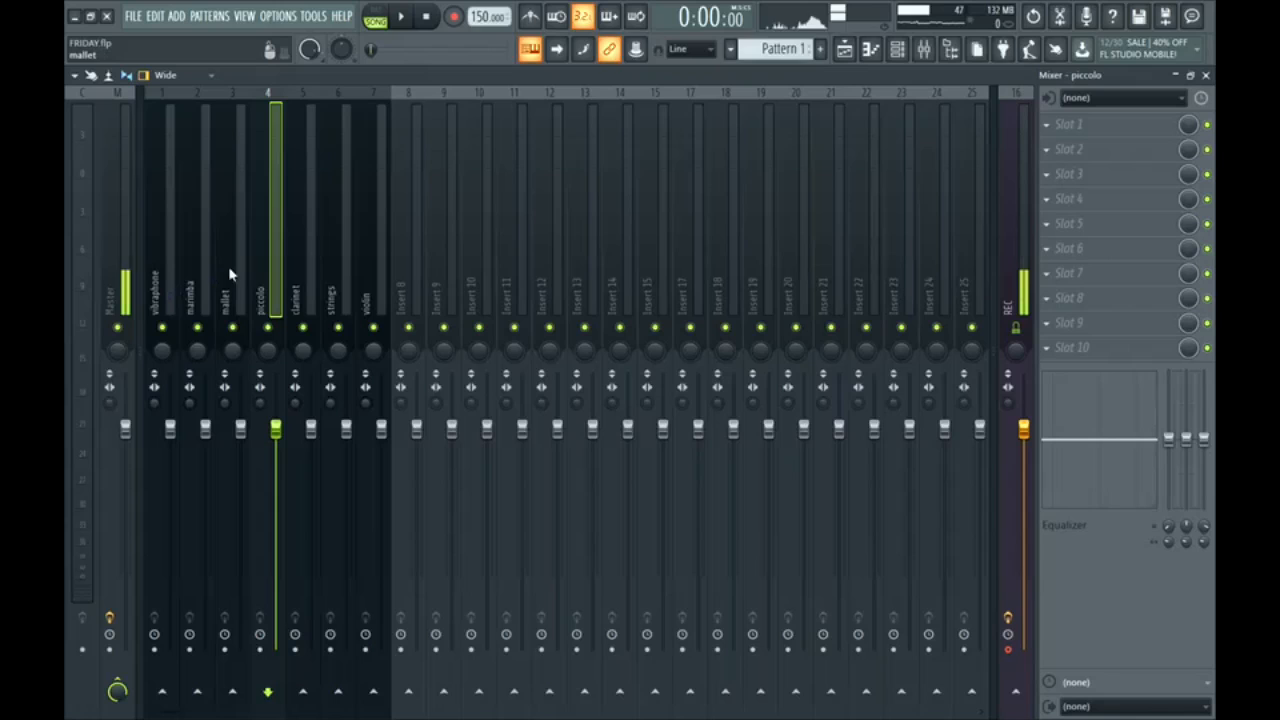
{"action": "left_click", "coordinate": [345, 258]}
{"action": "left_click", "coordinate": [298, 285]}
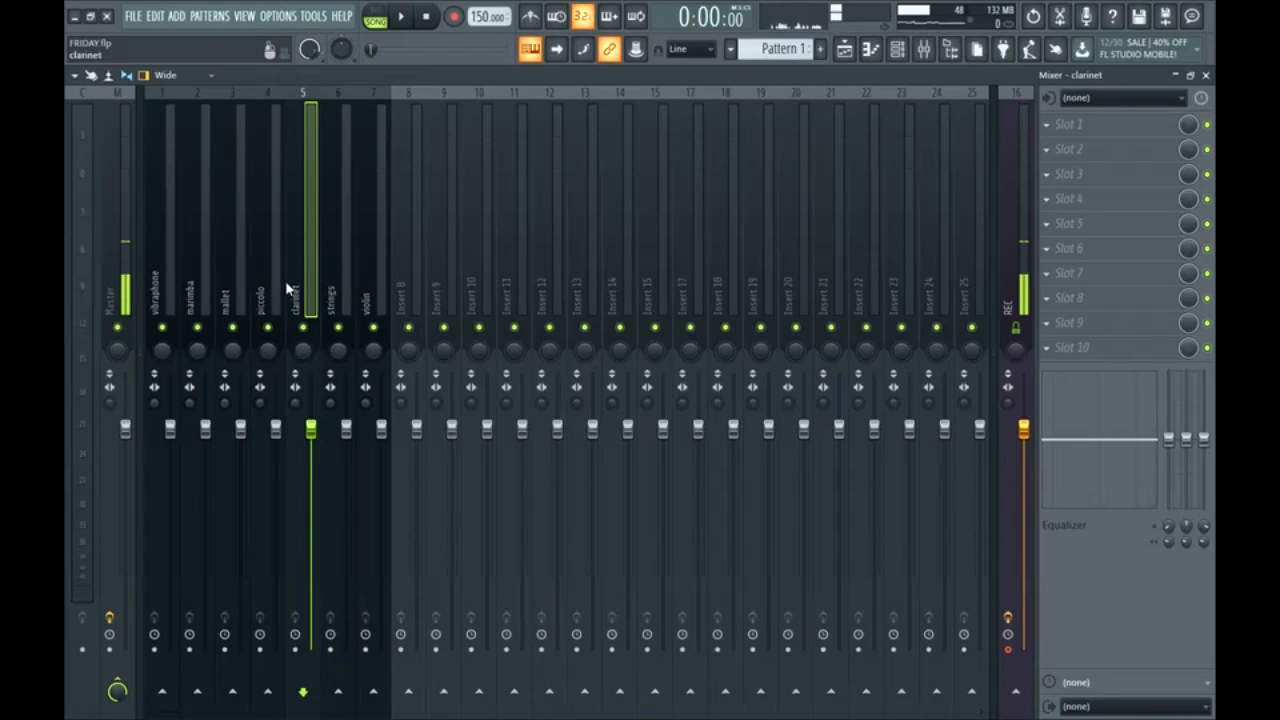
{"action": "left_click", "coordinate": [272, 296]}
{"action": "left_click", "coordinate": [167, 308]}
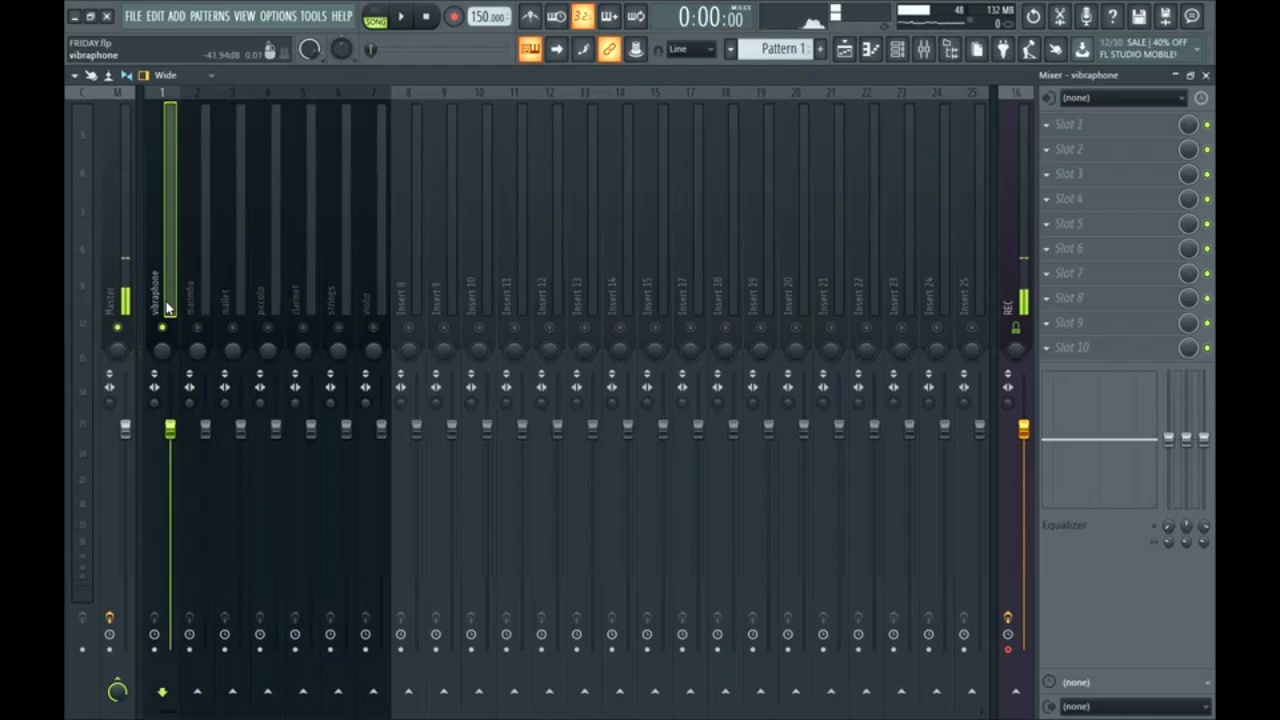
Step: Play the soloed vibraphone from the start to check its low end
{"action": "key", "text": "space"}
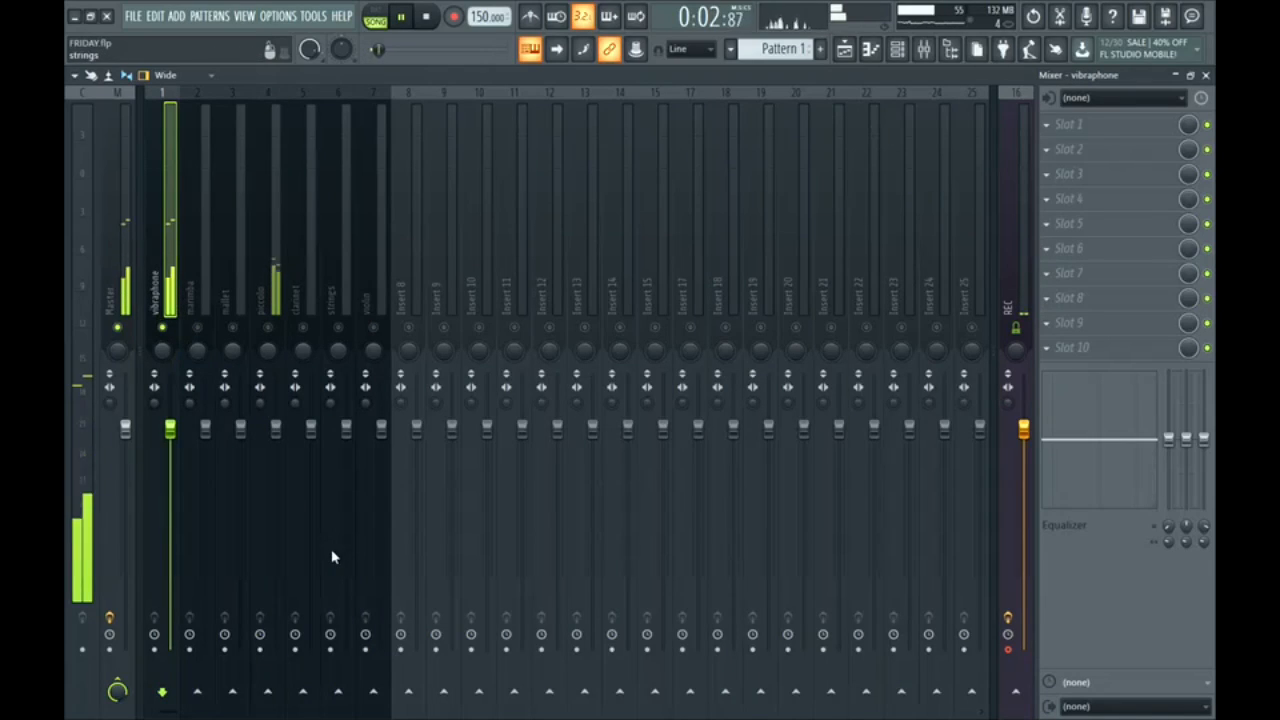
{"action": "key", "text": "space"}
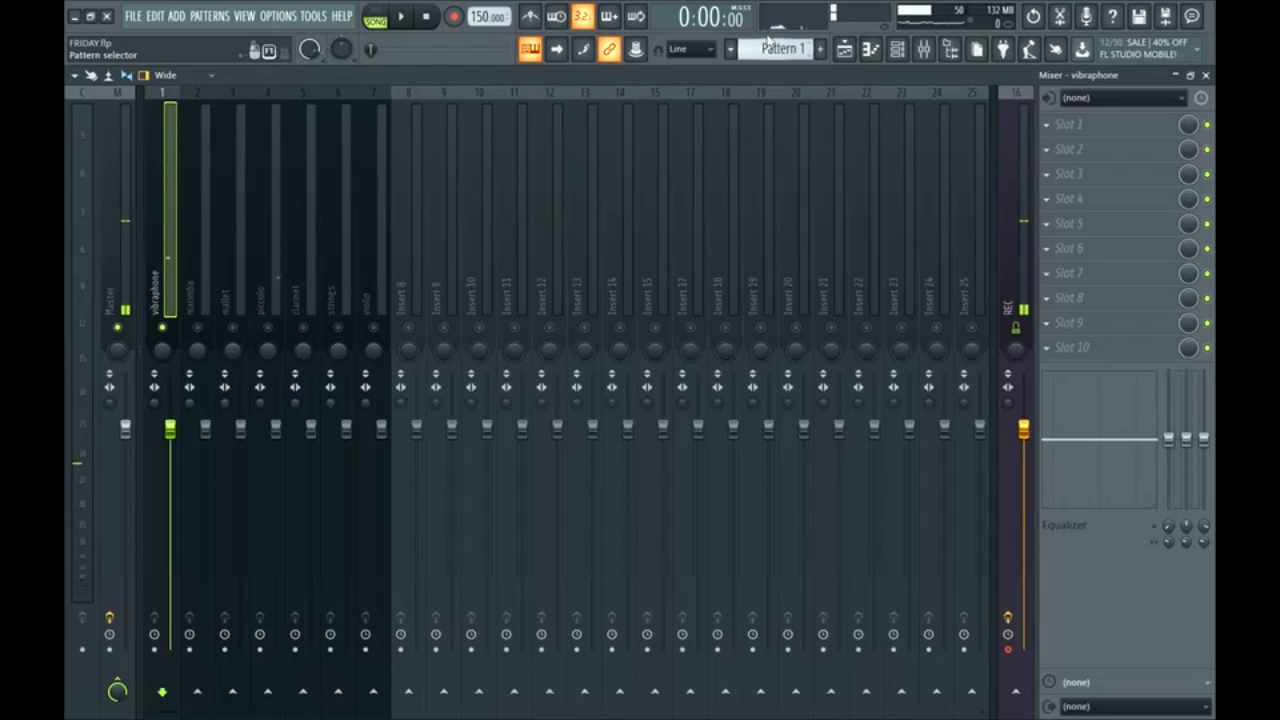
{"action": "key", "text": "space"}
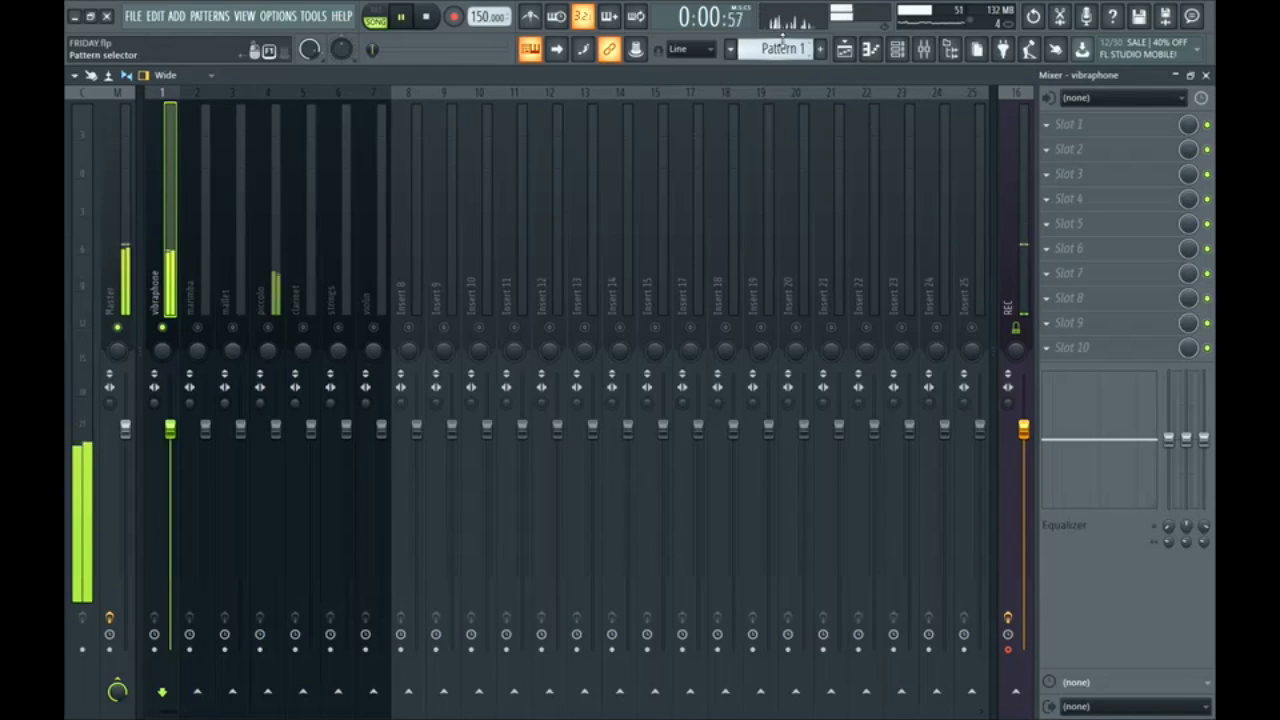
{"action": "key", "text": "space"}
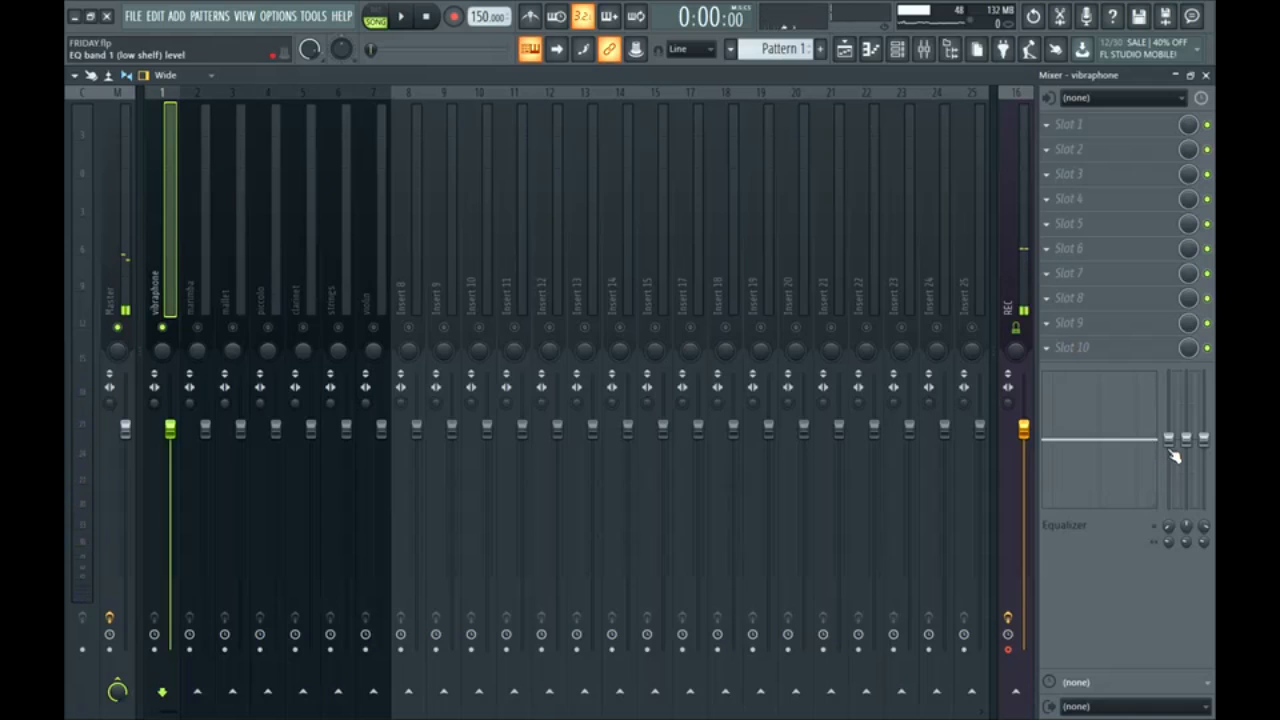
Step: Lower the vibraphone's low-shelf EQ band to -18.0 dB and audition the low cut
{"action": "left_click_drag", "start_coordinate": [1169, 442], "coordinate": [1172, 533]}
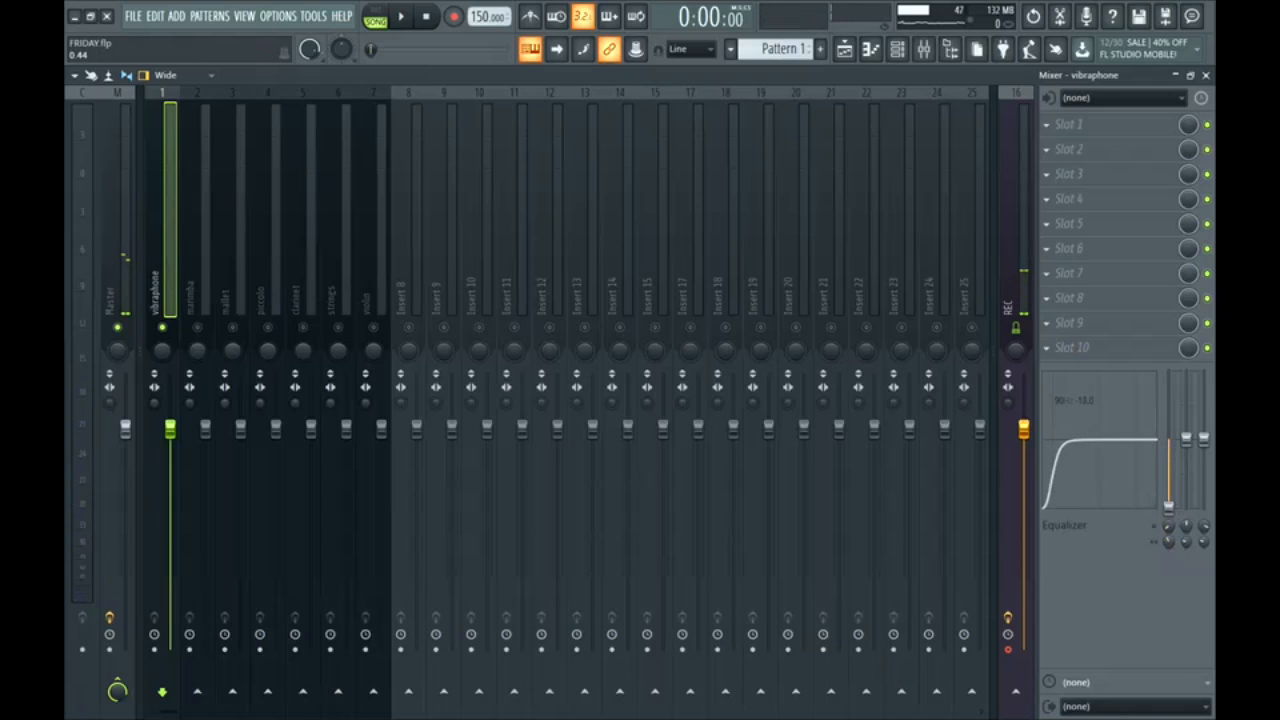
{"action": "key", "text": "space"}
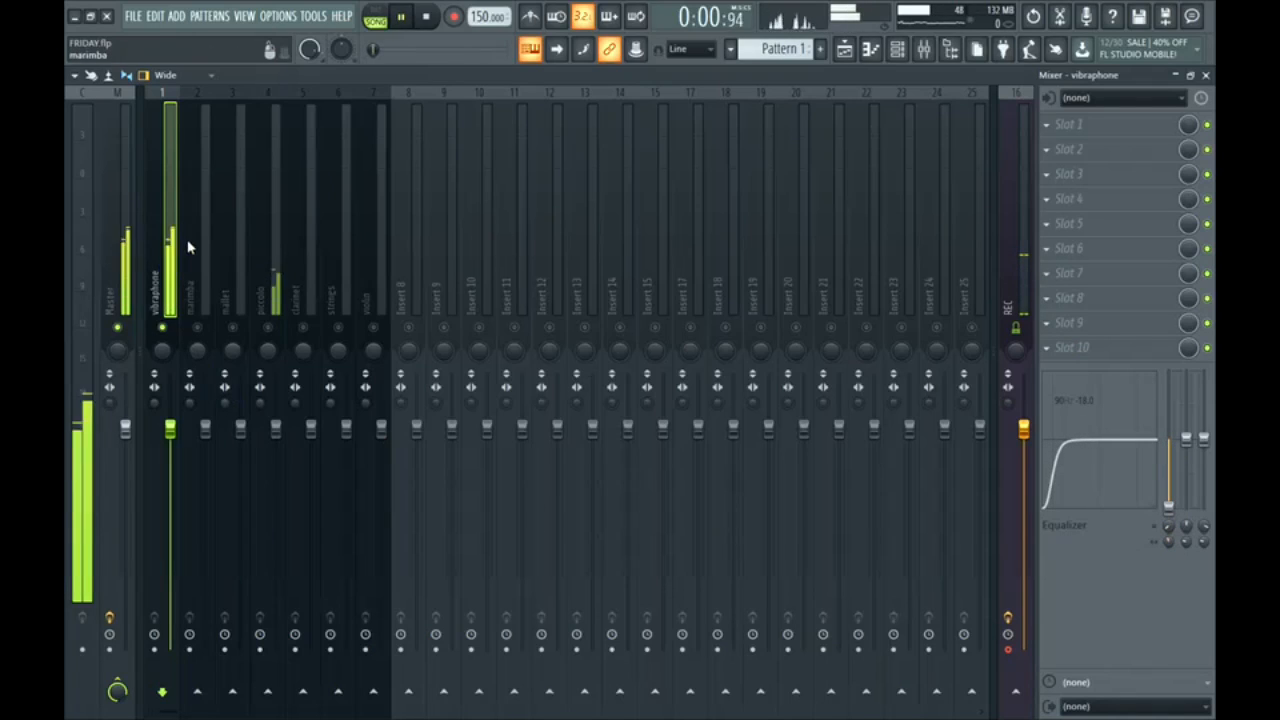
{"action": "key", "text": "space"}
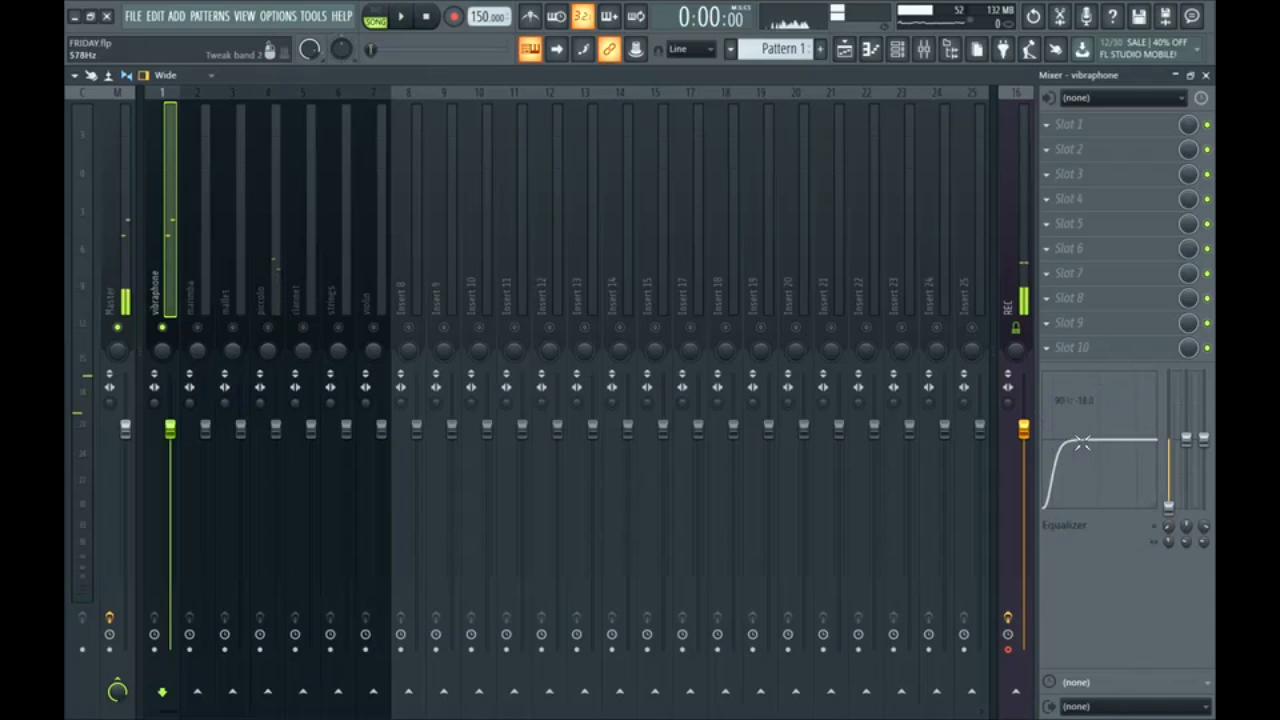
{"action": "key", "text": "space"}
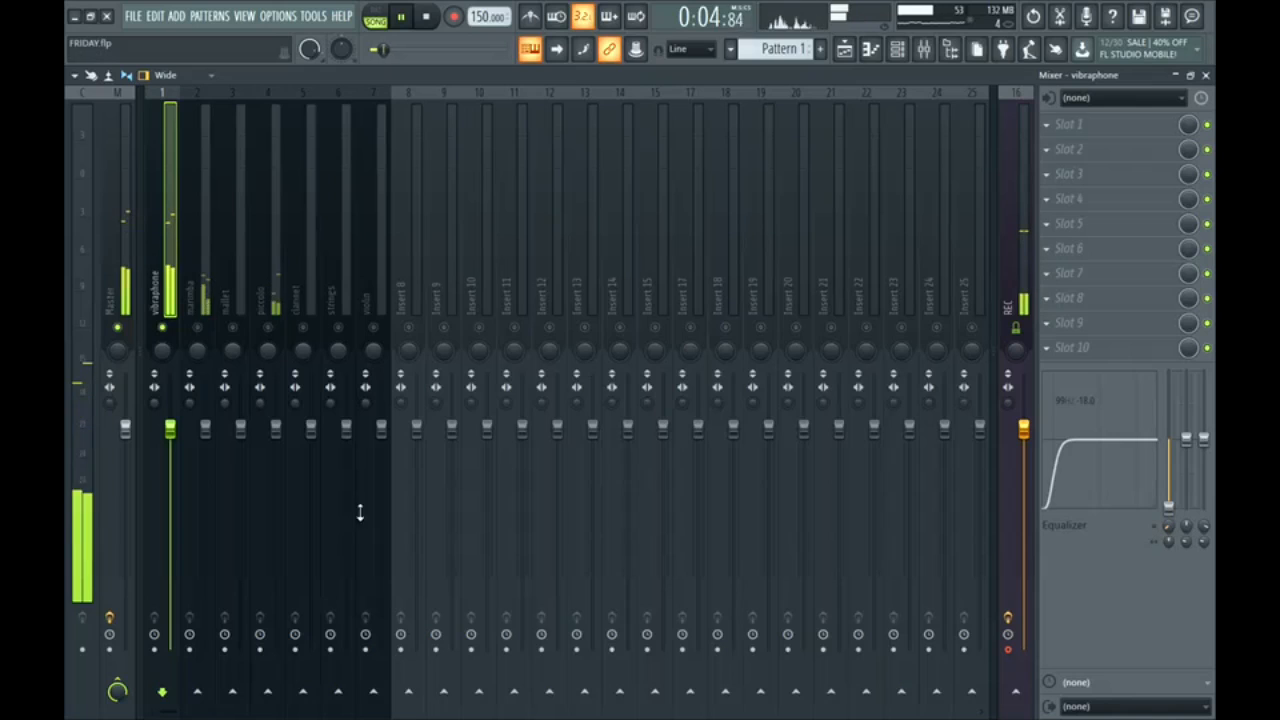
{"action": "key", "text": "space"}
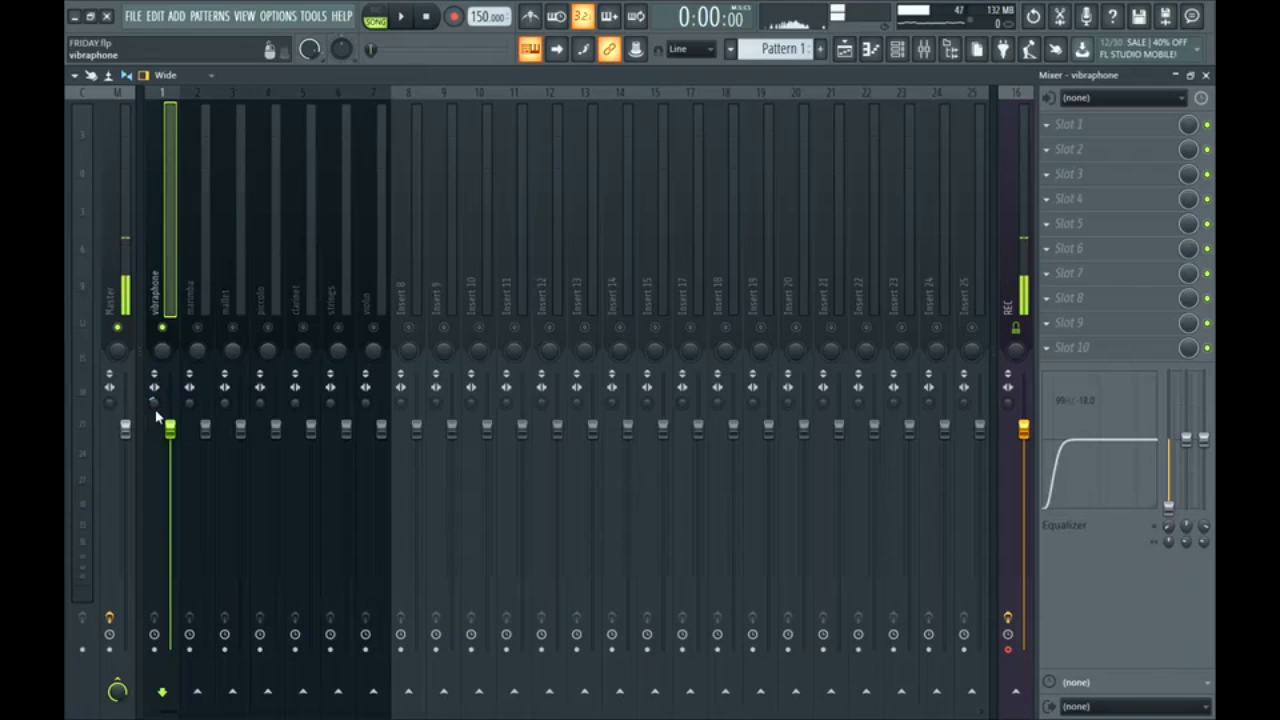
{"action": "key", "text": "space"}
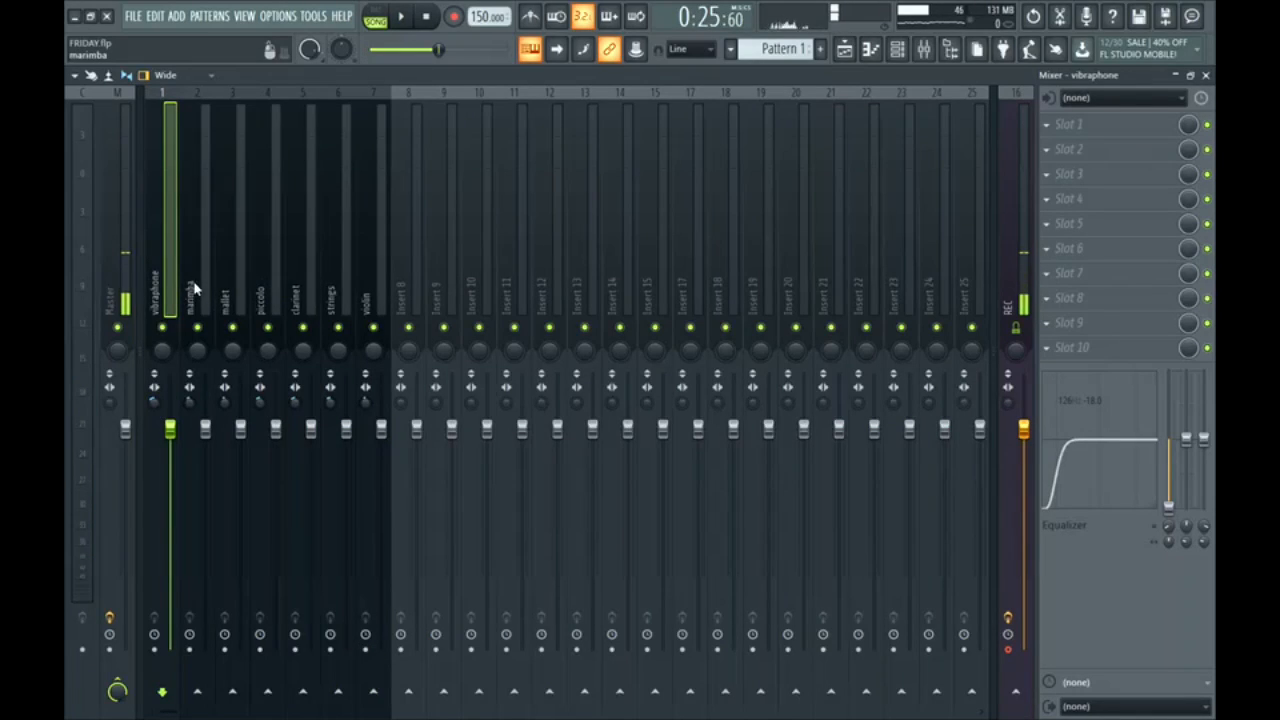
Step: Start playback with the vibraphone soloed and unmute the marimba, mallet and piccolo tracks
{"action": "left_click_drag", "start_coordinate": [194, 289], "coordinate": [350, 263]}
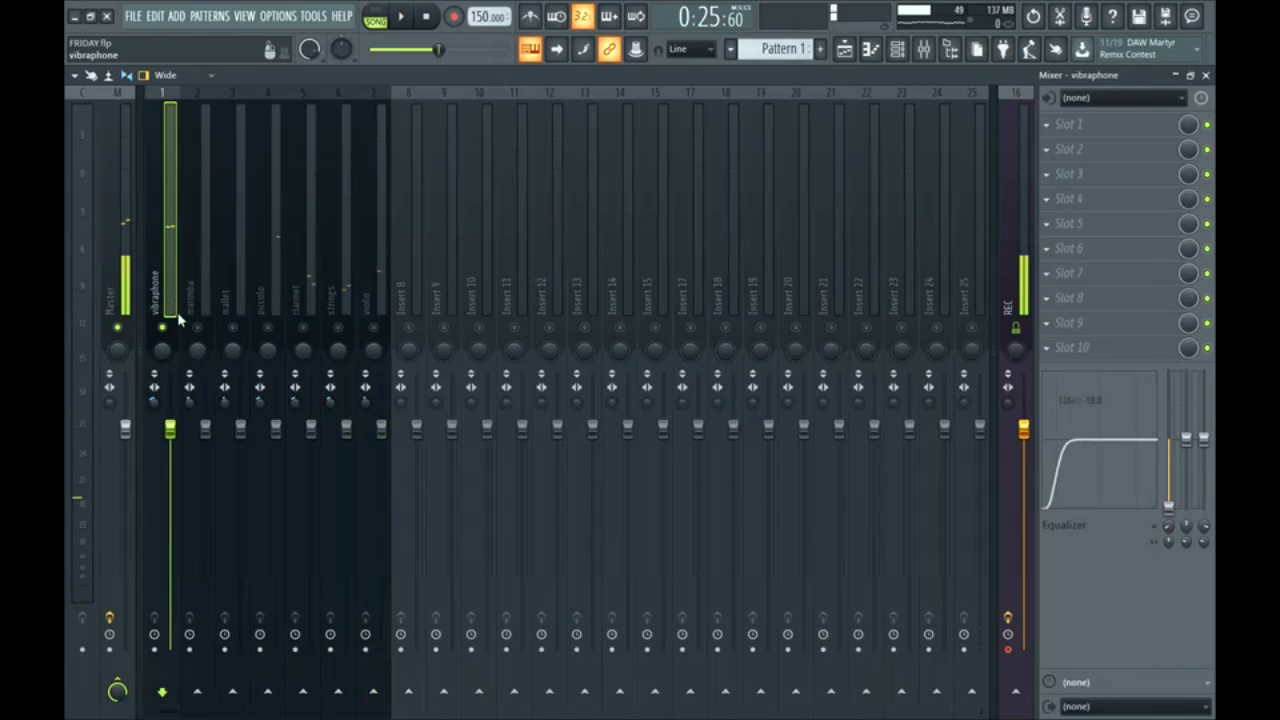
{"action": "key", "text": "space"}
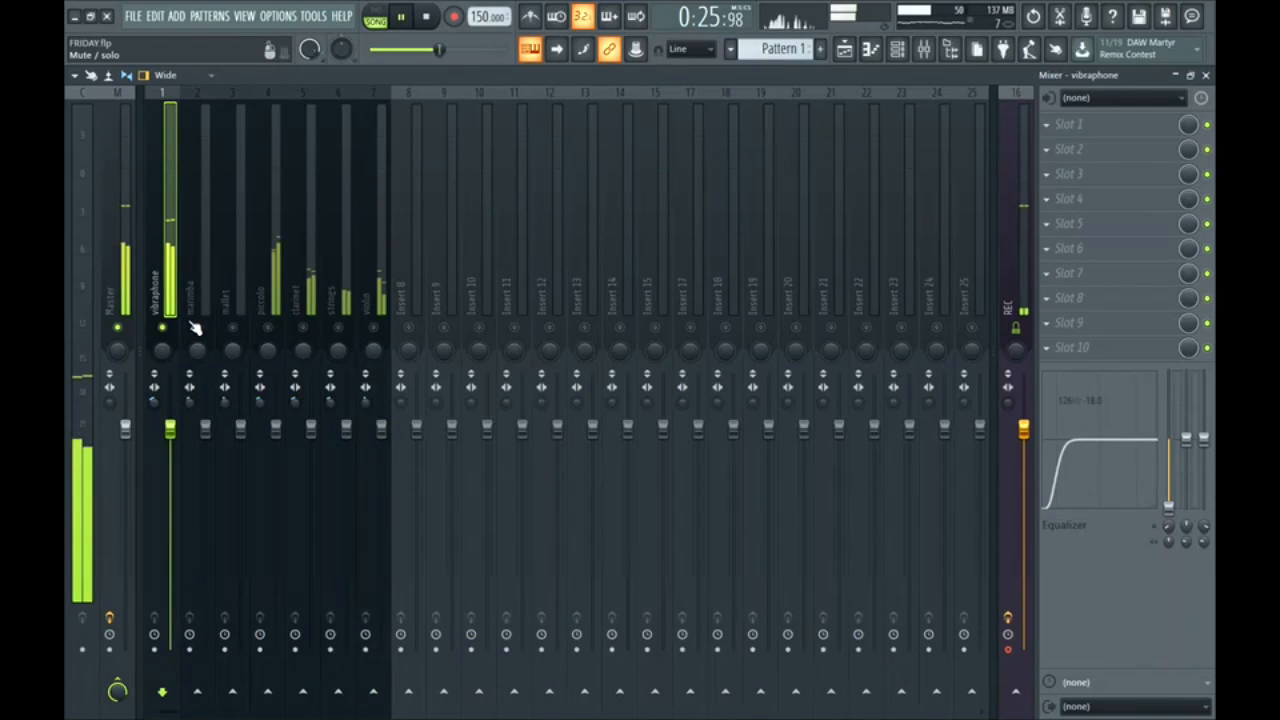
{"action": "left_click", "coordinate": [196, 327]}
{"action": "left_click", "coordinate": [231, 328]}
{"action": "left_click", "coordinate": [266, 327]}
Step: Lower the piccolo's volume slightly, then unmute the clarinet and set its volume to 89% (-2.6 dB)
{"action": "left_click", "coordinate": [270, 290]}
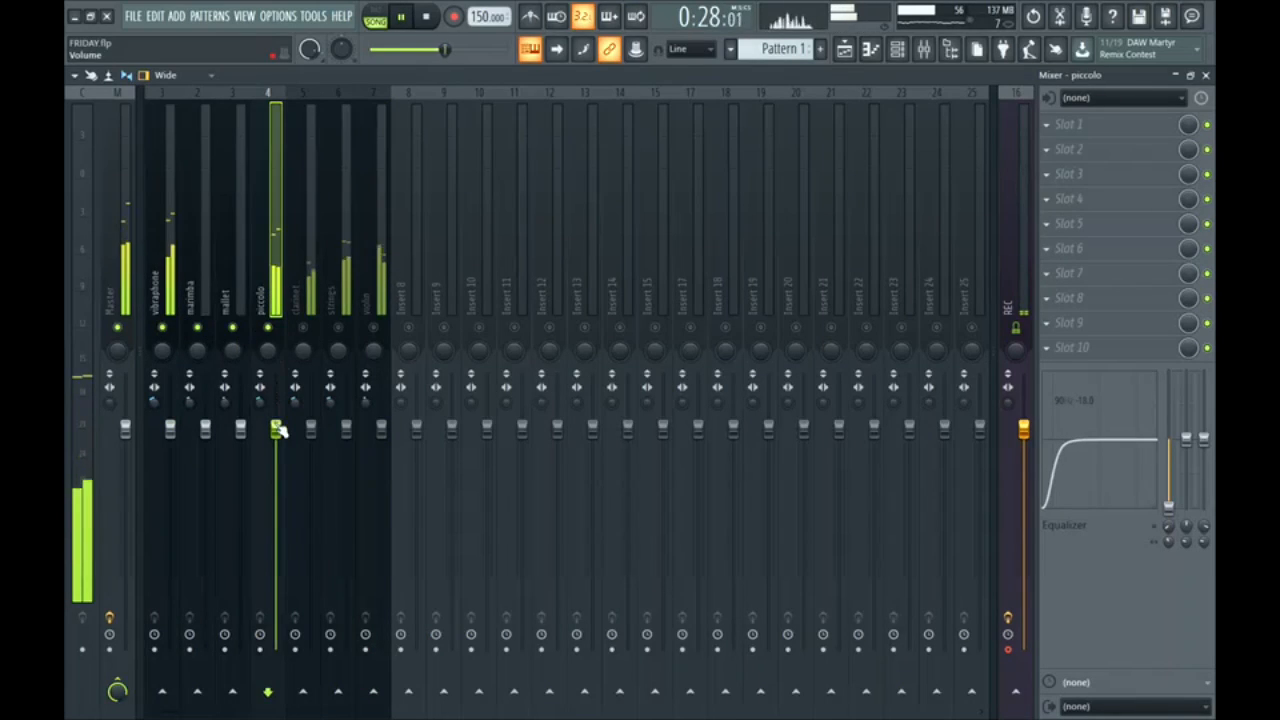
{"action": "left_click_drag", "start_coordinate": [275, 428], "coordinate": [311, 452]}
{"action": "left_click", "coordinate": [302, 327]}
{"action": "left_click", "coordinate": [307, 277]}
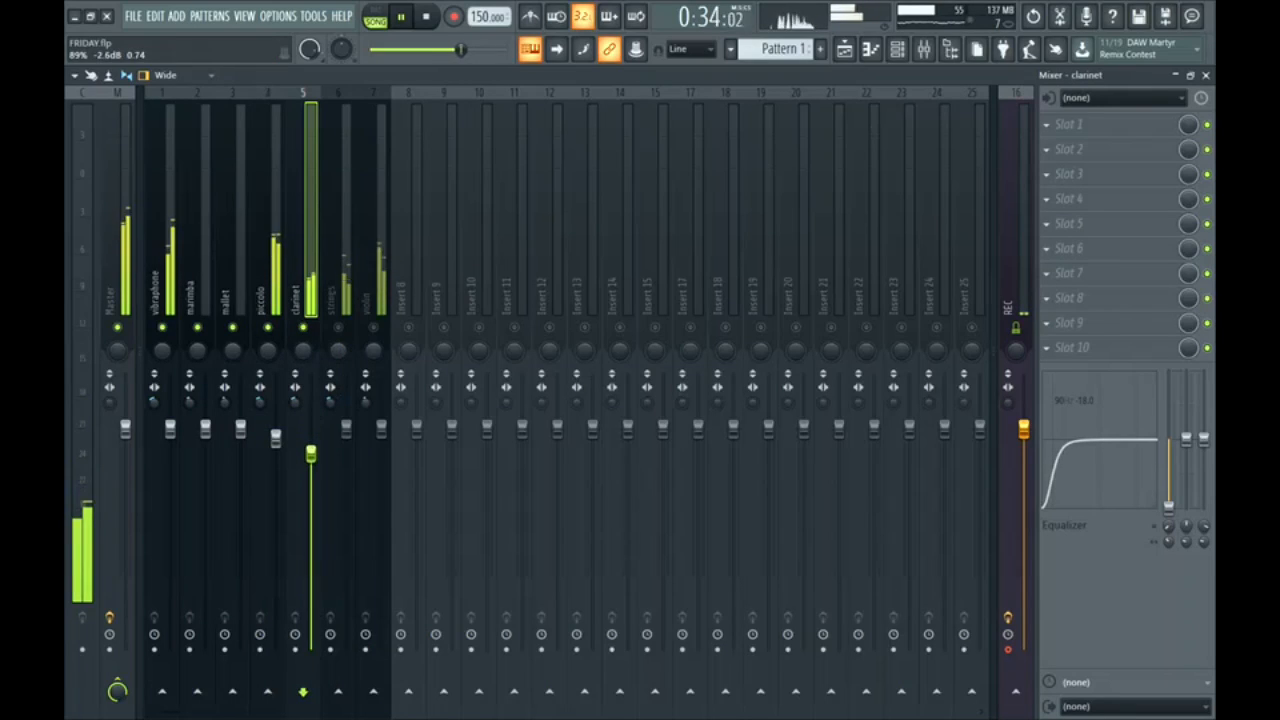
Step: Unmute the strings track and lower its volume slightly below the clarinet's level
{"action": "left_click", "coordinate": [338, 327]}
{"action": "left_click", "coordinate": [342, 280]}
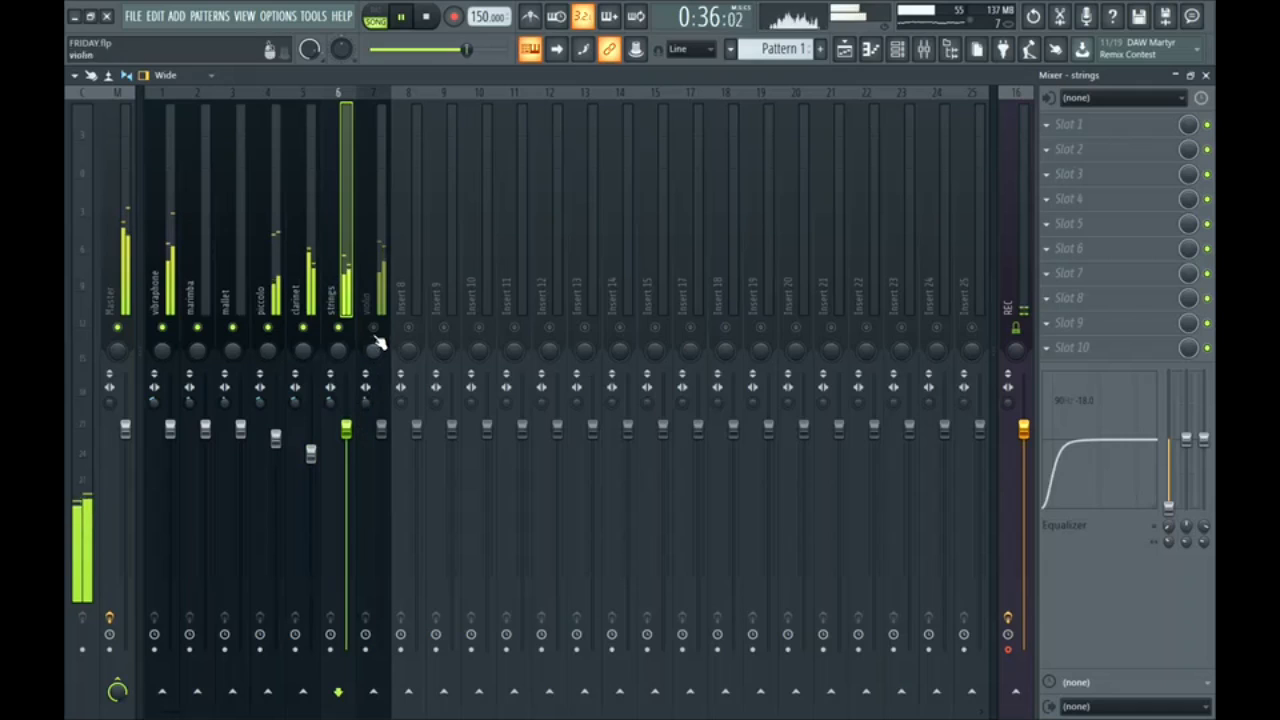
{"action": "left_click_drag", "start_coordinate": [346, 429], "coordinate": [346, 463]}
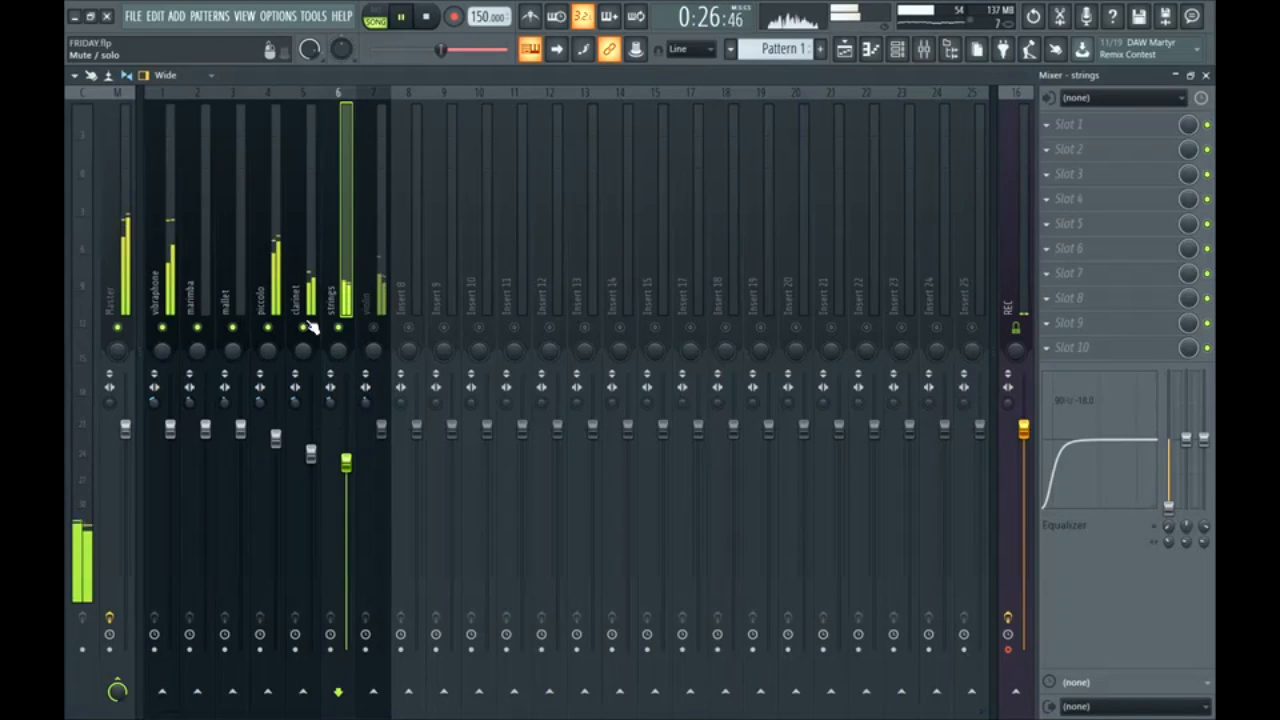
Step: Unmute the violin and lower its volume to about the clarinet's level, then lower the piccolo slightly while auditioning the mix
{"action": "left_click", "coordinate": [374, 290]}
{"action": "left_click_drag", "start_coordinate": [381, 429], "coordinate": [381, 456]}
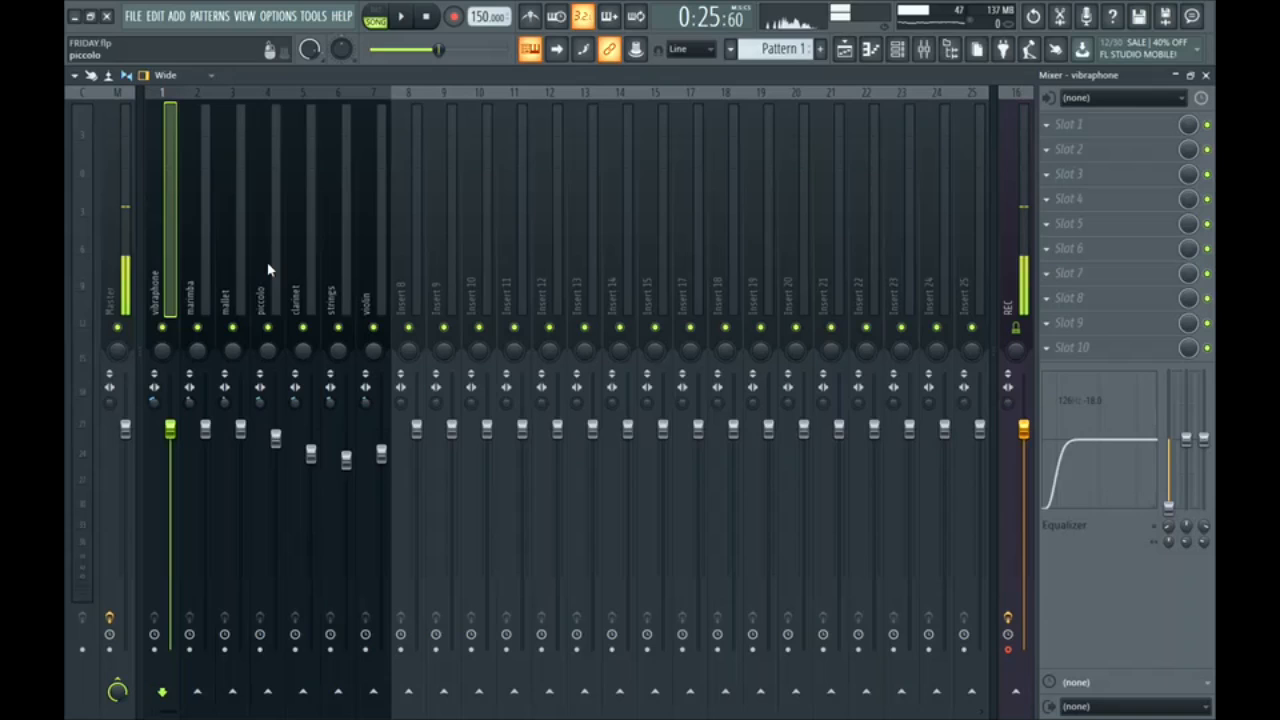
{"action": "key", "text": "space"}
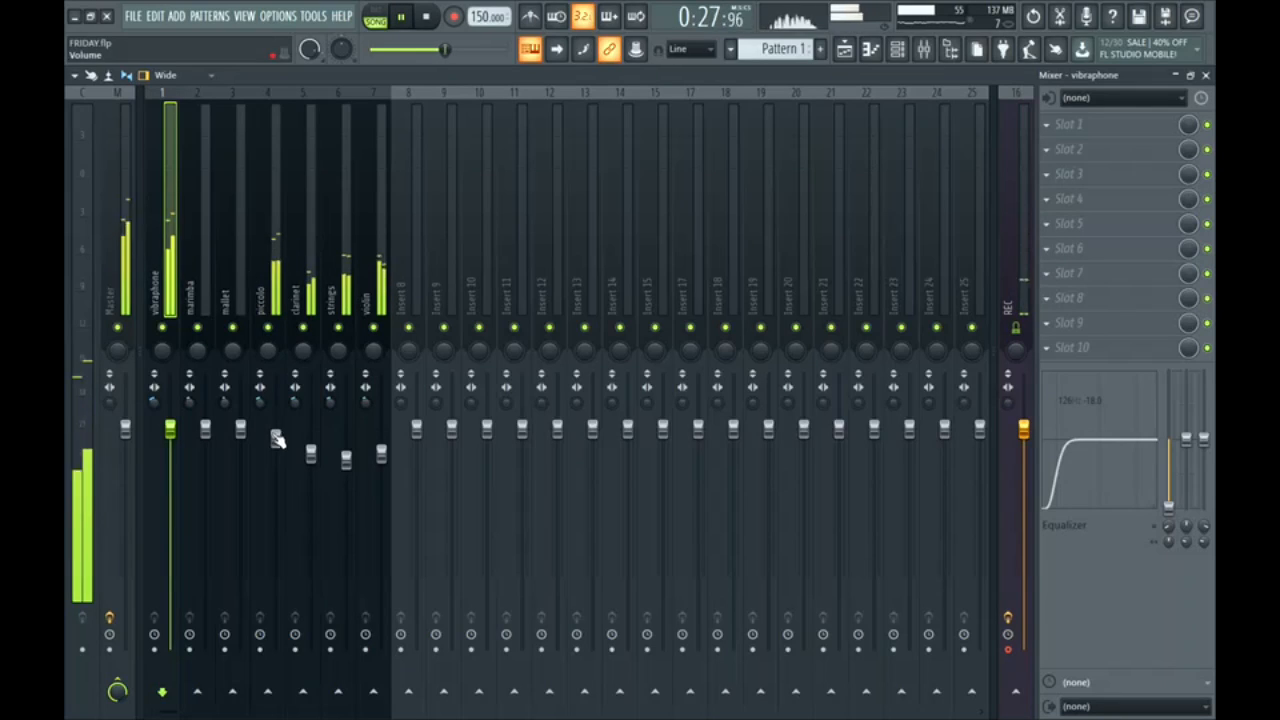
{"action": "left_click_drag", "start_coordinate": [275, 437], "coordinate": [275, 443]}
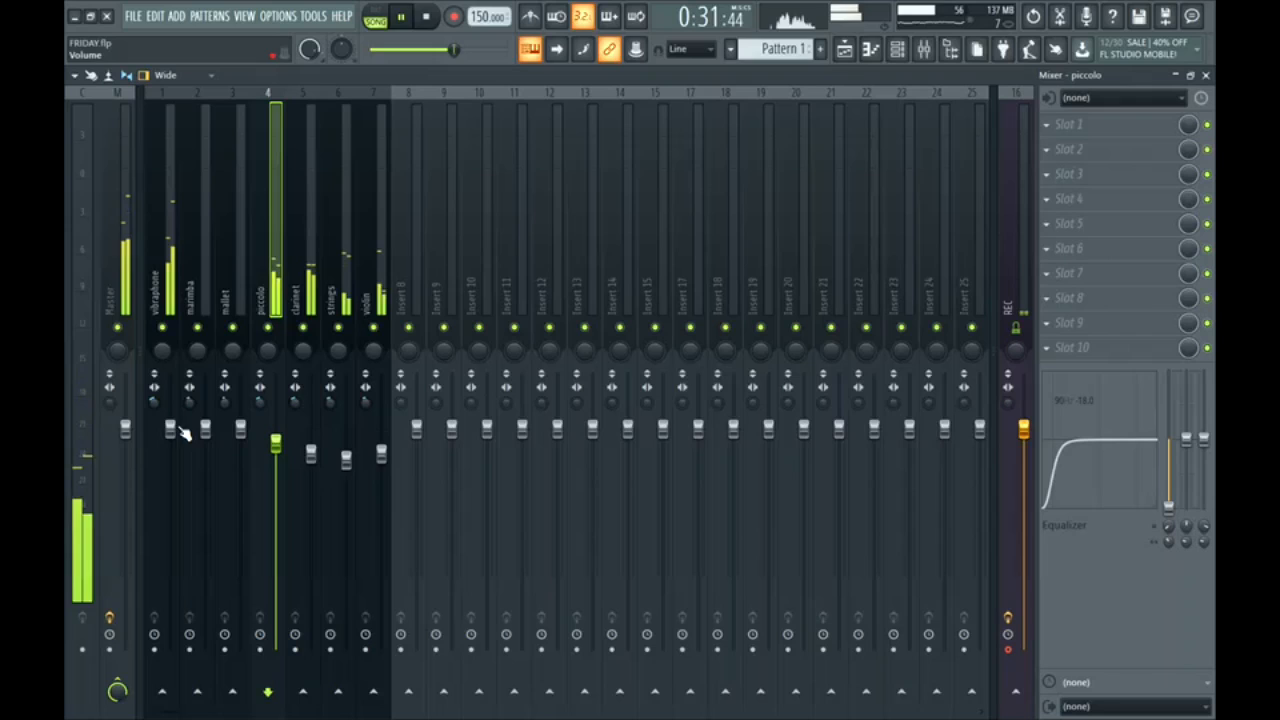
{"action": "key", "text": "space"}
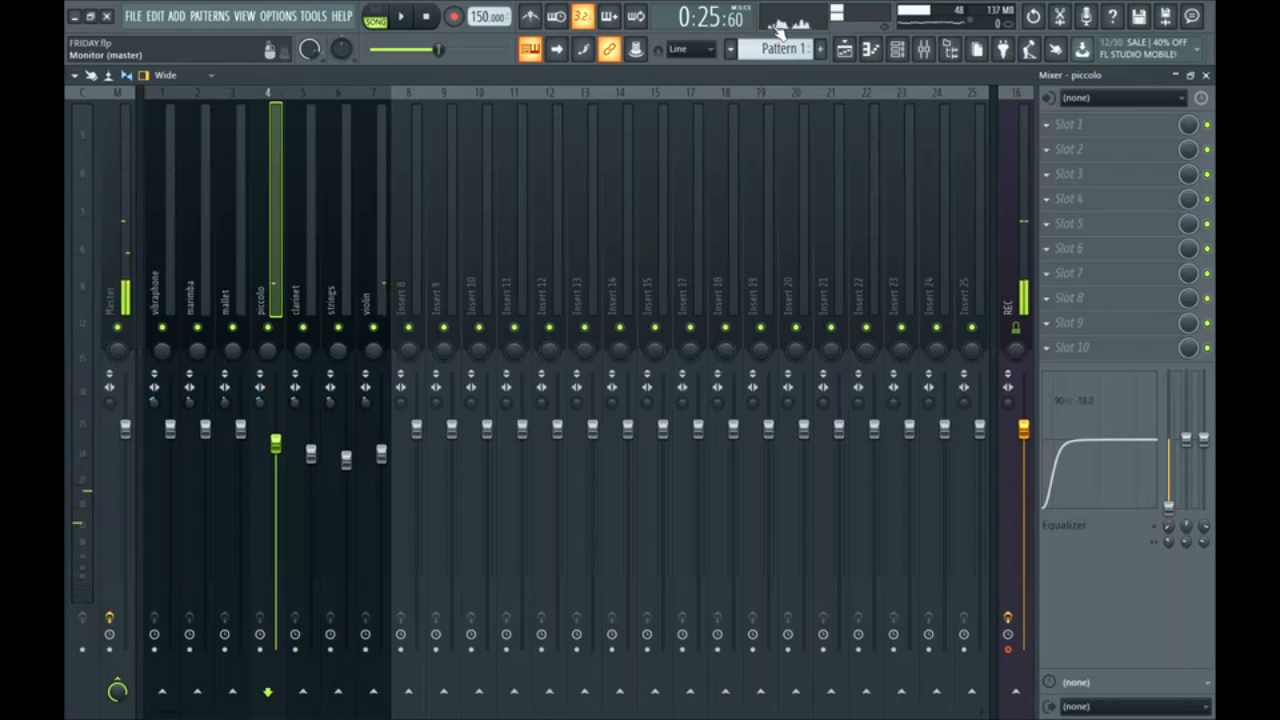
Step: Select the seven instrument tracks from vibraphone to violin, raise their volumes together and play back the mix
{"action": "left_click", "coordinate": [172, 278]}
{"action": "left_click", "coordinate": [122, 278]}
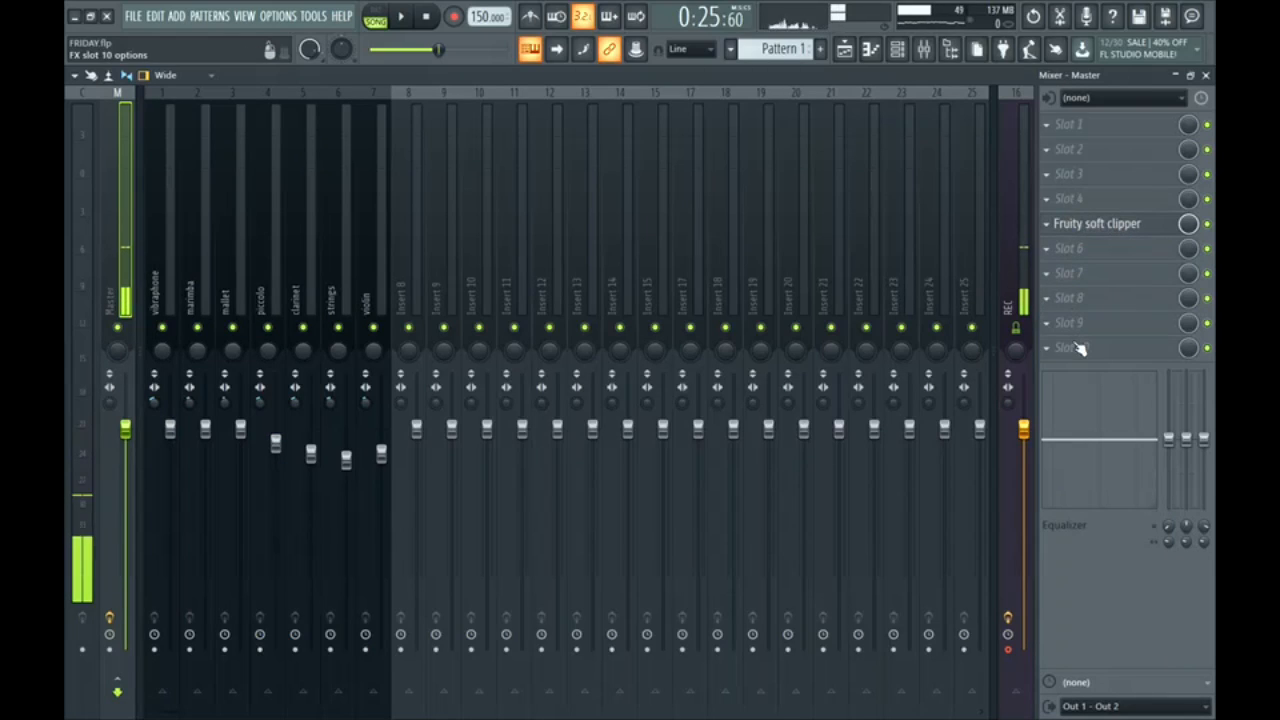
{"action": "left_click", "coordinate": [227, 282]}
{"action": "left_click_drag", "start_coordinate": [170, 305], "coordinate": [363, 291]}
{"action": "left_click_drag", "start_coordinate": [276, 444], "coordinate": [345, 419]}
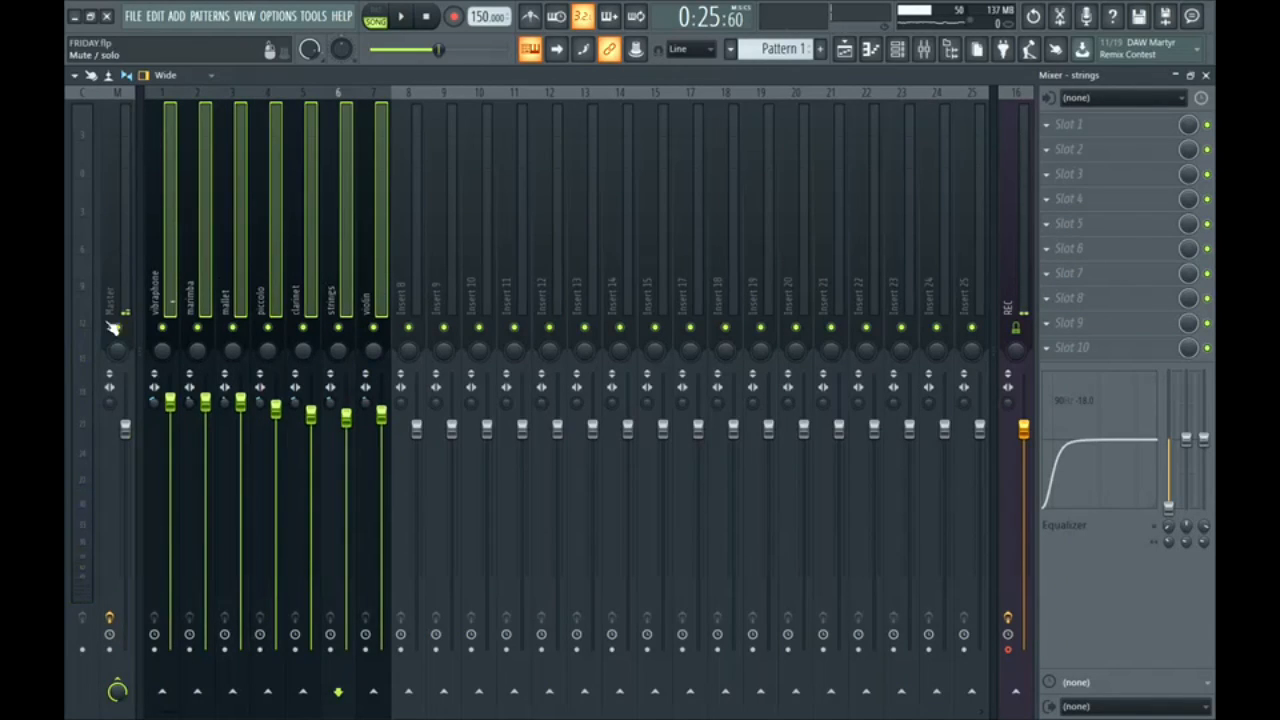
{"action": "left_click", "coordinate": [123, 258]}
{"action": "key", "text": "space"}
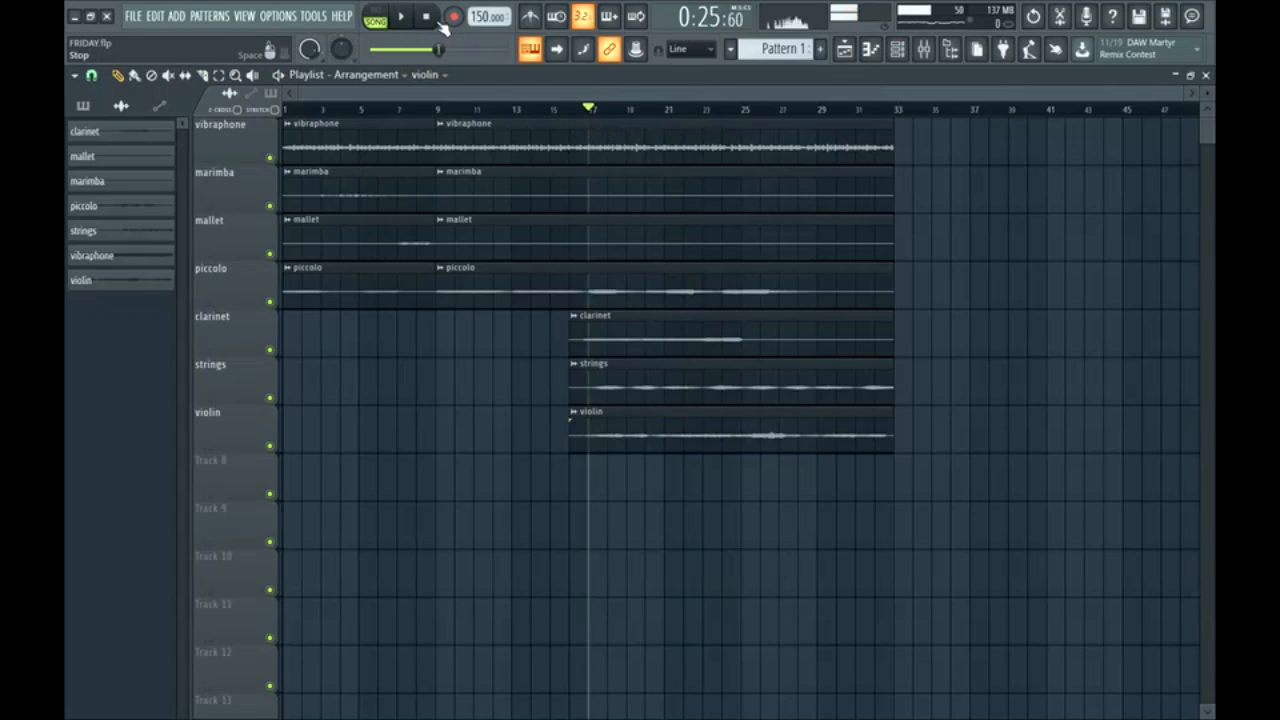
Step: Stop playback, open the vibraphone's channel settings and set its time-stretching mode to Stretch
{"action": "left_click", "coordinate": [427, 17]}
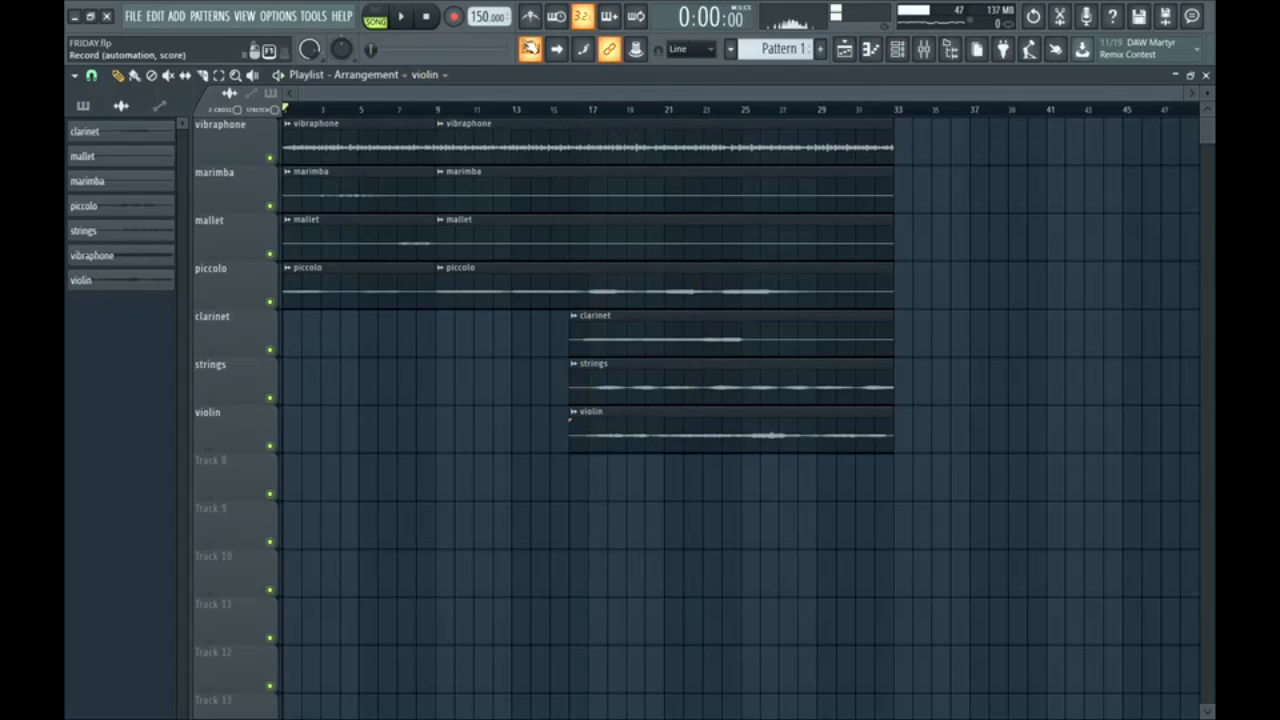
{"action": "left_click", "coordinate": [896, 55]}
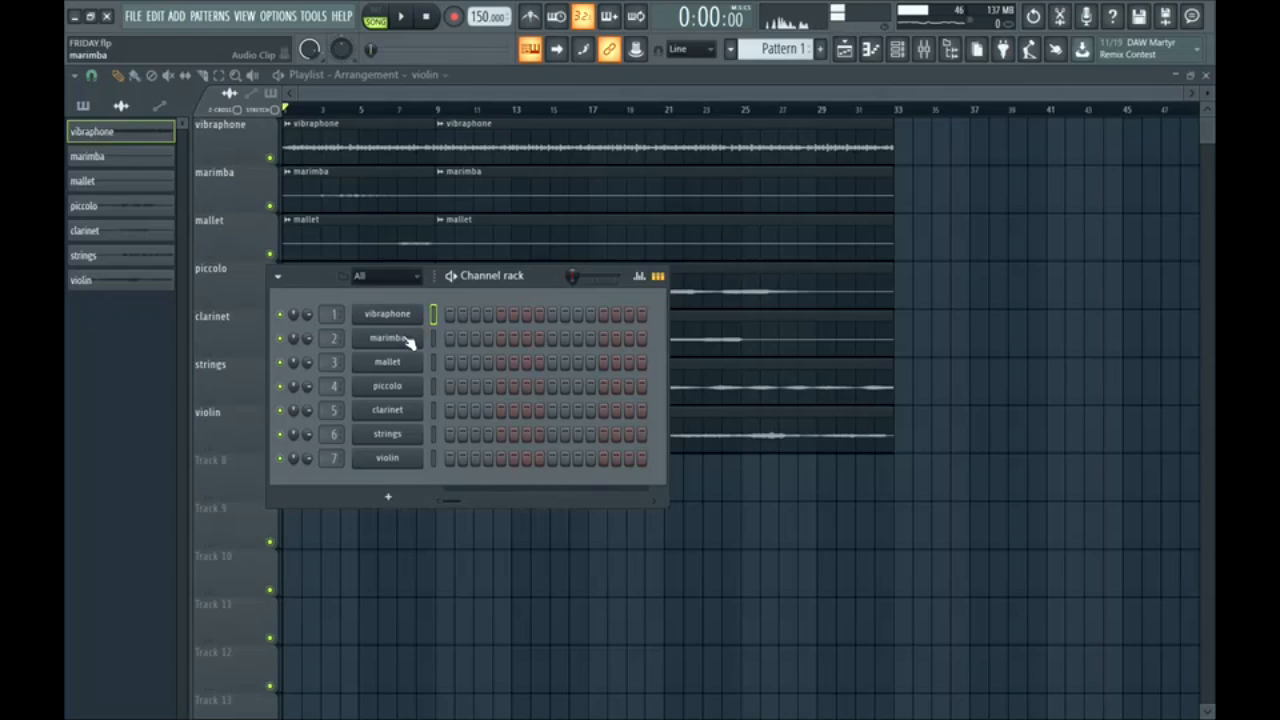
{"action": "left_click", "coordinate": [419, 321]}
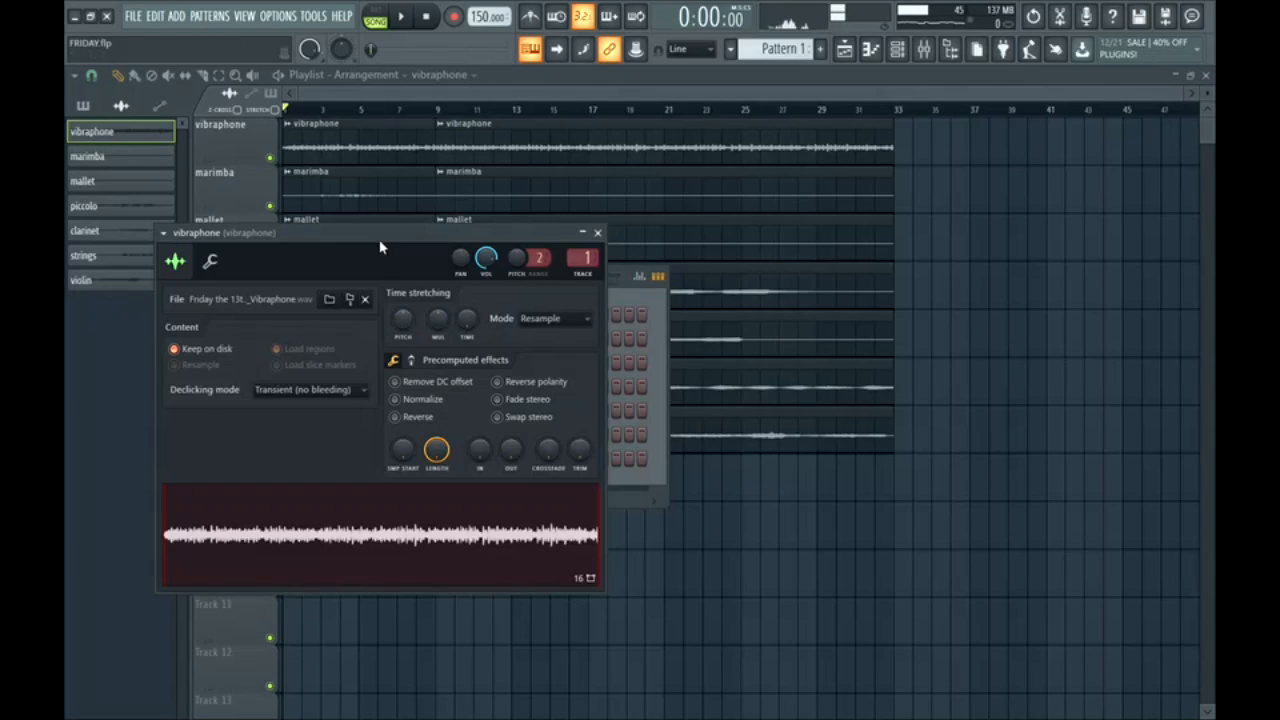
{"action": "left_click_drag", "start_coordinate": [380, 247], "coordinate": [379, 217]}
{"action": "left_click", "coordinate": [550, 289]}
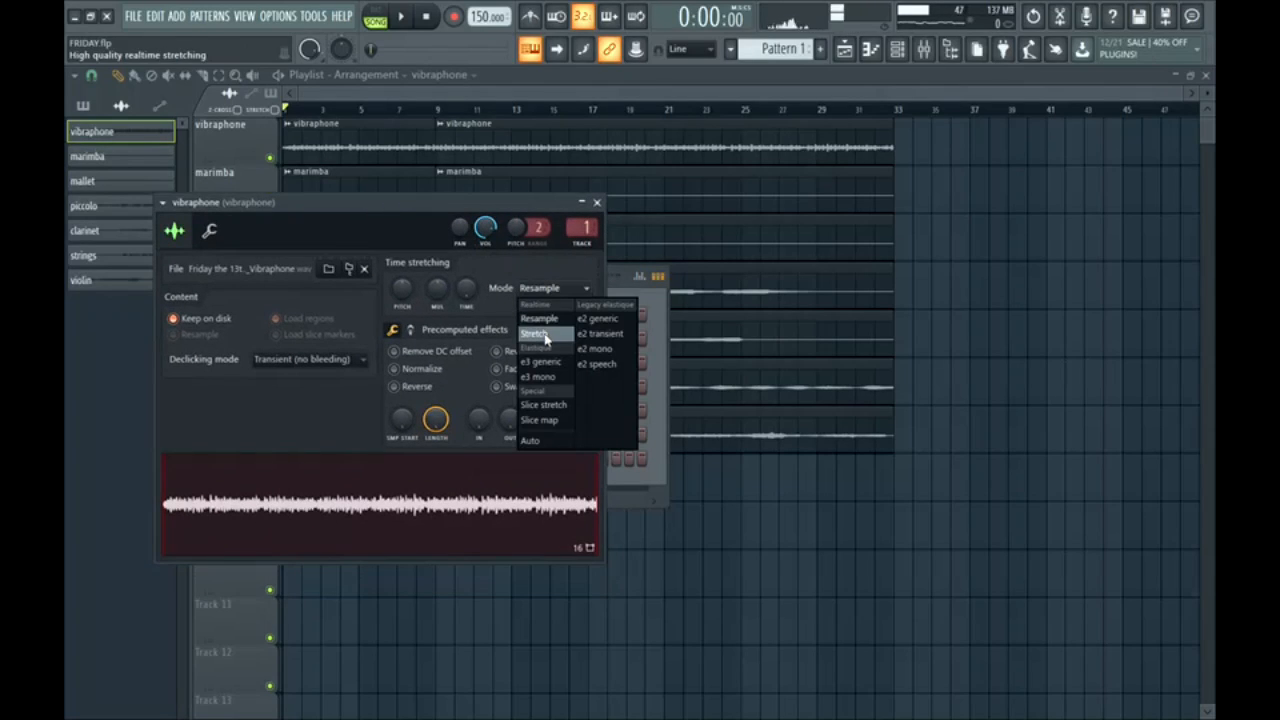
{"action": "left_click", "coordinate": [545, 336]}
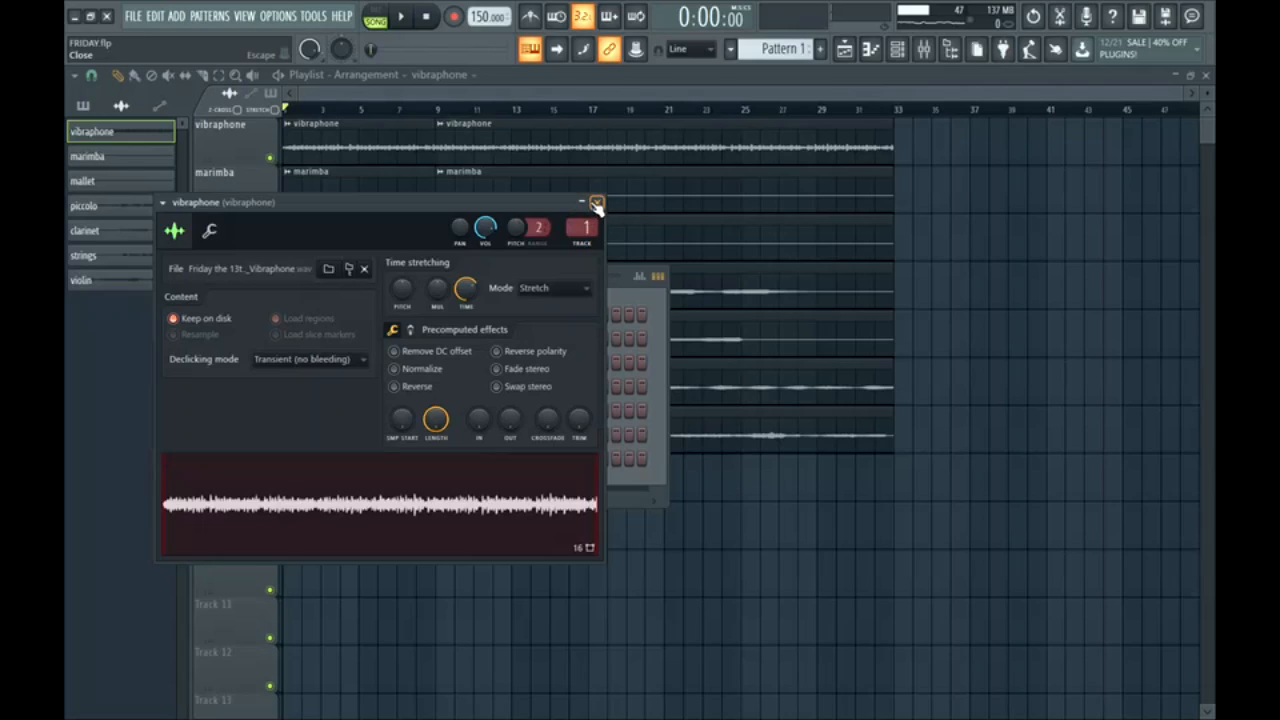
{"action": "left_click", "coordinate": [597, 204]}
Step: Set the marimba channel's time-stretching mode to Stretch
{"action": "left_click", "coordinate": [406, 344]}
{"action": "left_click", "coordinate": [597, 360]}
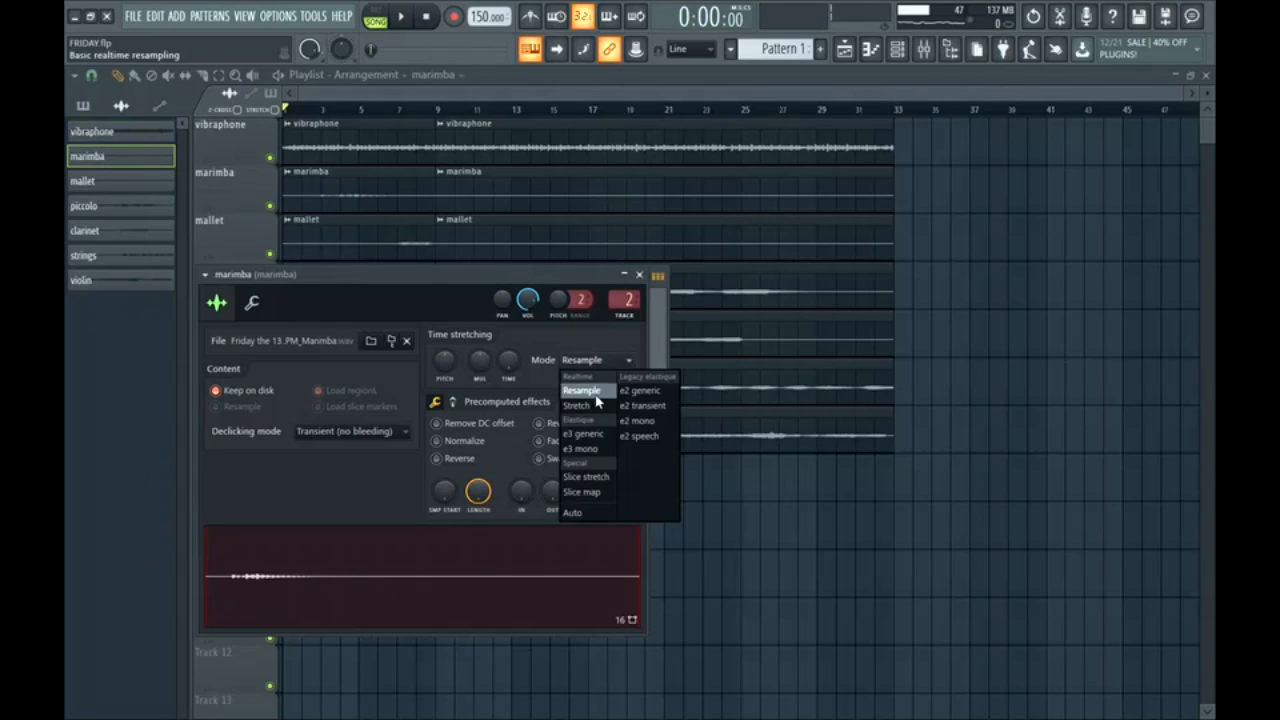
{"action": "left_click", "coordinate": [590, 408]}
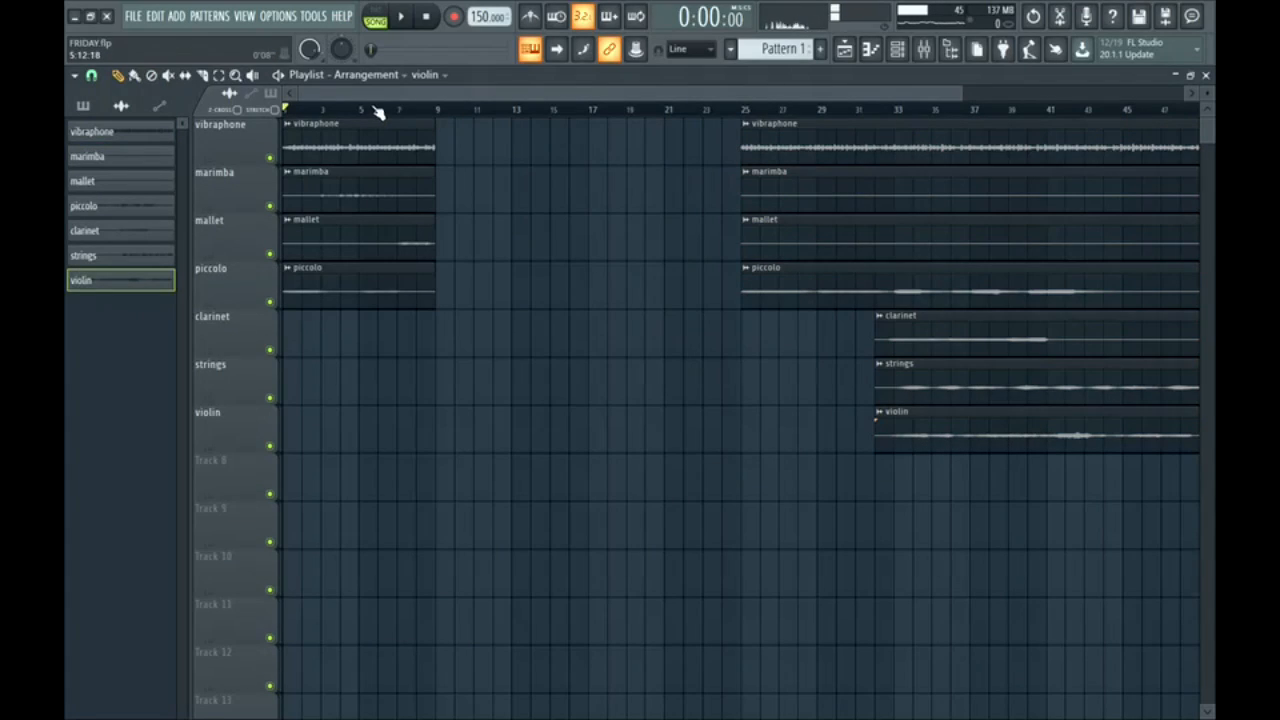
Step: Lower the tempo to 106 BPM, select the opening vibraphone, marimba, mallet and piccolo clips, and audition them
{"action": "left_click", "coordinate": [376, 108]}
{"action": "left_click_drag", "start_coordinate": [479, 14], "coordinate": [479, 20]}
{"action": "left_click_drag", "start_coordinate": [424, 128], "coordinate": [442, 384]}
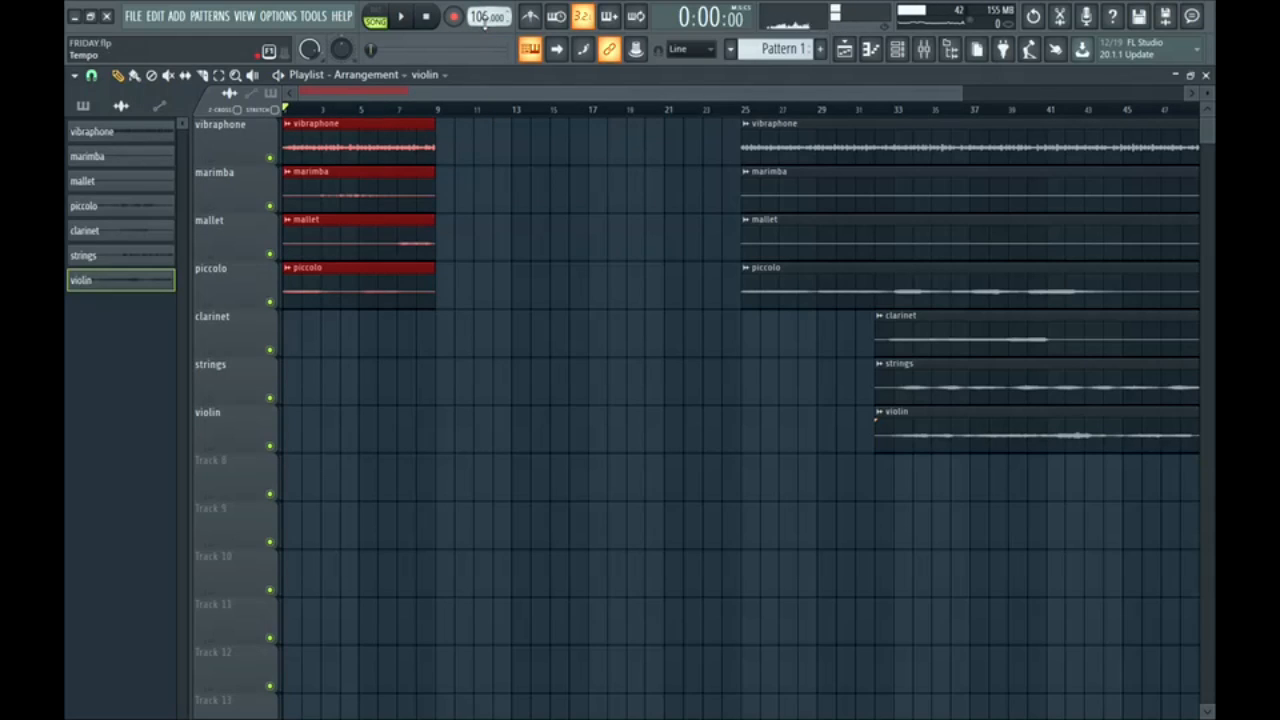
{"action": "key", "text": "space"}
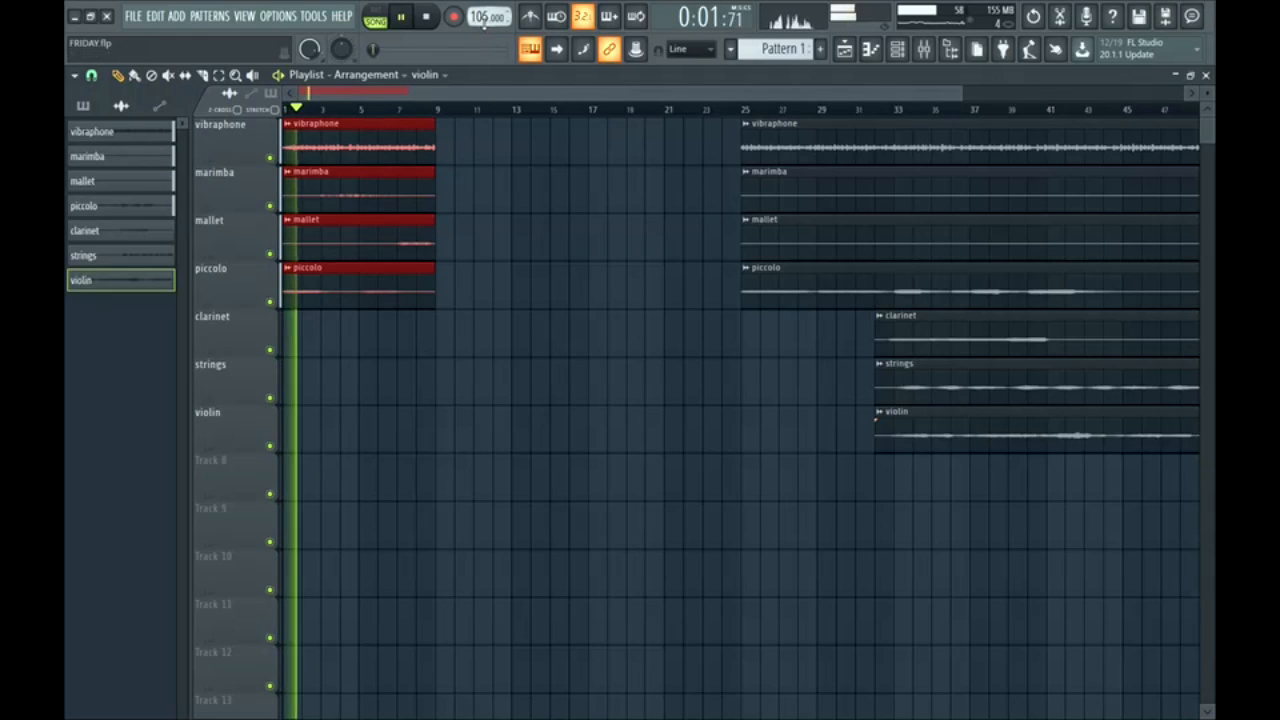
{"action": "key", "text": "space"}
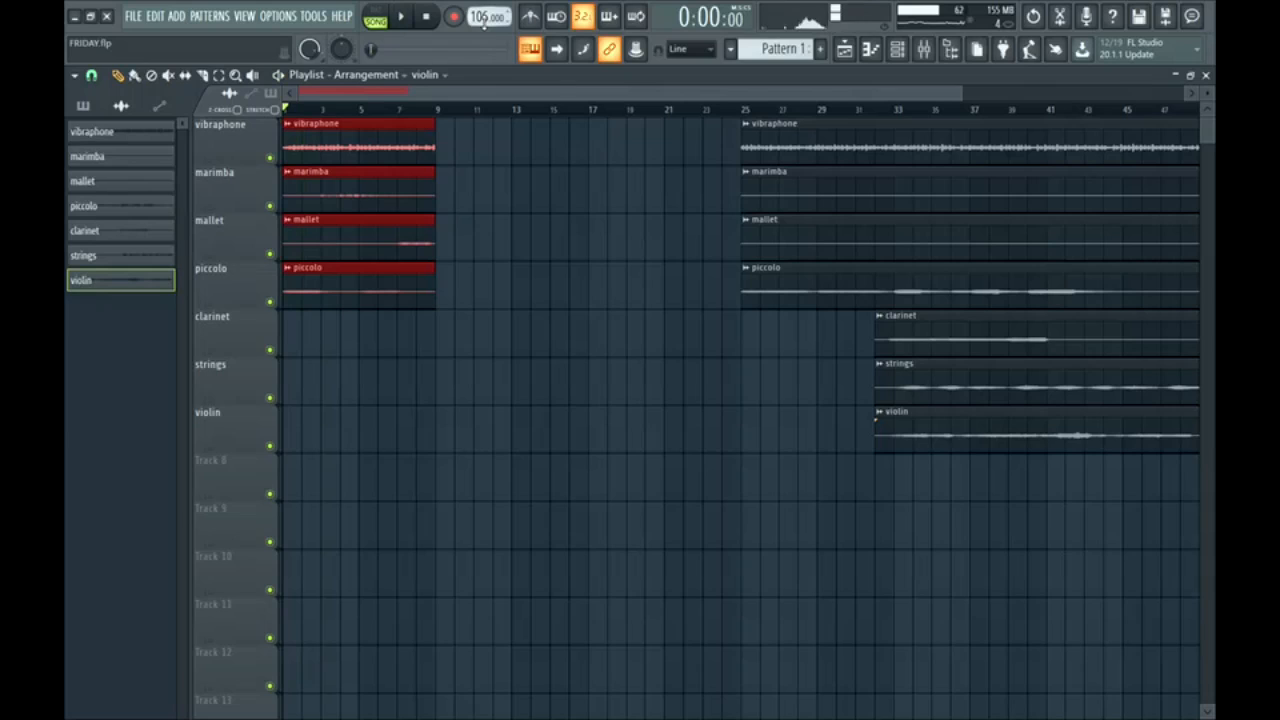
Step: Raise the project tempo to 153 BPM and then to 154 BPM, auditioning the selected opening clips
{"action": "left_click_drag", "start_coordinate": [483, 17], "coordinate": [483, 5]}
{"action": "key", "text": "space"}
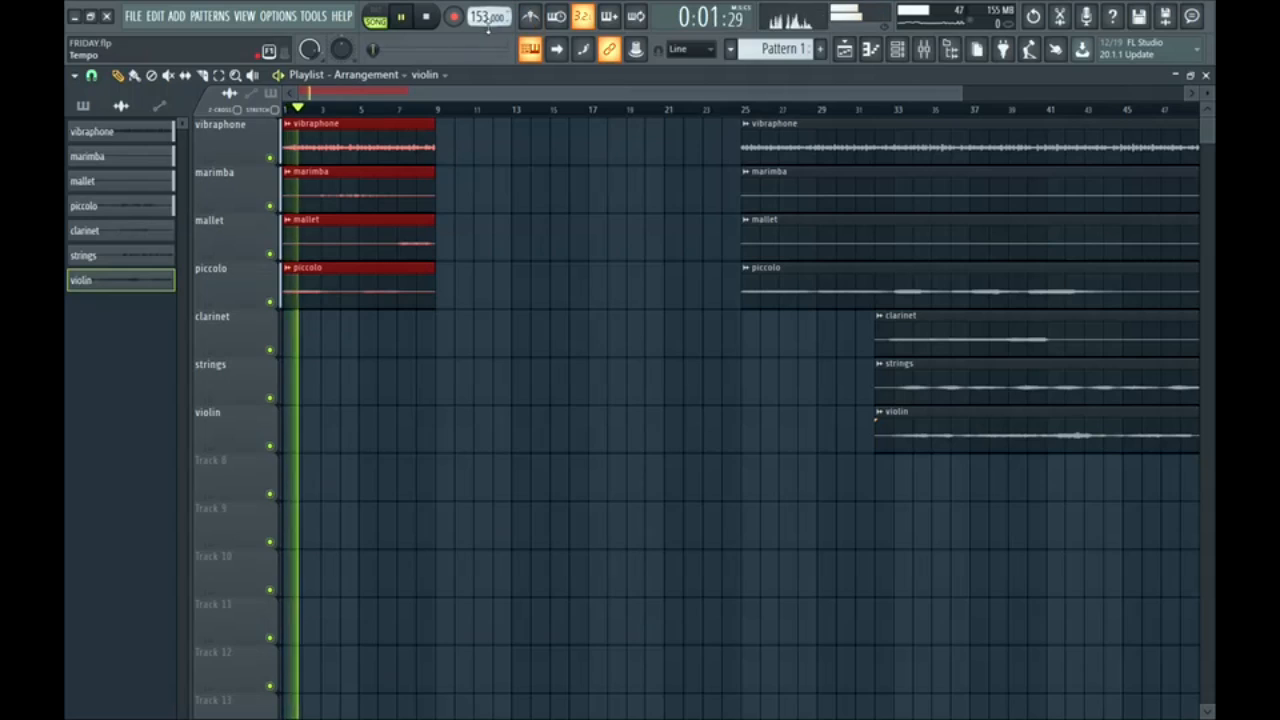
{"action": "key", "text": "space"}
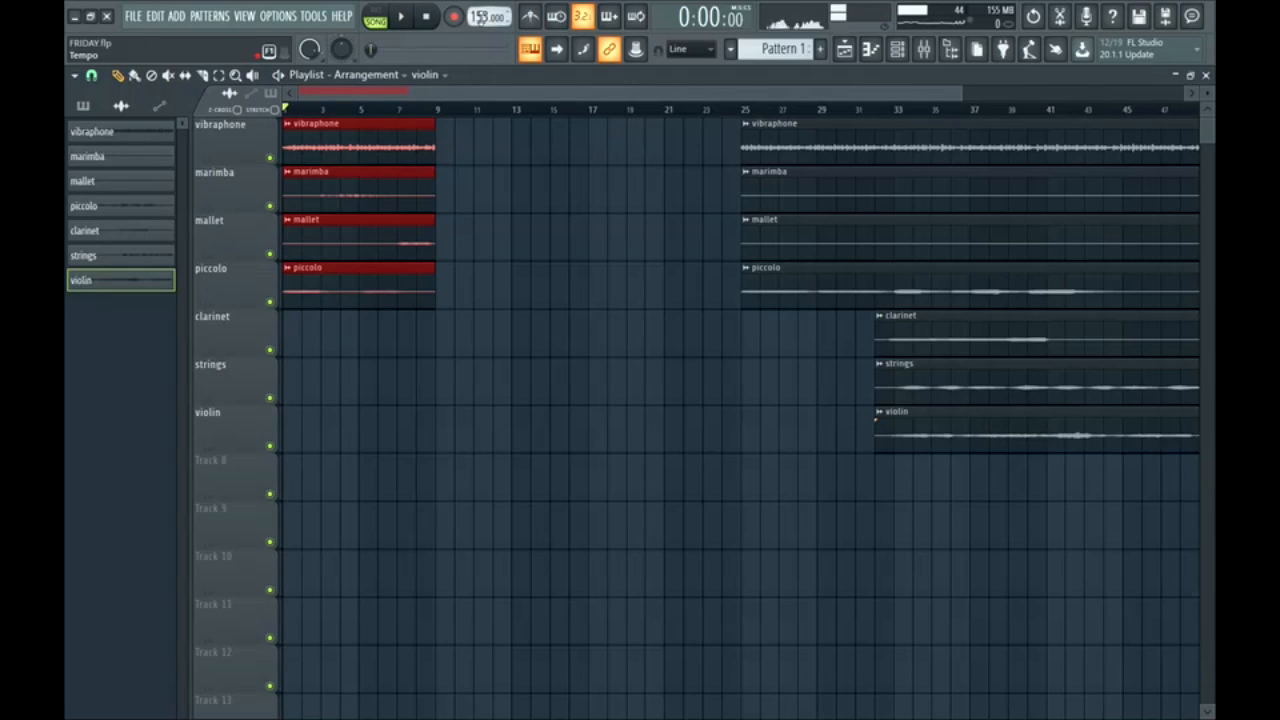
{"action": "scroll", "coordinate": [483, 18], "scroll_direction": "up", "scroll_amount": 1}
{"action": "key", "text": "space"}
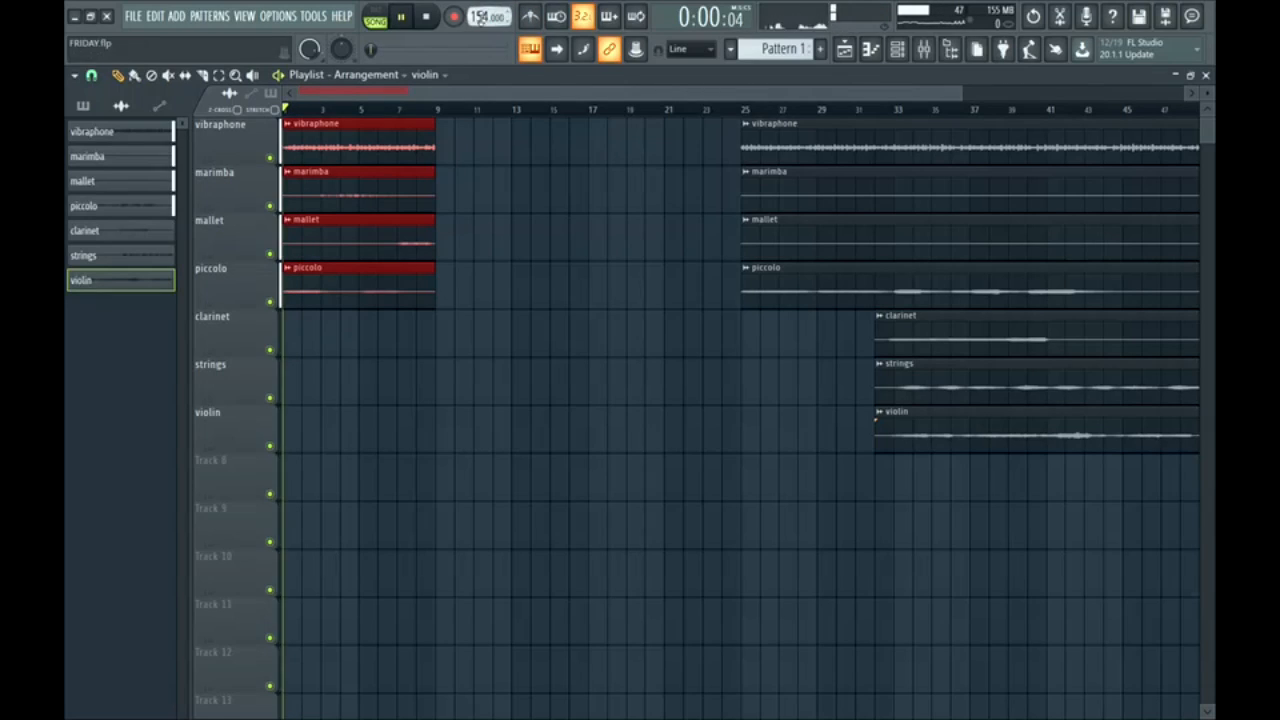
{"action": "left_click", "coordinate": [530, 17]}
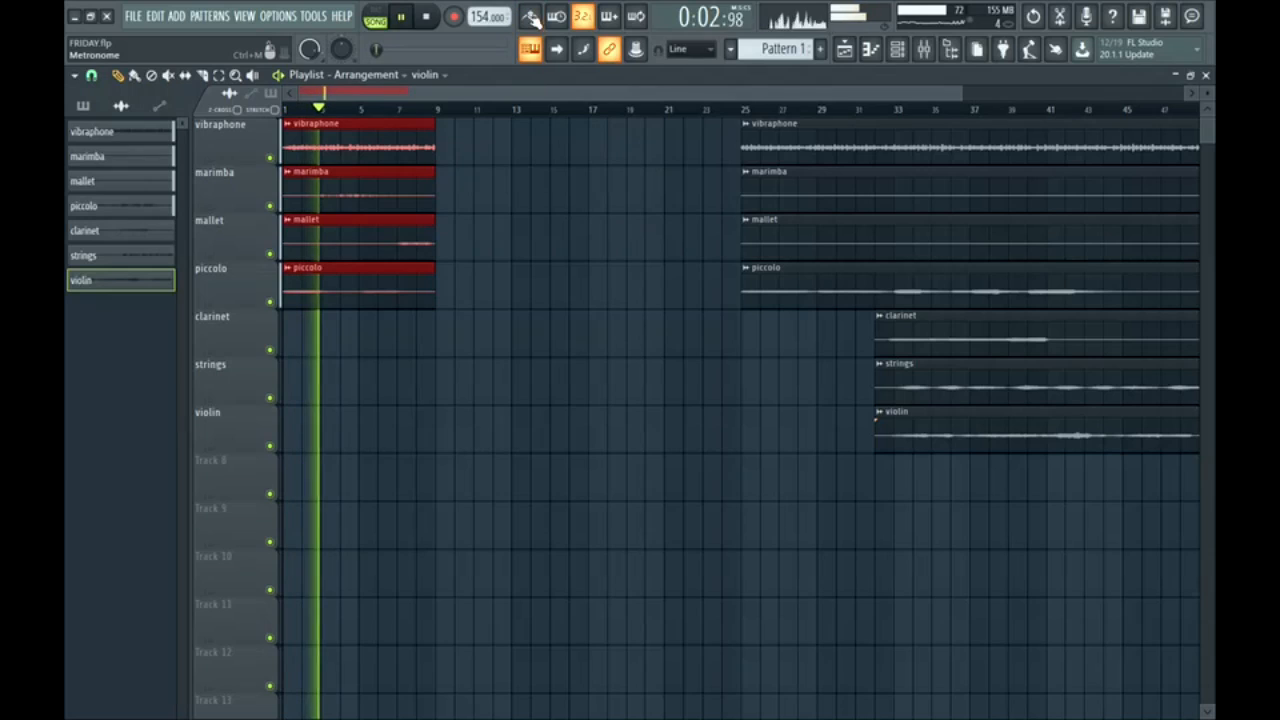
{"action": "key", "text": "space"}
Step: Solo the vibraphone track, open its channel settings and audition the stretched sample
{"action": "left_click", "coordinate": [897, 49]}
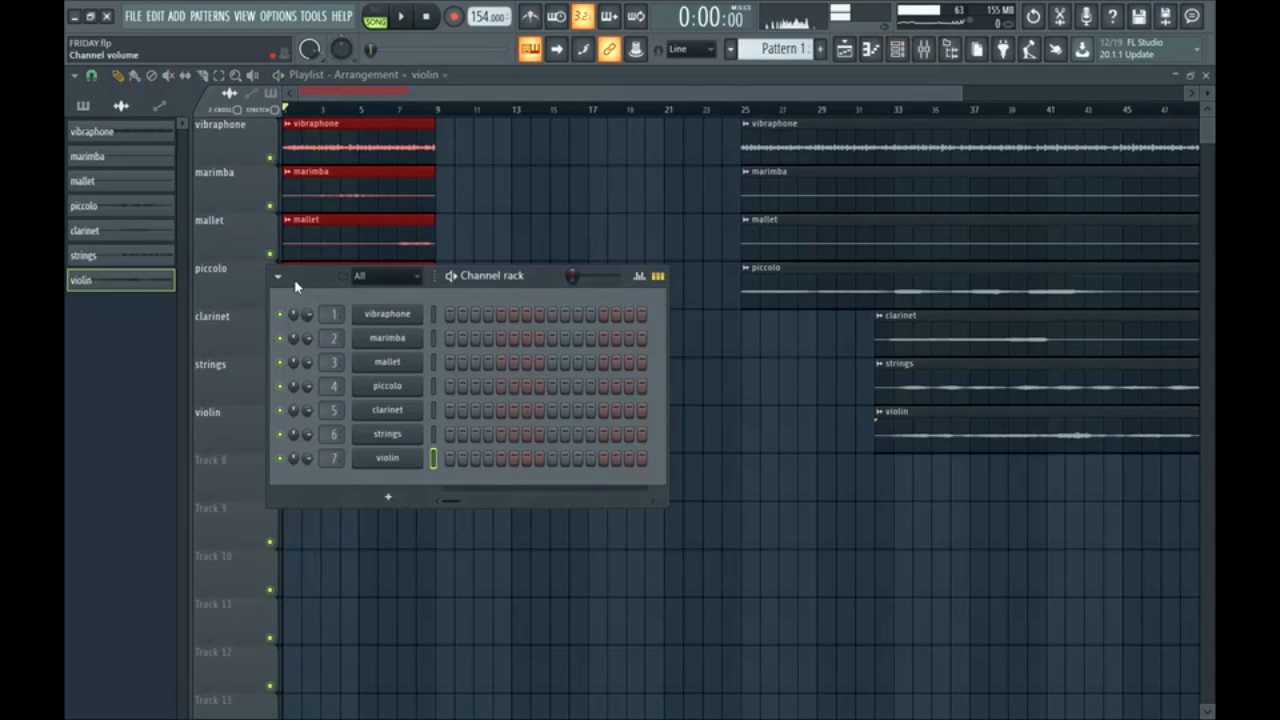
{"action": "left_click", "coordinate": [269, 157], "text": "ctrl"}
{"action": "left_click", "coordinate": [897, 49]}
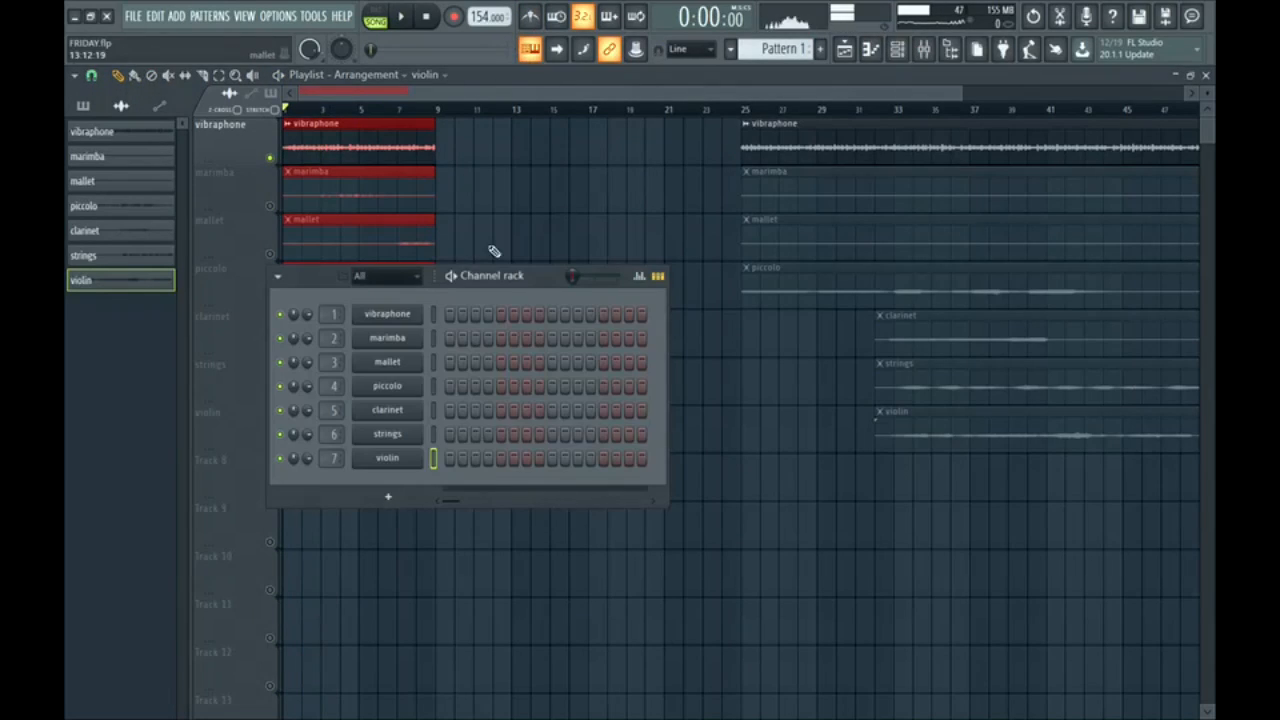
{"action": "left_click", "coordinate": [413, 319]}
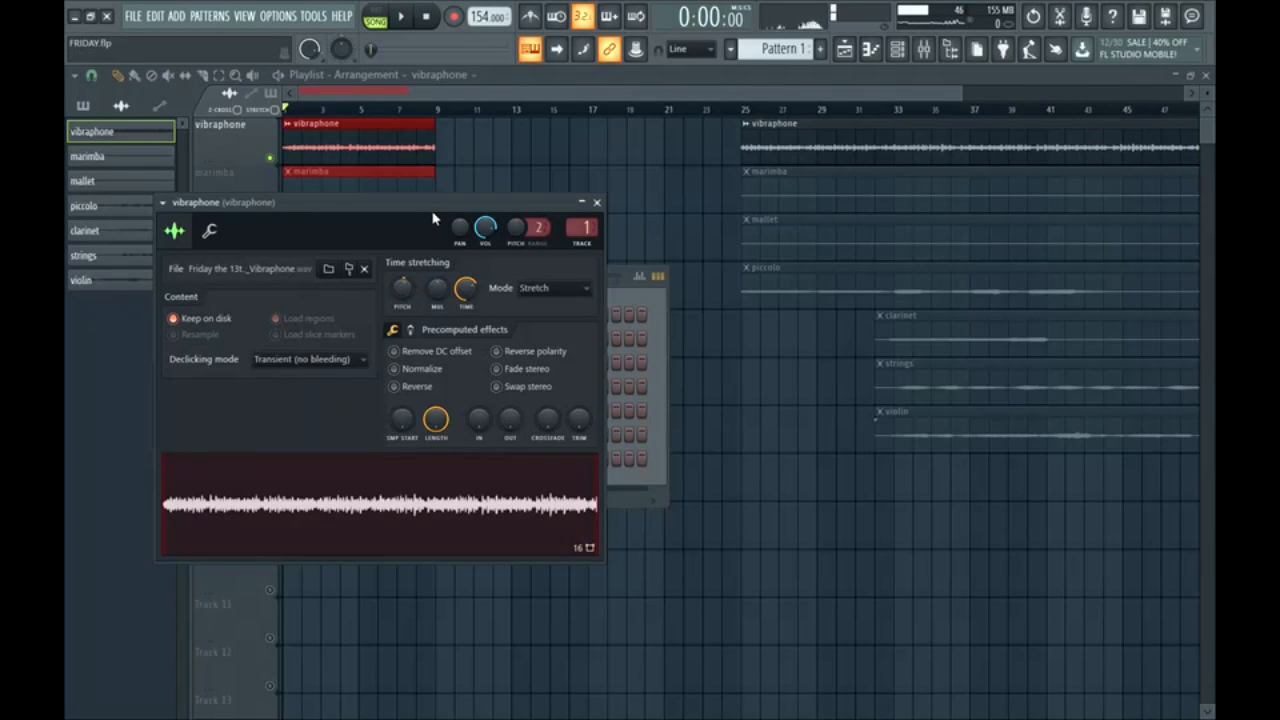
{"action": "key", "text": "space"}
{"action": "left_click_drag", "start_coordinate": [433, 218], "coordinate": [473, 226]}
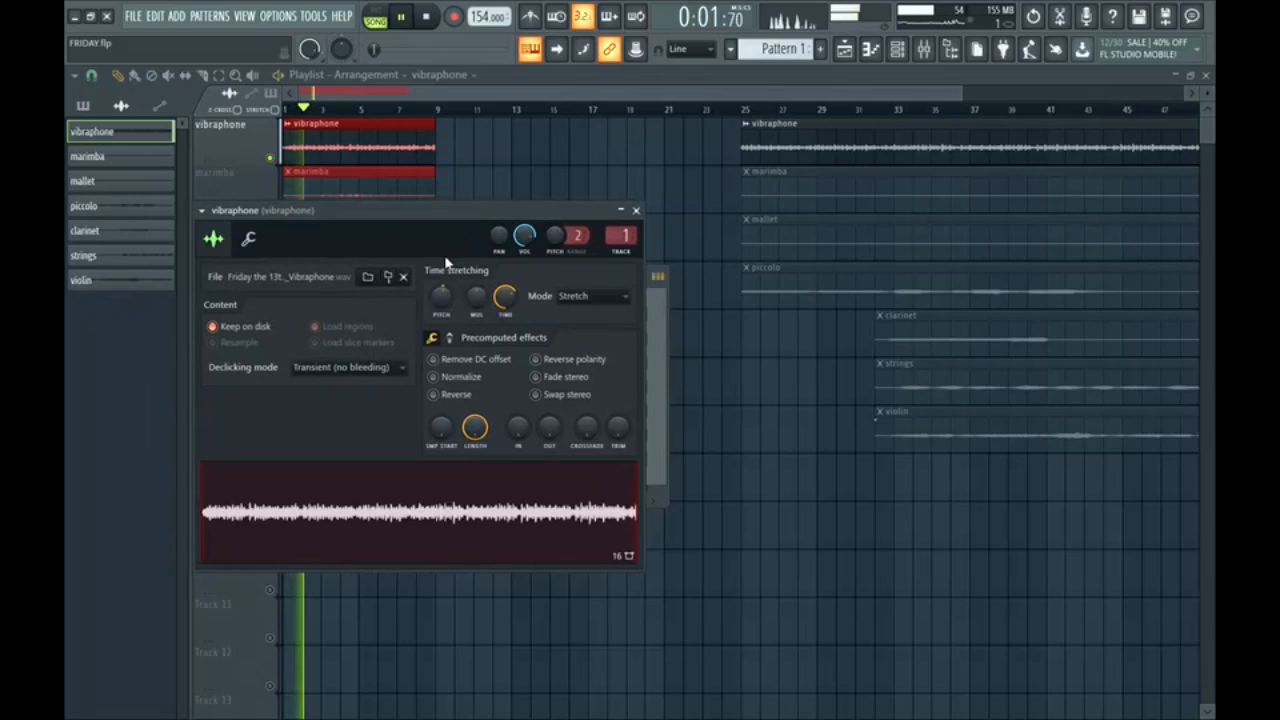
{"action": "key", "text": "space"}
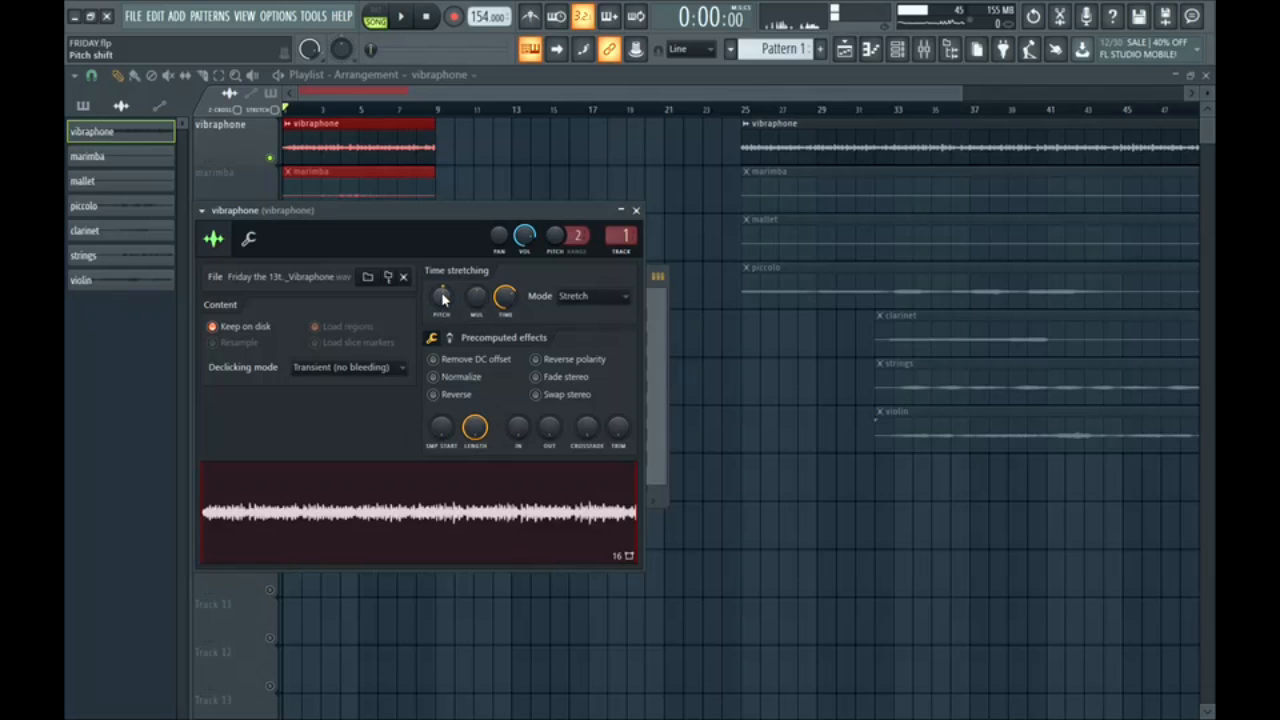
Step: Try higher and lower pitch shifts on the soloed vibraphone while auditioning each, and close its channel settings
{"action": "key", "text": "space"}
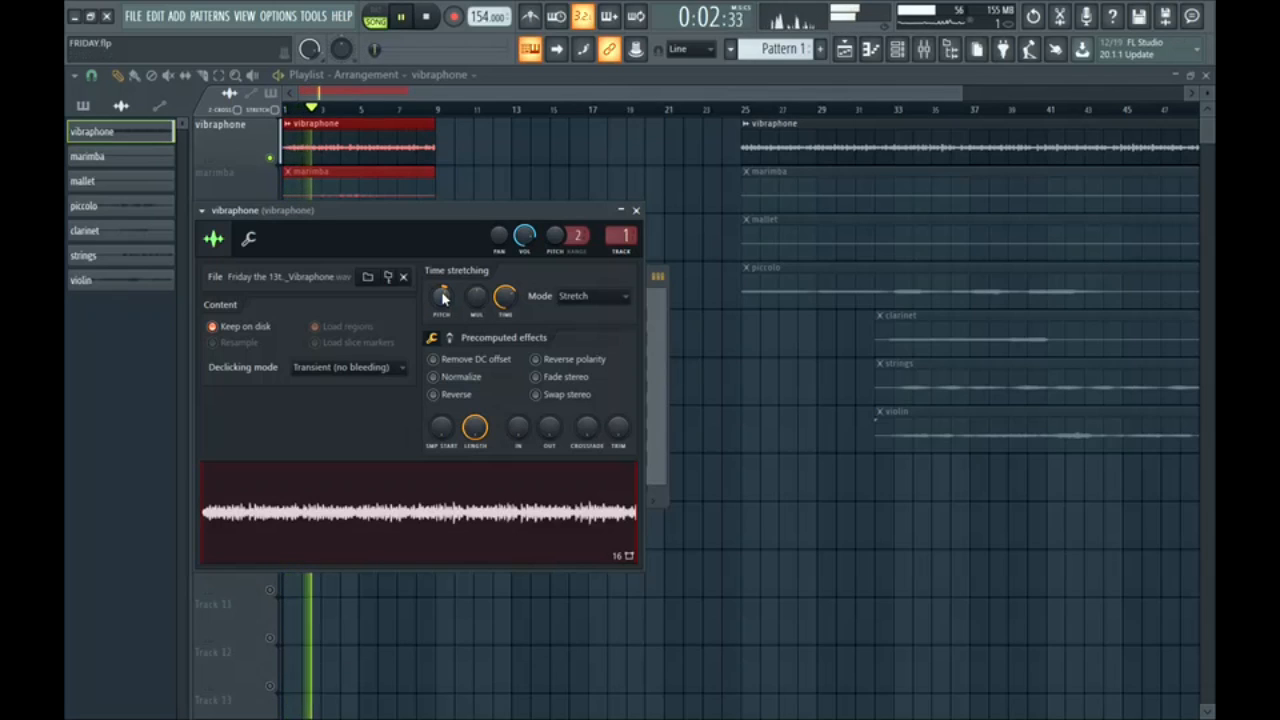
{"action": "key", "text": "space"}
{"action": "key", "text": "space"}
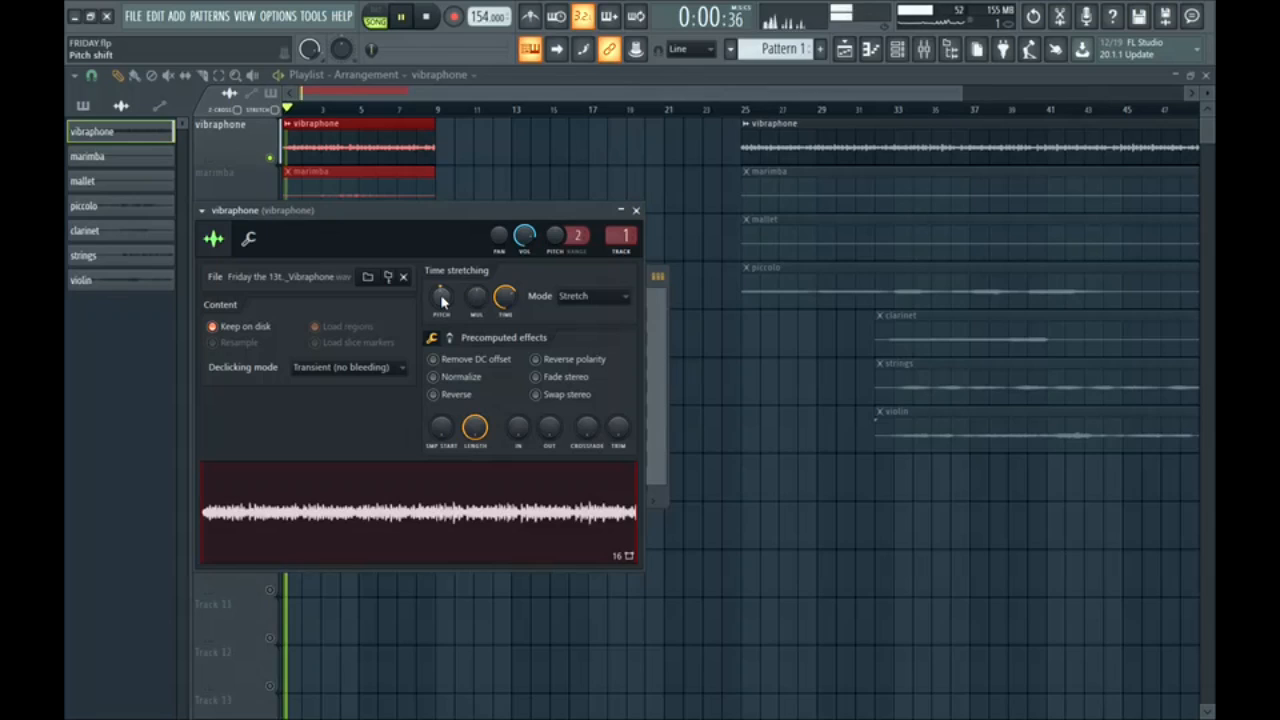
{"action": "key", "text": "space"}
{"action": "key", "text": "space"}
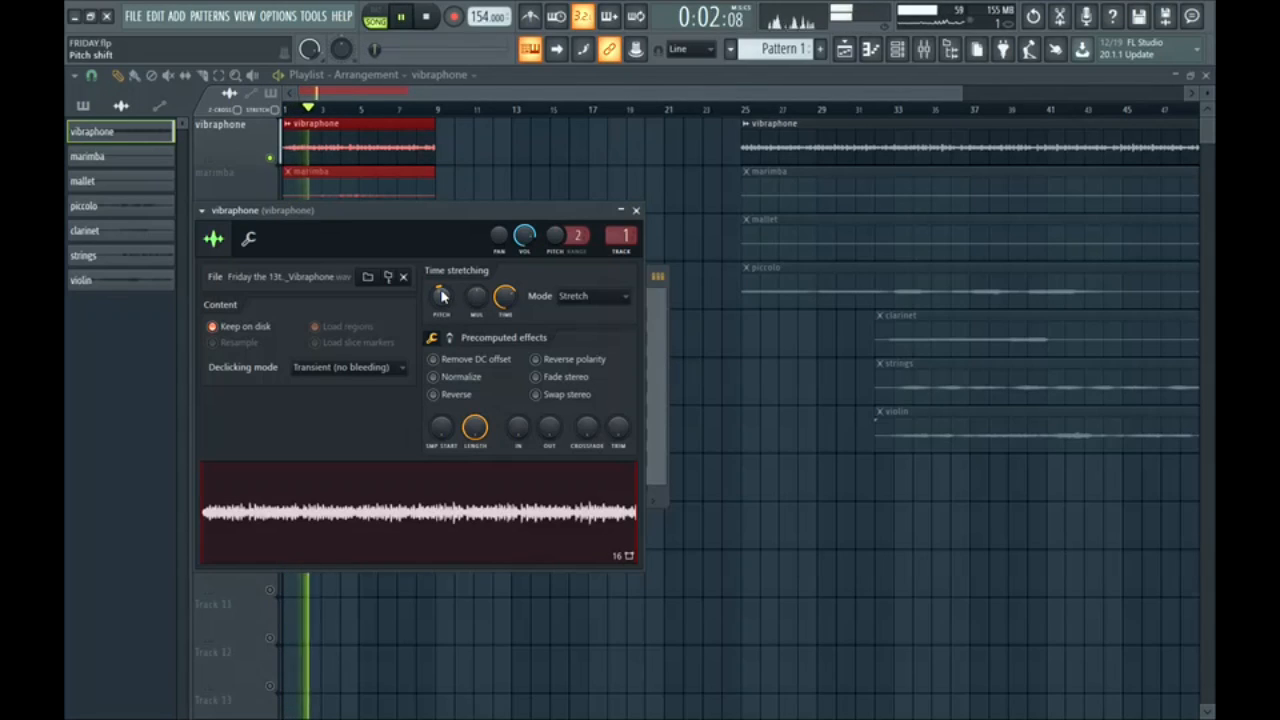
{"action": "key", "text": "space"}
{"action": "left_click", "coordinate": [636, 210]}
{"action": "left_click", "coordinate": [904, 57]}
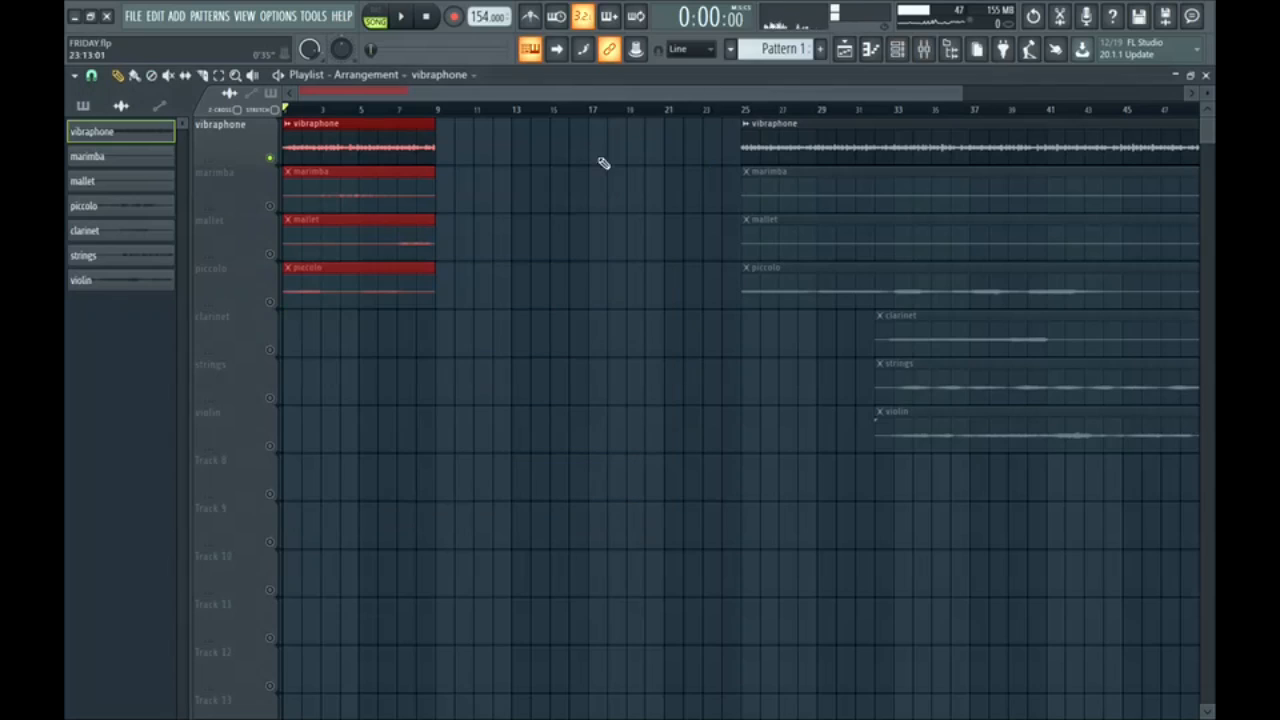
Step: Unmute the marimba track and raise its channel's pitch shift to about +173 cents
{"action": "left_click", "coordinate": [269, 205]}
{"action": "key", "text": "F6"}
{"action": "left_click", "coordinate": [408, 340]}
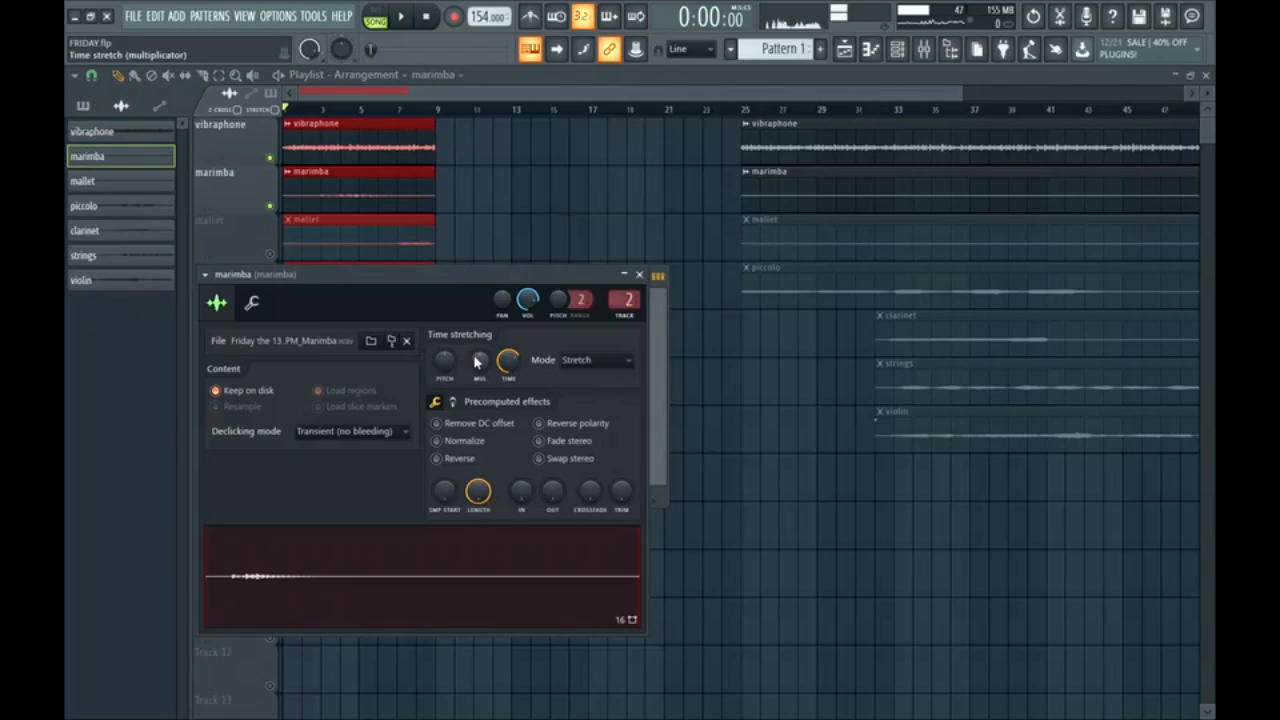
{"action": "left_click_drag", "start_coordinate": [444, 362], "coordinate": [444, 350]}
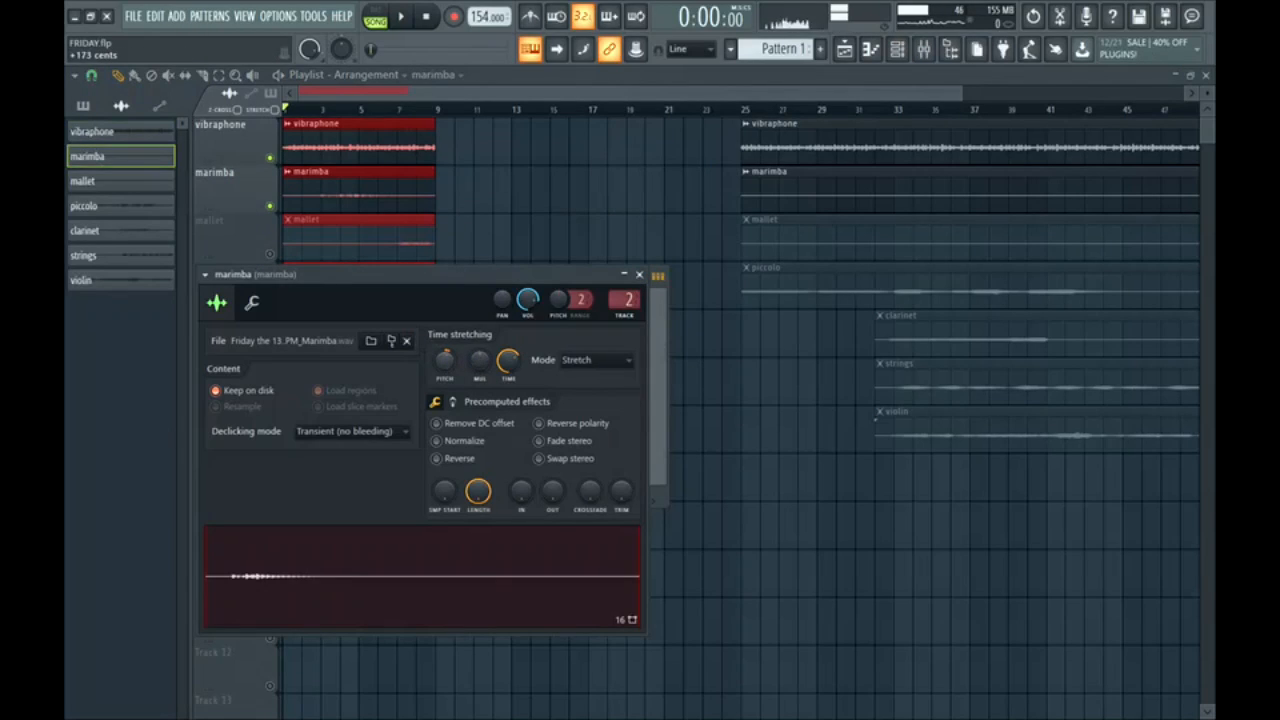
{"action": "left_click", "coordinate": [640, 276]}
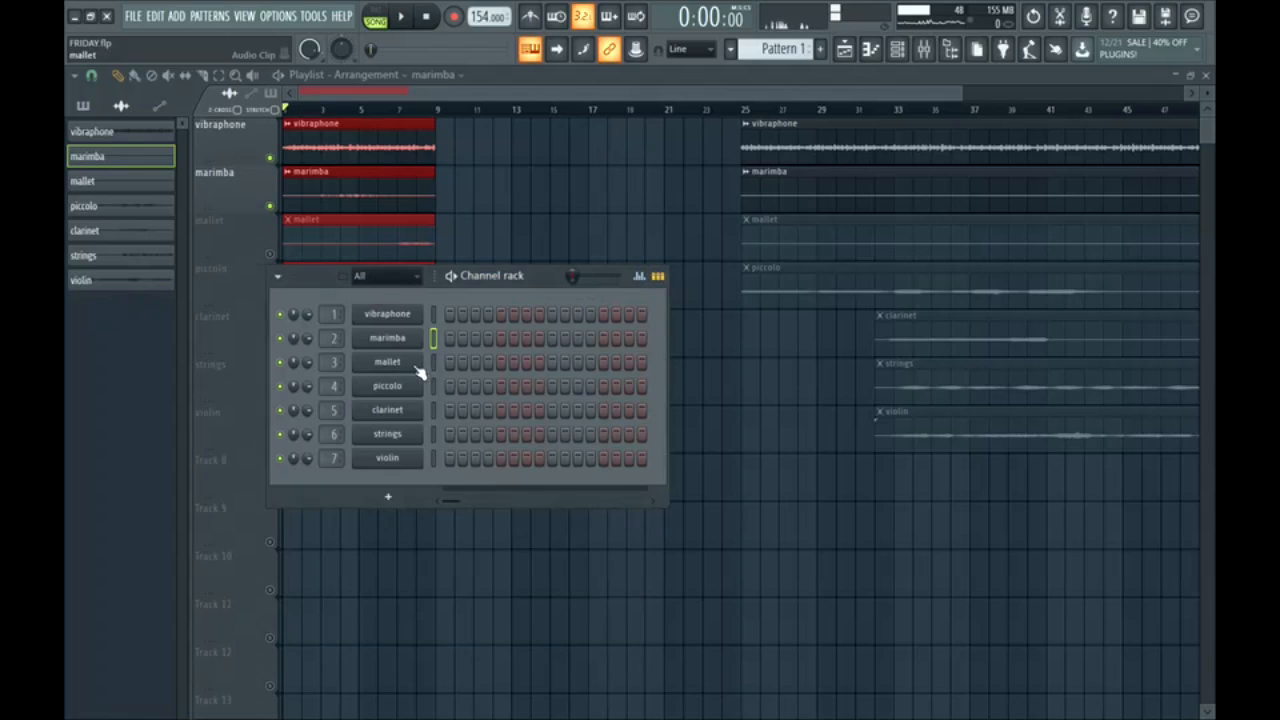
Step: Open the mallet channel's settings, and play back the selected opening clips with all tracks unmuted
{"action": "left_click", "coordinate": [430, 367]}
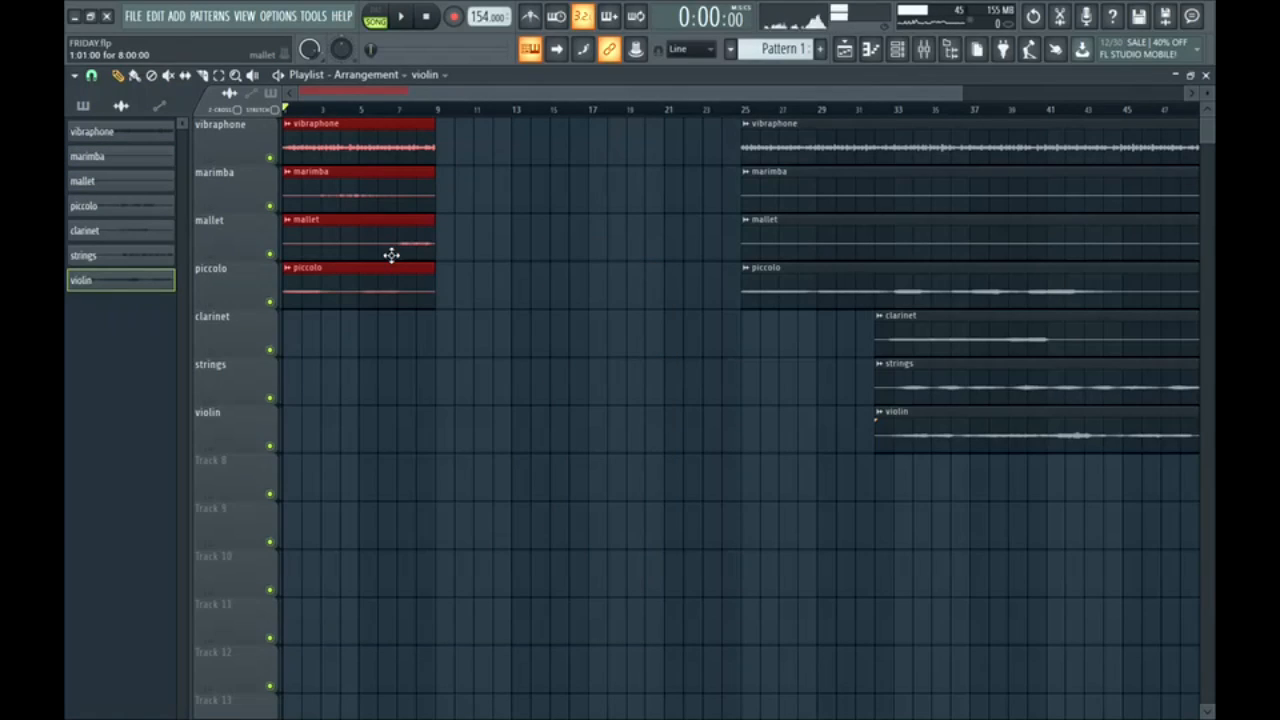
{"action": "key", "text": "space"}
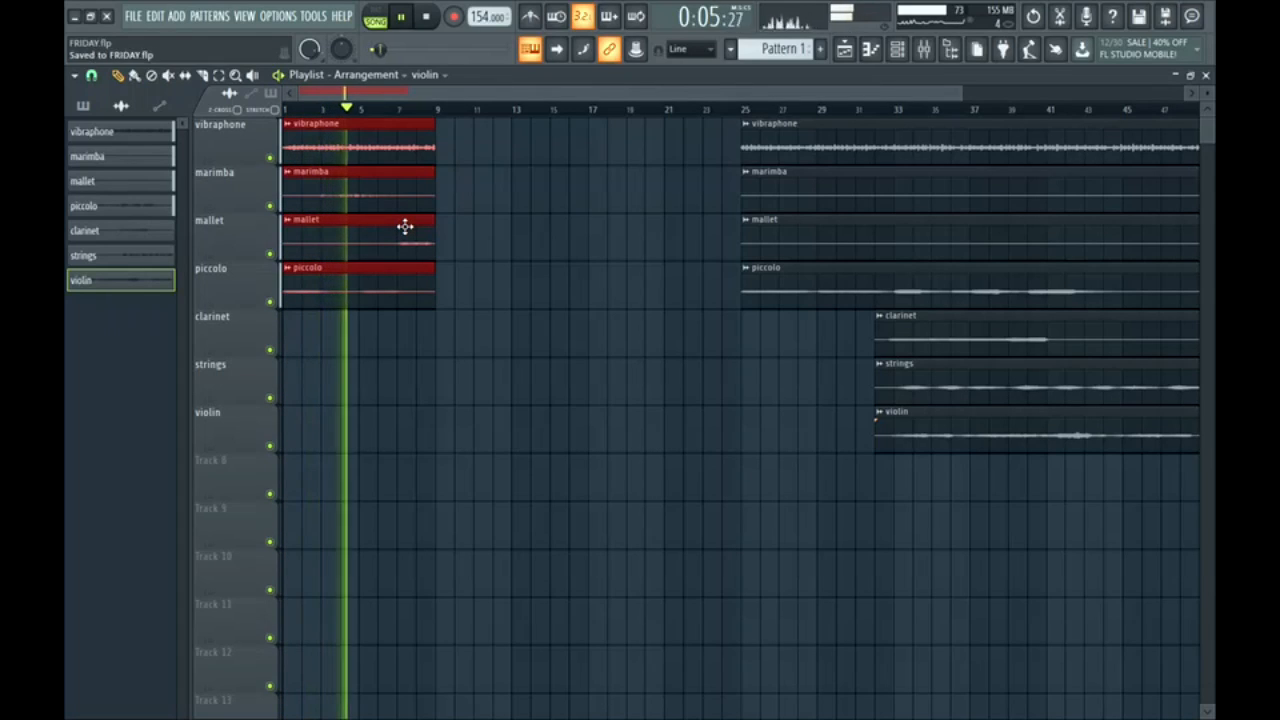
{"action": "key", "text": "space"}
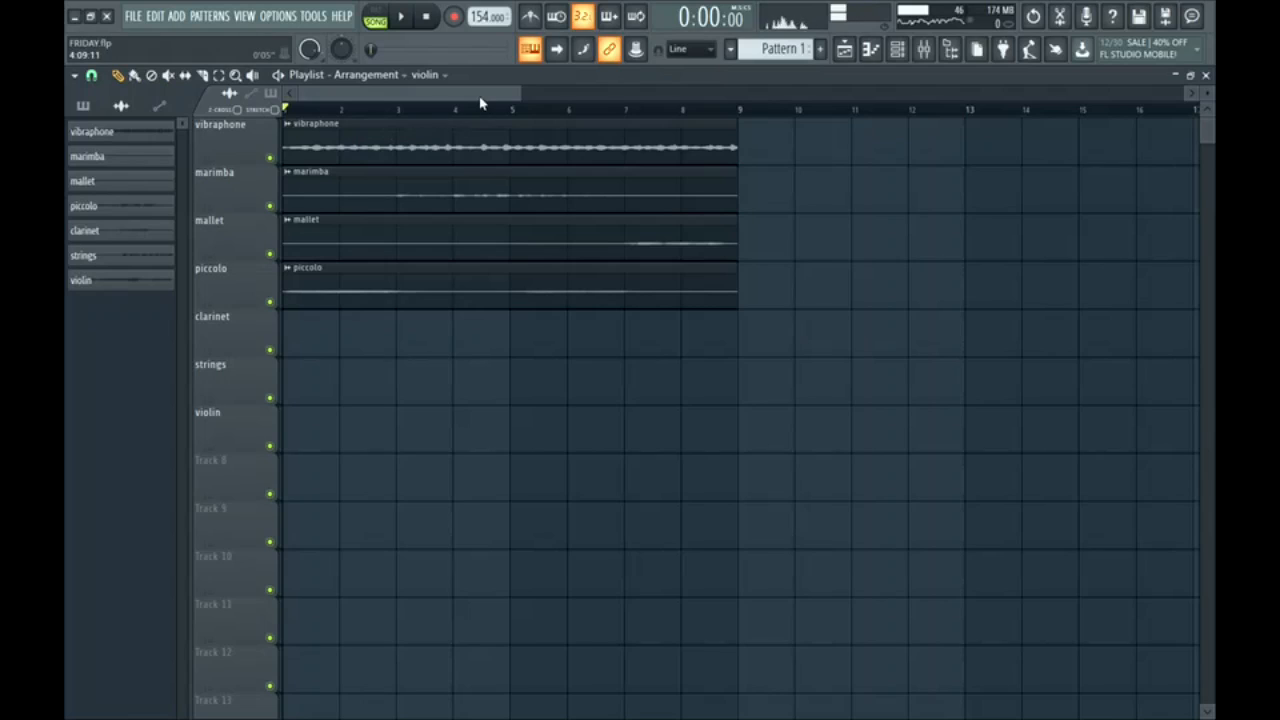
{"action": "left_click_drag", "start_coordinate": [480, 96], "coordinate": [432, 151]}
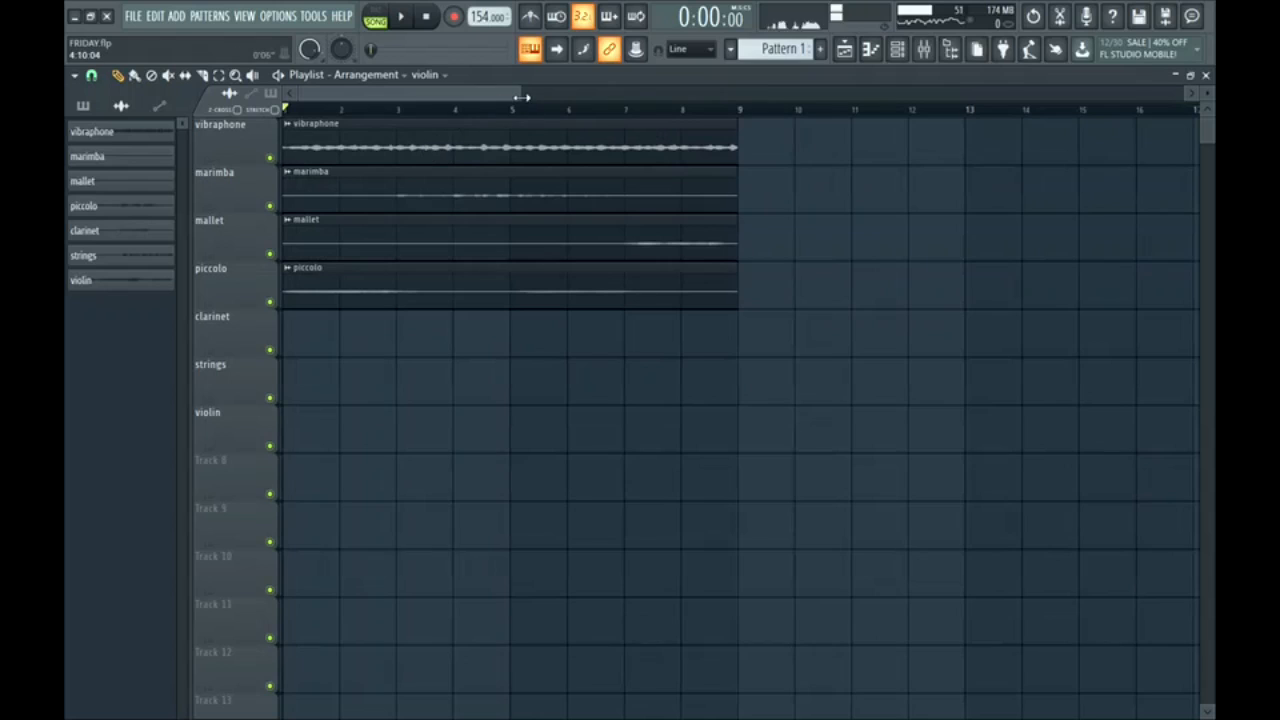
{"action": "left_click_drag", "start_coordinate": [523, 96], "coordinate": [568, 112]}
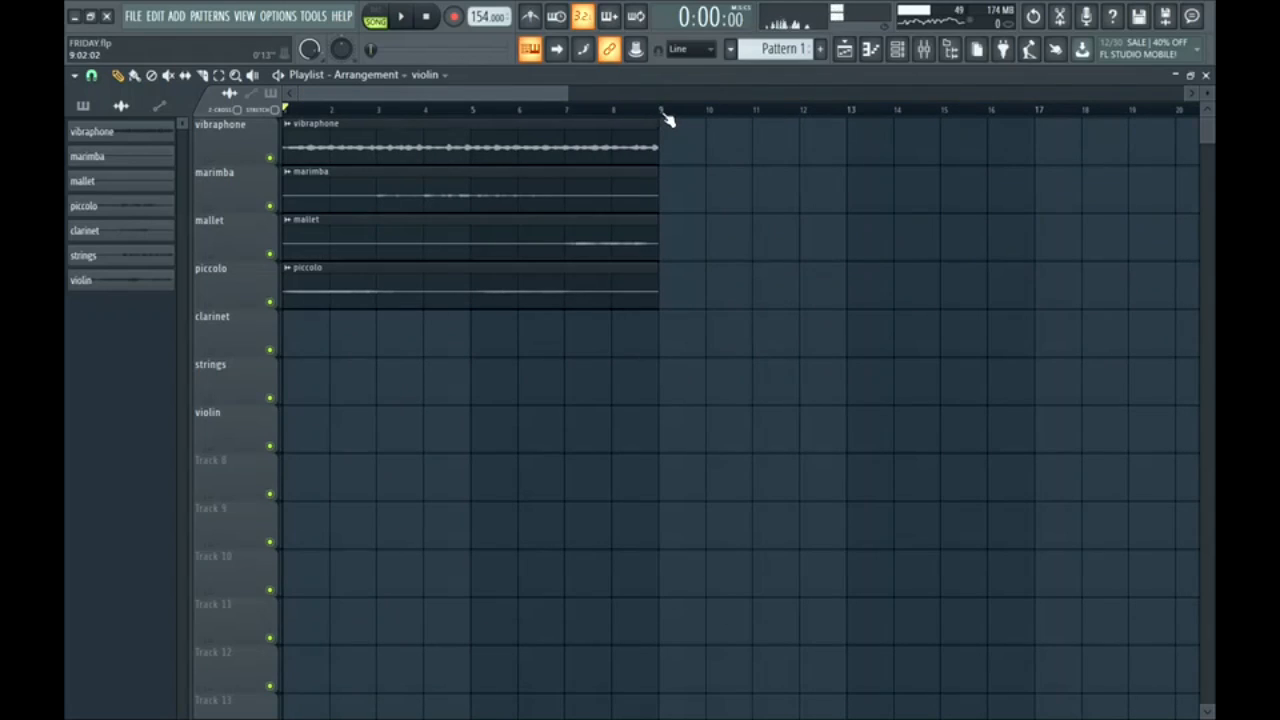
{"action": "left_click_drag", "start_coordinate": [672, 117], "coordinate": [294, 134]}
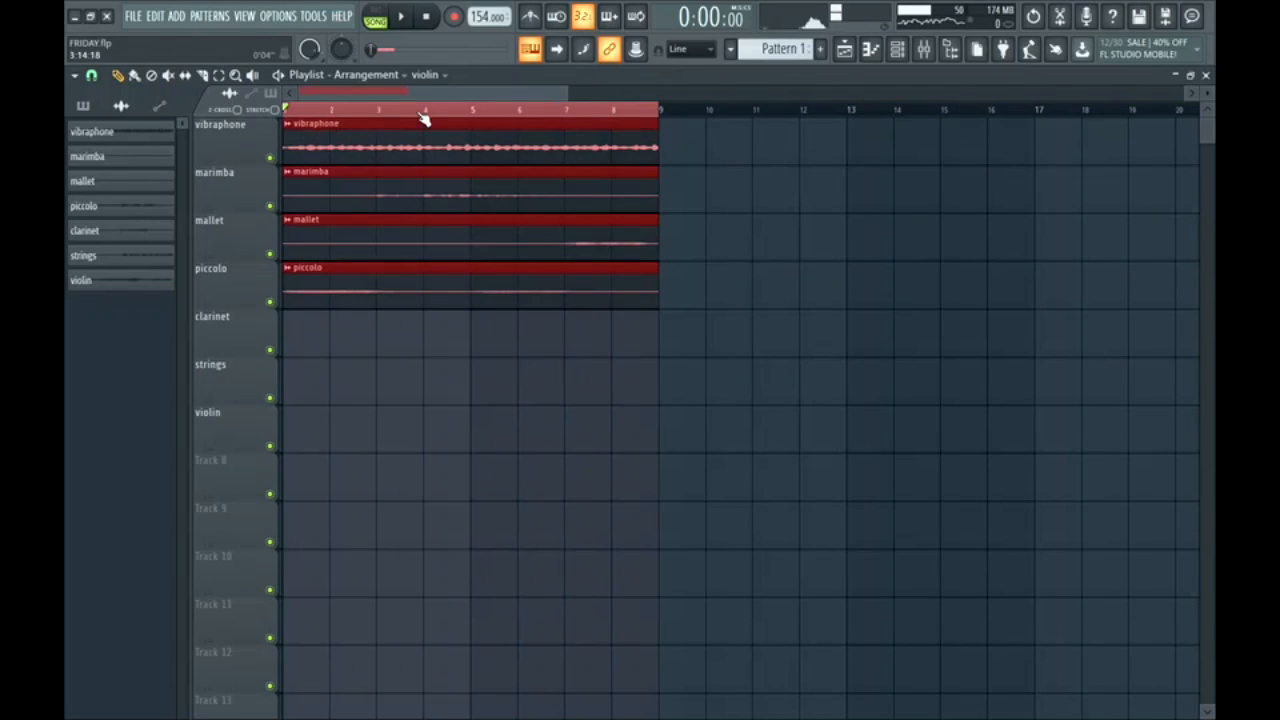
{"action": "left_click", "coordinate": [424, 118]}
Step: Show the file browser and look through the 808 Science folder inside the BusyWorksBeats DRUMS folder
{"action": "left_click", "coordinate": [950, 49]}
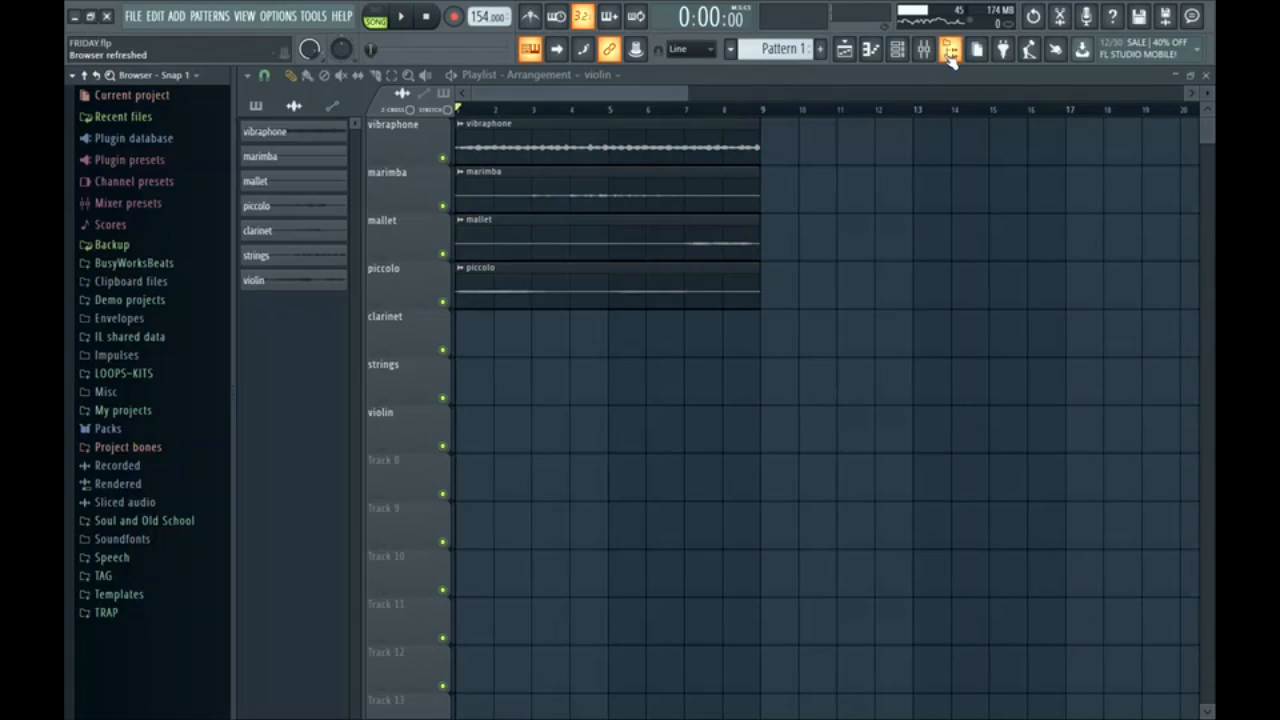
{"action": "left_click", "coordinate": [179, 271]}
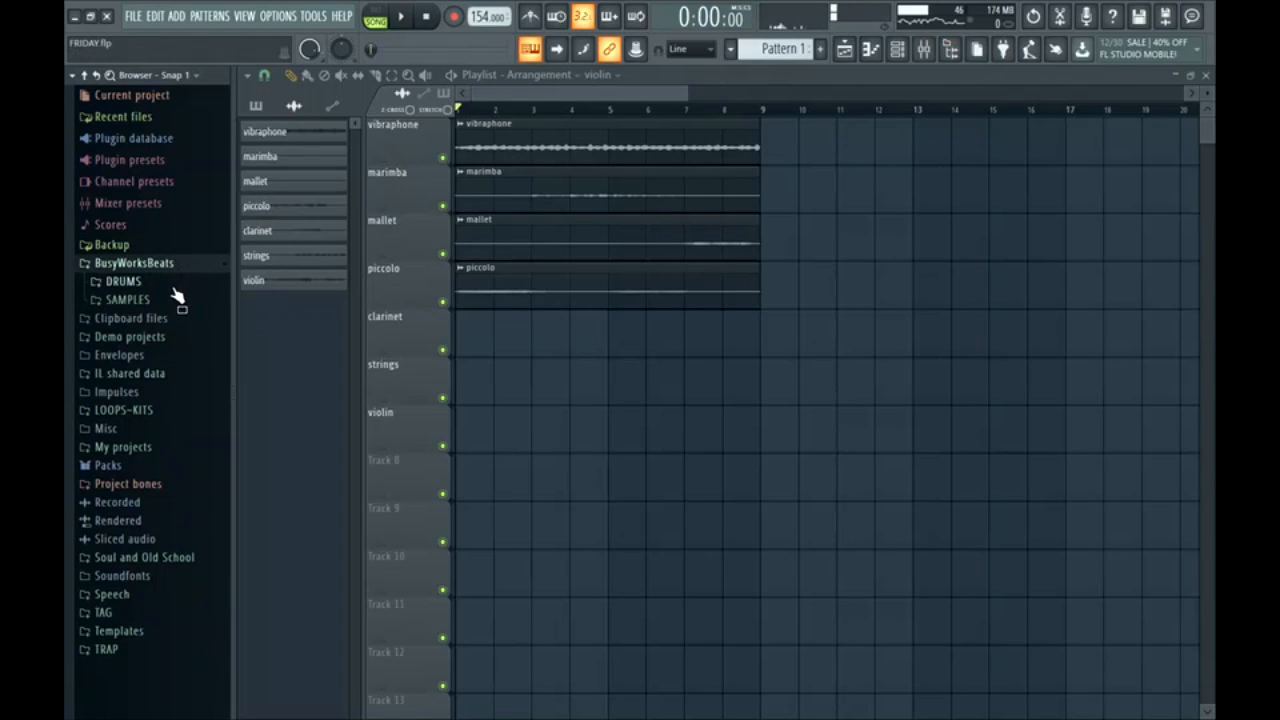
{"action": "left_click", "coordinate": [175, 284]}
{"action": "left_click", "coordinate": [182, 301]}
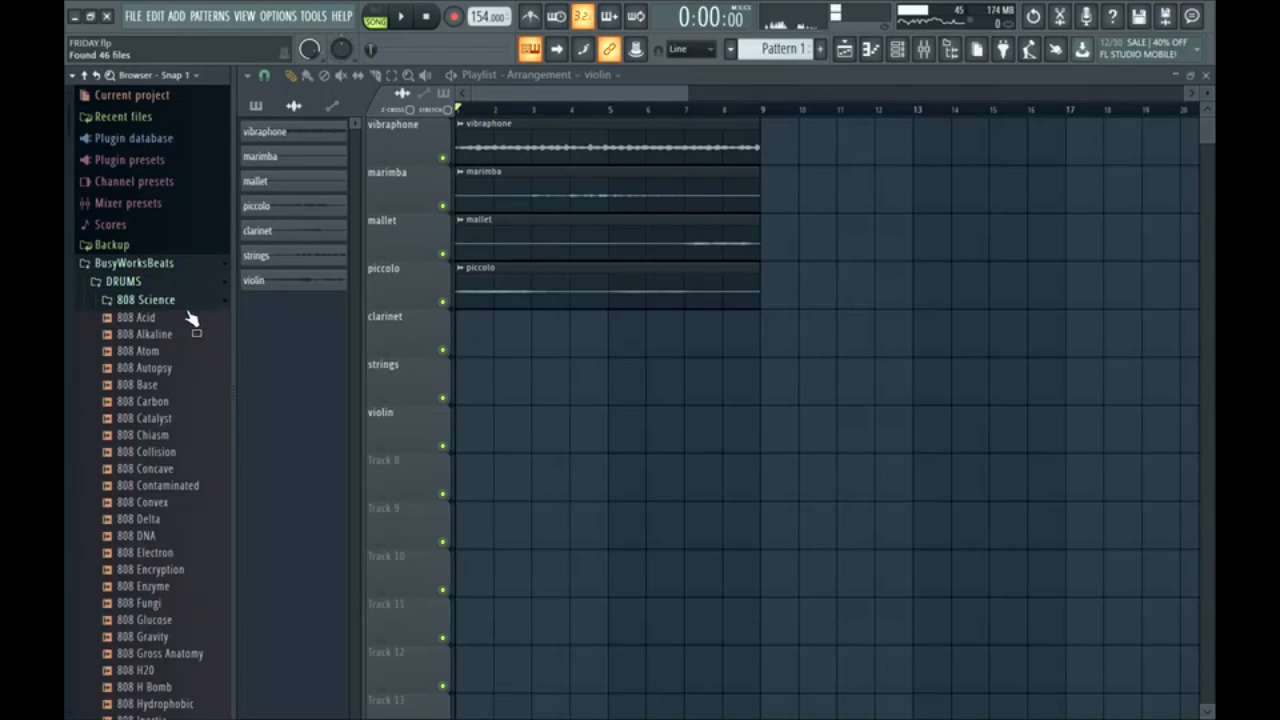
{"action": "scroll", "coordinate": [195, 310], "scroll_direction": "down", "scroll_amount": 3}
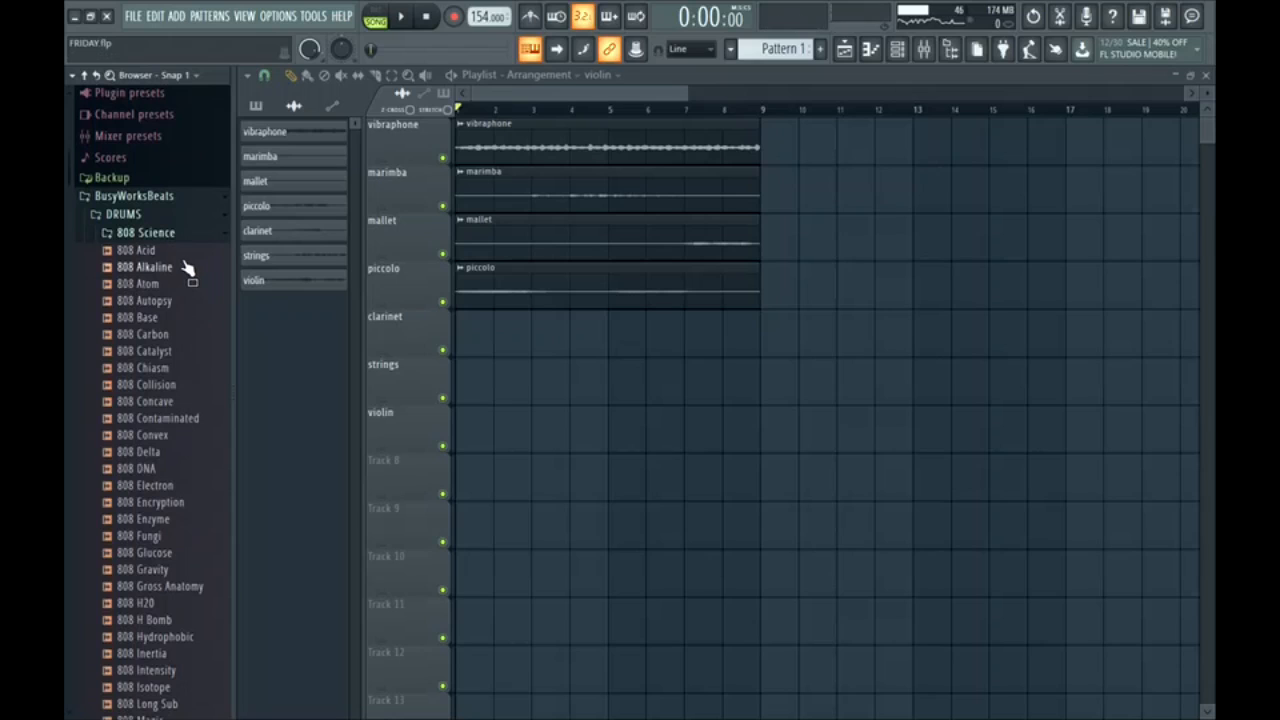
{"action": "scroll", "coordinate": [186, 268], "scroll_direction": "down", "scroll_amount": 3}
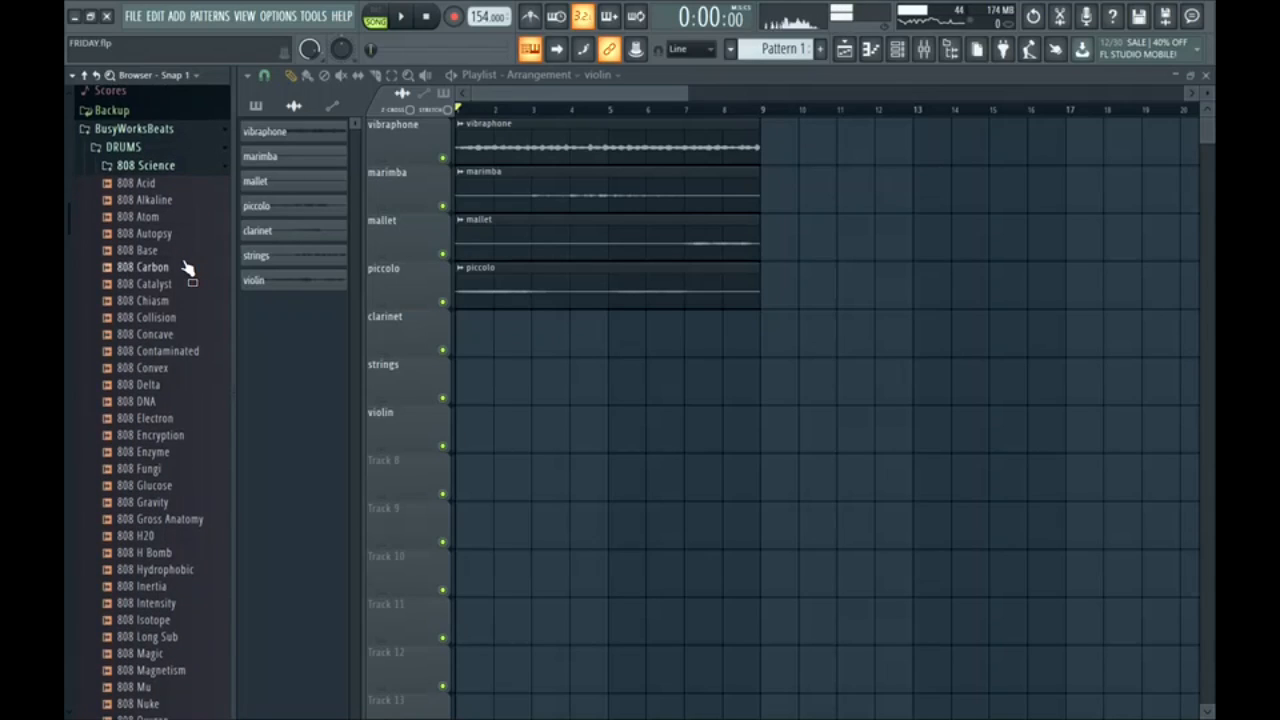
Step: Audition several 808 samples, including 808 Contaminated, and open 808 Speed of Light in a new channel
{"action": "left_click", "coordinate": [177, 300]}
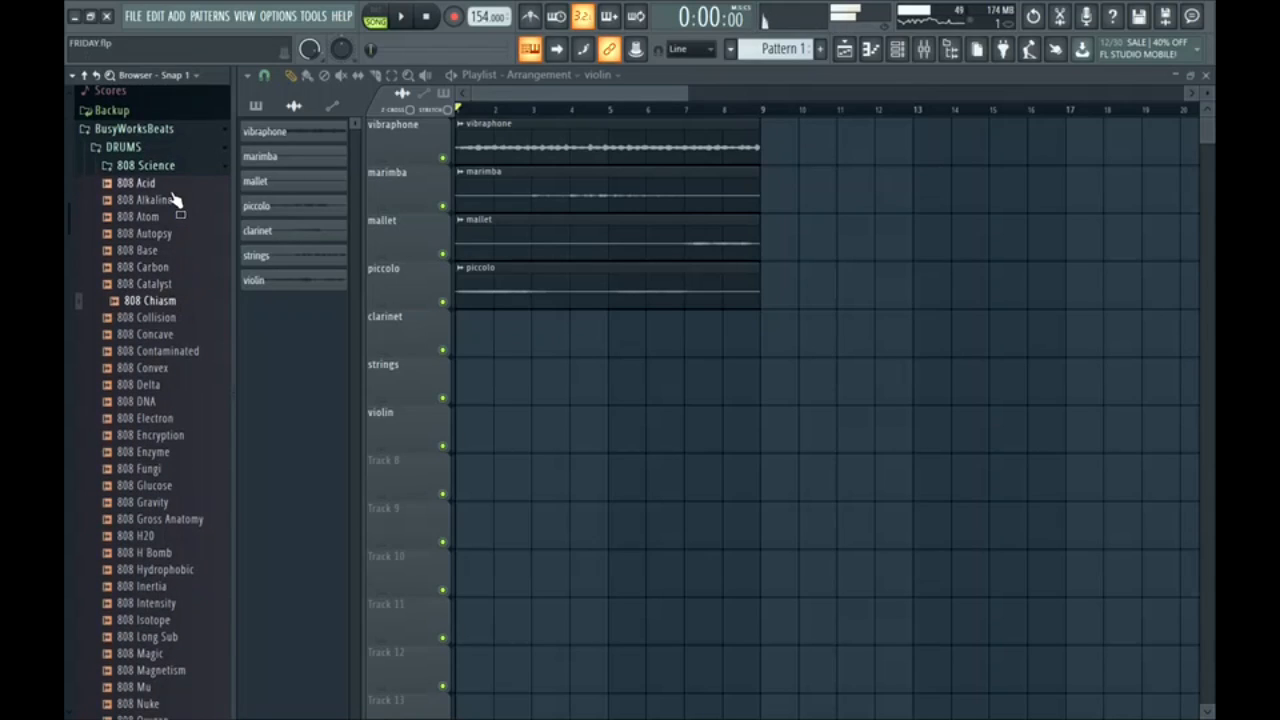
{"action": "scroll", "coordinate": [191, 268], "scroll_direction": "down", "scroll_amount": 3}
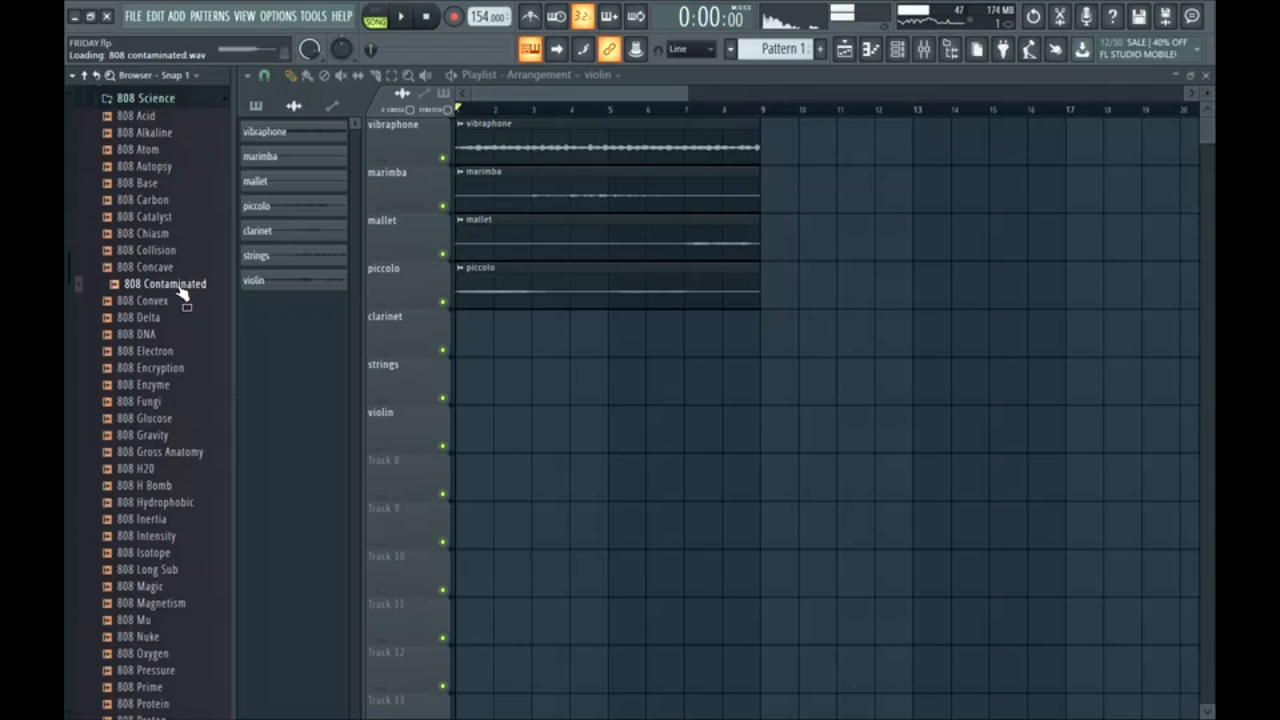
{"action": "scroll", "coordinate": [185, 290], "scroll_direction": "down", "scroll_amount": 10}
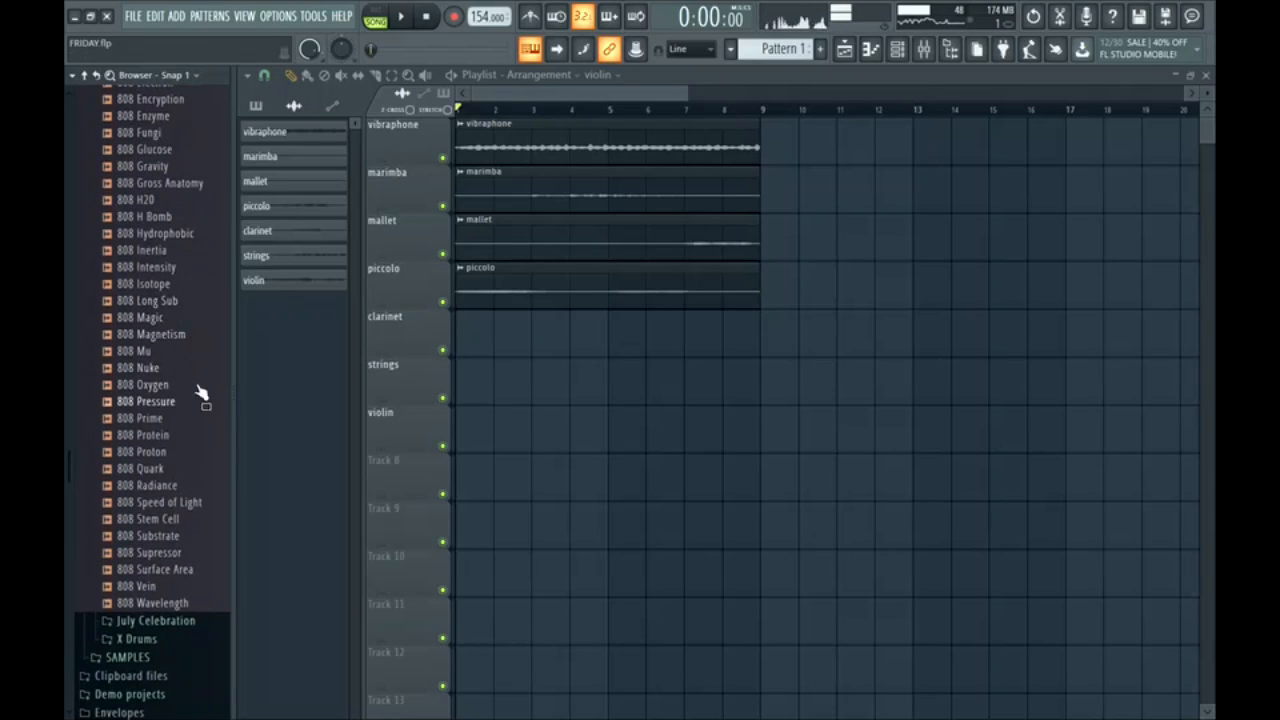
{"action": "left_click", "coordinate": [175, 503]}
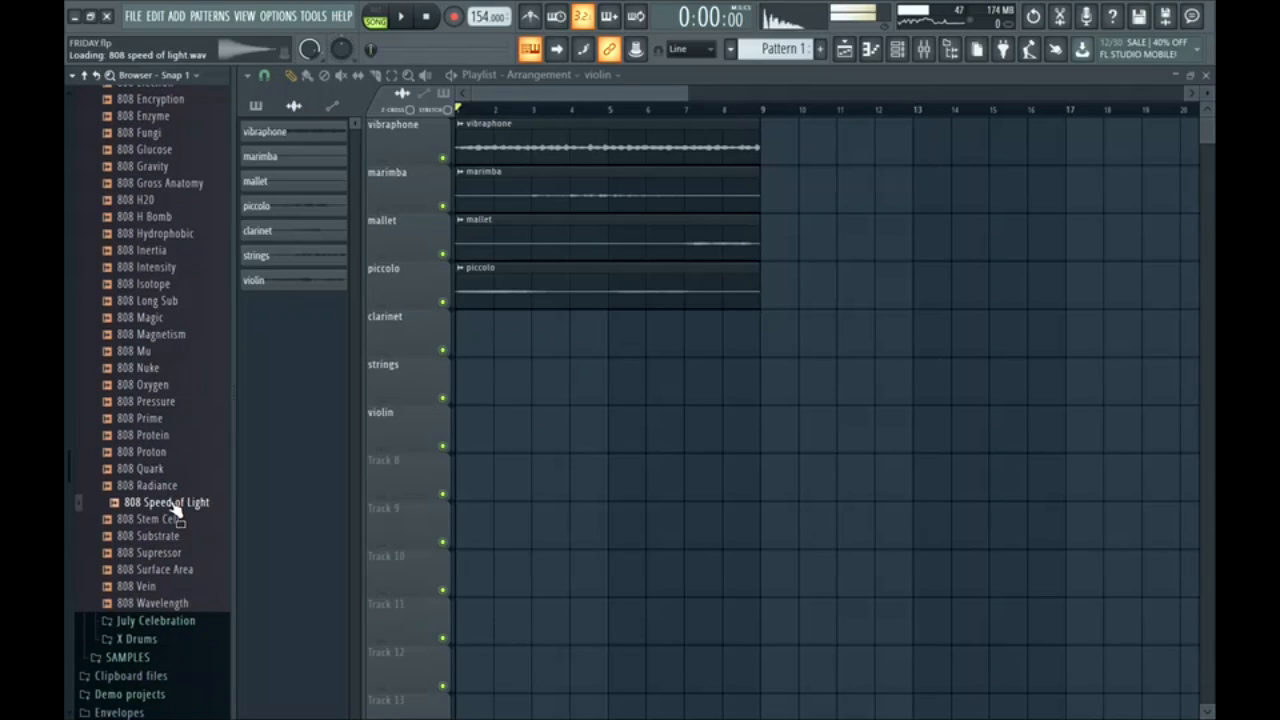
{"action": "right_click", "coordinate": [174, 505]}
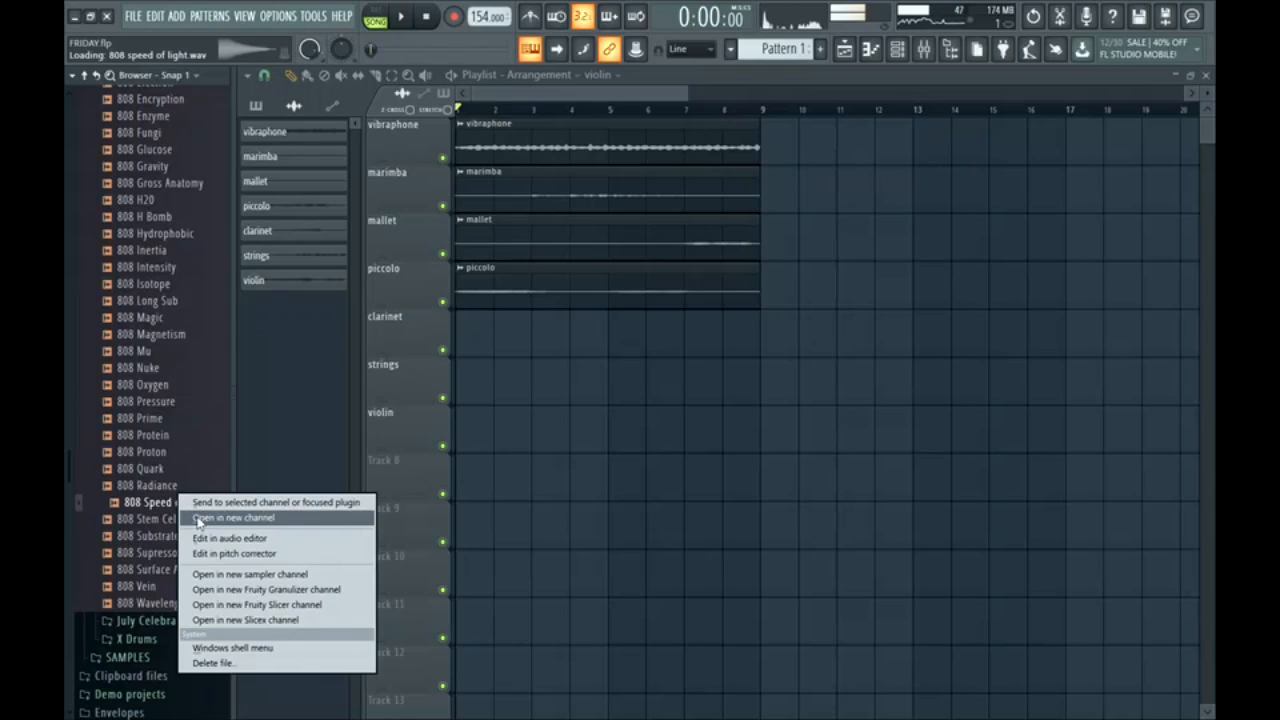
{"action": "left_click", "coordinate": [199, 518]}
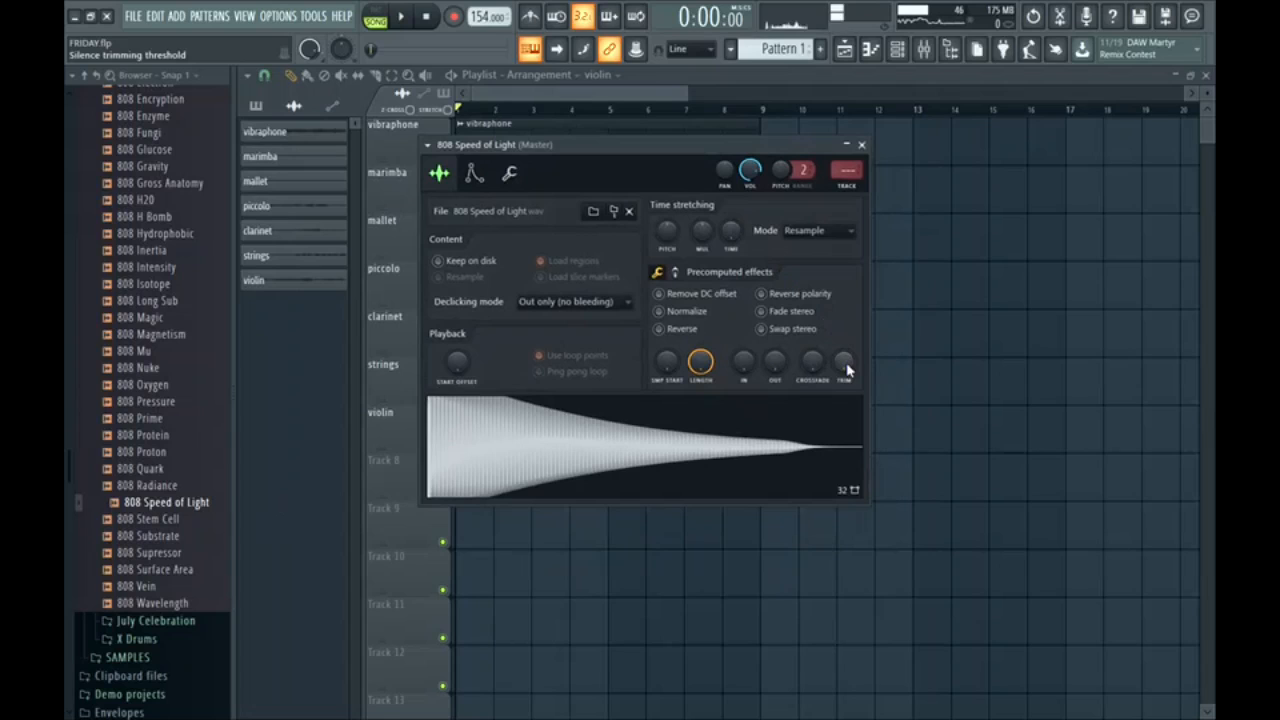
Step: Trim the 808's trailing silence, give its volume envelope maximum hold with zero attack, decay, sustain and release, and audition it
{"action": "left_click_drag", "start_coordinate": [849, 372], "coordinate": [849, 362]}
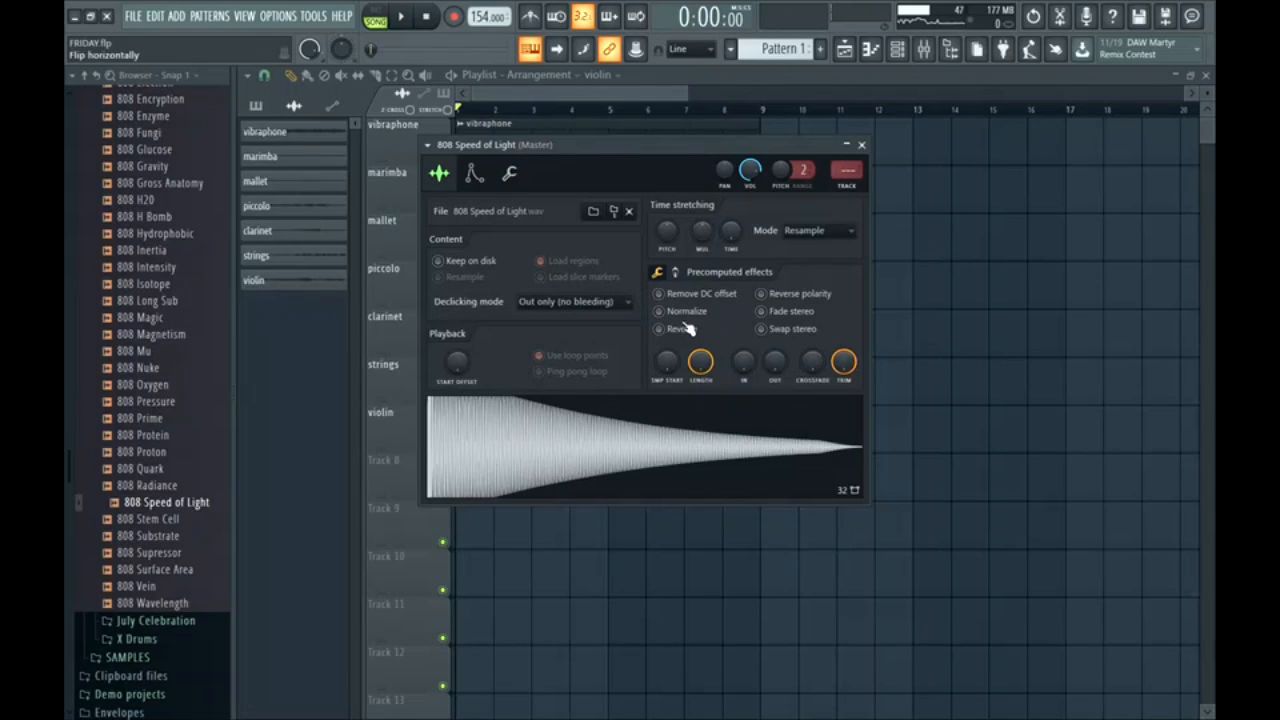
{"action": "left_click", "coordinate": [476, 175]}
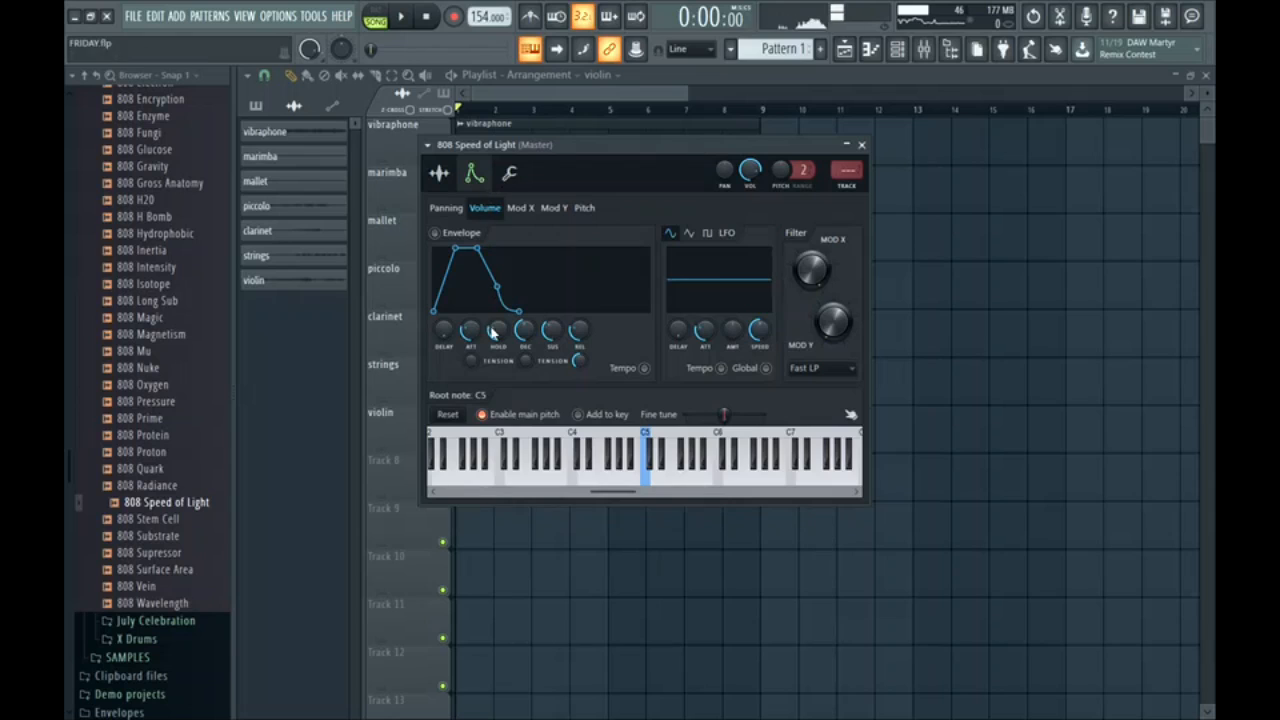
{"action": "scroll", "coordinate": [476, 334], "scroll_direction": "down", "scroll_amount": 5}
{"action": "scroll", "coordinate": [497, 330], "scroll_direction": "up", "scroll_amount": 5}
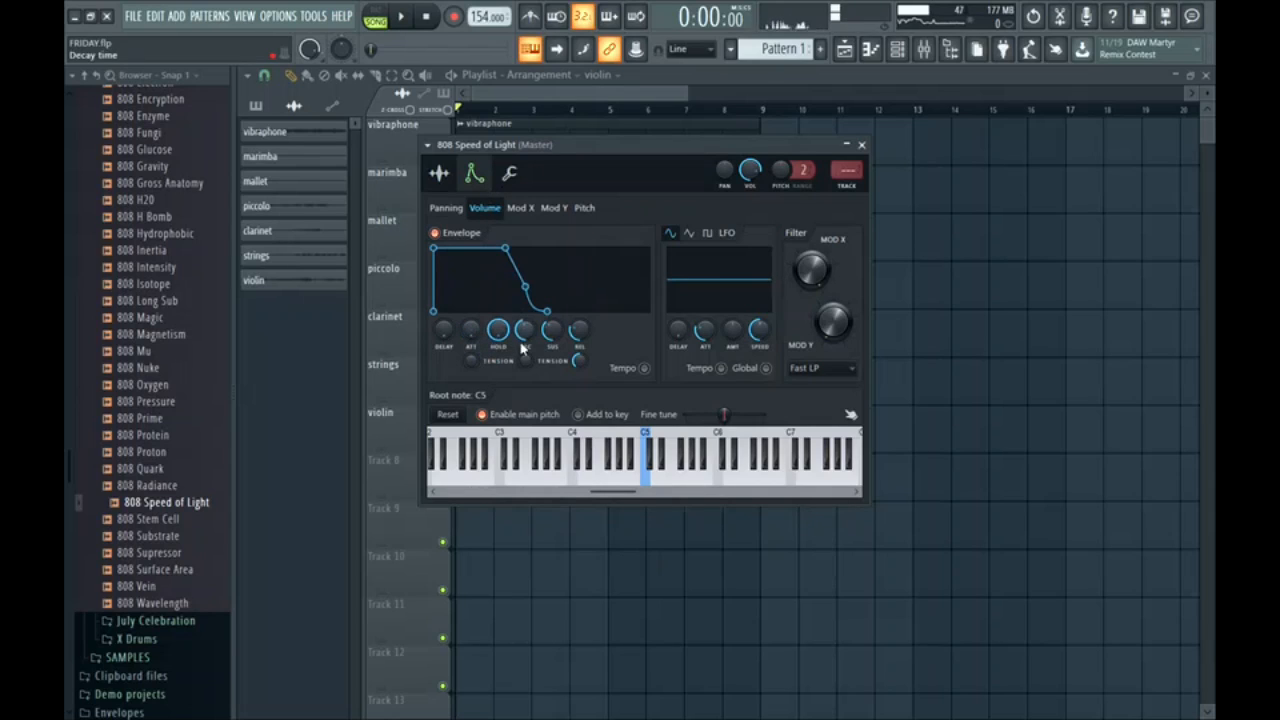
{"action": "scroll", "coordinate": [524, 330], "scroll_direction": "down", "scroll_amount": 5}
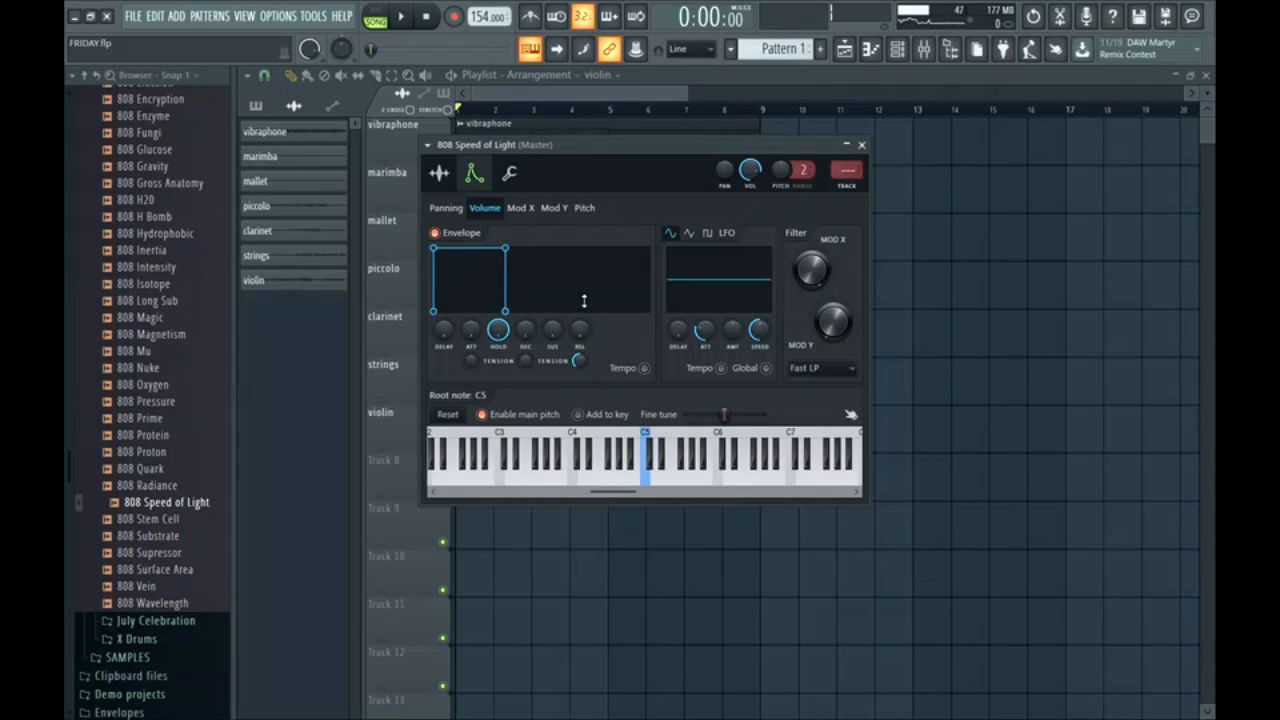
{"action": "key", "text": "q"}
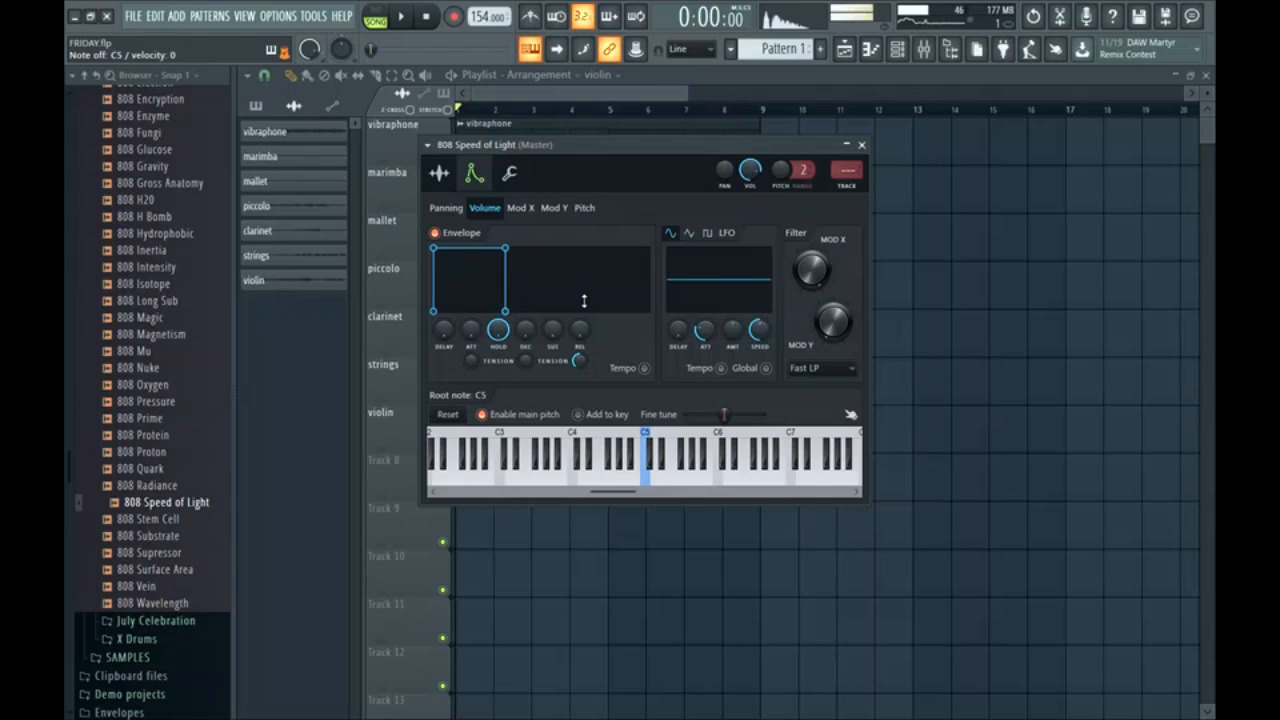
Step: Hide the file browser, open the 808 sample in Edison, detect its pitch regions to identify its note, and close the editor
{"action": "left_click", "coordinate": [439, 173]}
{"action": "key", "text": "alt+F8"}
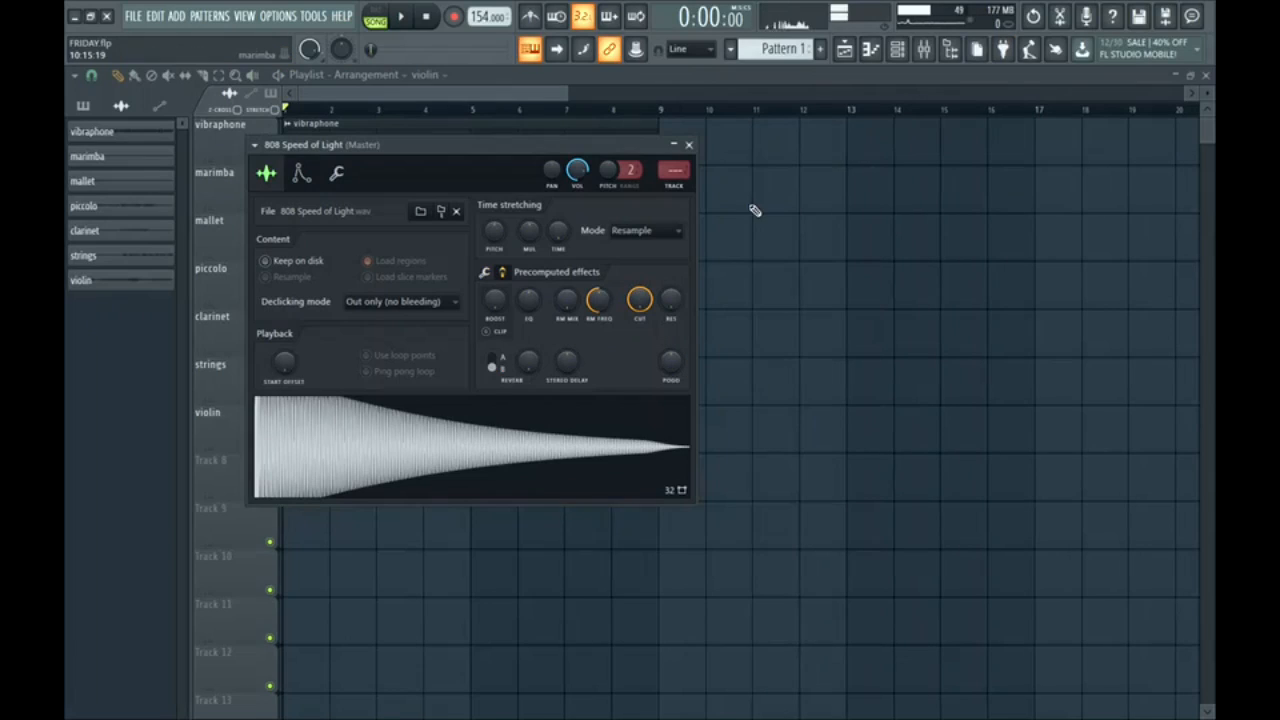
{"action": "left_click_drag", "start_coordinate": [485, 180], "coordinate": [531, 166]}
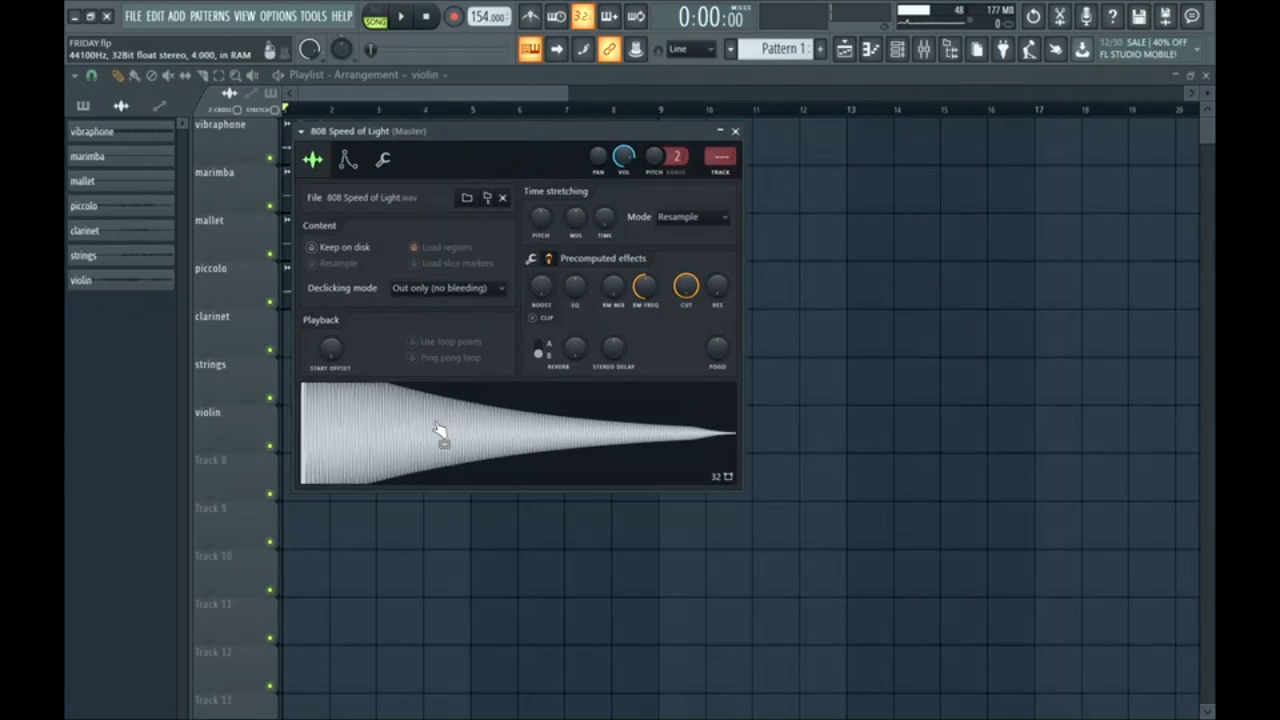
{"action": "right_click", "coordinate": [436, 428]}
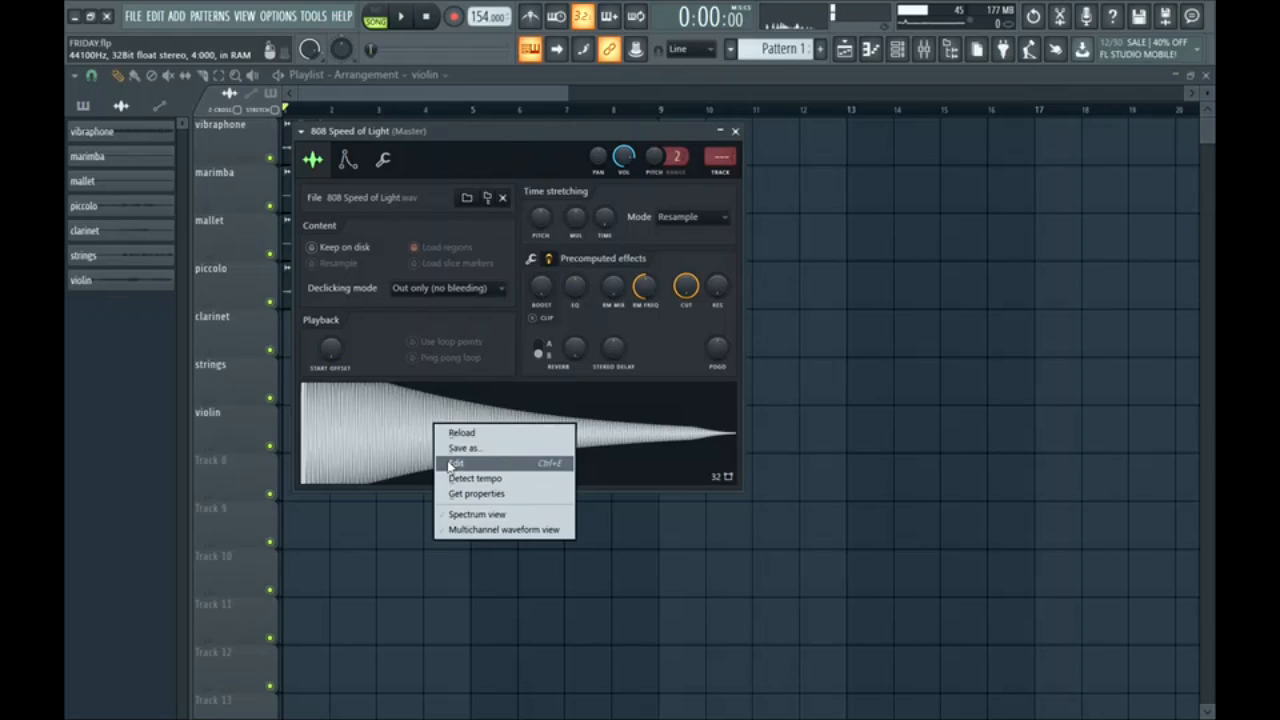
{"action": "left_click", "coordinate": [452, 465]}
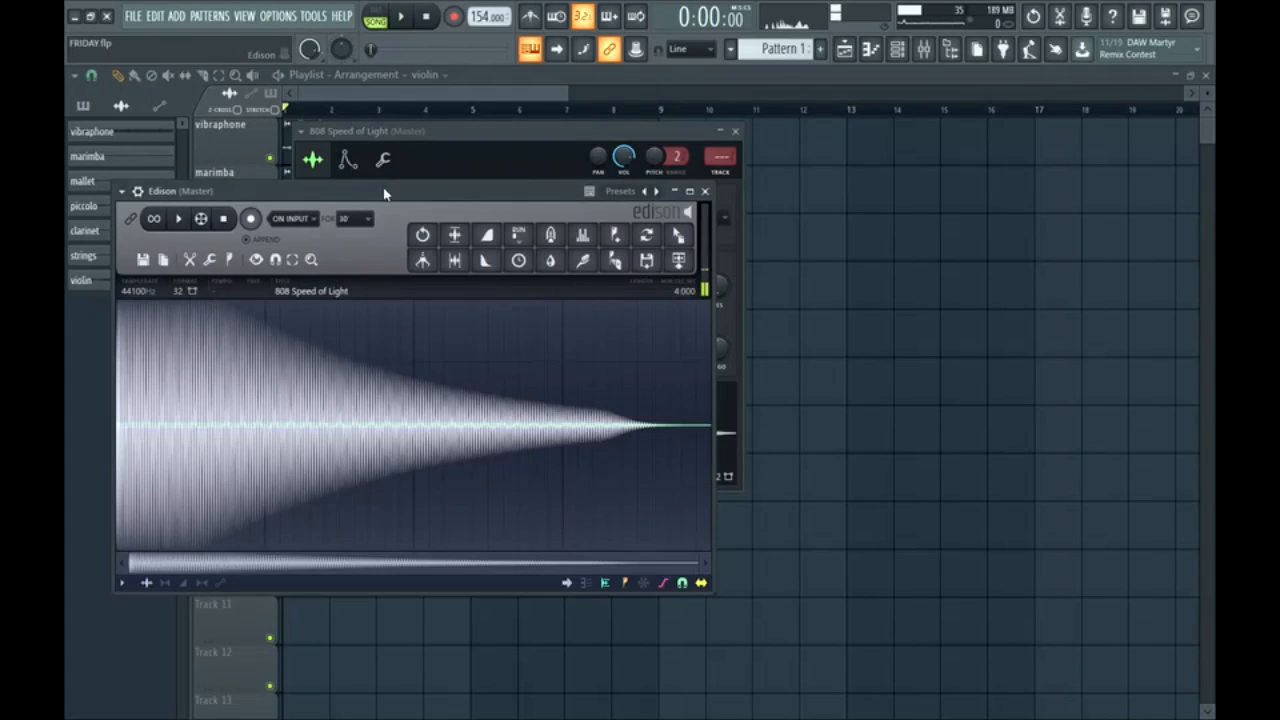
{"action": "left_click_drag", "start_coordinate": [384, 193], "coordinate": [498, 155]}
{"action": "left_click", "coordinate": [344, 222]}
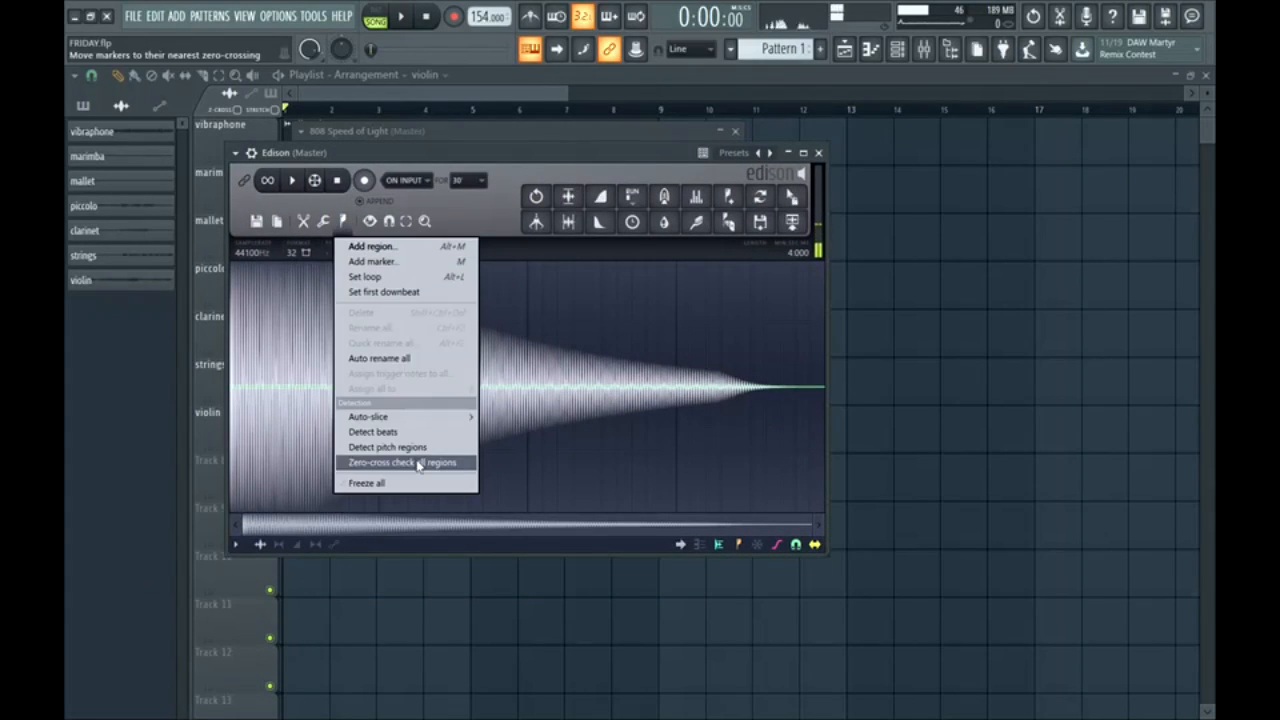
{"action": "left_click", "coordinate": [413, 450]}
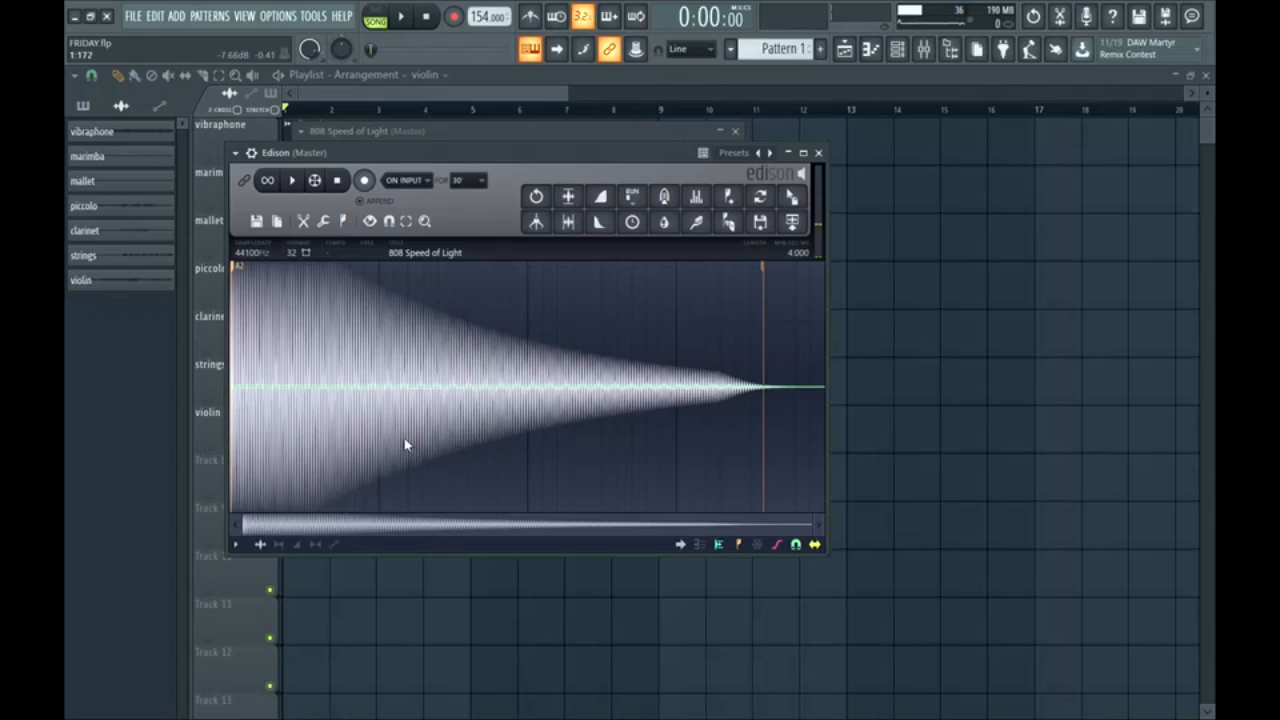
{"action": "left_click_drag", "start_coordinate": [276, 356], "coordinate": [250, 335]}
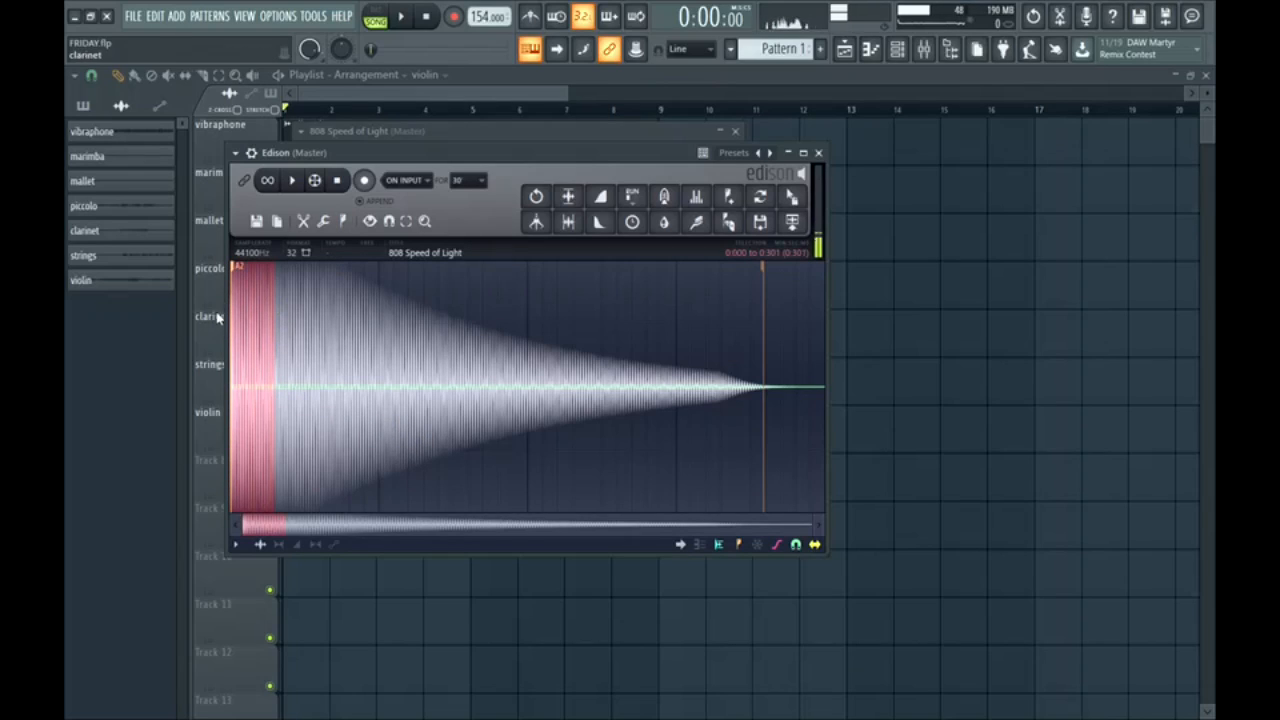
{"action": "left_click", "coordinate": [818, 153]}
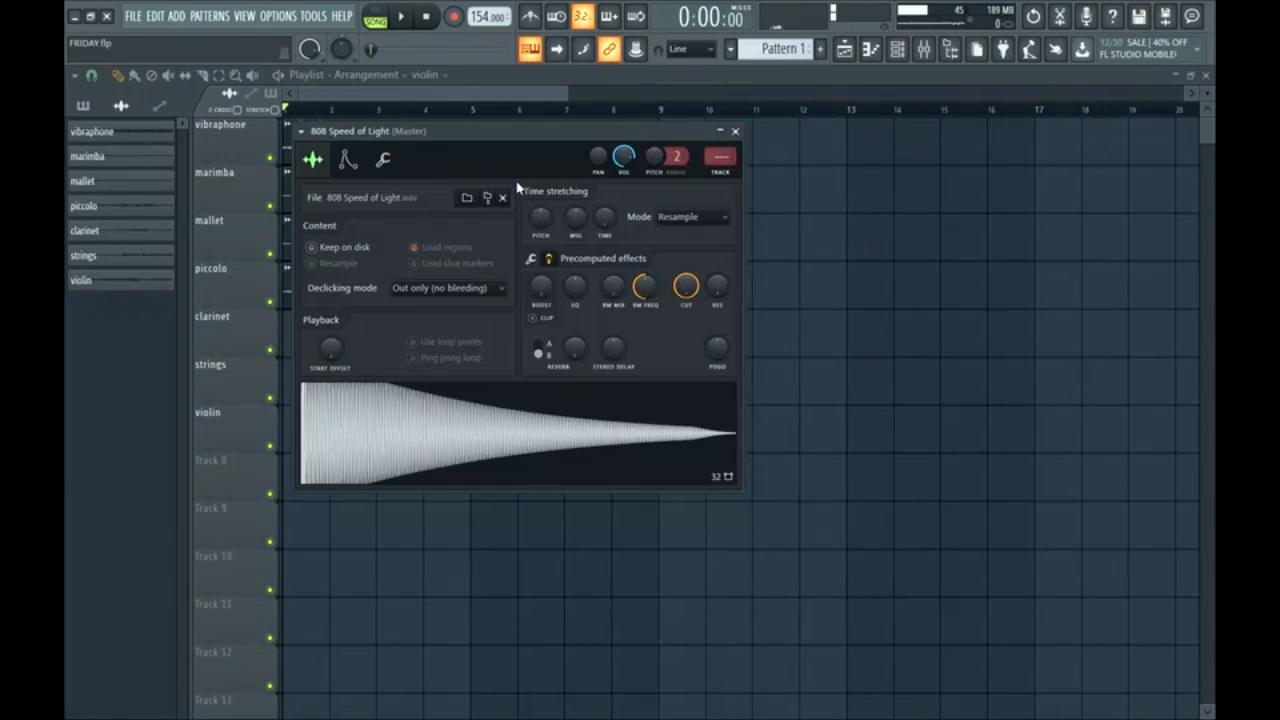
Step: Set the 808 Speed of Light channel's root note to A4 and close its settings
{"action": "left_click", "coordinate": [347, 160]}
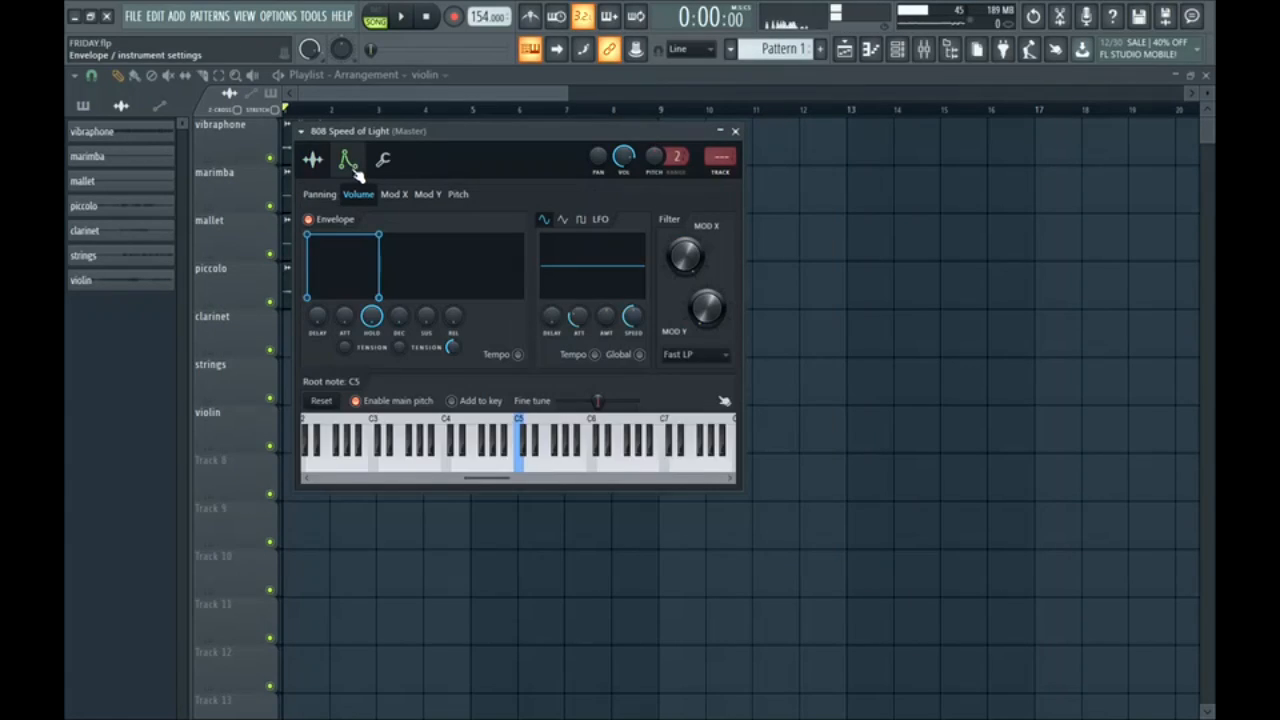
{"action": "right_click", "coordinate": [501, 464]}
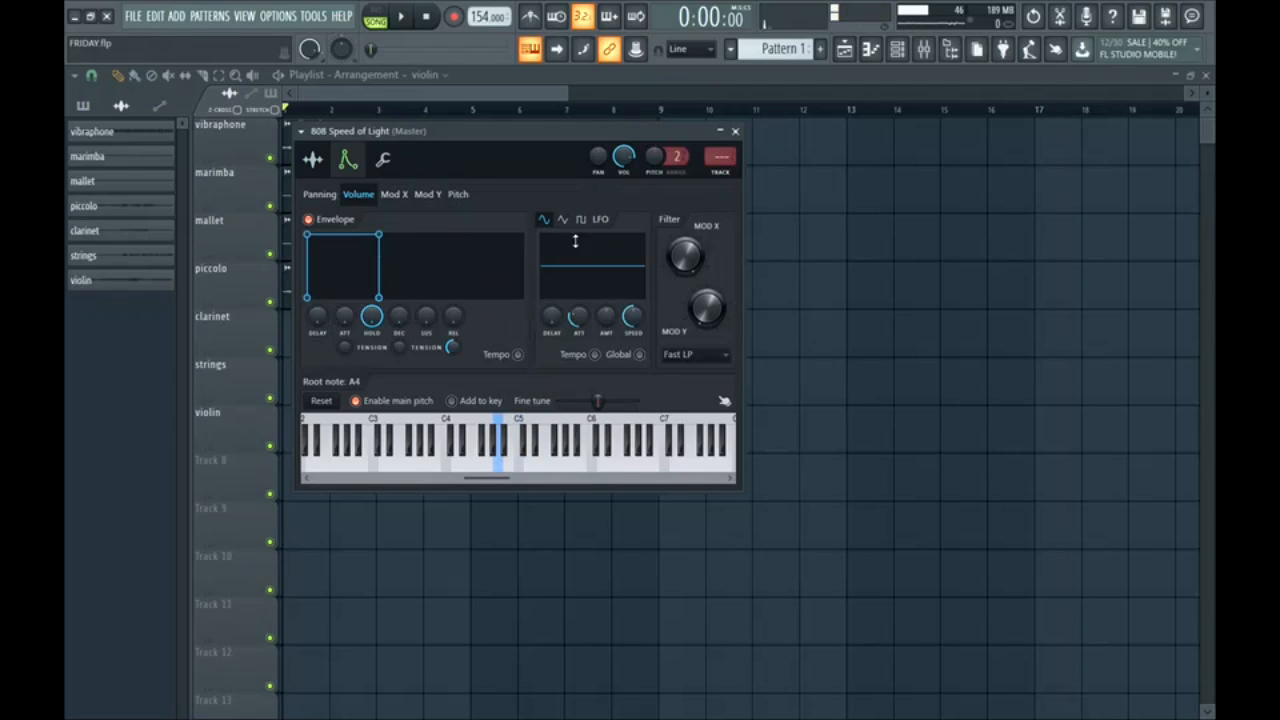
{"action": "left_click", "coordinate": [736, 133]}
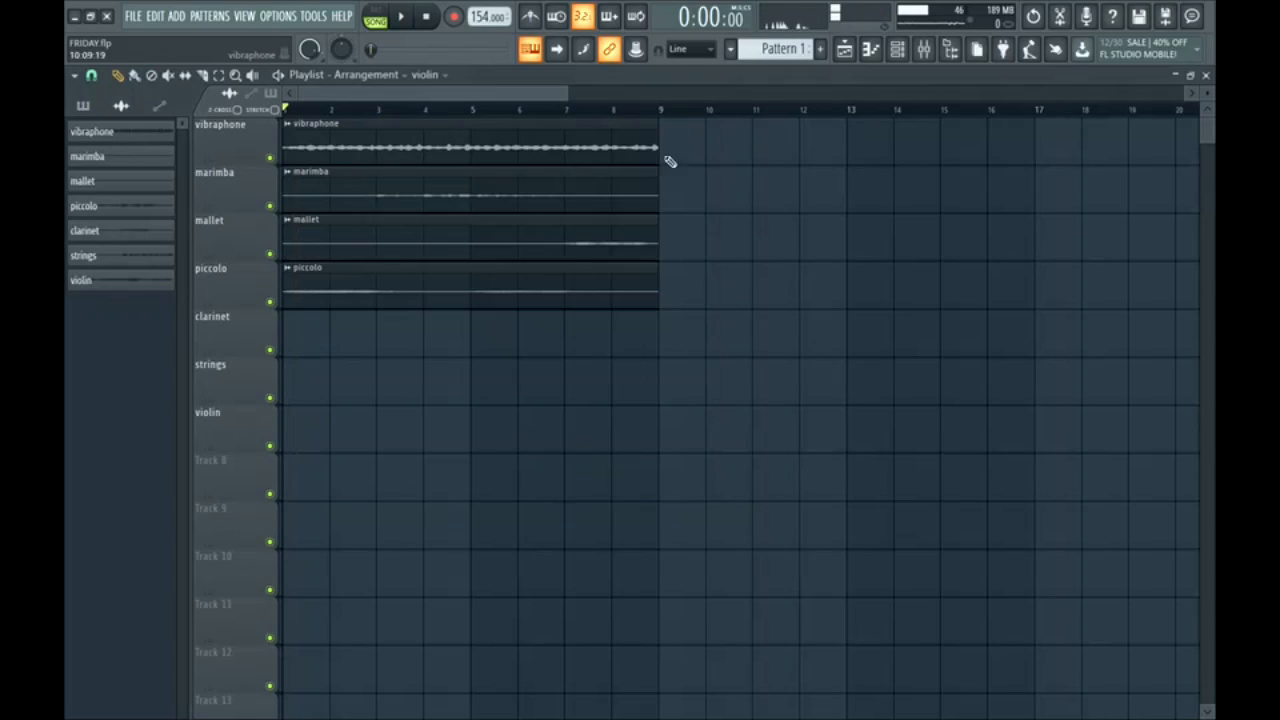
Step: Mute the piccolo, mallet and marimba tracks and briefly play the vibraphone part
{"action": "left_click", "coordinate": [269, 301]}
{"action": "left_click", "coordinate": [269, 253]}
{"action": "left_click", "coordinate": [269, 205]}
{"action": "key", "text": "space"}
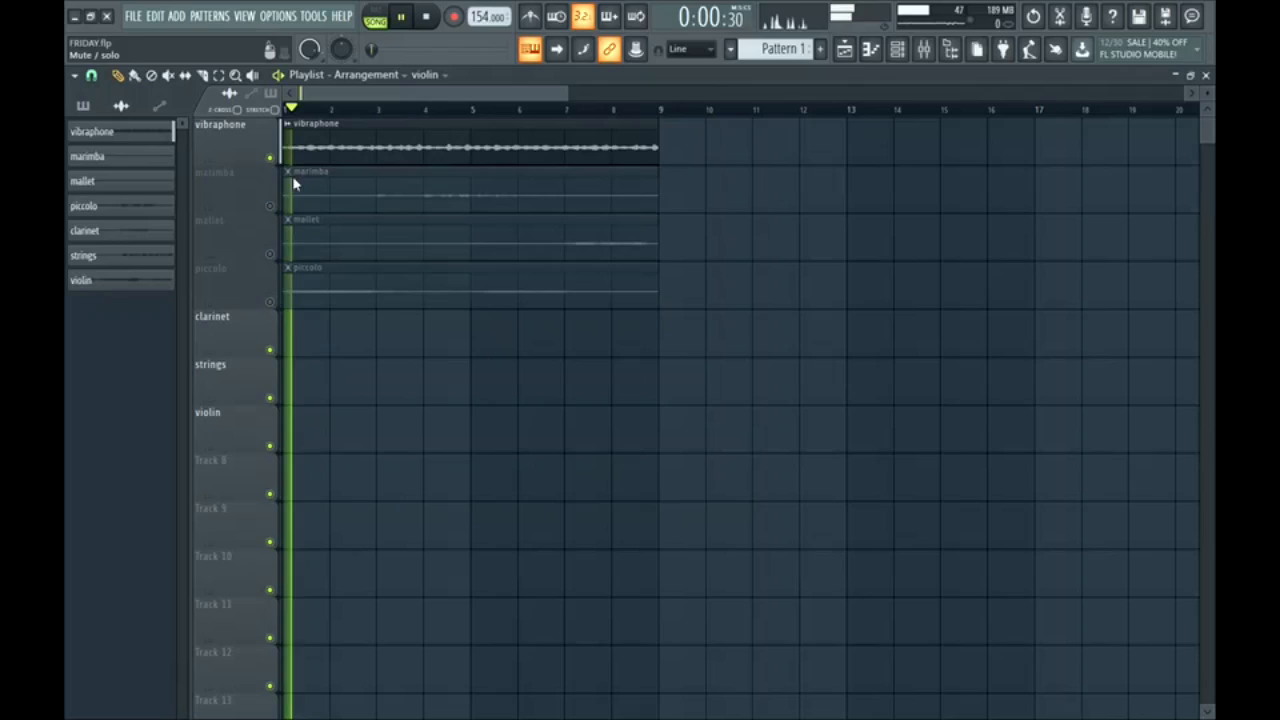
{"action": "key", "text": "space"}
Step: Place a Pattern 1 clip at the start of the violin track and extend it to four bars
{"action": "left_click", "coordinate": [821, 50]}
{"action": "left_click", "coordinate": [856, 70]}
{"action": "left_click", "coordinate": [296, 428]}
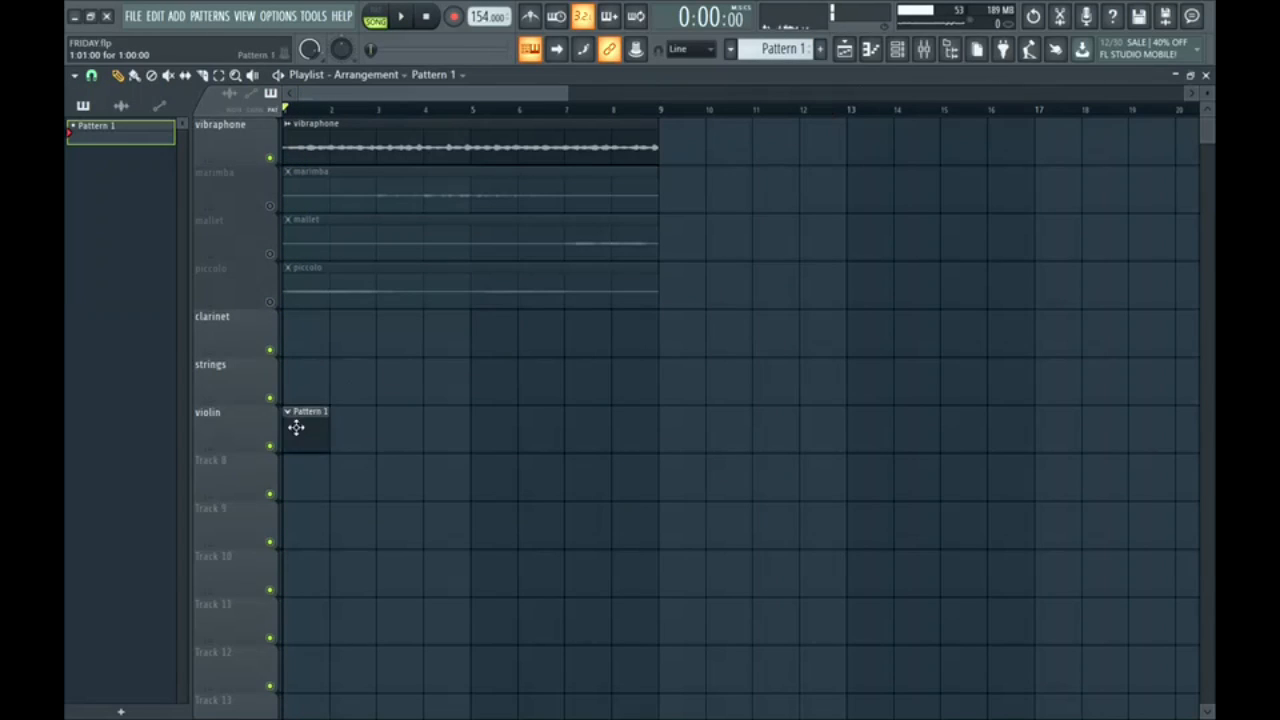
{"action": "left_click_drag", "start_coordinate": [329, 425], "coordinate": [470, 420]}
Step: Open the 808's piano roll for Pattern 1 and audition F and C bass notes against the vibraphone during playback
{"action": "left_click", "coordinate": [871, 50]}
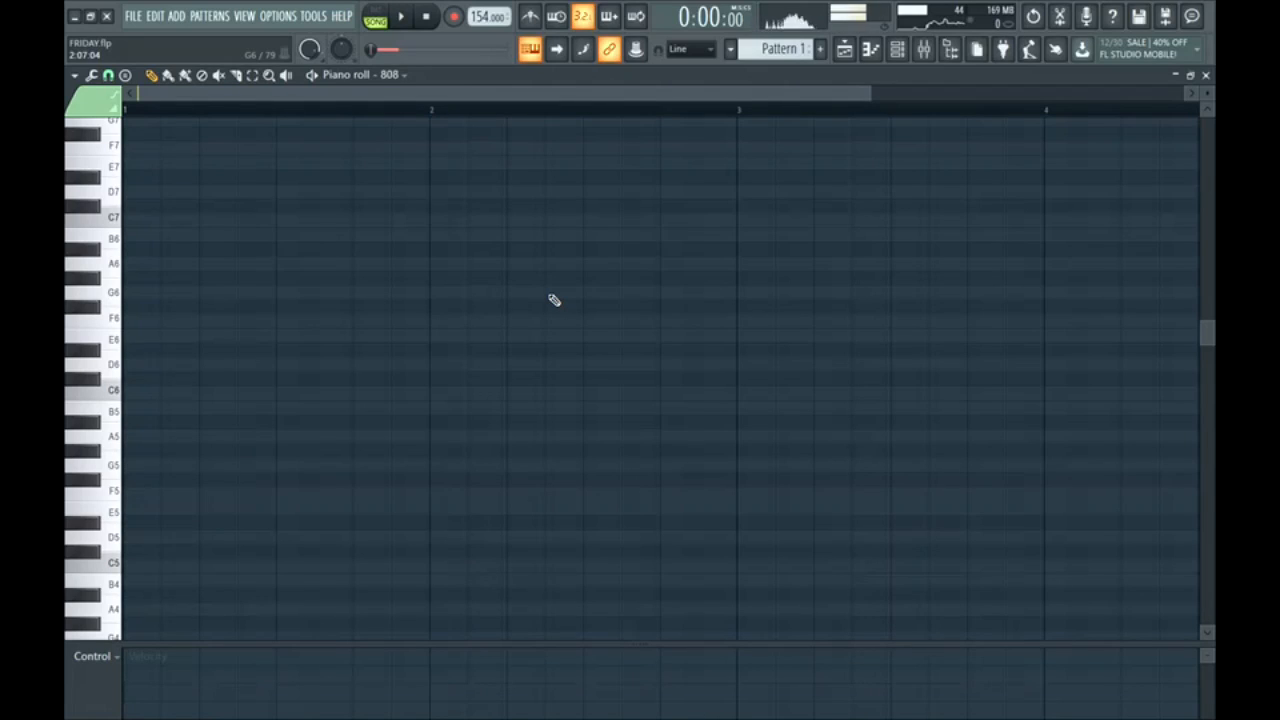
{"action": "key", "text": "space"}
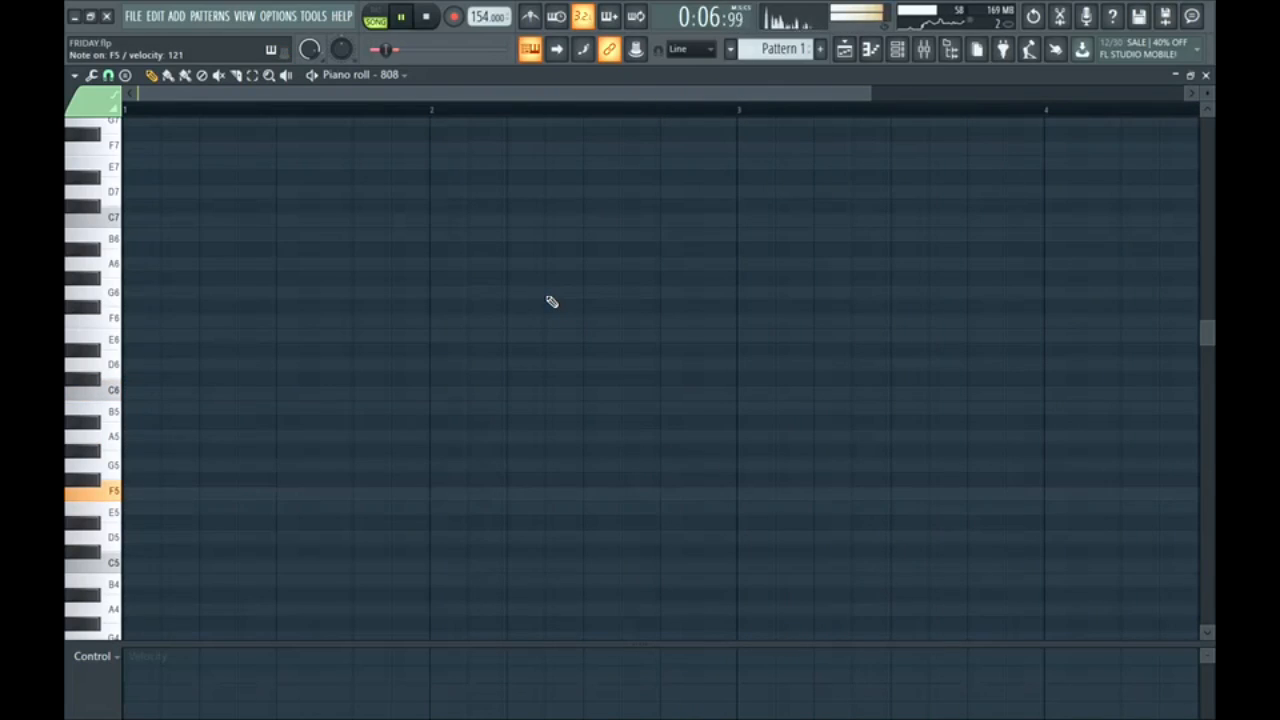
{"action": "key", "text": "space"}
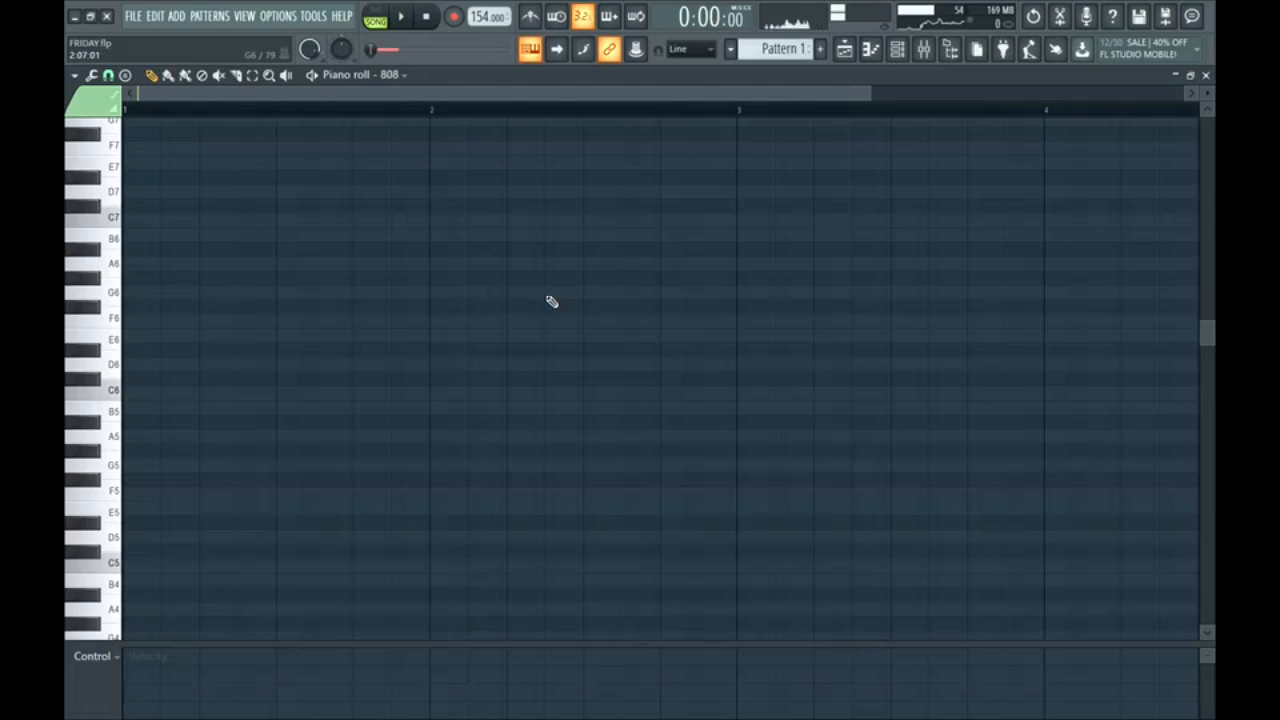
{"action": "key", "text": "space"}
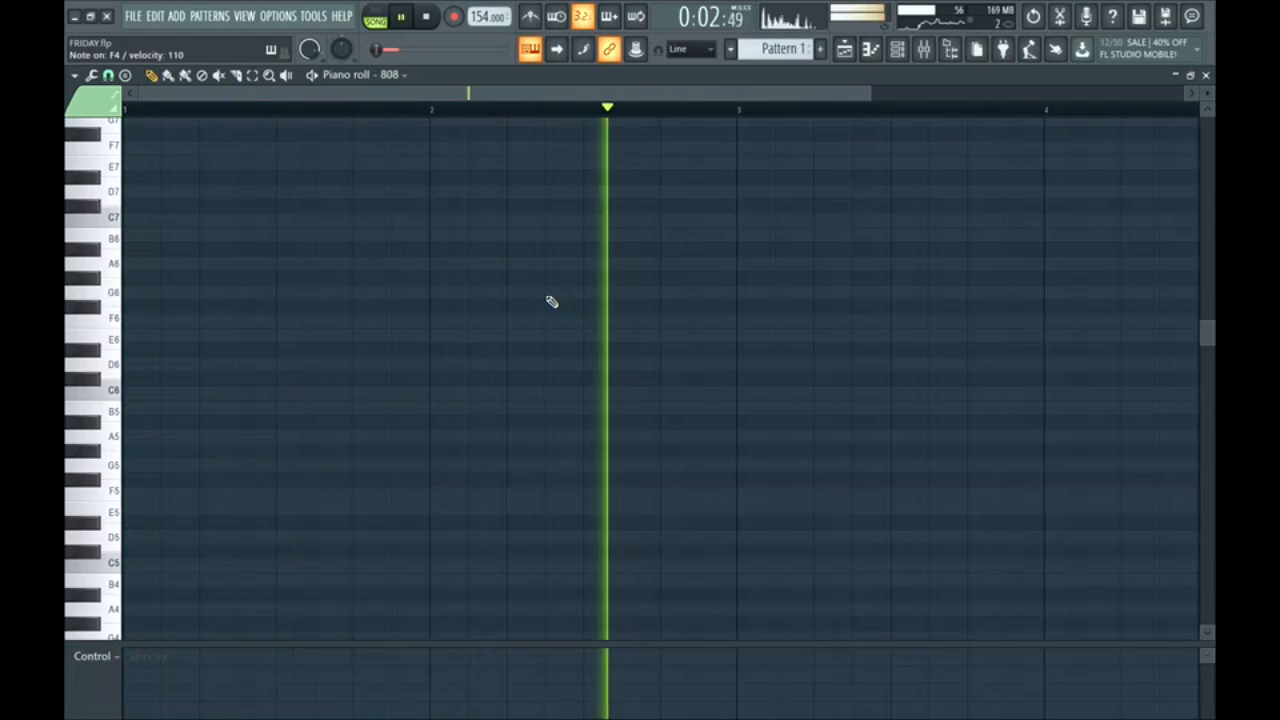
{"action": "key", "text": "space"}
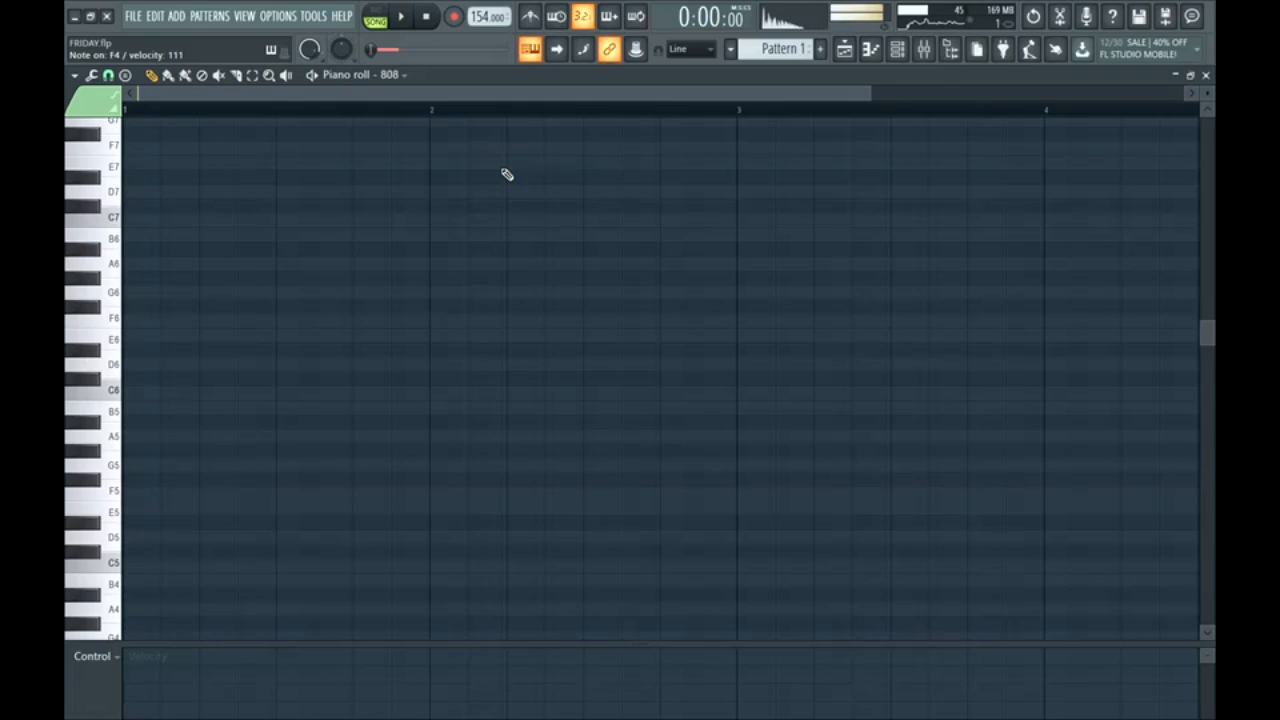
{"action": "key", "text": "space"}
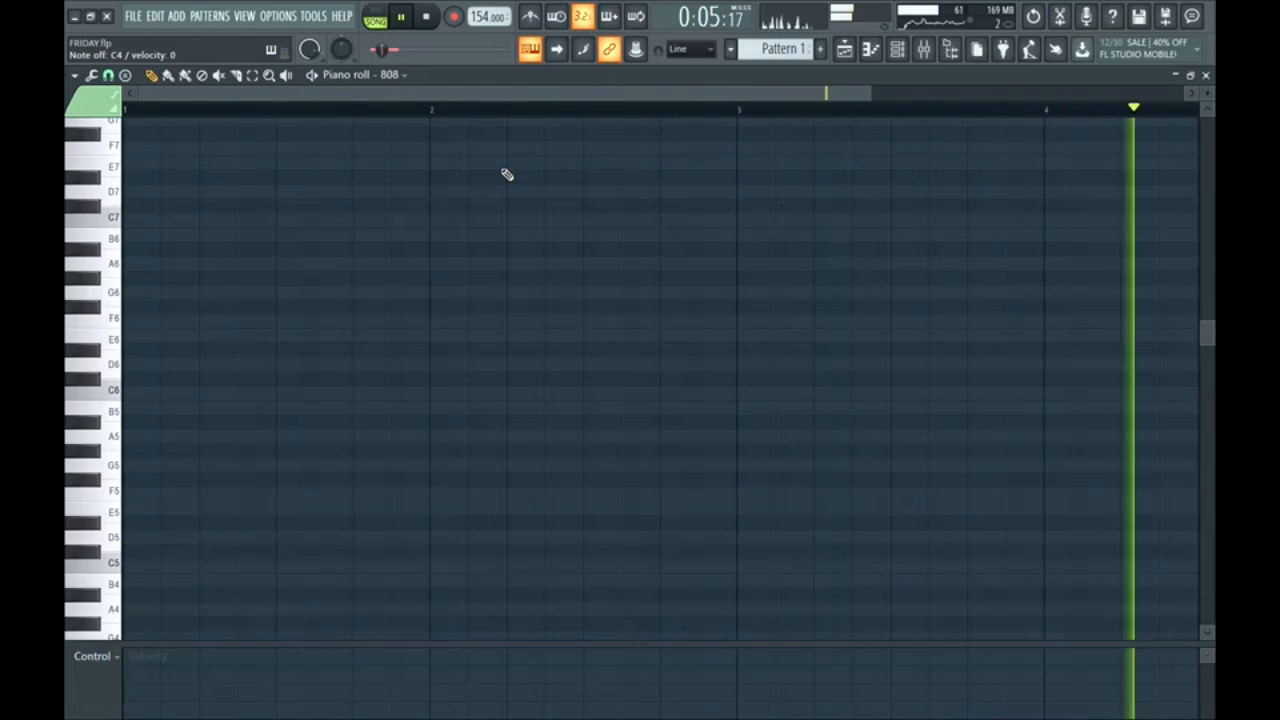
{"action": "key", "text": "space"}
{"action": "key", "text": "v"}
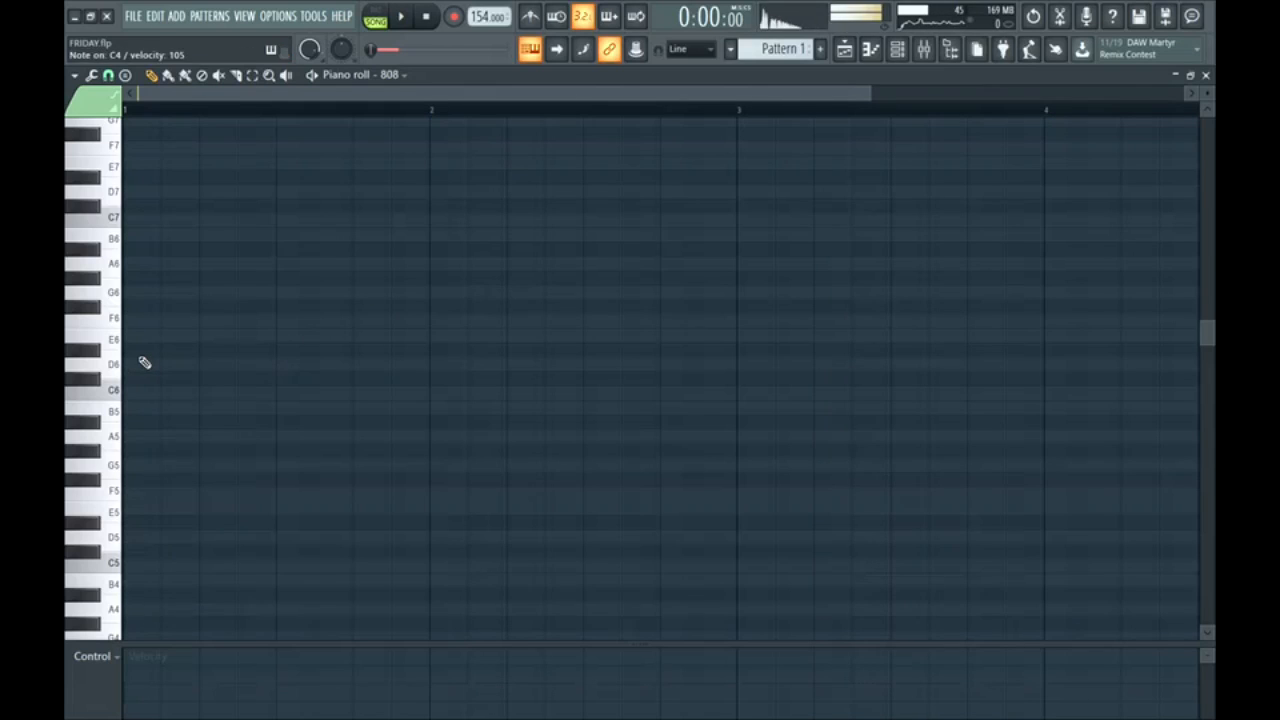
Step: Enable the metronome, draw three consecutive F4 notes across bars 1–2, and repeat the rhythm at C4 across bars 3–4
{"action": "scroll", "coordinate": [190, 430], "scroll_direction": "down", "scroll_amount": 4}
{"action": "scroll", "coordinate": [190, 430], "scroll_direction": "down", "scroll_amount": 3}
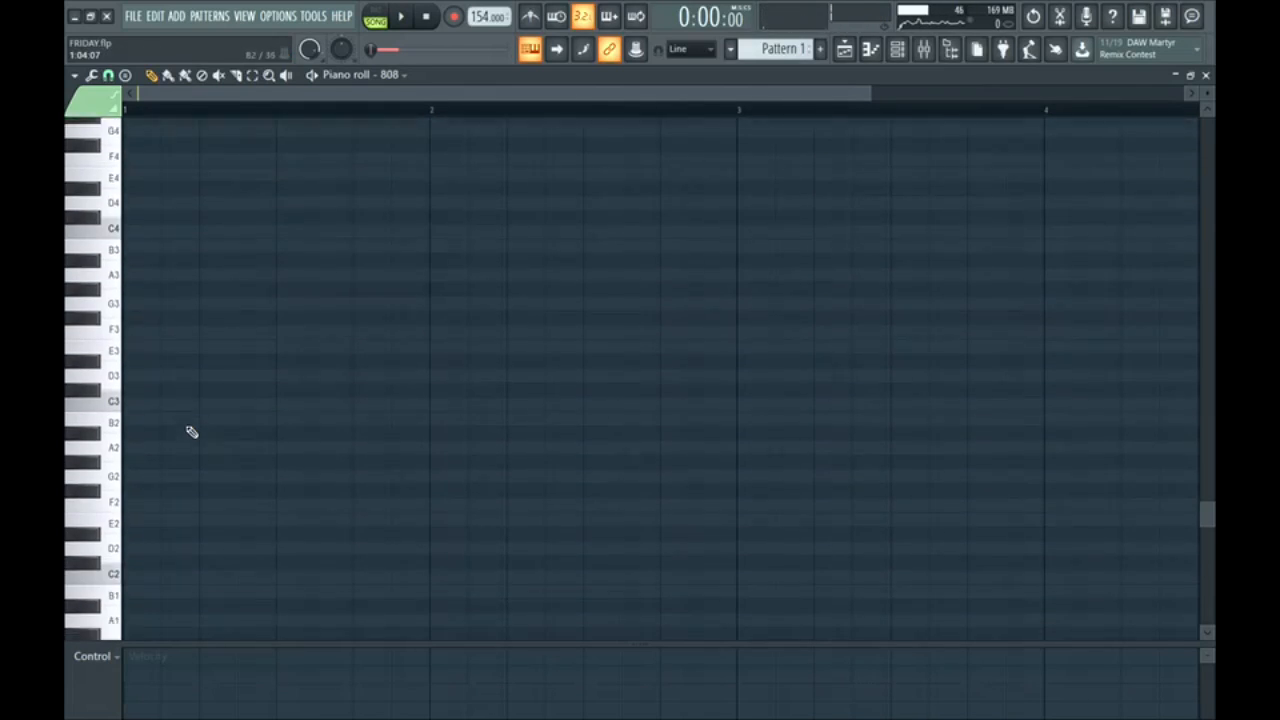
{"action": "left_click", "coordinate": [530, 16]}
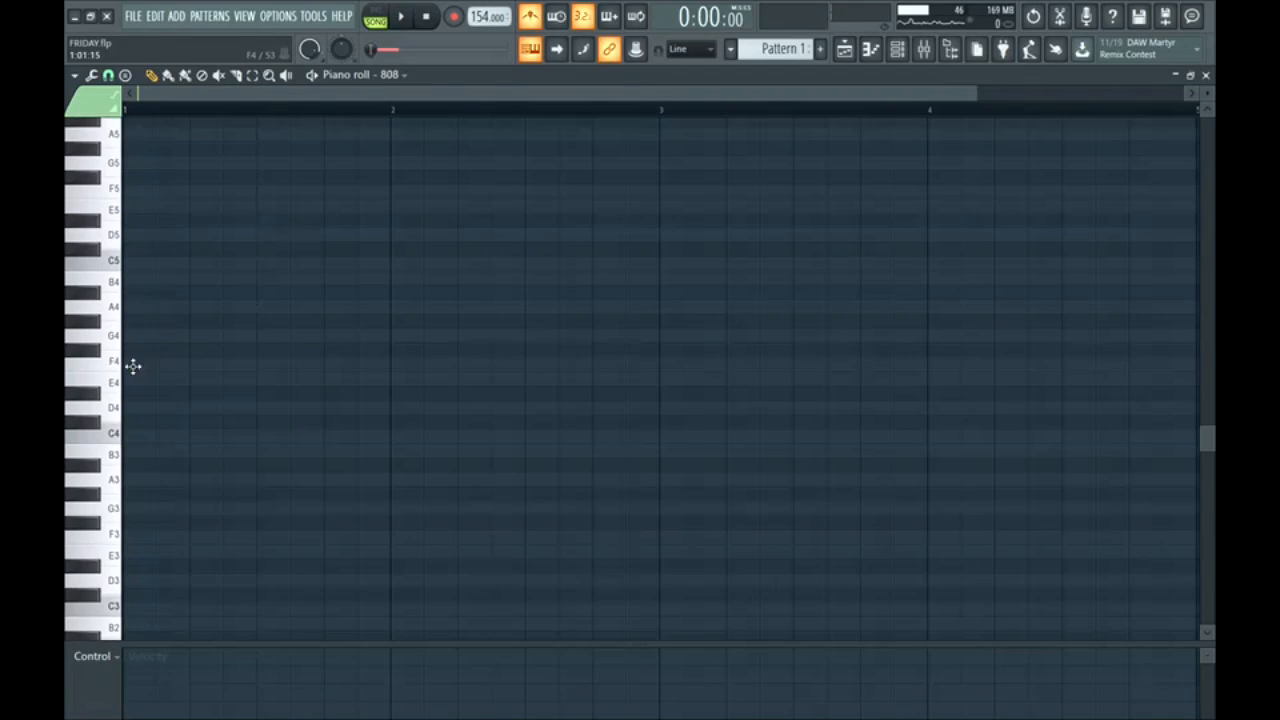
{"action": "left_click", "coordinate": [131, 365]}
{"action": "key", "text": "space"}
{"action": "left_click", "coordinate": [331, 365]}
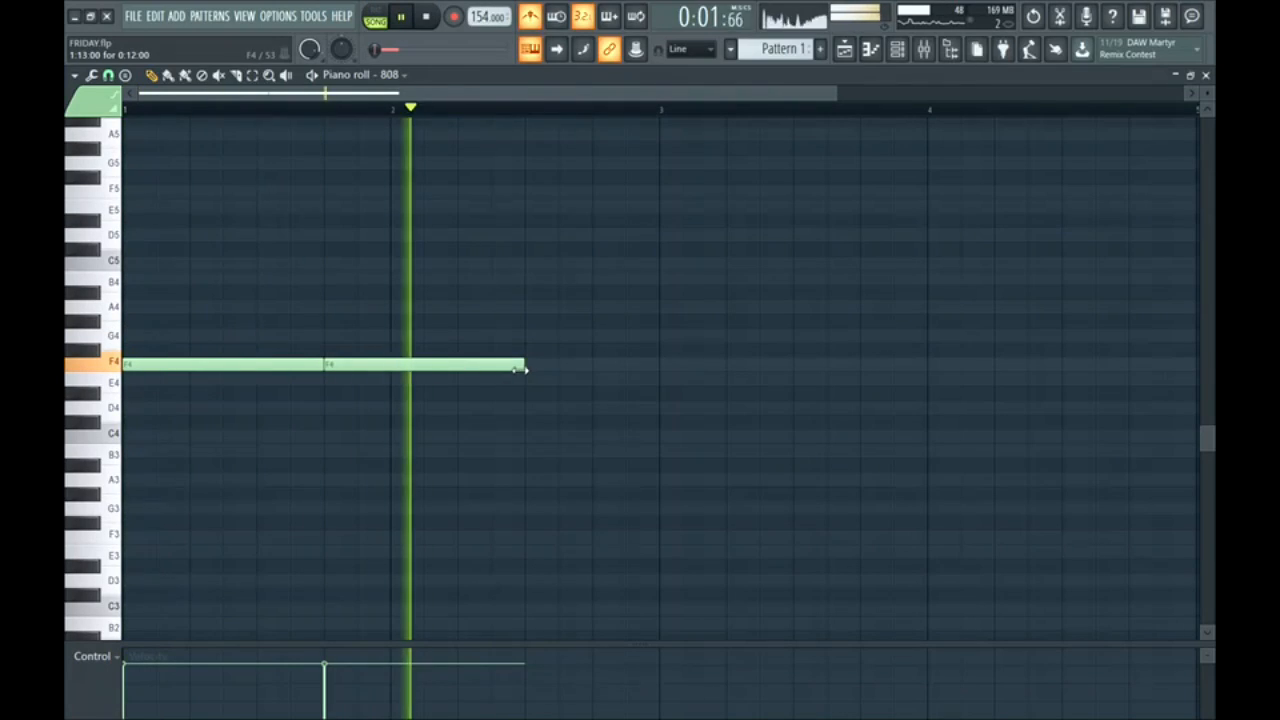
{"action": "left_click_drag", "start_coordinate": [523, 364], "coordinate": [457, 366]}
{"action": "left_click", "coordinate": [463, 364]}
{"action": "left_click_drag", "start_coordinate": [590, 364], "coordinate": [791, 437]}
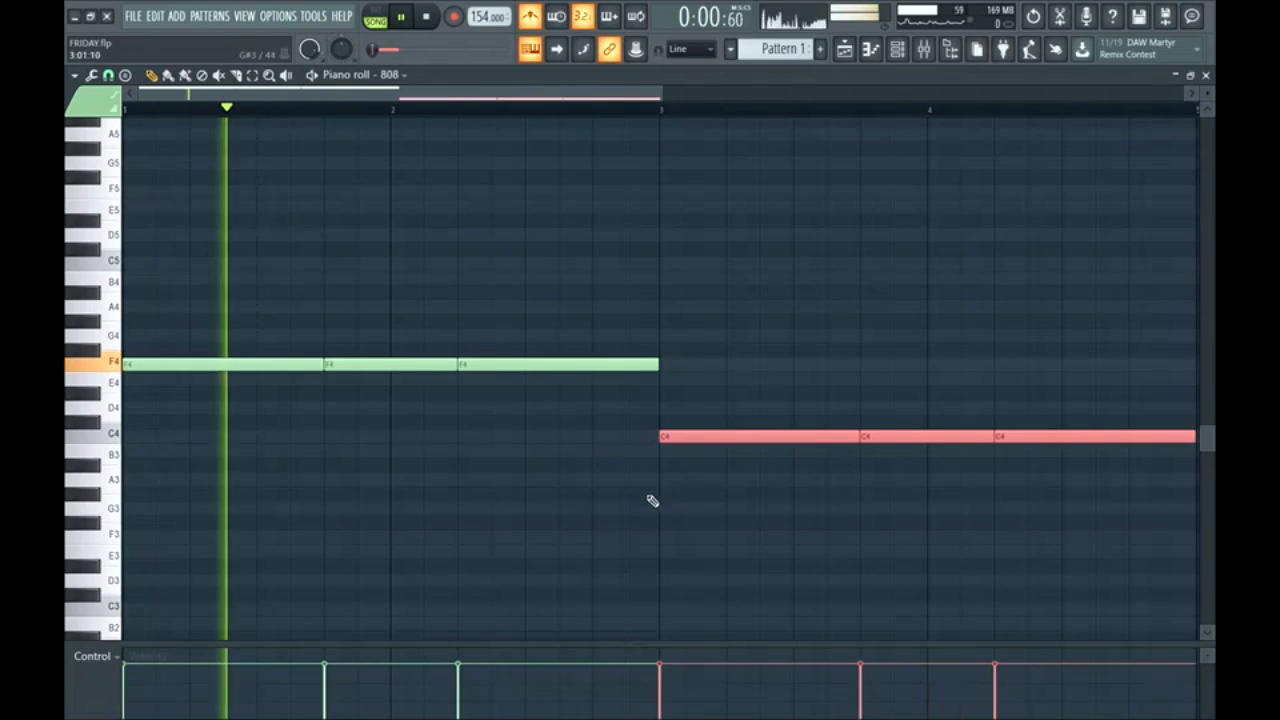
Step: Shorten the last C4 note in bar 4 and fill the remaining space with another C4 note, checking it in playback
{"action": "scroll", "coordinate": [600, 502], "scroll_direction": "down", "scroll_amount": 3}
{"action": "left_click", "coordinate": [586, 503]}
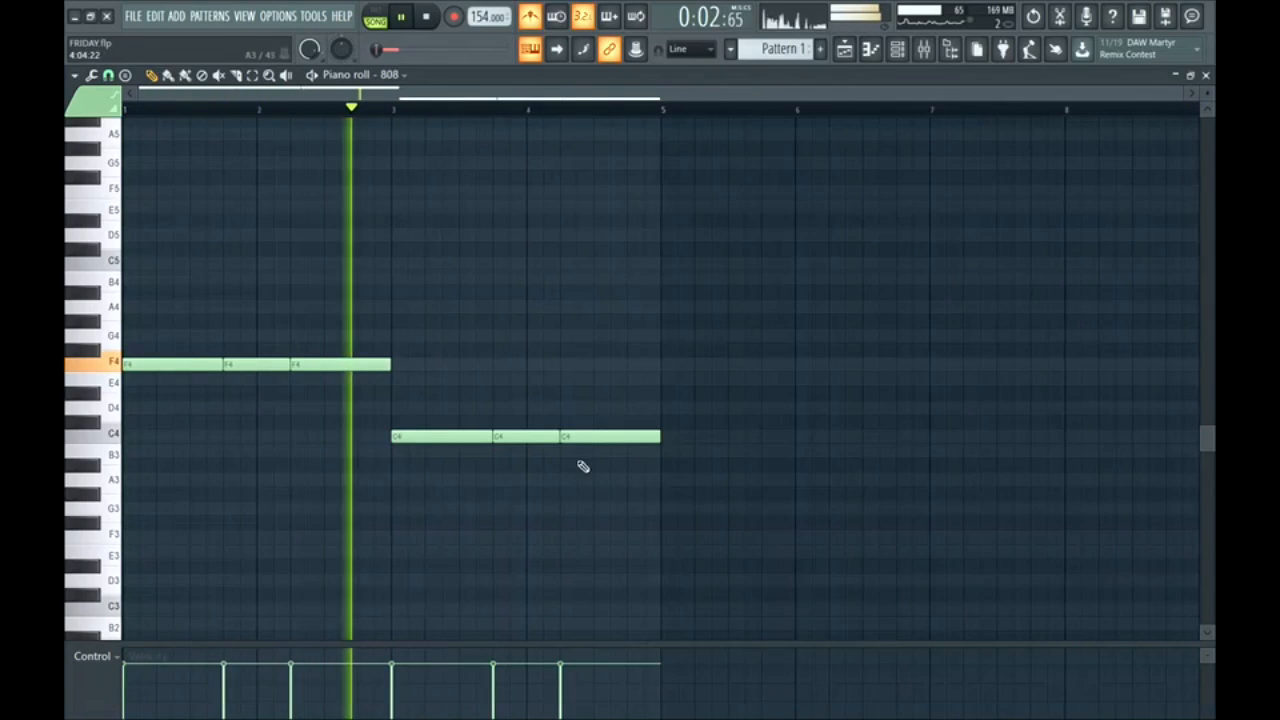
{"action": "left_click_drag", "start_coordinate": [658, 437], "coordinate": [620, 439]}
{"action": "left_click", "coordinate": [633, 439]}
{"action": "key", "text": "space"}
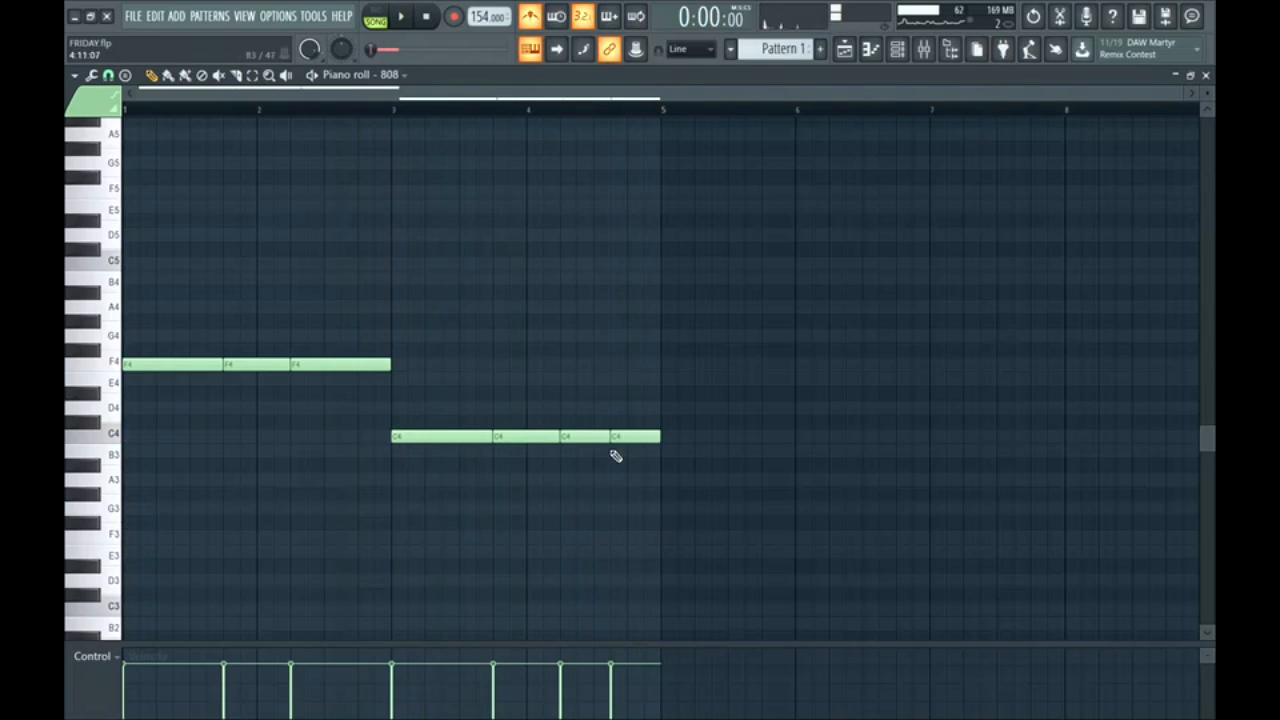
{"action": "left_click_drag", "start_coordinate": [410, 418], "coordinate": [614, 458]}
{"action": "left_click", "coordinate": [620, 472]}
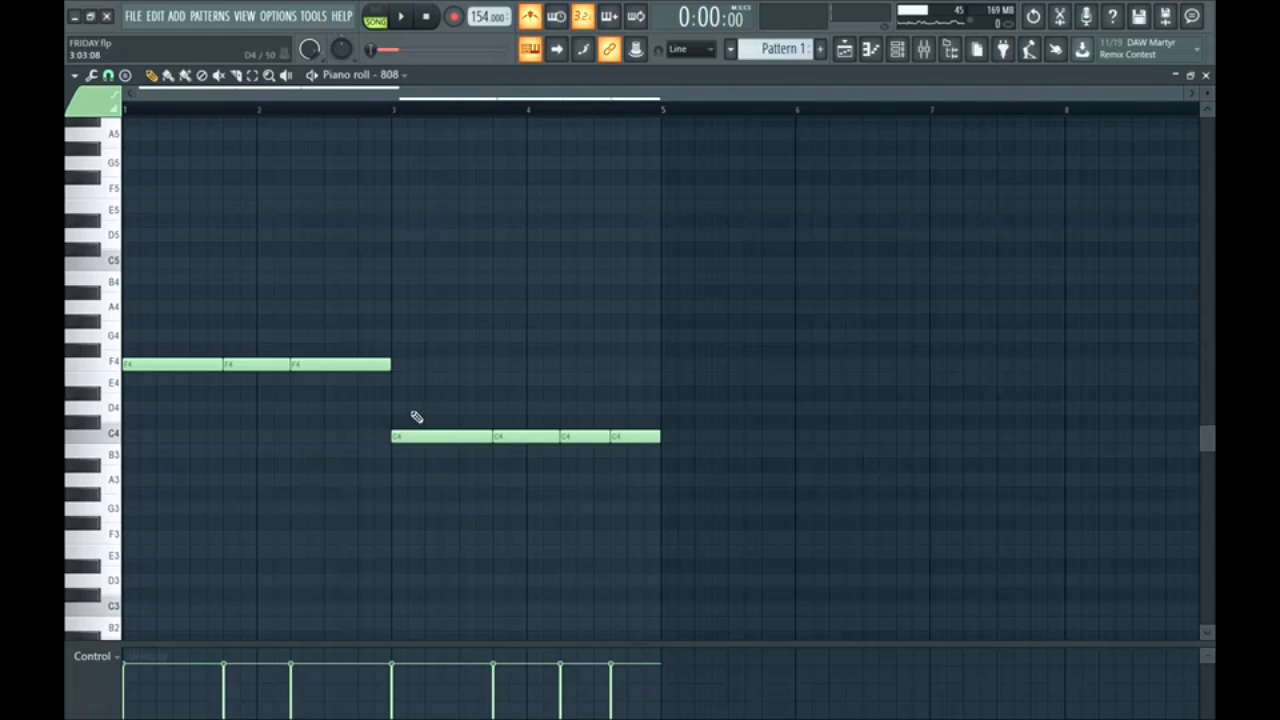
{"action": "mouse_move", "coordinate": [401, 368]}
{"action": "left_mouse_down"}
{"action": "mouse_move", "coordinate": [378, 360]}
{"action": "mouse_move", "coordinate": [412, 376]}
{"action": "left_mouse_up"}
Step: Clone Pattern 1 as Pattern 2 and place the clone on Track 8 starting at bar 5, directly after Pattern 1
{"action": "left_click", "coordinate": [731, 50]}
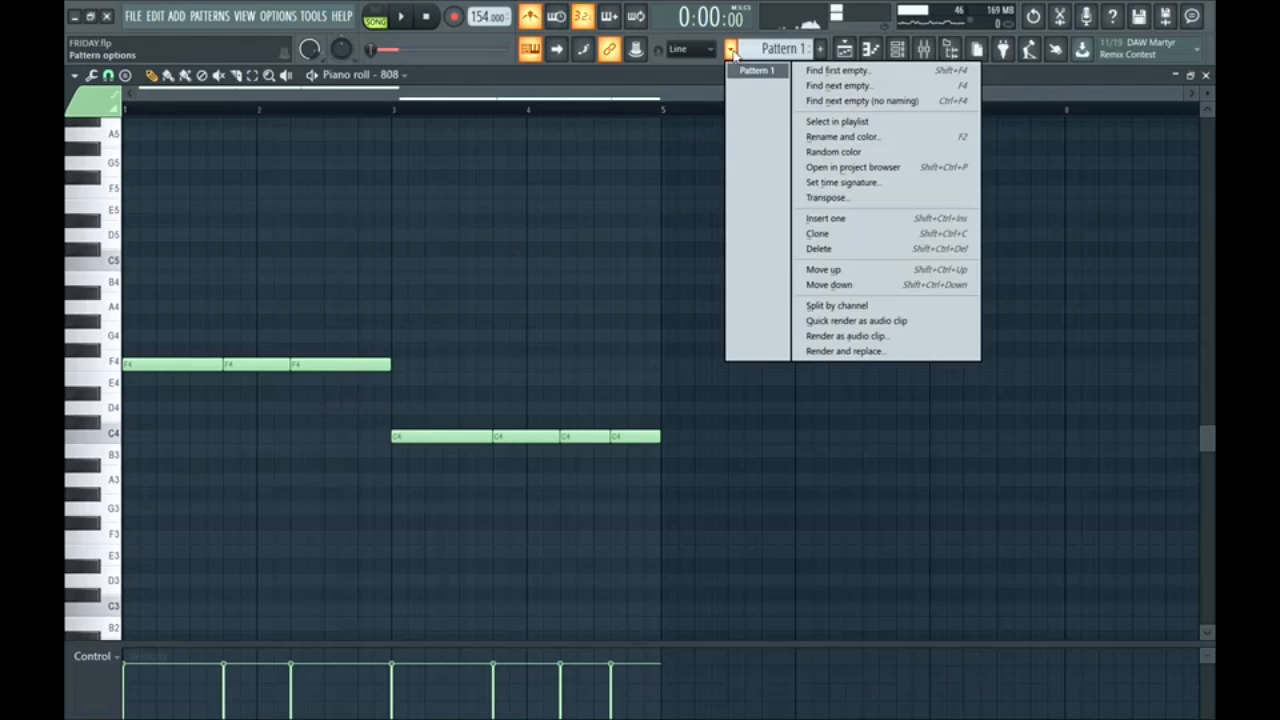
{"action": "left_click", "coordinate": [842, 236]}
{"action": "left_click", "coordinate": [870, 52]}
{"action": "left_click", "coordinate": [640, 466]}
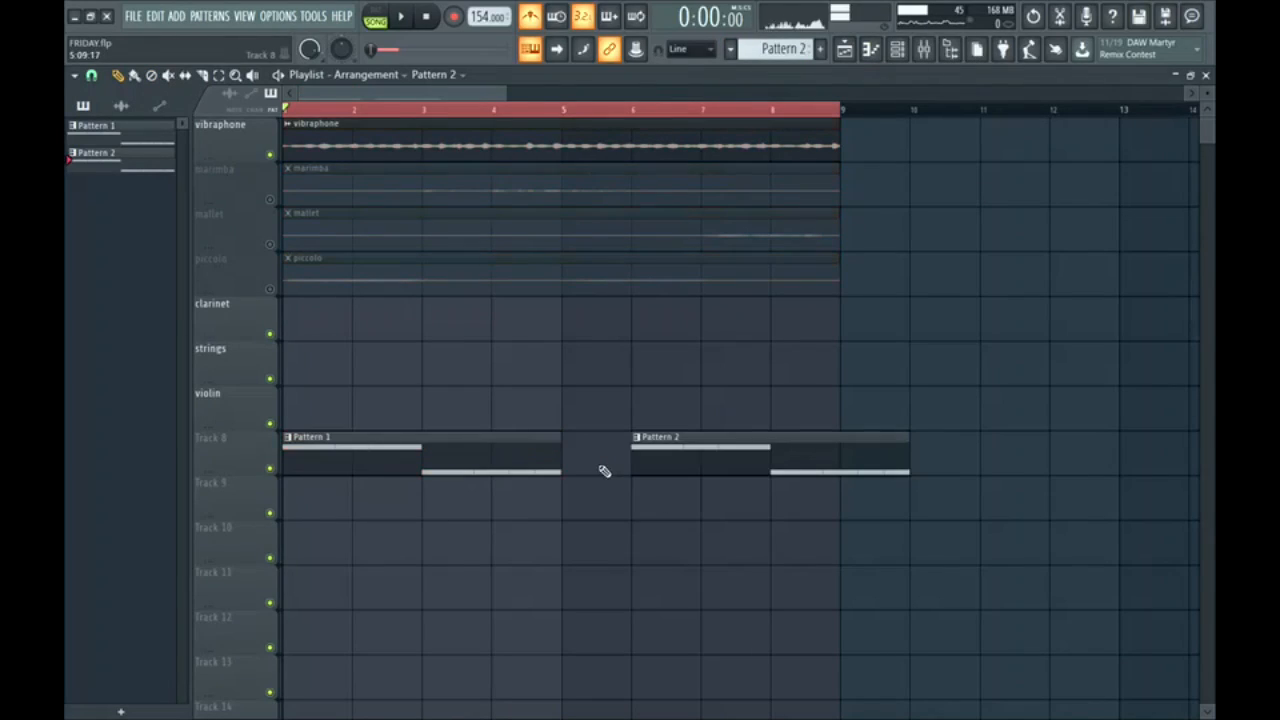
{"action": "left_click_drag", "start_coordinate": [668, 472], "coordinate": [632, 471]}
Step: In Pattern 2's 808 part, shorten the third F4 note and add a C#4 note ending at bar 3, checking playback from song bar 5
{"action": "left_click", "coordinate": [570, 108]}
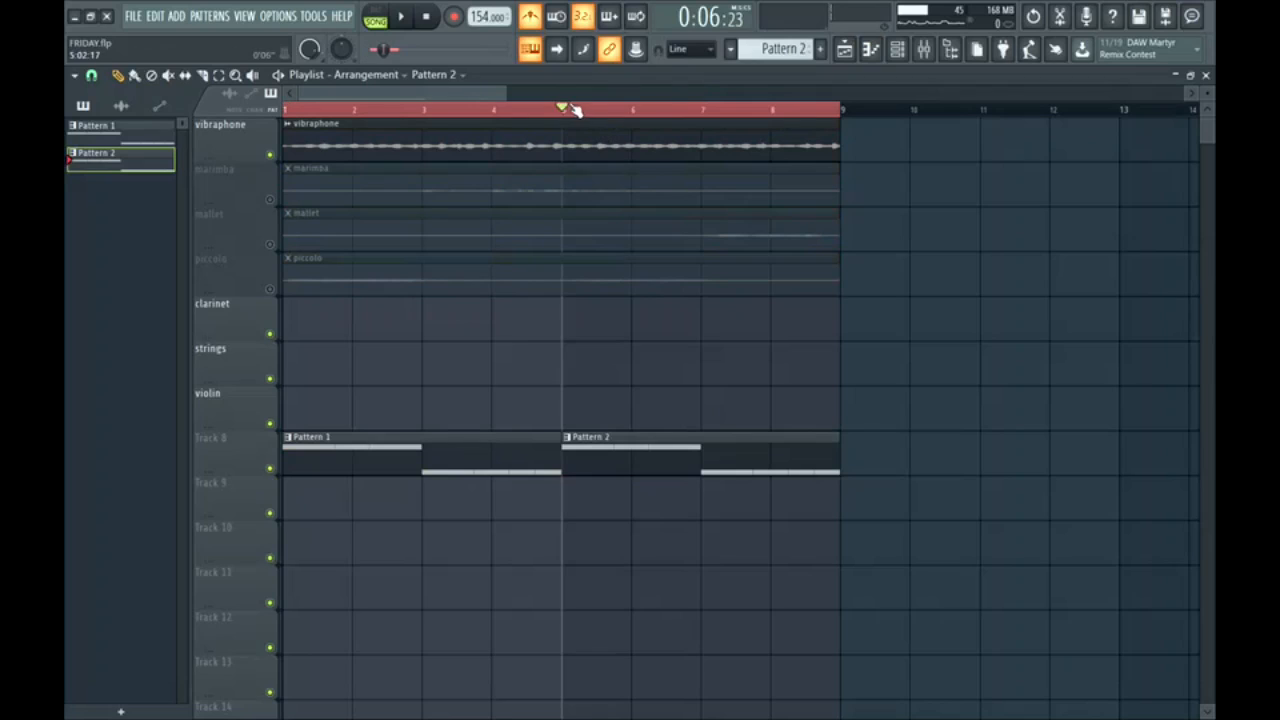
{"action": "left_click", "coordinate": [900, 52]}
{"action": "left_click", "coordinate": [898, 53]}
{"action": "left_click", "coordinate": [874, 53]}
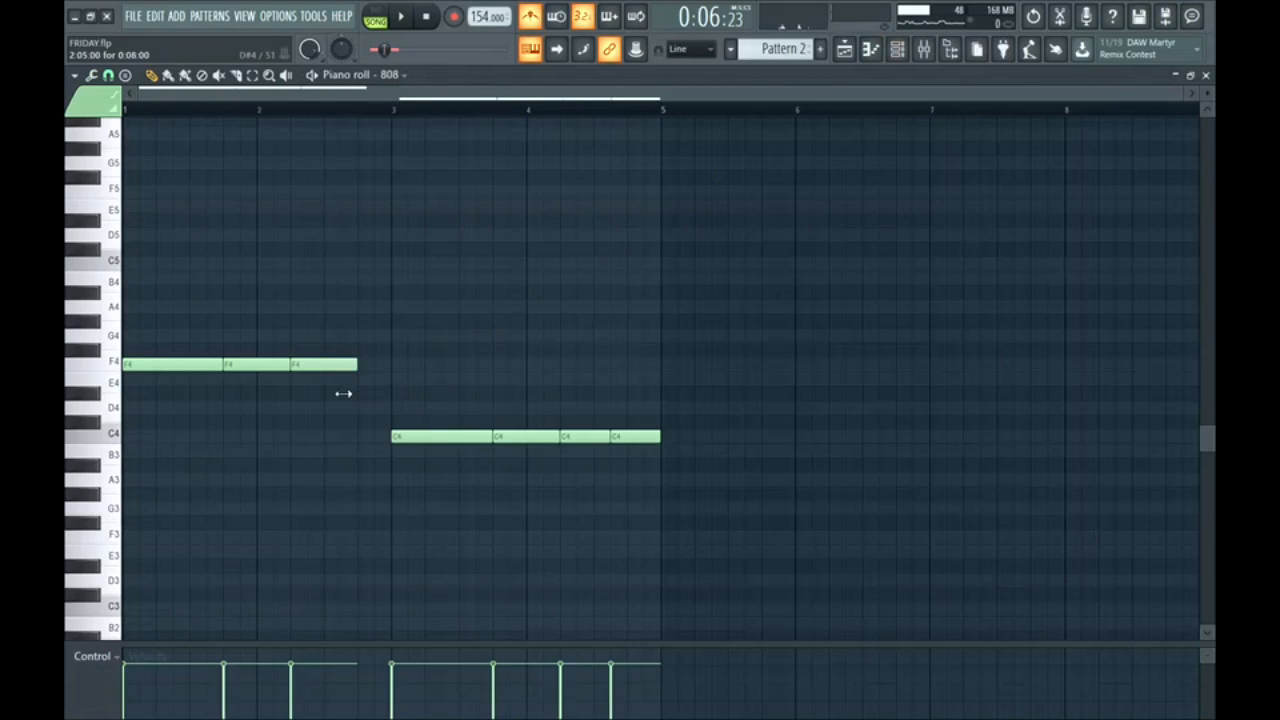
{"action": "left_click", "coordinate": [348, 425]}
{"action": "key", "text": "space"}
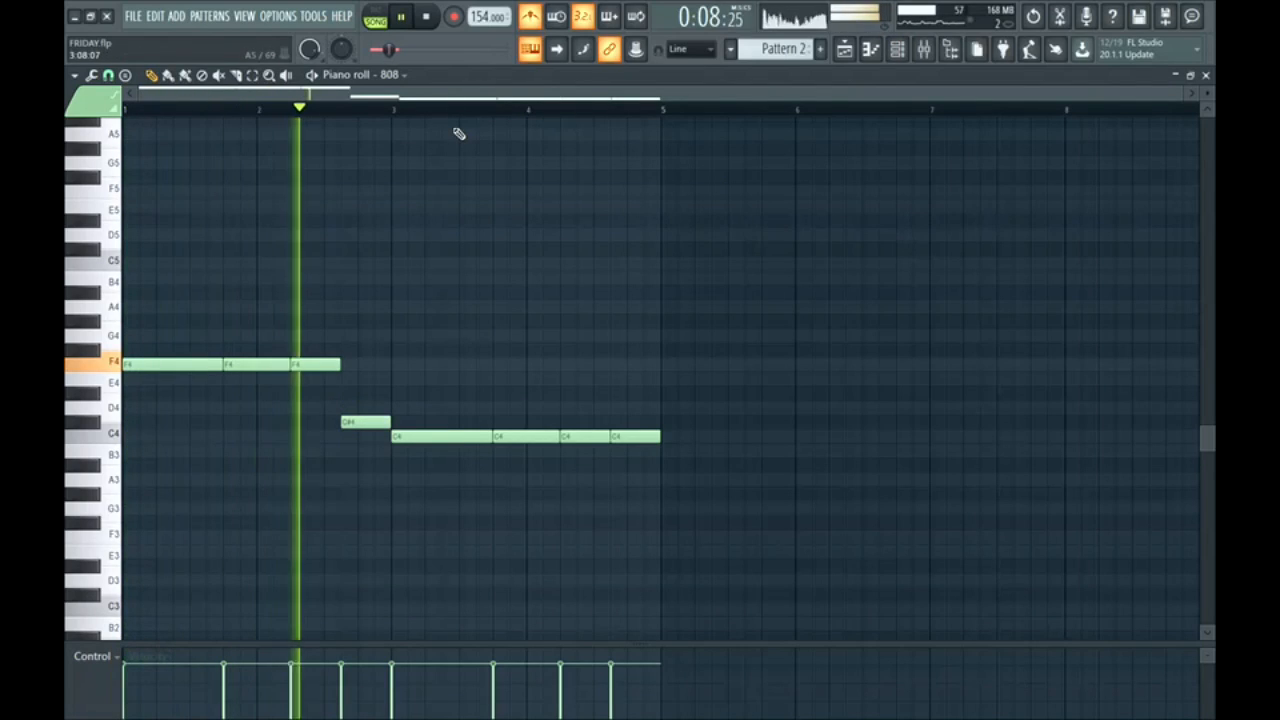
{"action": "key", "text": "space"}
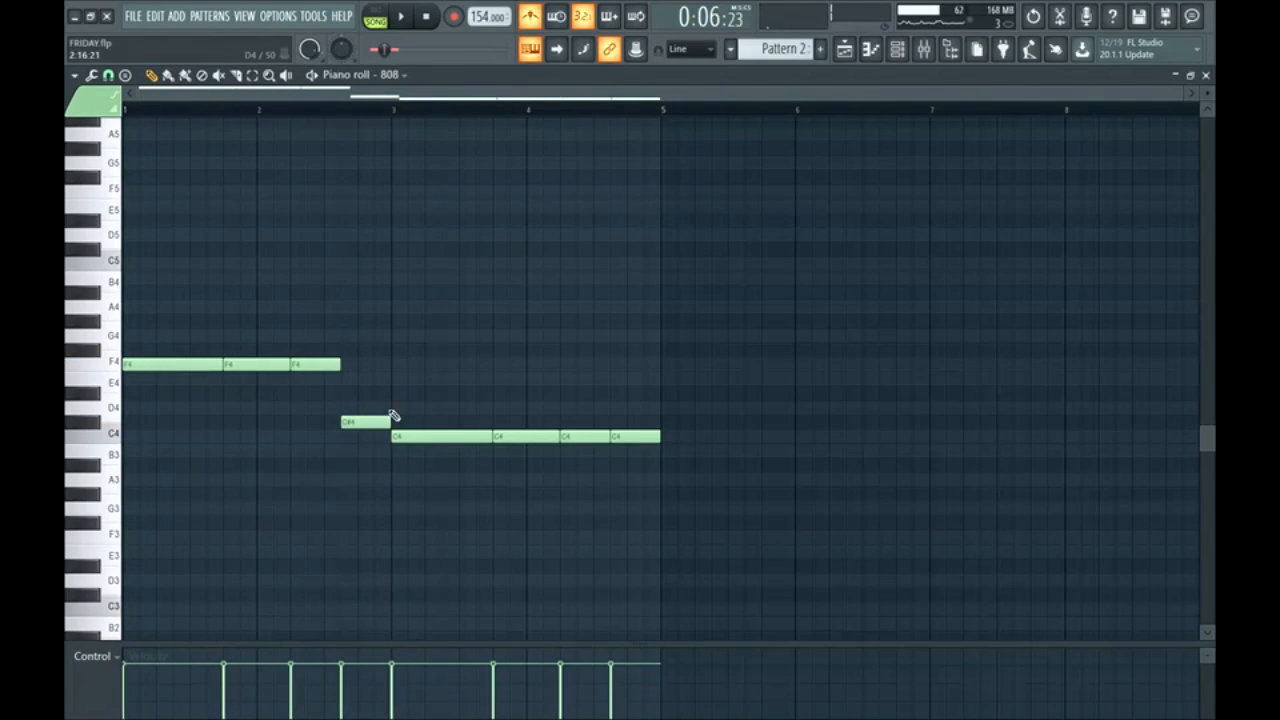
Step: Shorten the third C4 note and add short C4 and C#4 notes in the gap before the last C4, checking playback
{"action": "left_click_drag", "start_coordinate": [325, 342], "coordinate": [428, 473]}
{"action": "left_click", "coordinate": [421, 384], "text": "ctrl"}
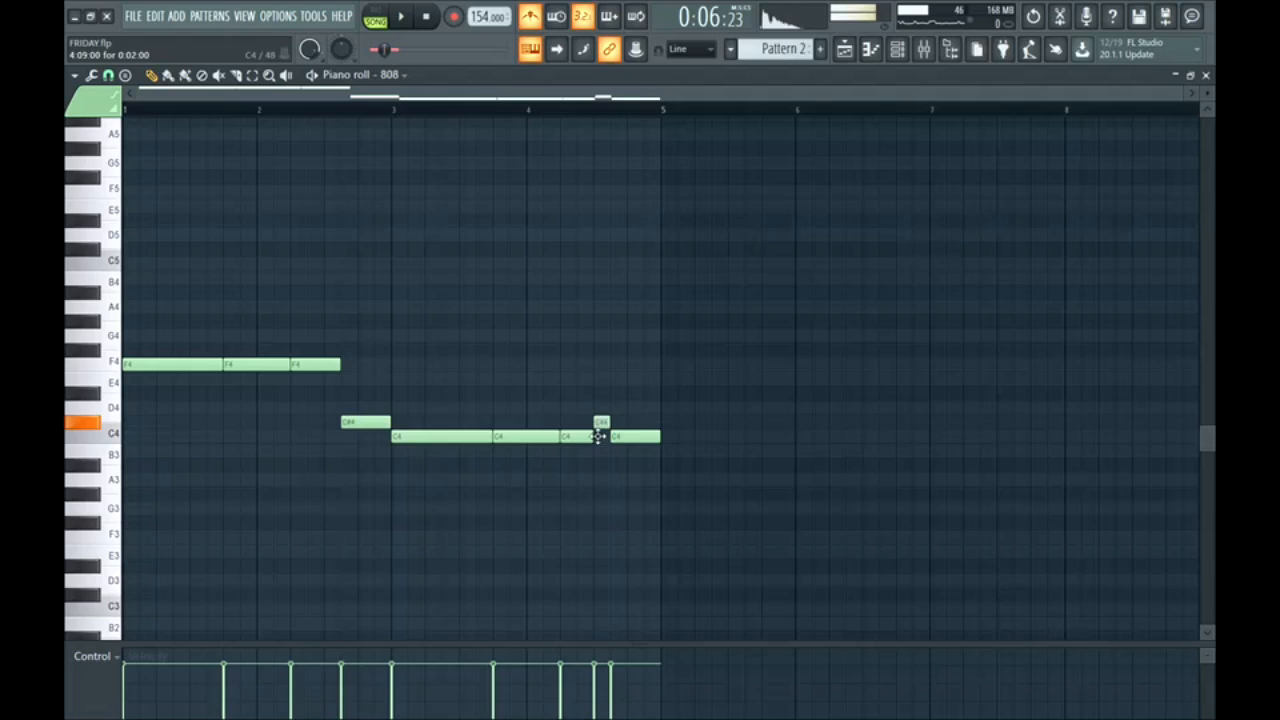
{"action": "key", "text": "space"}
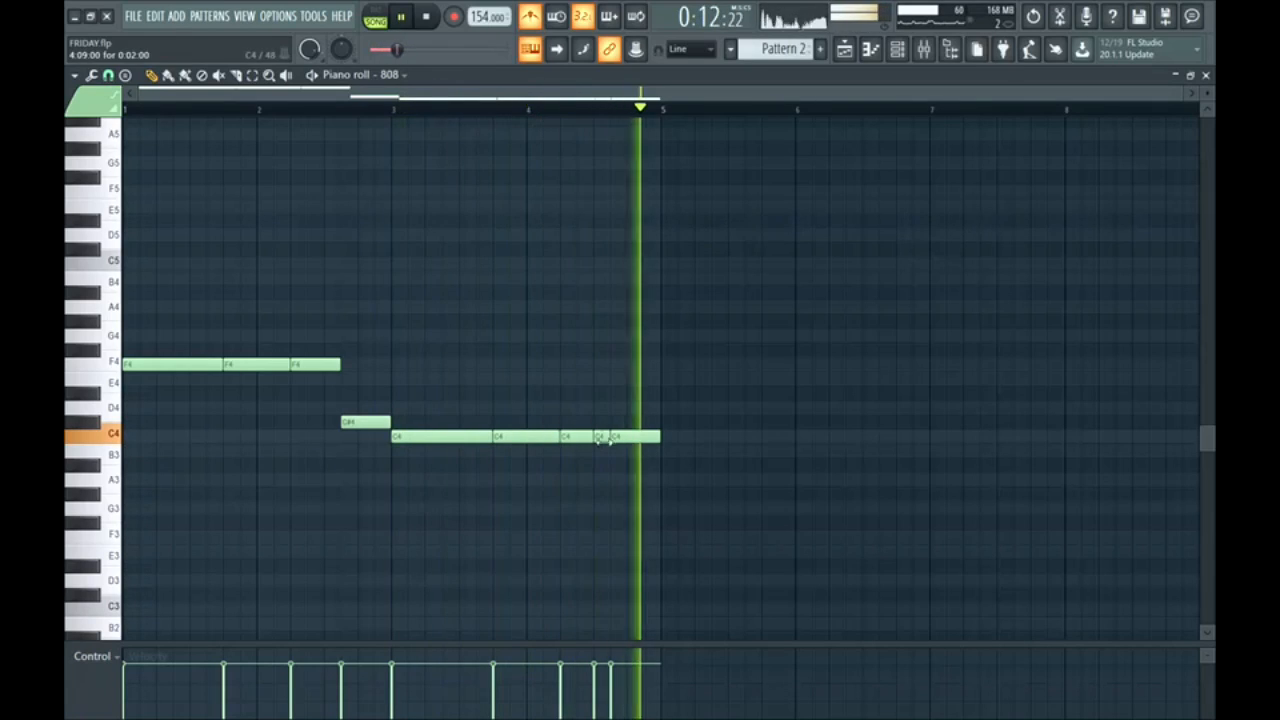
{"action": "key", "text": "space"}
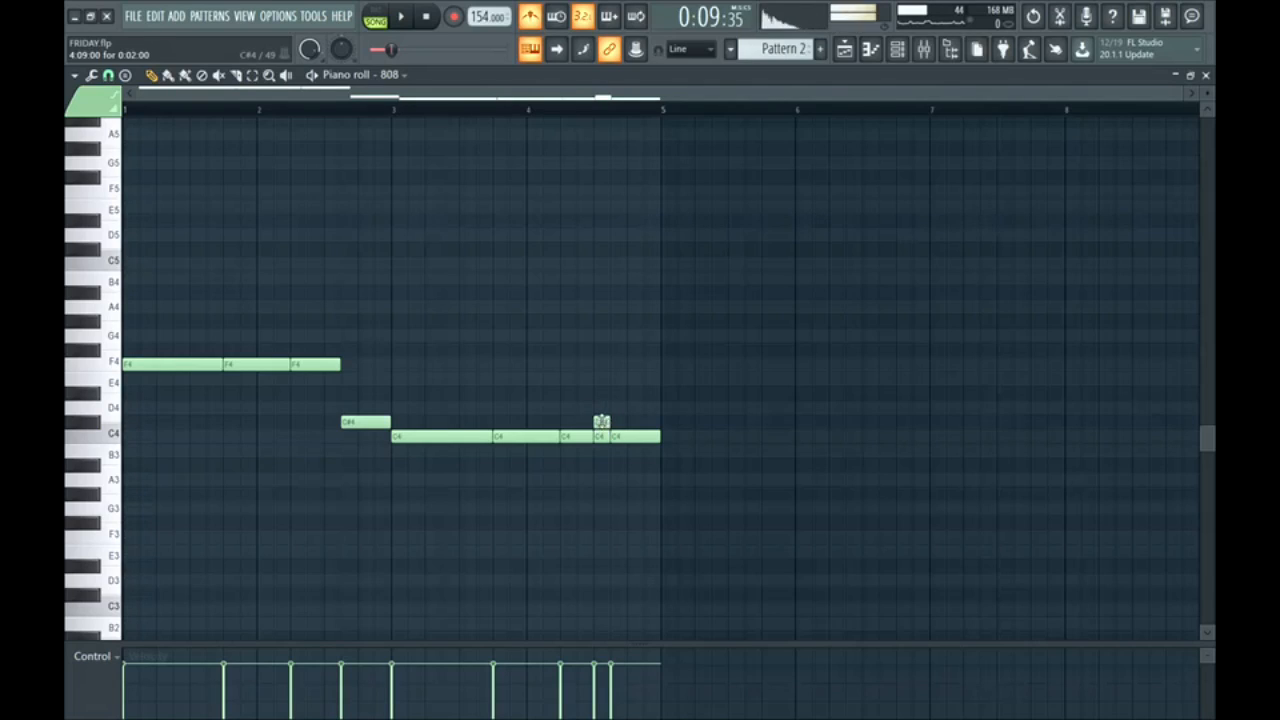
Step: Turn the short C#4 note in bar 4 into a slide note and play the passage
{"action": "double_click", "coordinate": [601, 421]}
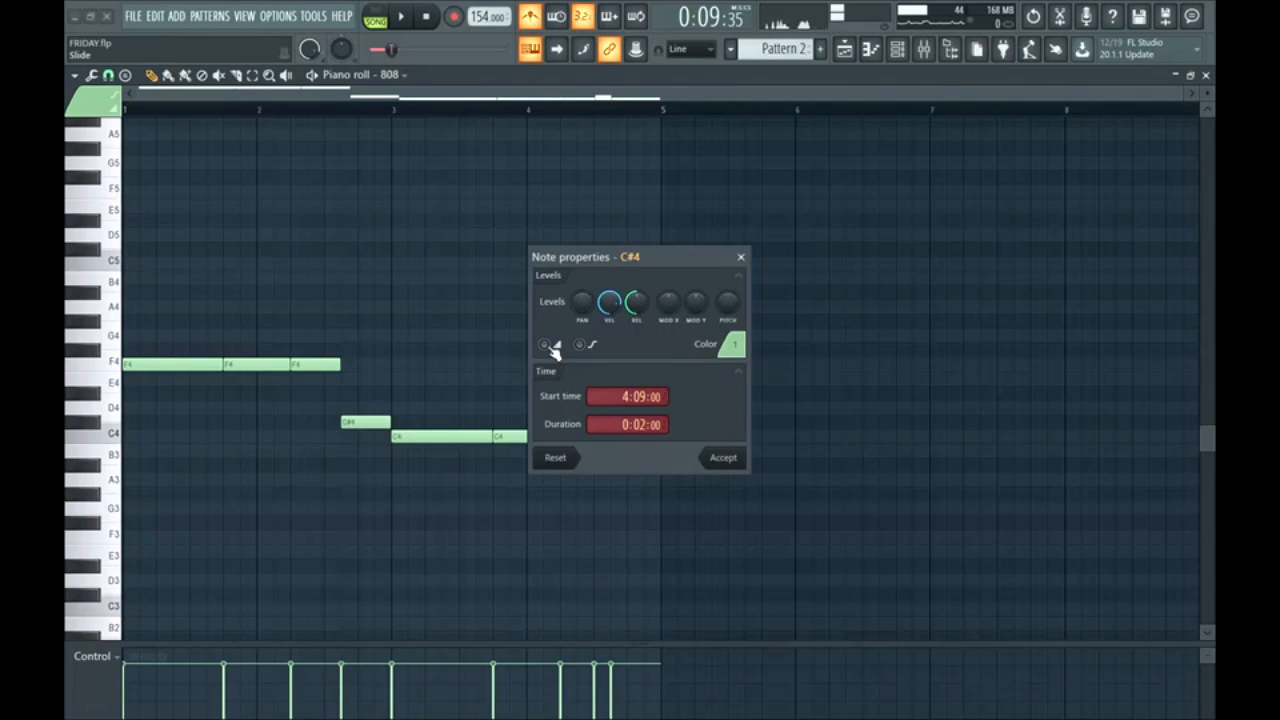
{"action": "left_click", "coordinate": [724, 458]}
{"action": "key", "text": "space"}
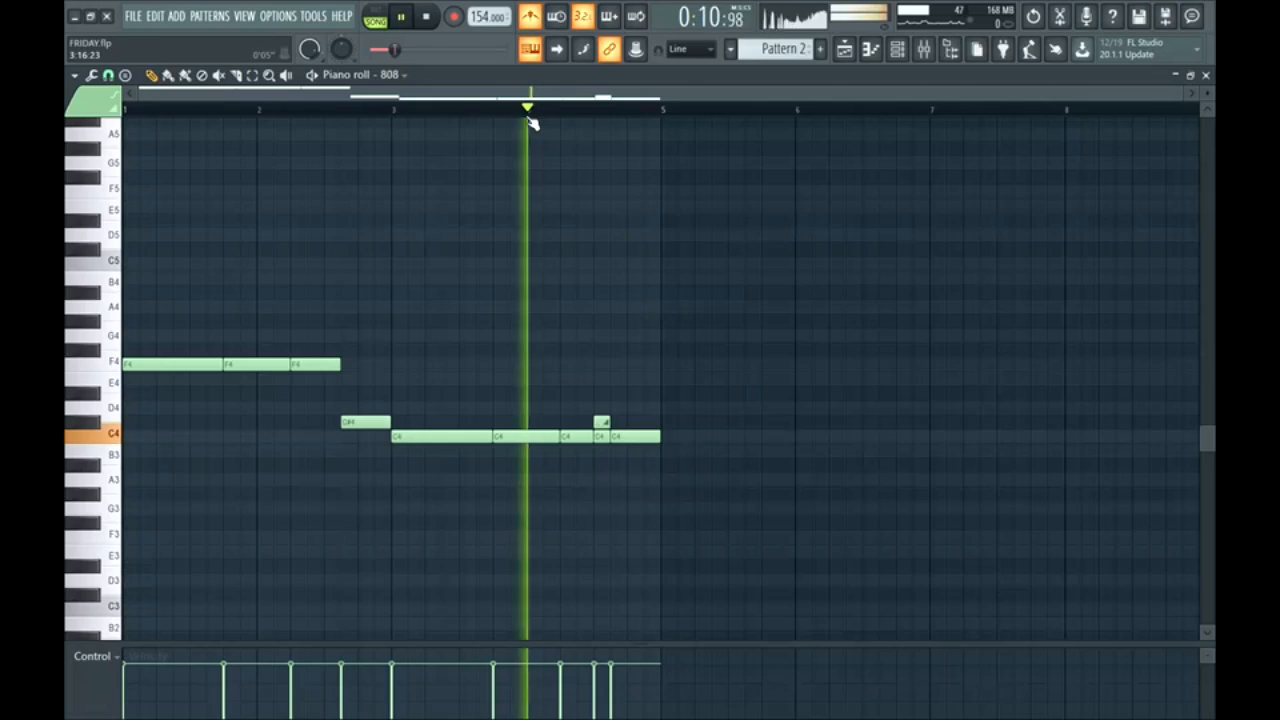
{"action": "key", "text": "space"}
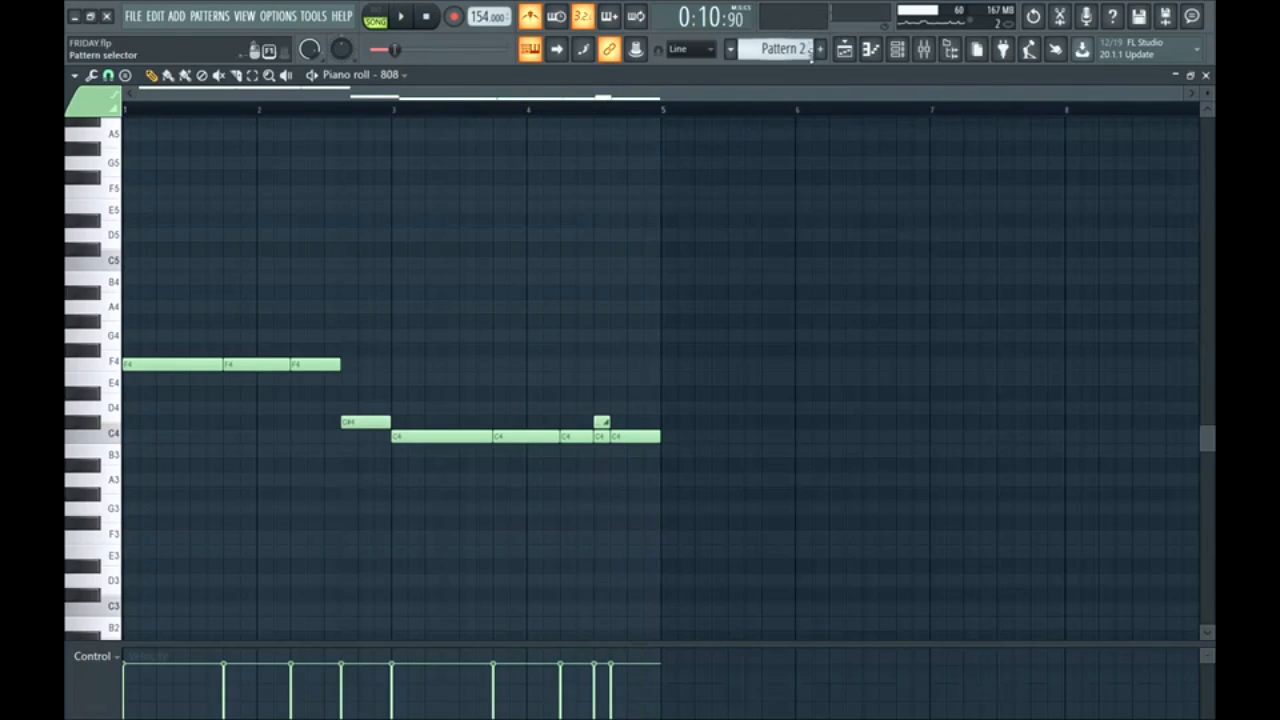
Step: Return to the Playlist and open the Kicks folder inside X Drums in the BusyWorksBeats DRUMS library
{"action": "left_click", "coordinate": [846, 52]}
{"action": "key", "text": "space"}
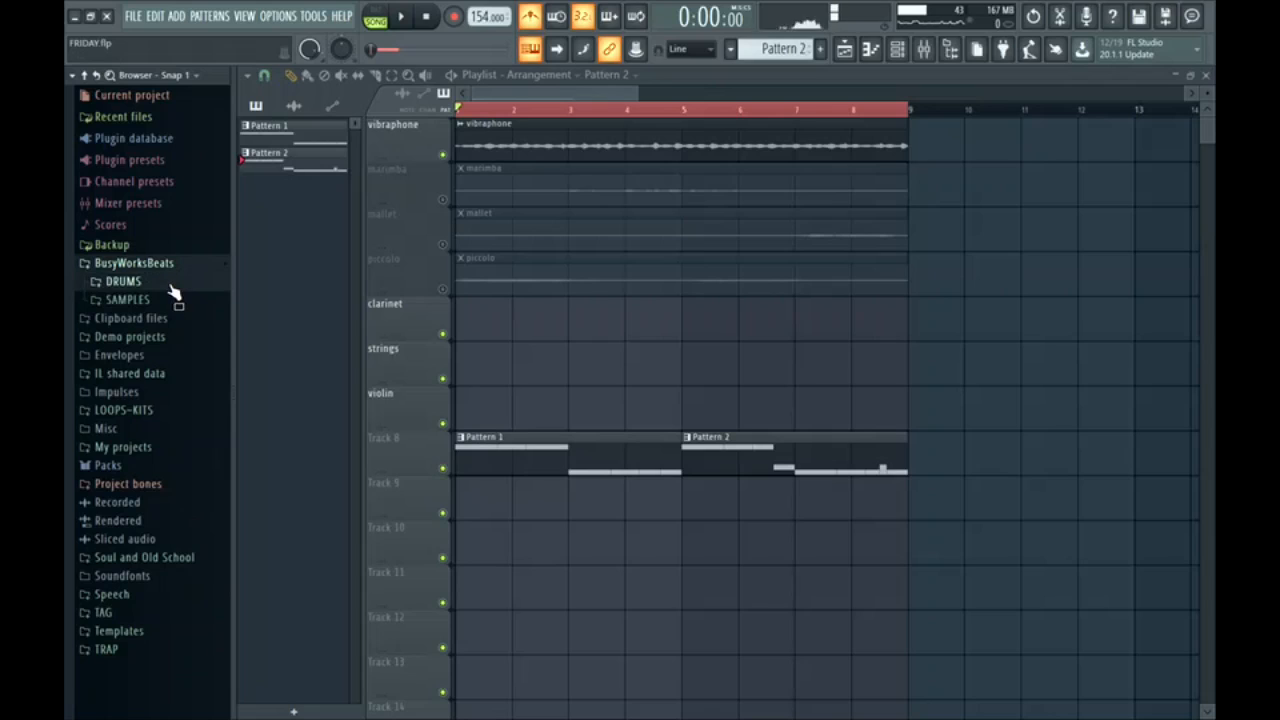
{"action": "left_click", "coordinate": [166, 284]}
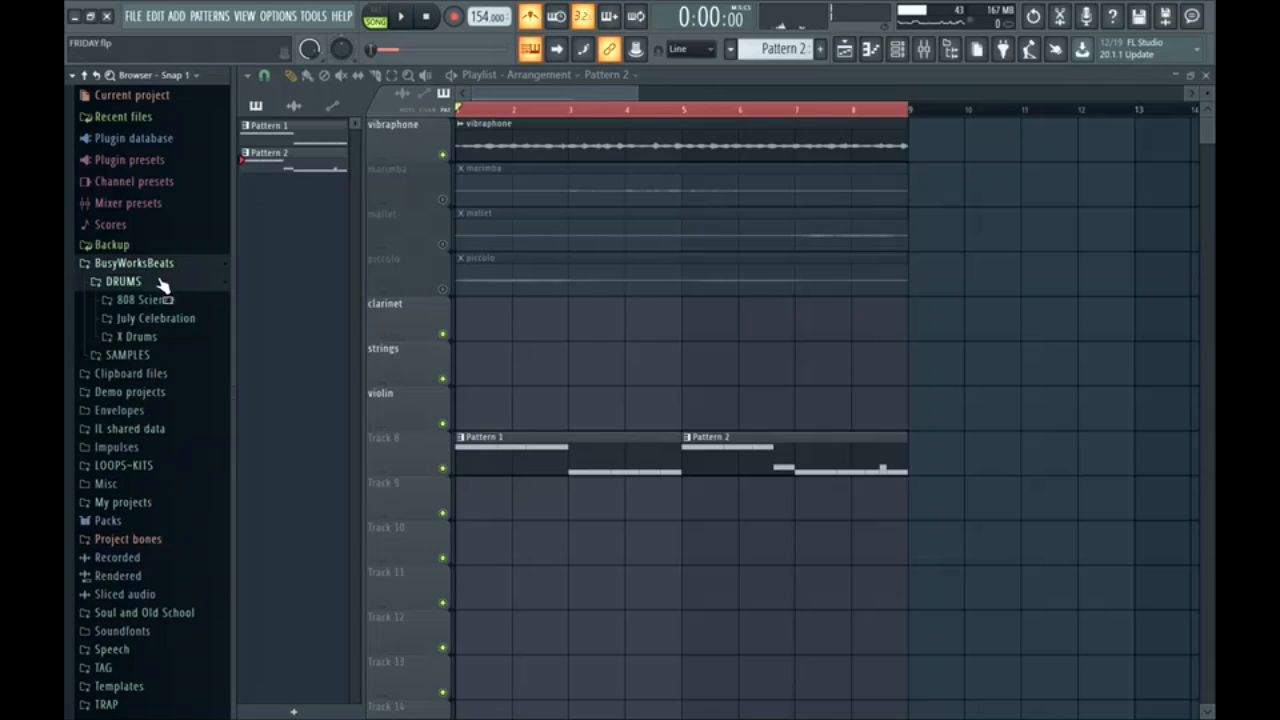
{"action": "left_click", "coordinate": [176, 338]}
{"action": "left_click", "coordinate": [176, 342]}
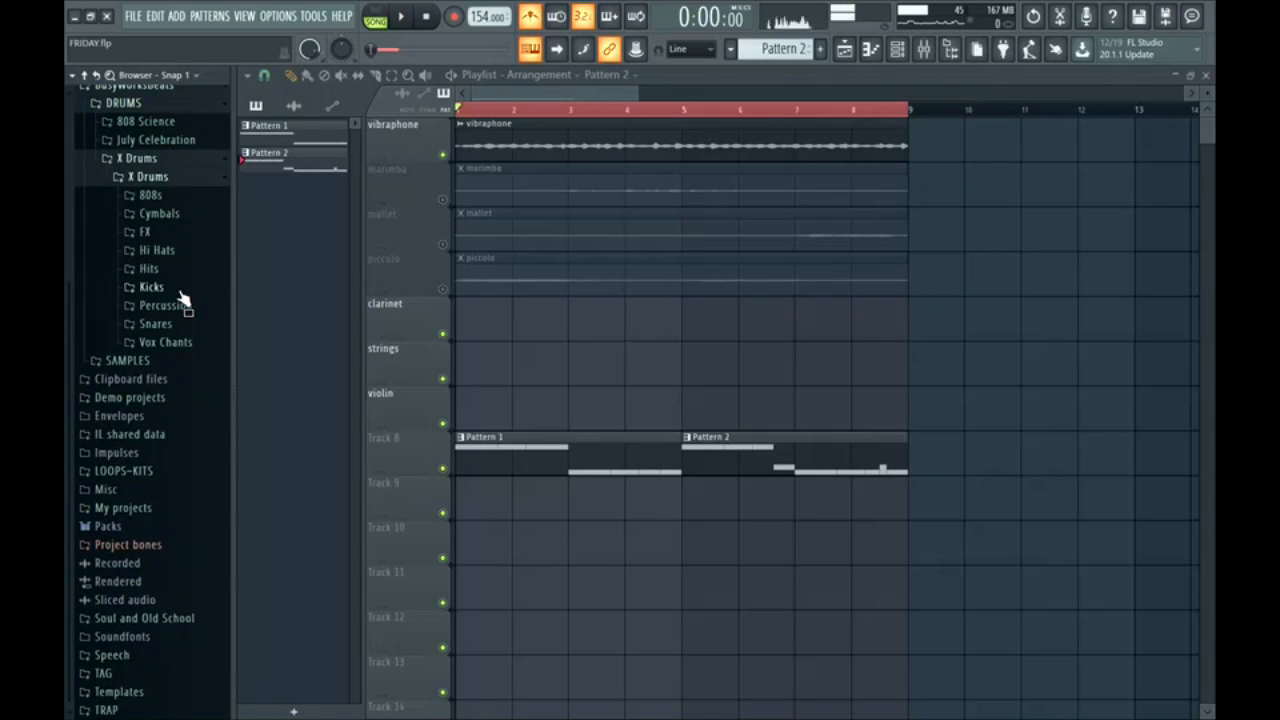
{"action": "left_click", "coordinate": [180, 292]}
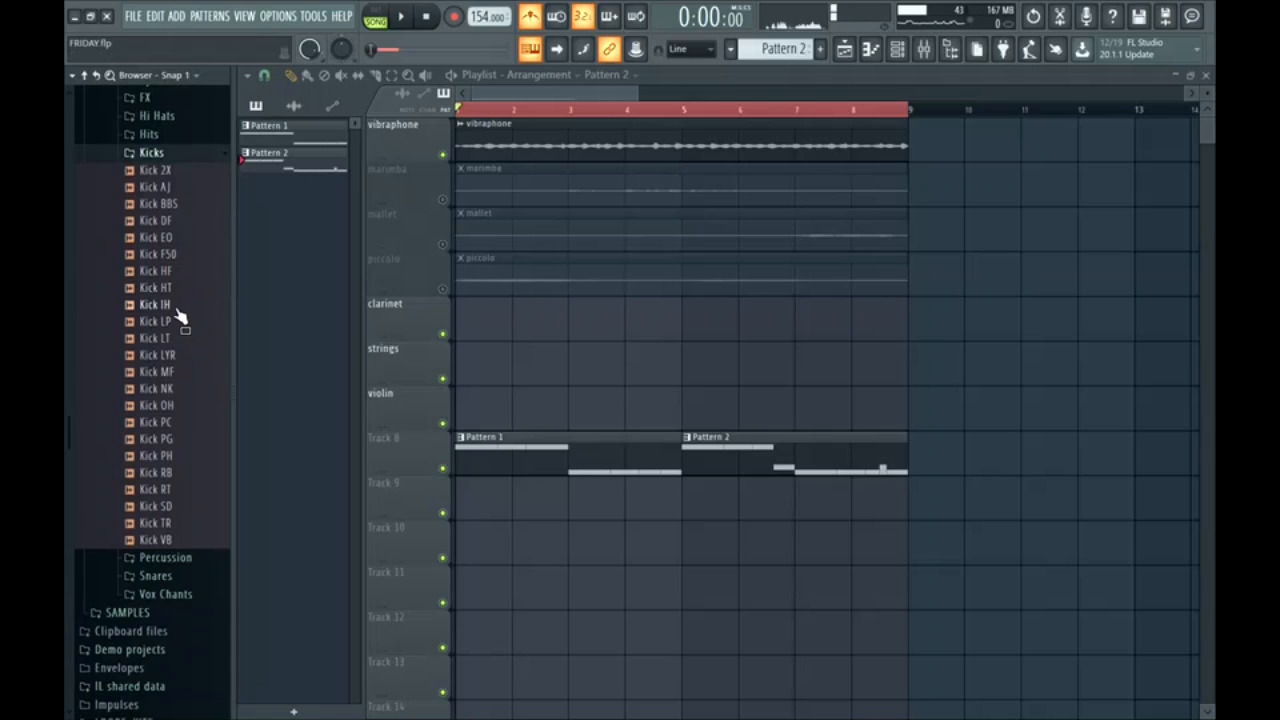
Step: Load Kick NK into a new channel, turn up its sample trim, and close its settings
{"action": "right_click", "coordinate": [186, 400]}
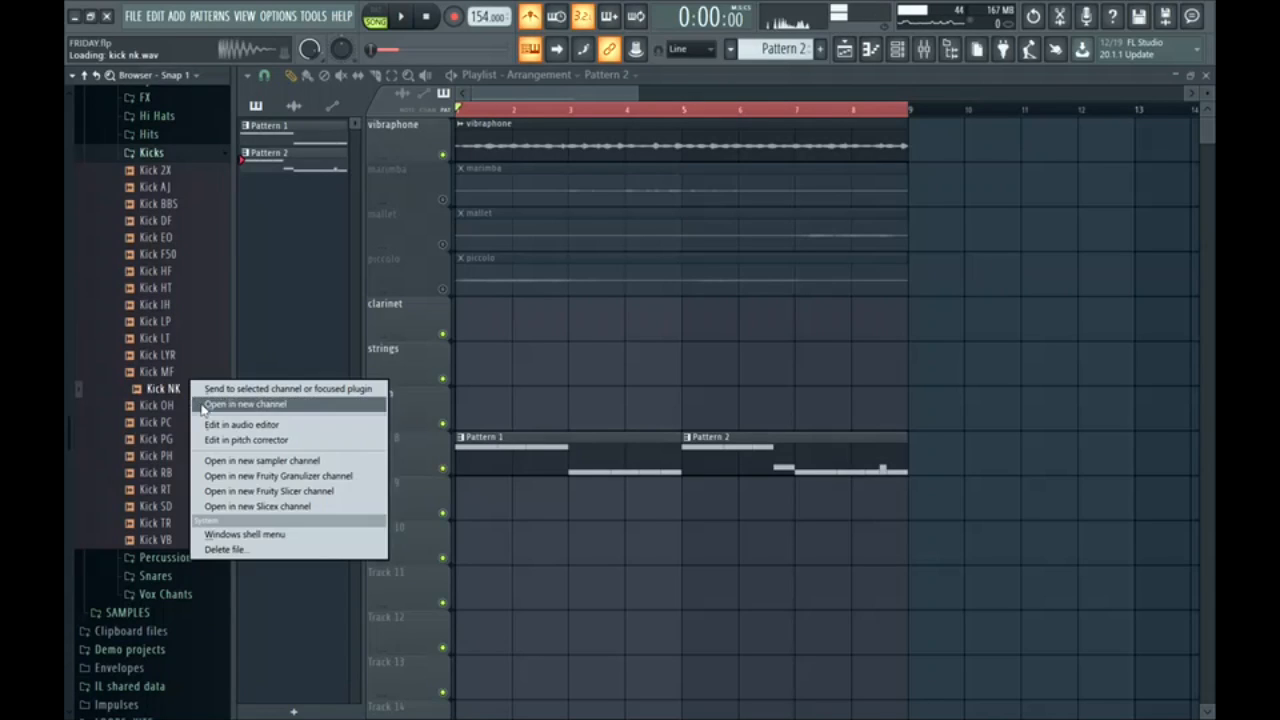
{"action": "left_click", "coordinate": [210, 407]}
{"action": "left_click_drag", "start_coordinate": [720, 417], "coordinate": [720, 385]}
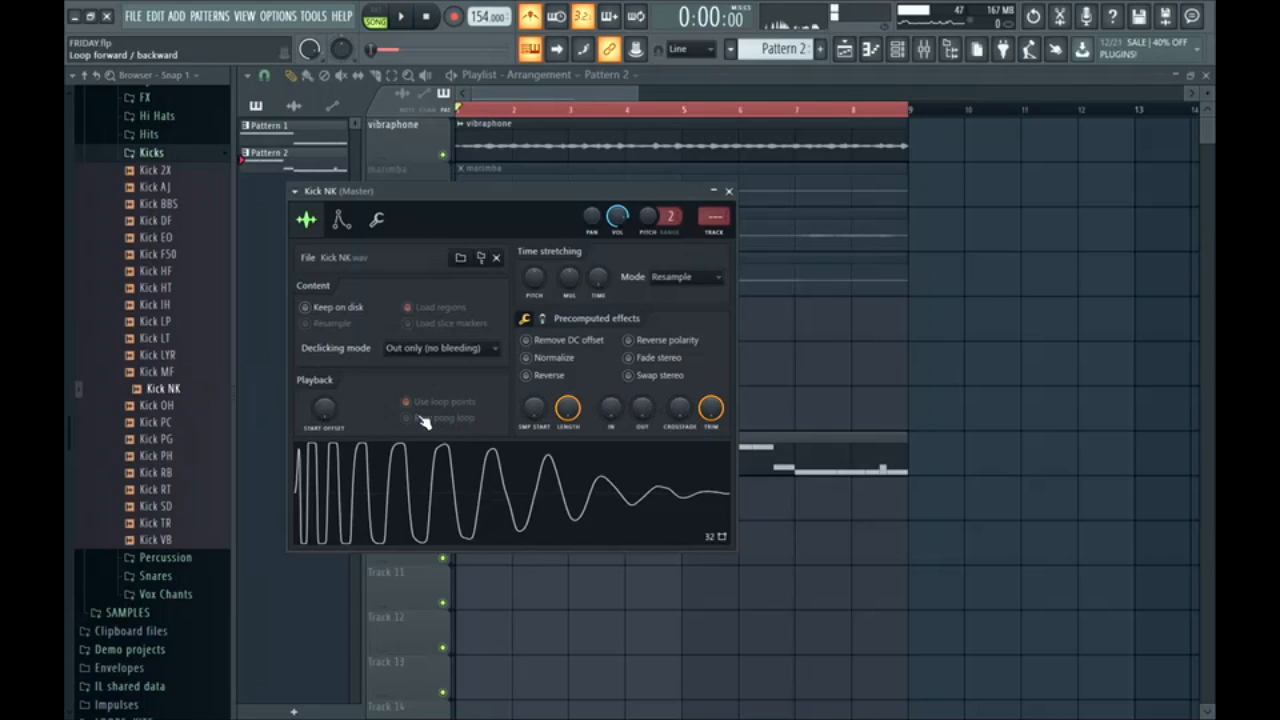
{"action": "left_click", "coordinate": [729, 191]}
Step: Create Pattern 3, place it at the start of Track 9, and add Kick NK hits on steps 1 and 21 during playback
{"action": "left_click", "coordinate": [820, 48]}
{"action": "left_click", "coordinate": [476, 490]}
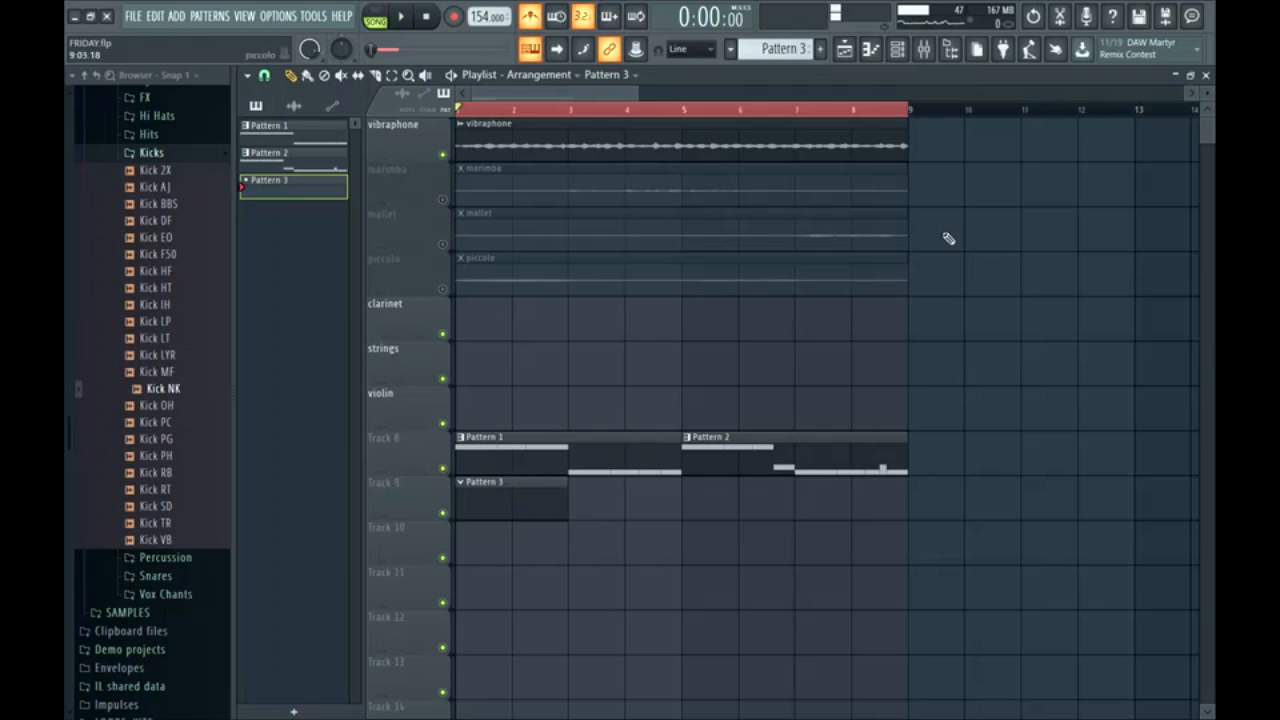
{"action": "key", "text": "F6"}
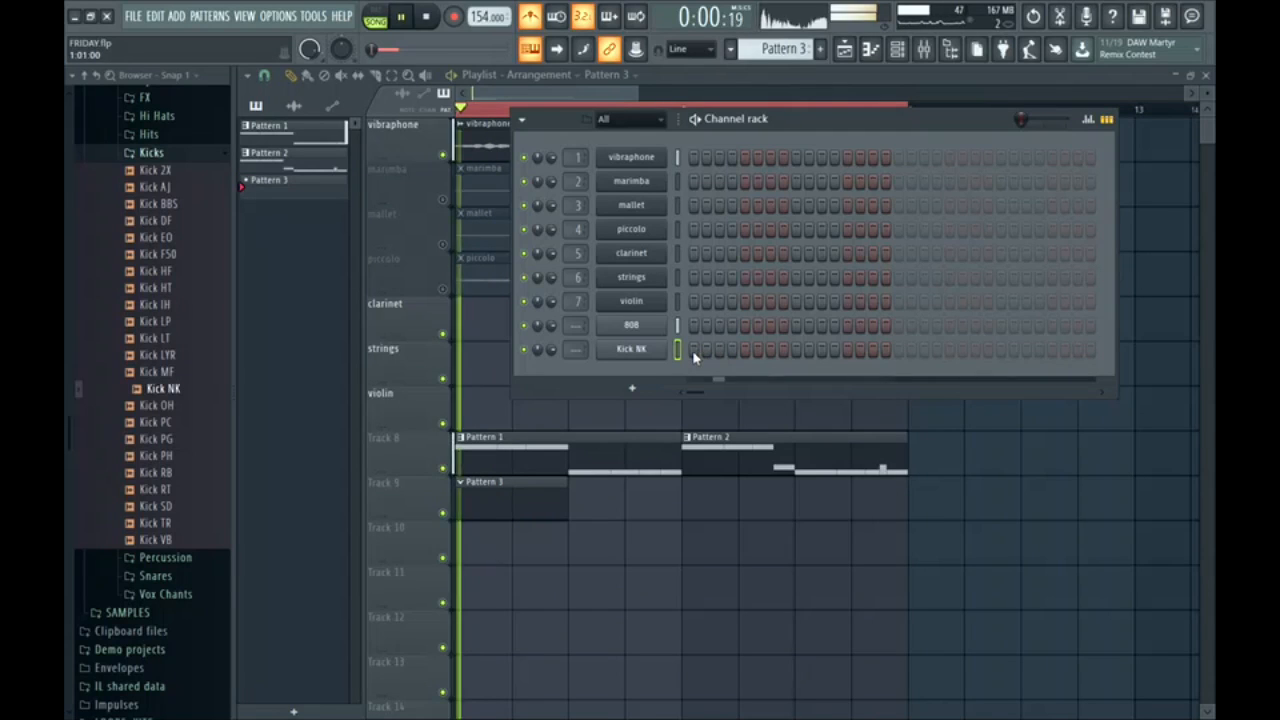
{"action": "left_click", "coordinate": [693, 350]}
{"action": "key", "text": "space"}
{"action": "left_click", "coordinate": [949, 351]}
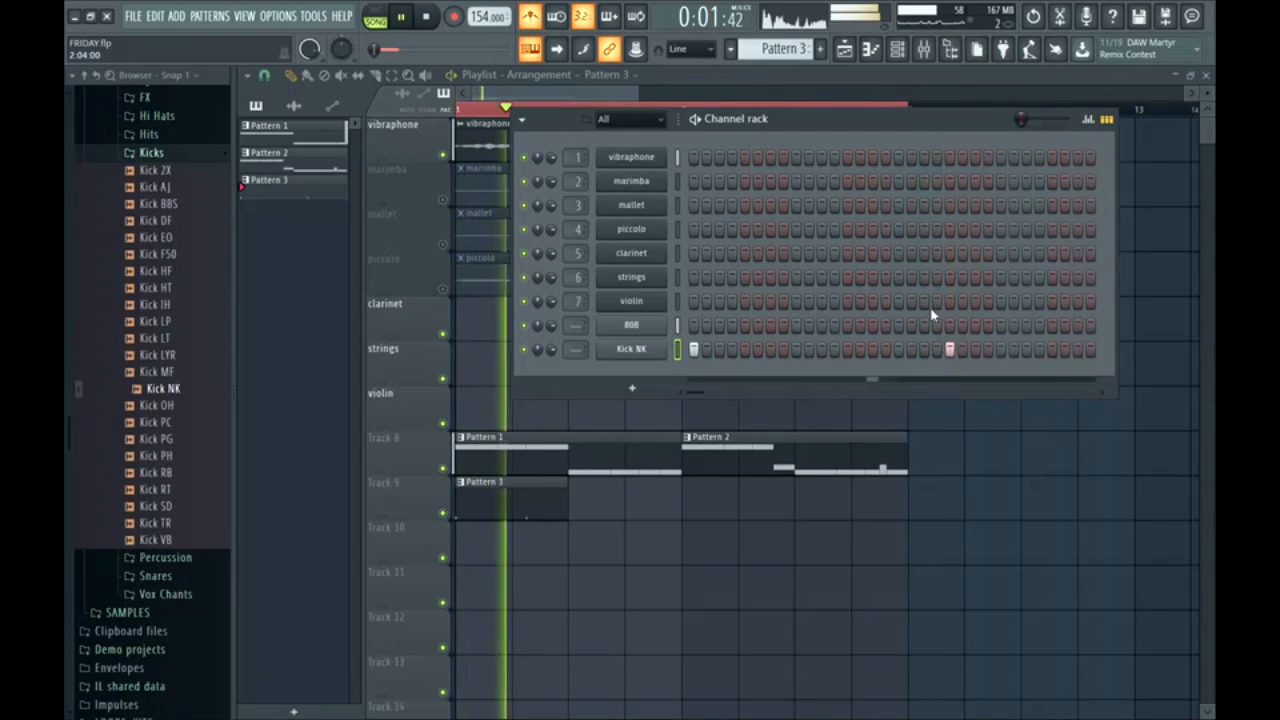
Step: Set the Kick NK channel to cut itself using cut group 2, close its settings, and resume playback
{"action": "left_click_drag", "start_coordinate": [934, 120], "coordinate": [732, 175]}
{"action": "key", "text": "space"}
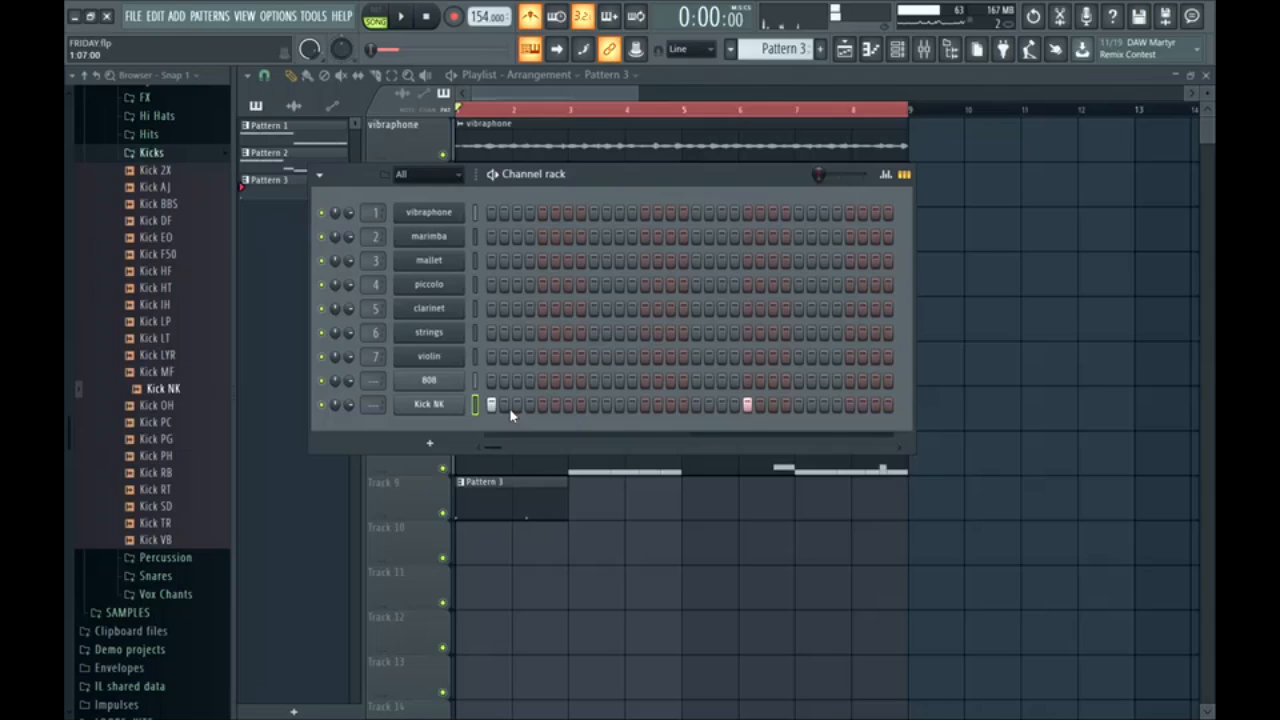
{"action": "left_click", "coordinate": [454, 406]}
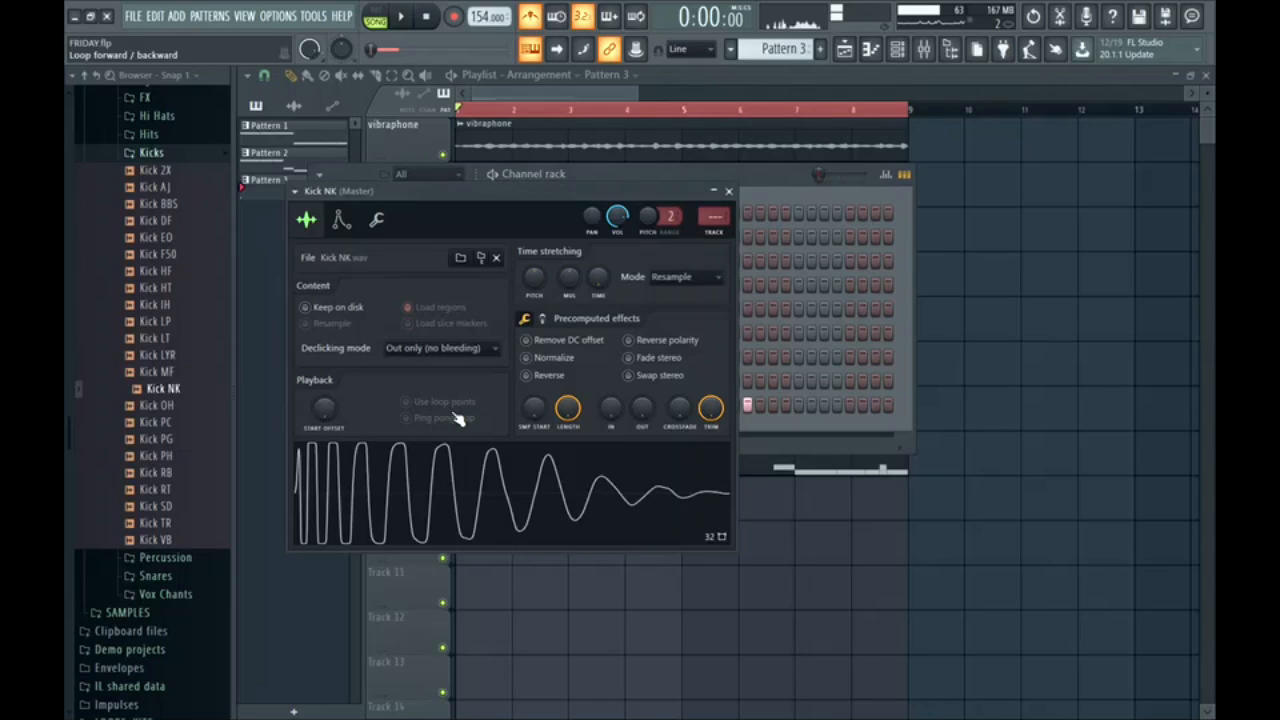
{"action": "left_click", "coordinate": [377, 220]}
{"action": "left_click_drag", "start_coordinate": [441, 191], "coordinate": [488, 138]}
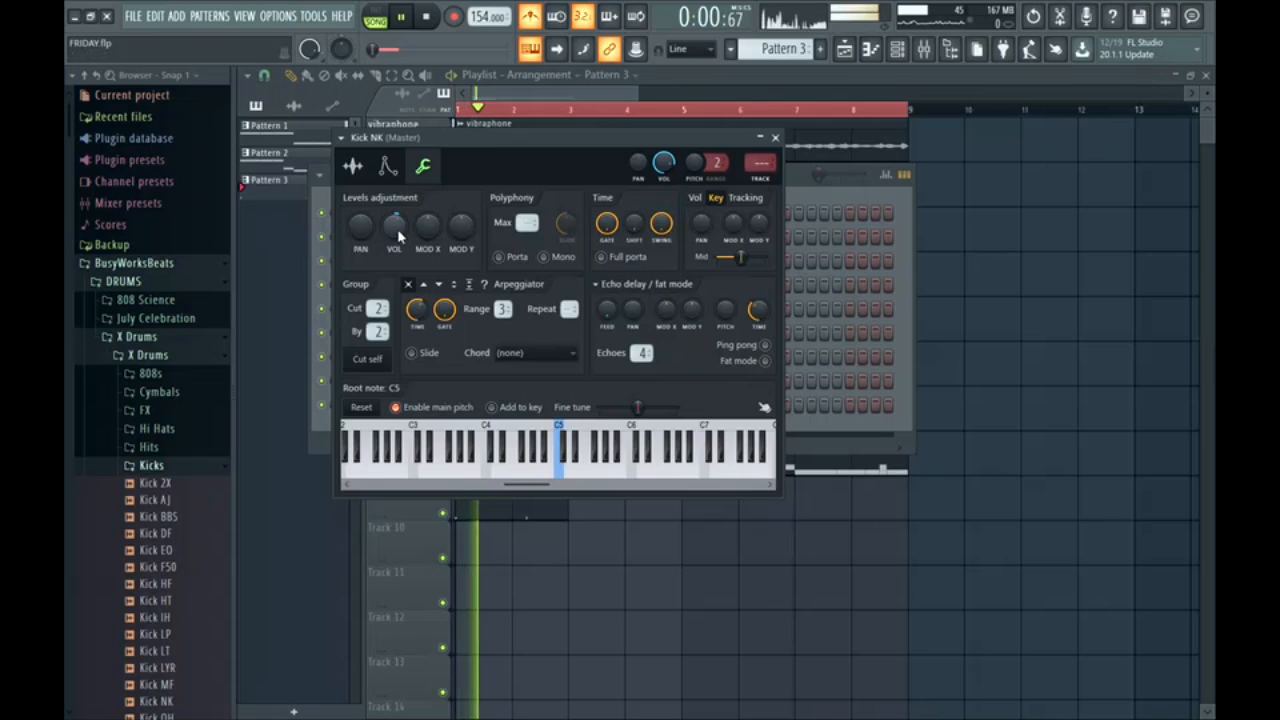
{"action": "left_click", "coordinate": [906, 55]}
{"action": "left_click", "coordinate": [908, 58]}
{"action": "key", "text": "space"}
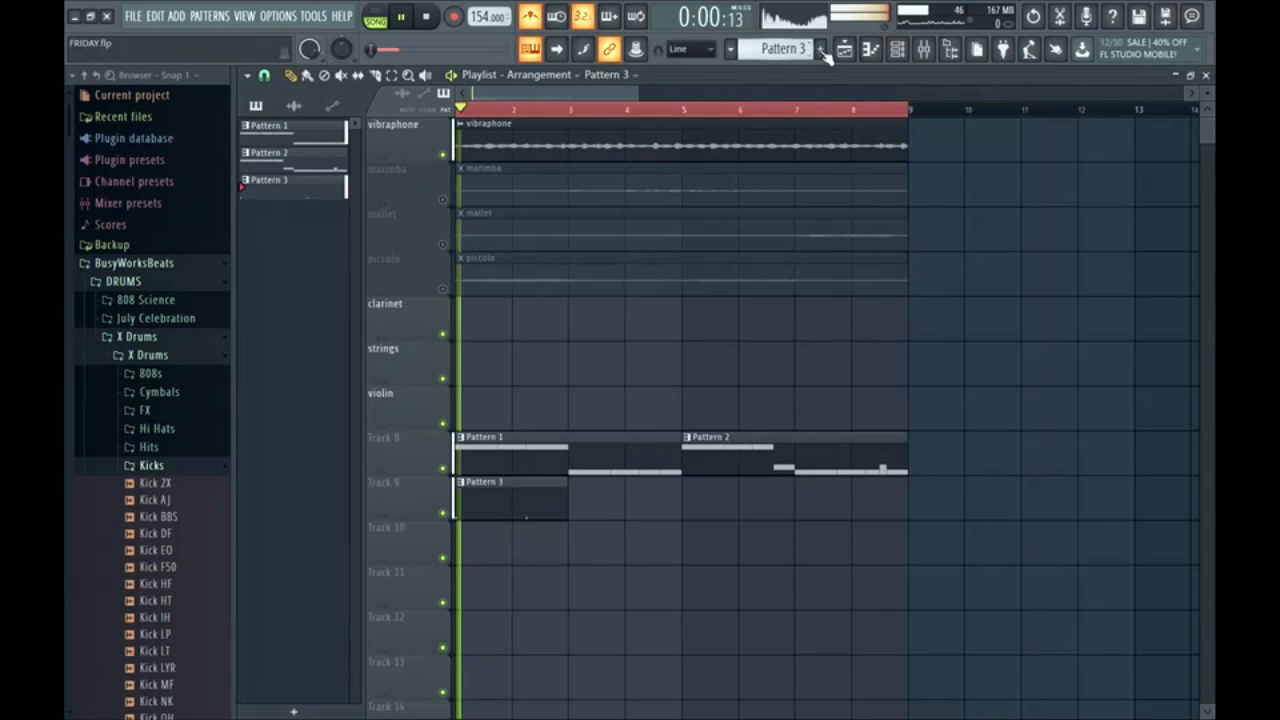
Step: Create Pattern 4 at bar 3 of Track 9 with Kick NK hits on steps 1, 21, and 27
{"action": "left_click", "coordinate": [821, 51]}
{"action": "key", "text": "Return"}
{"action": "left_click", "coordinate": [580, 500]}
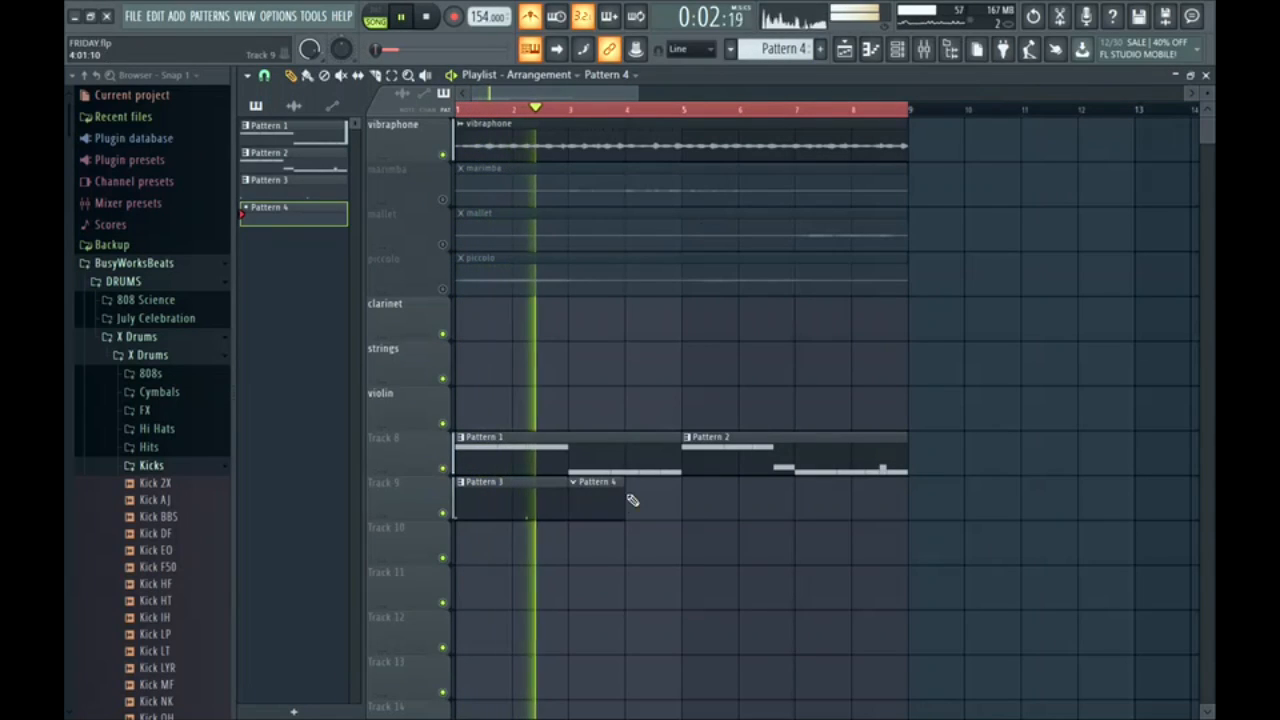
{"action": "left_click", "coordinate": [897, 50]}
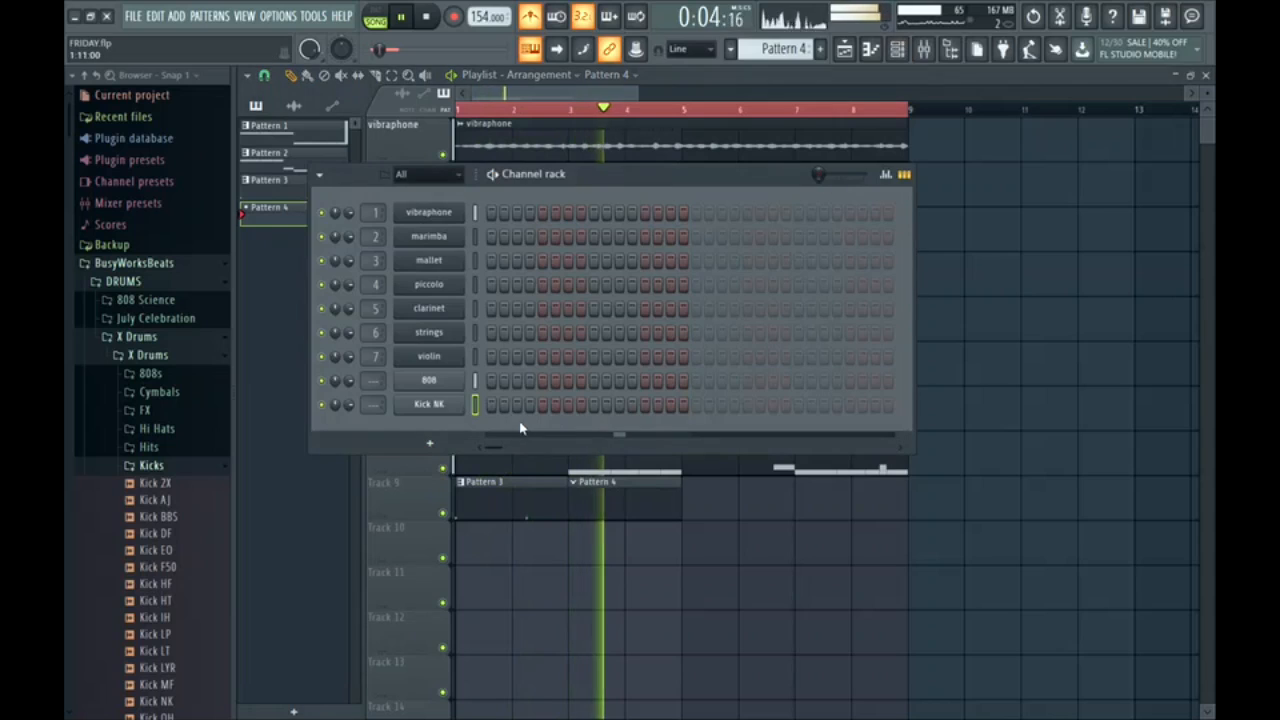
{"action": "left_click", "coordinate": [491, 405]}
{"action": "left_click", "coordinate": [747, 405]}
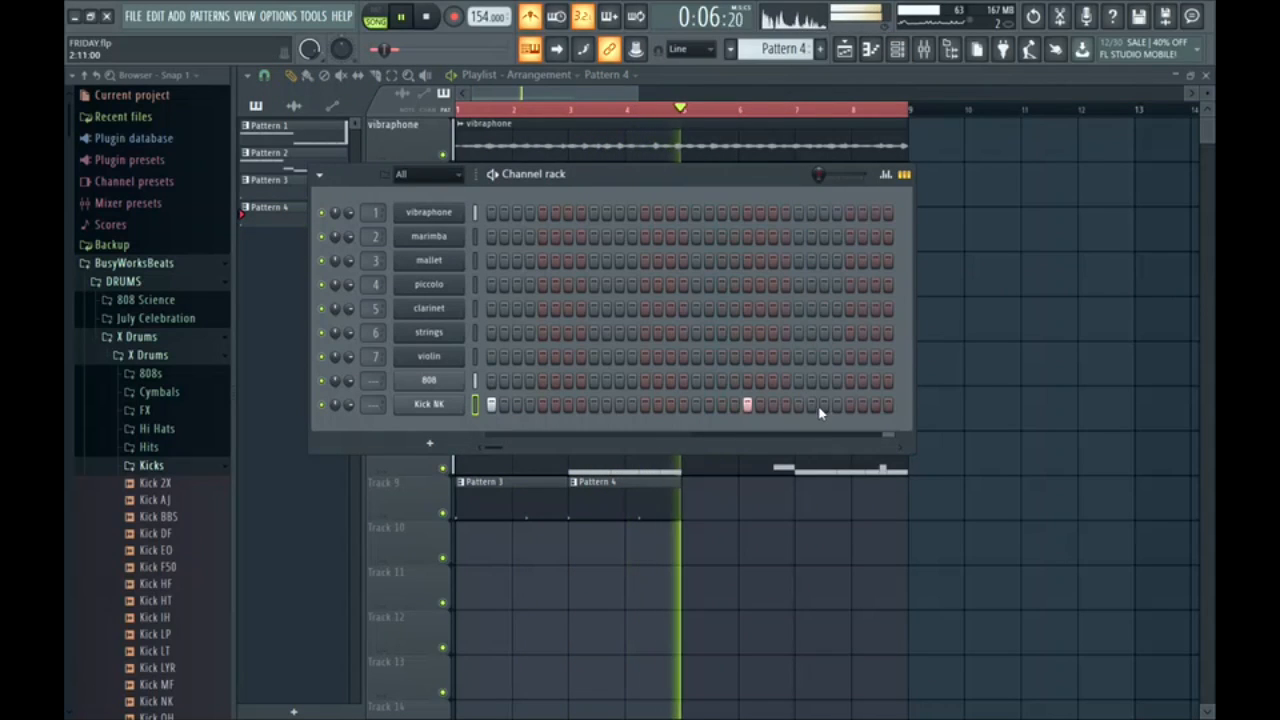
{"action": "left_click", "coordinate": [823, 405]}
Step: On Track 9, repeat Pattern 3 at bar 5 and place a clone of Pattern 4 at bar 7
{"action": "left_click", "coordinate": [511, 491]}
{"action": "left_click", "coordinate": [734, 491]}
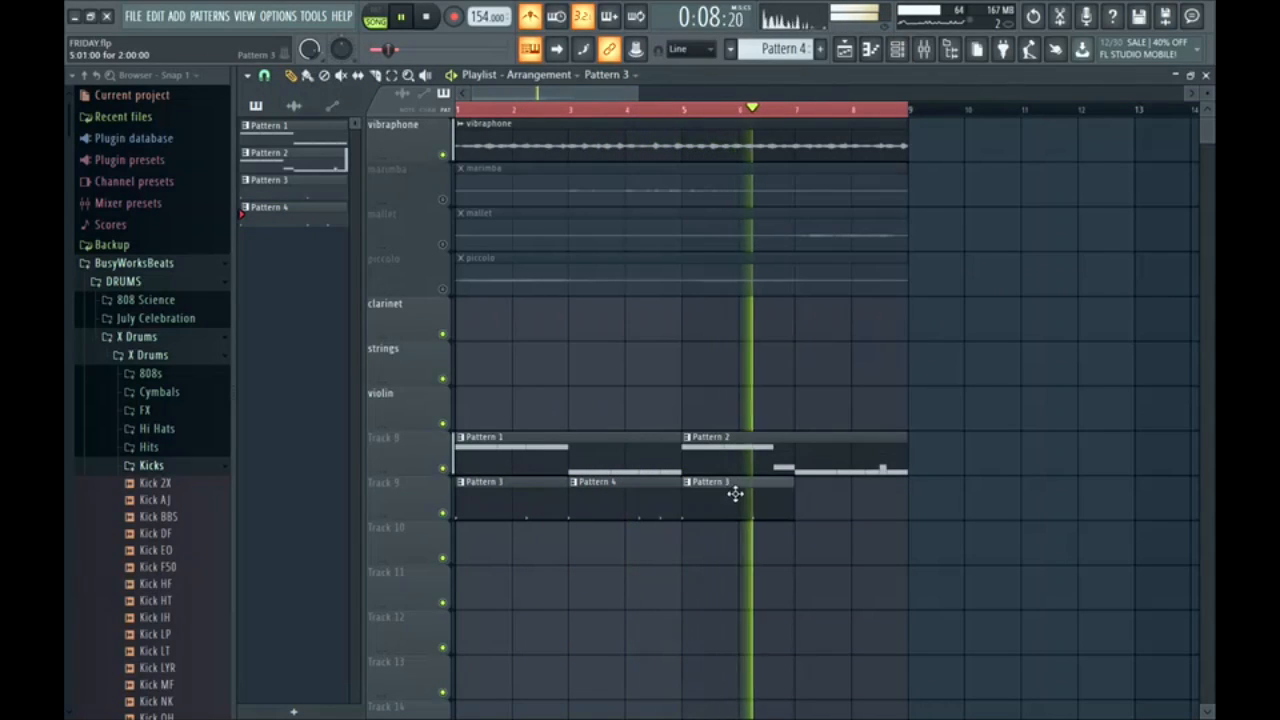
{"action": "key", "text": "space"}
{"action": "key", "text": "space"}
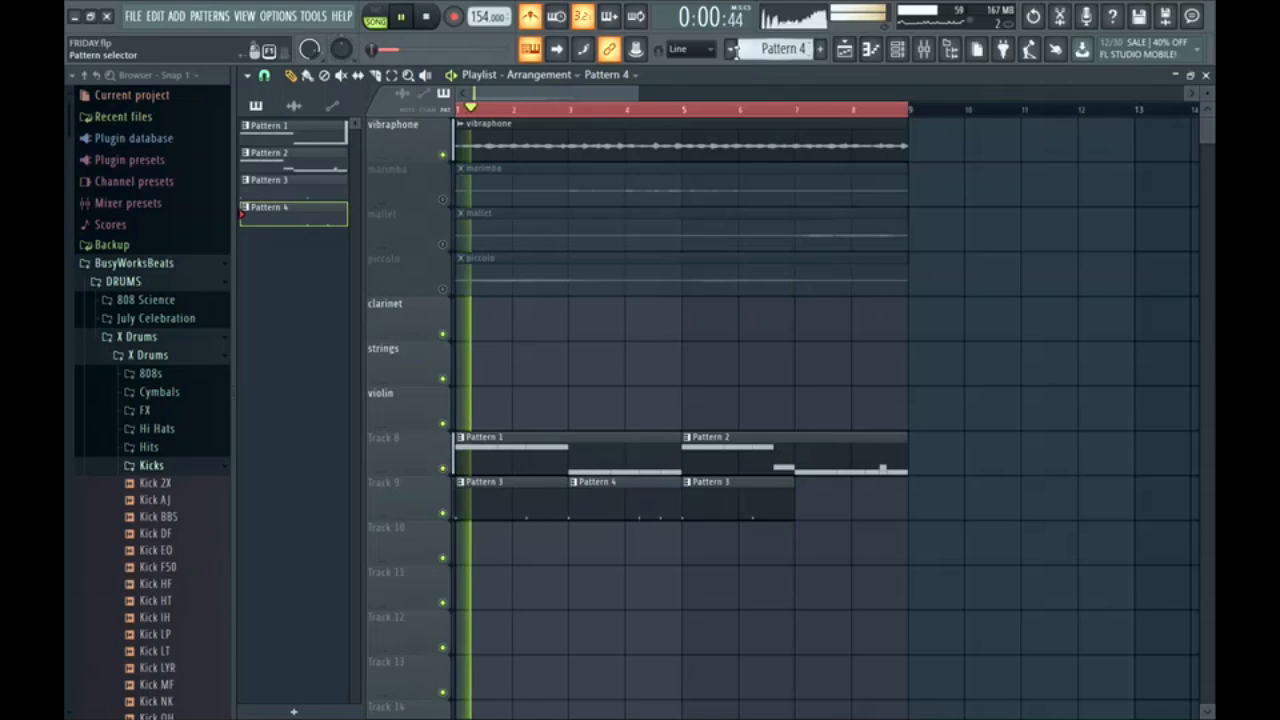
{"action": "left_click", "coordinate": [731, 49]}
{"action": "left_click", "coordinate": [835, 232]}
{"action": "left_click", "coordinate": [814, 506]}
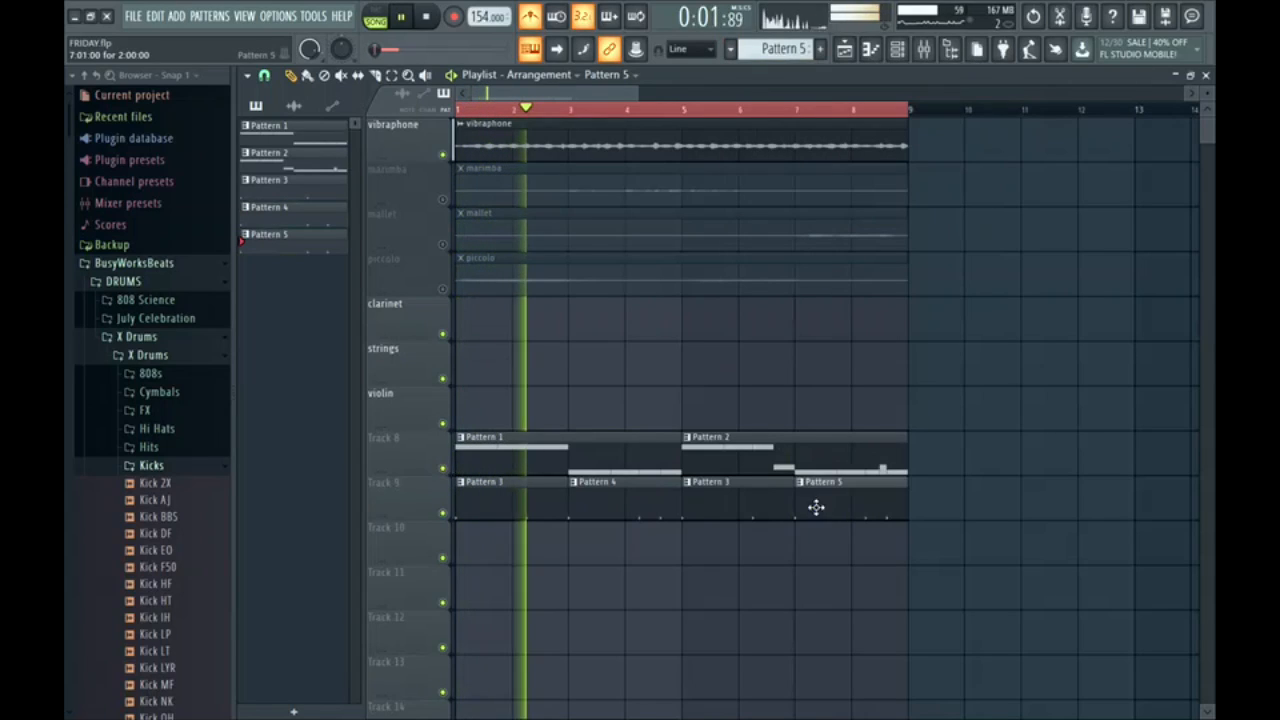
Step: Play from bar 7 and add a Kick NK hit on step 29 of Pattern 5
{"action": "left_click", "coordinate": [797, 108]}
{"action": "left_click", "coordinate": [891, 57]}
{"action": "left_click", "coordinate": [849, 404]}
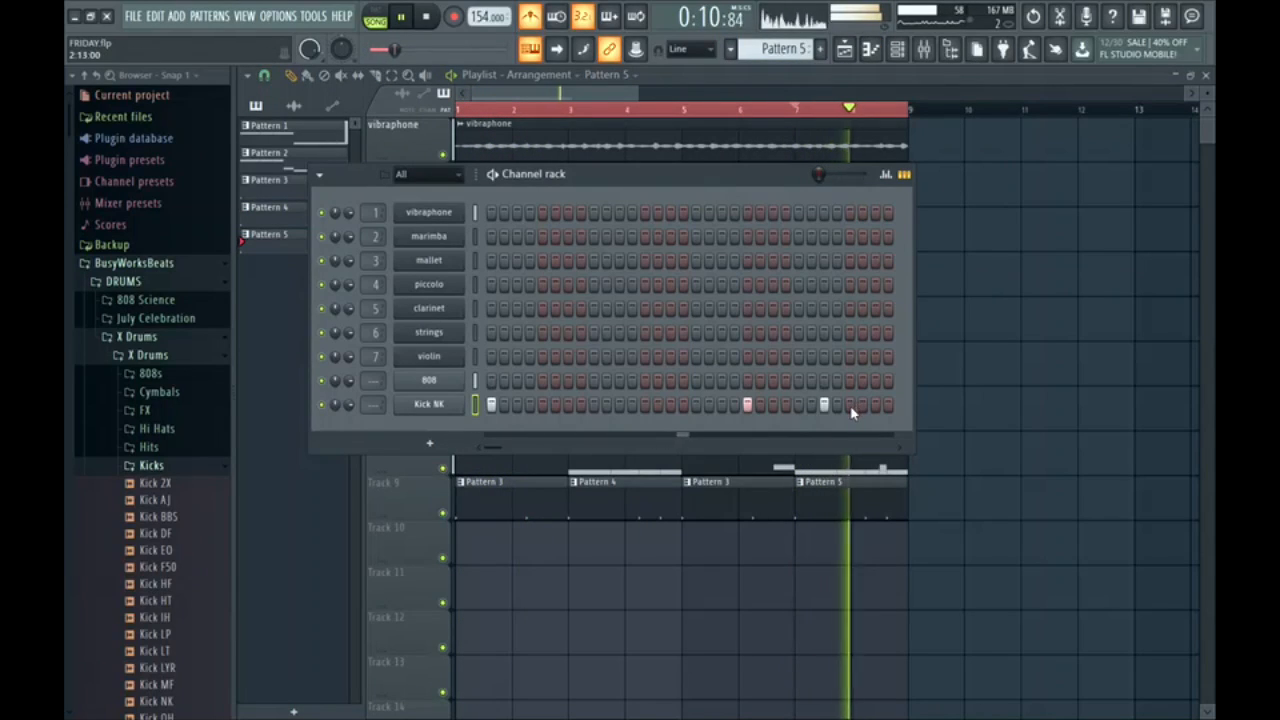
{"action": "left_click", "coordinate": [921, 47]}
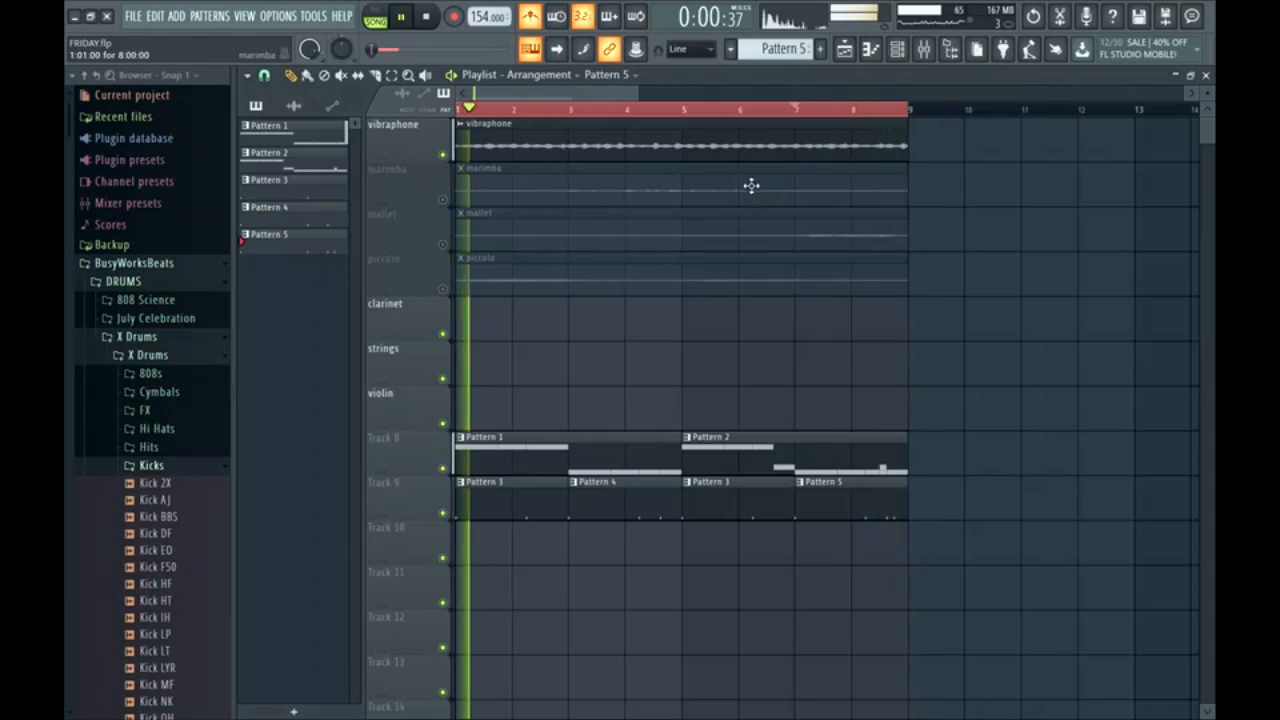
{"action": "key", "text": "space"}
Step: Collapse the Kicks folder, open the Snares folder, and load Snare NM into a new channel
{"action": "scroll", "coordinate": [172, 402], "scroll_direction": "down", "scroll_amount": 3}
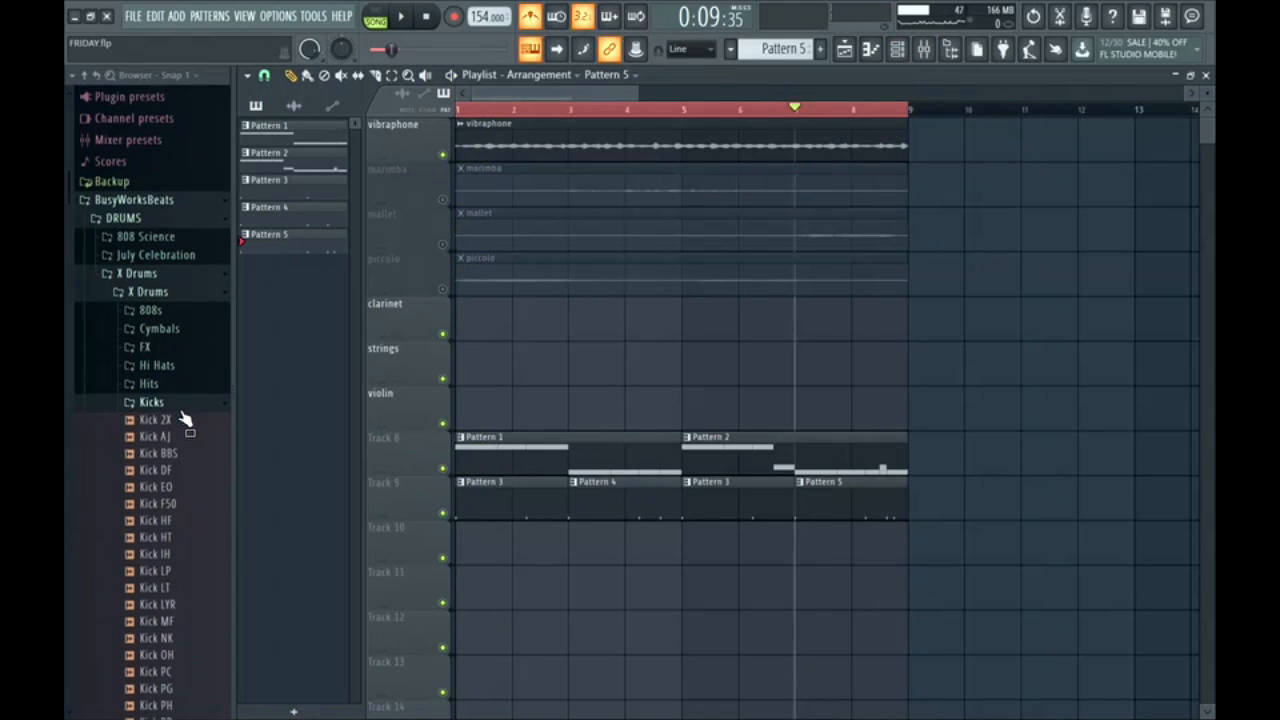
{"action": "left_click", "coordinate": [184, 399]}
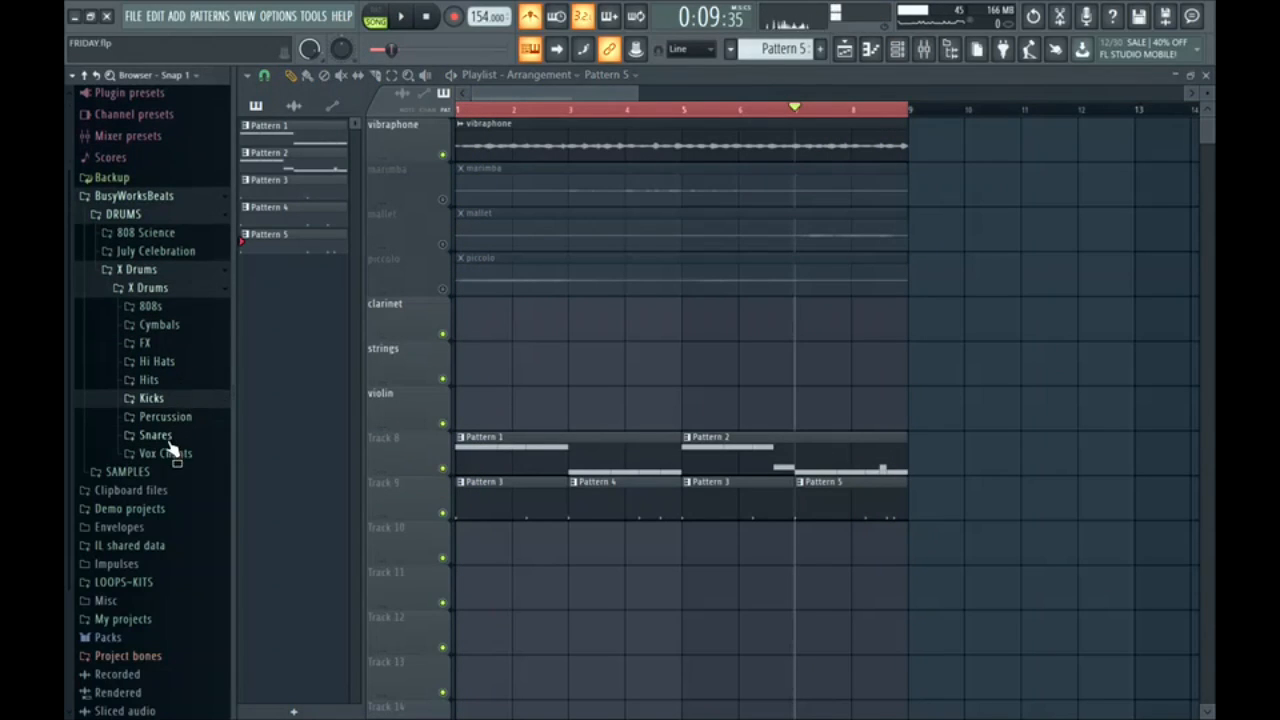
{"action": "left_click", "coordinate": [168, 438]}
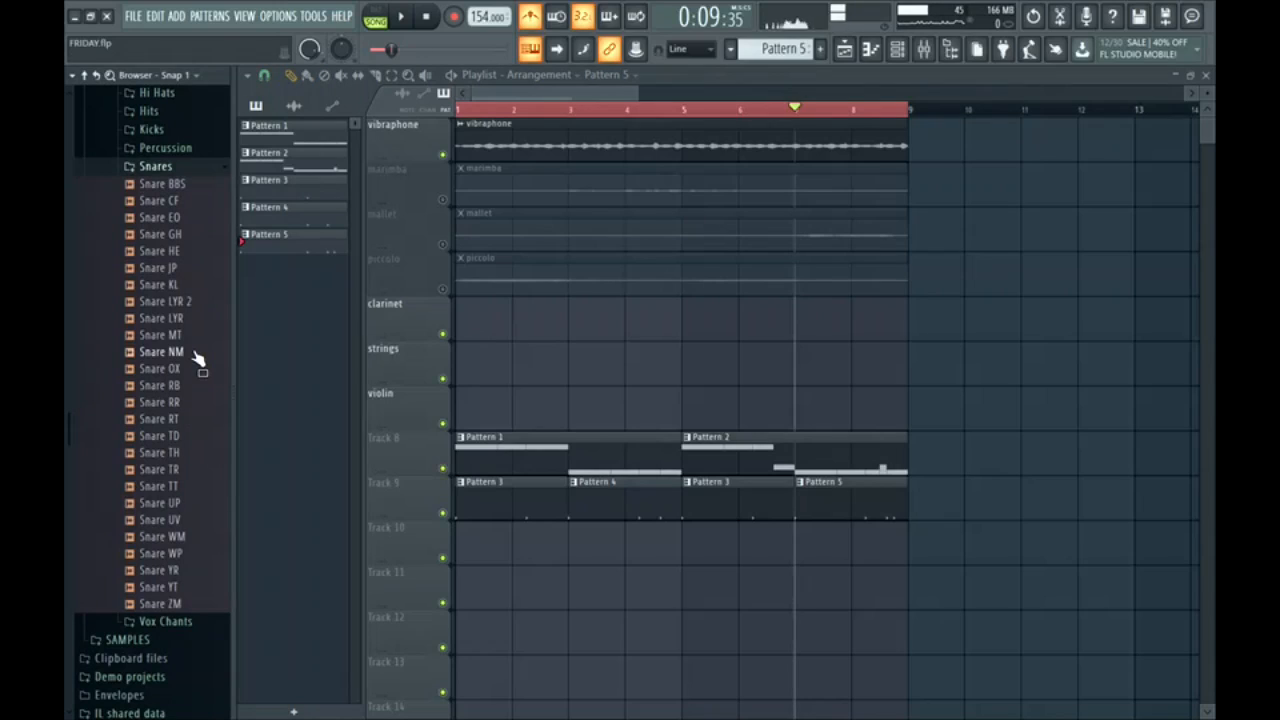
{"action": "right_click", "coordinate": [196, 360]}
{"action": "left_click", "coordinate": [219, 370]}
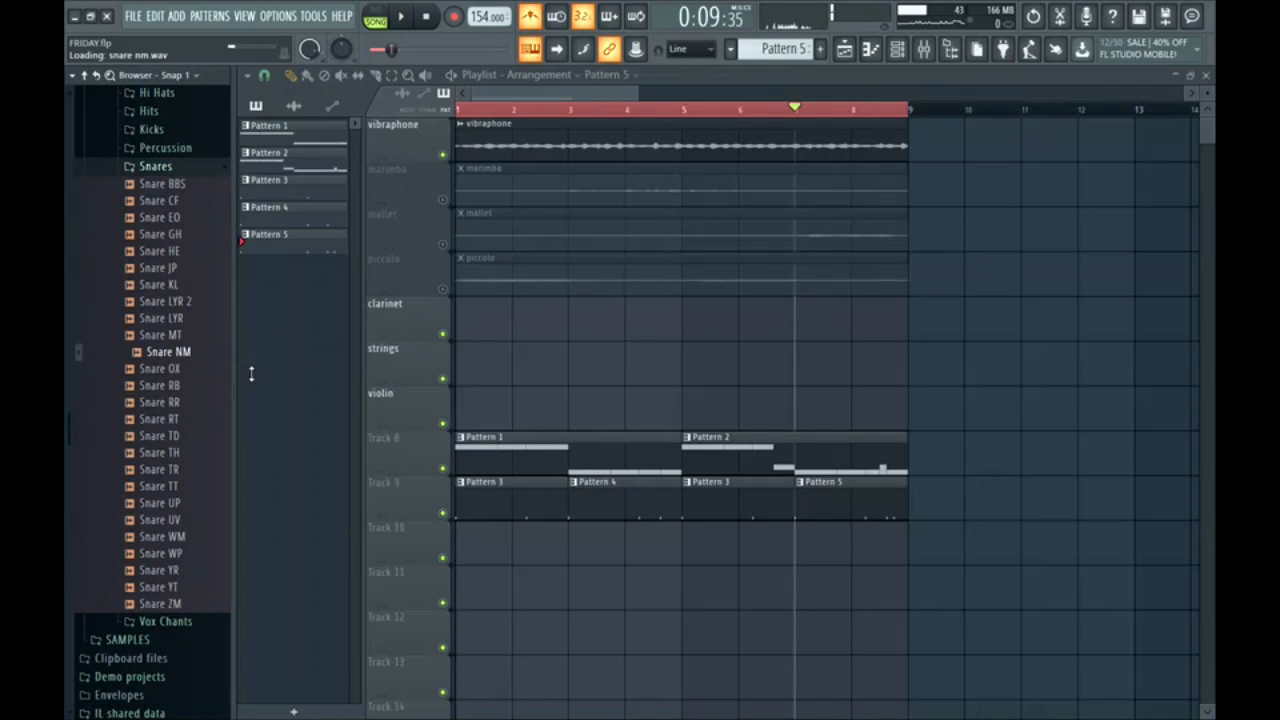
{"action": "left_click", "coordinate": [749, 213]}
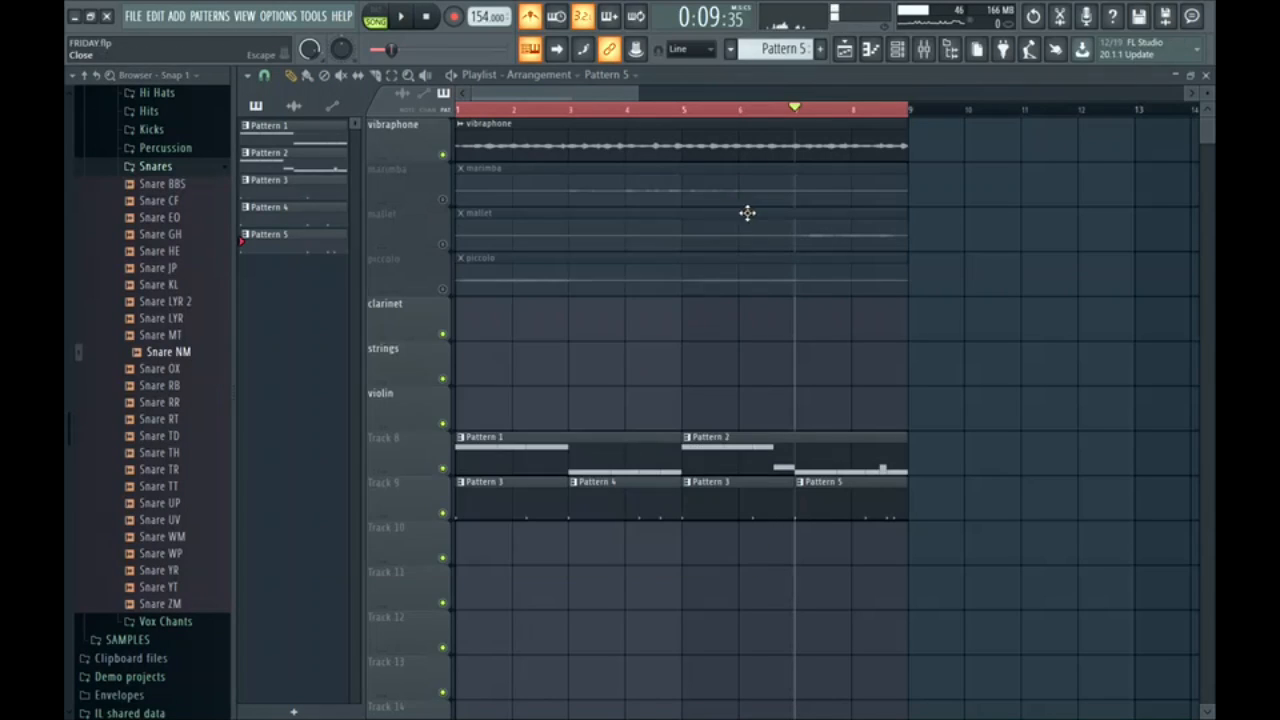
Step: Load Snare RT into a new channel and close its settings
{"action": "right_click", "coordinate": [156, 426]}
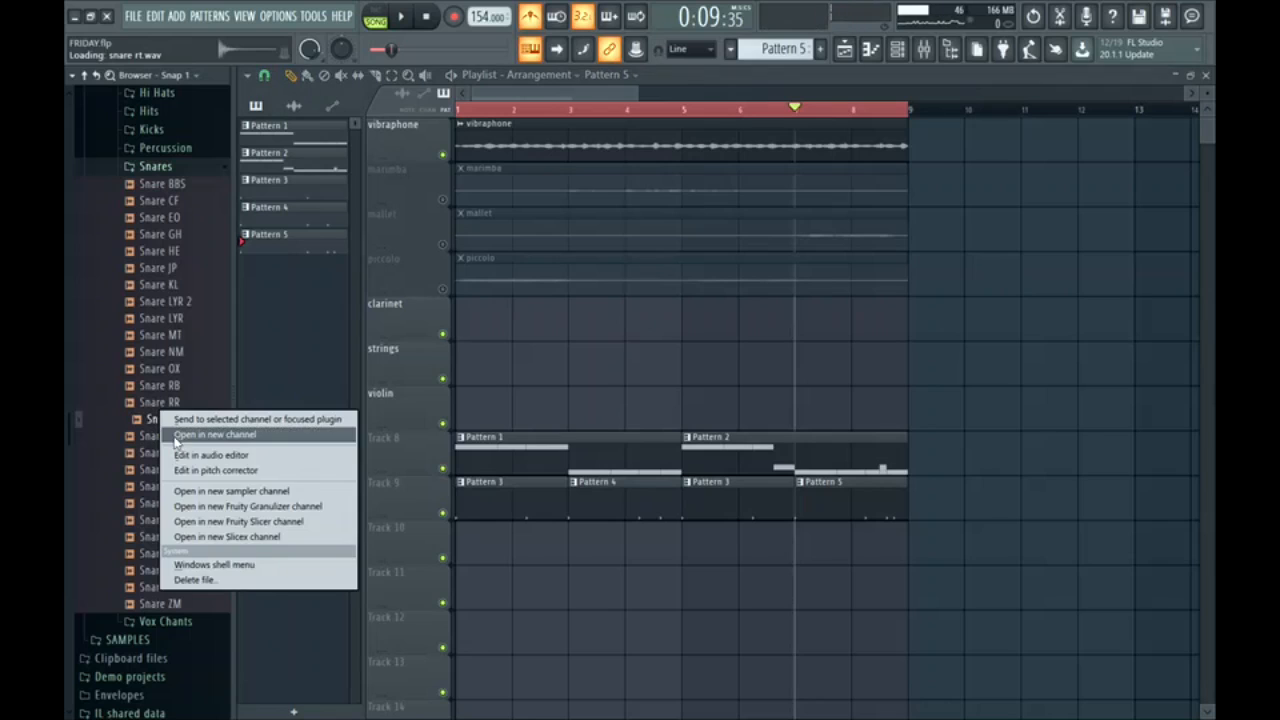
{"action": "left_click", "coordinate": [186, 435]}
{"action": "left_click", "coordinate": [770, 232]}
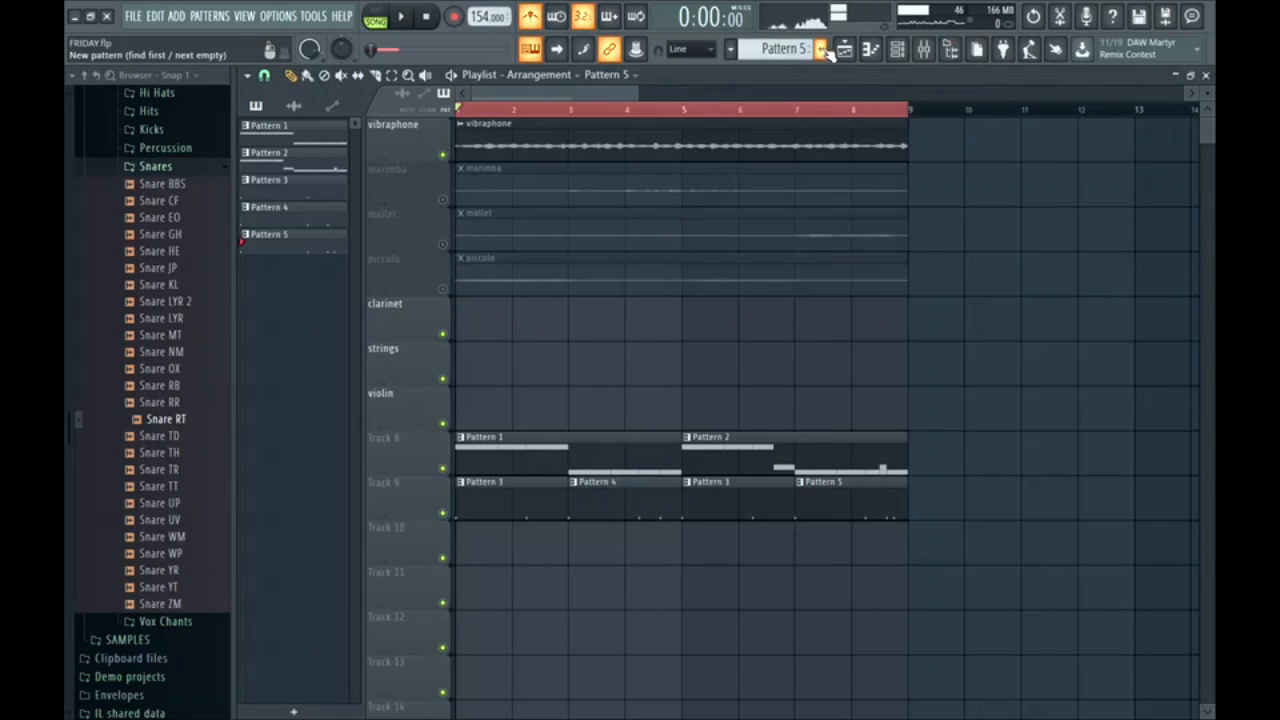
Step: Create Pattern 6 at the start of Track 10 with Snare NM hits on steps 3, 9, 25, and 31
{"action": "left_click", "coordinate": [821, 49]}
{"action": "left_click", "coordinate": [473, 542]}
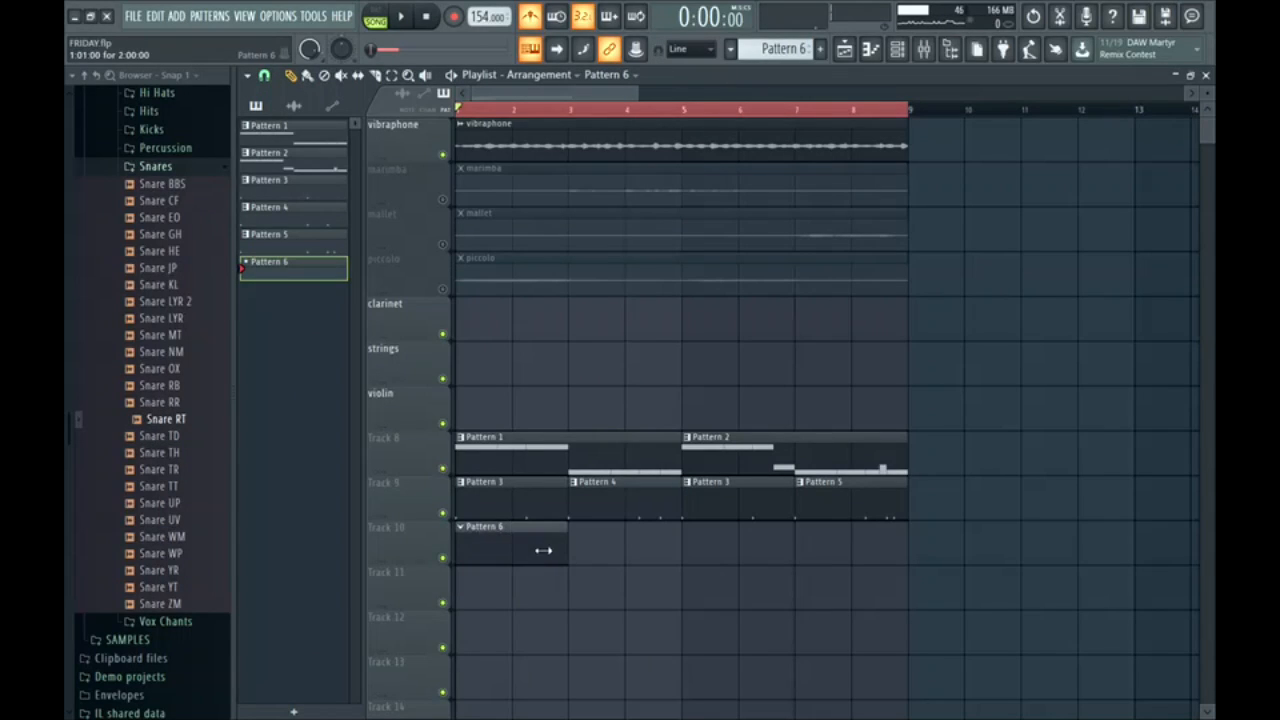
{"action": "left_click", "coordinate": [897, 50]}
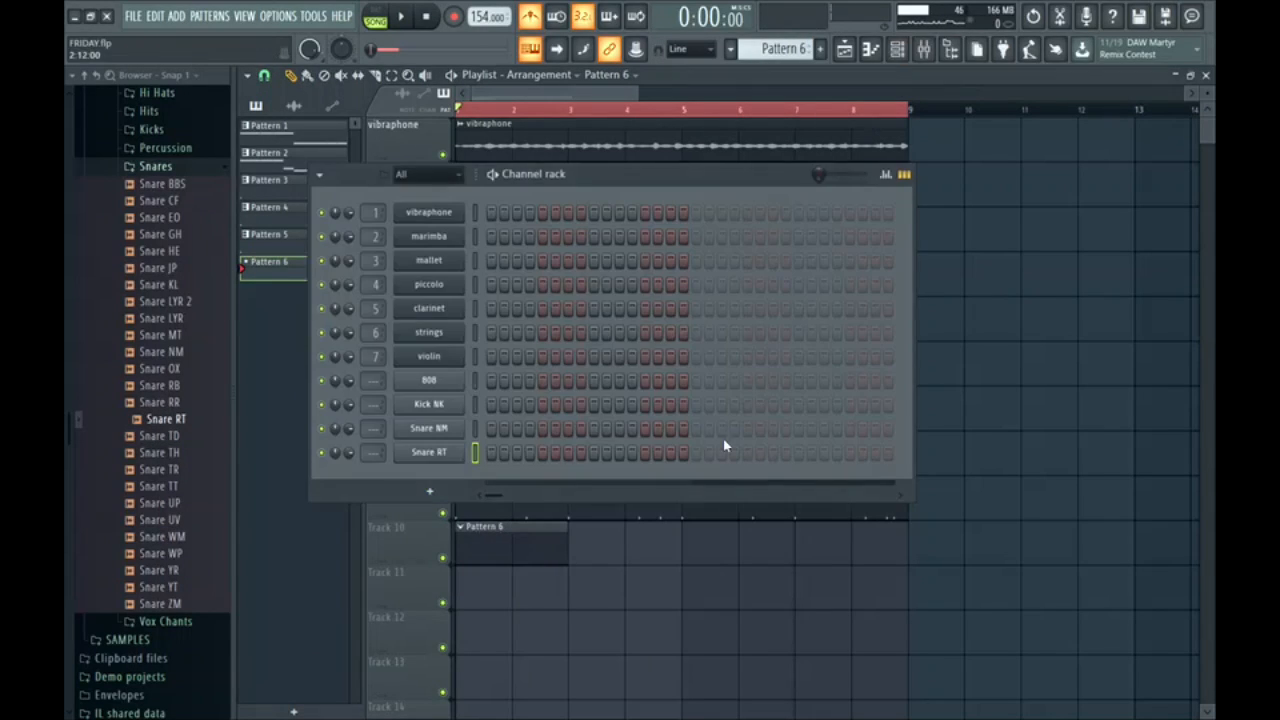
{"action": "left_click", "coordinate": [517, 429]}
{"action": "key", "text": "space"}
{"action": "left_click", "coordinate": [593, 429]}
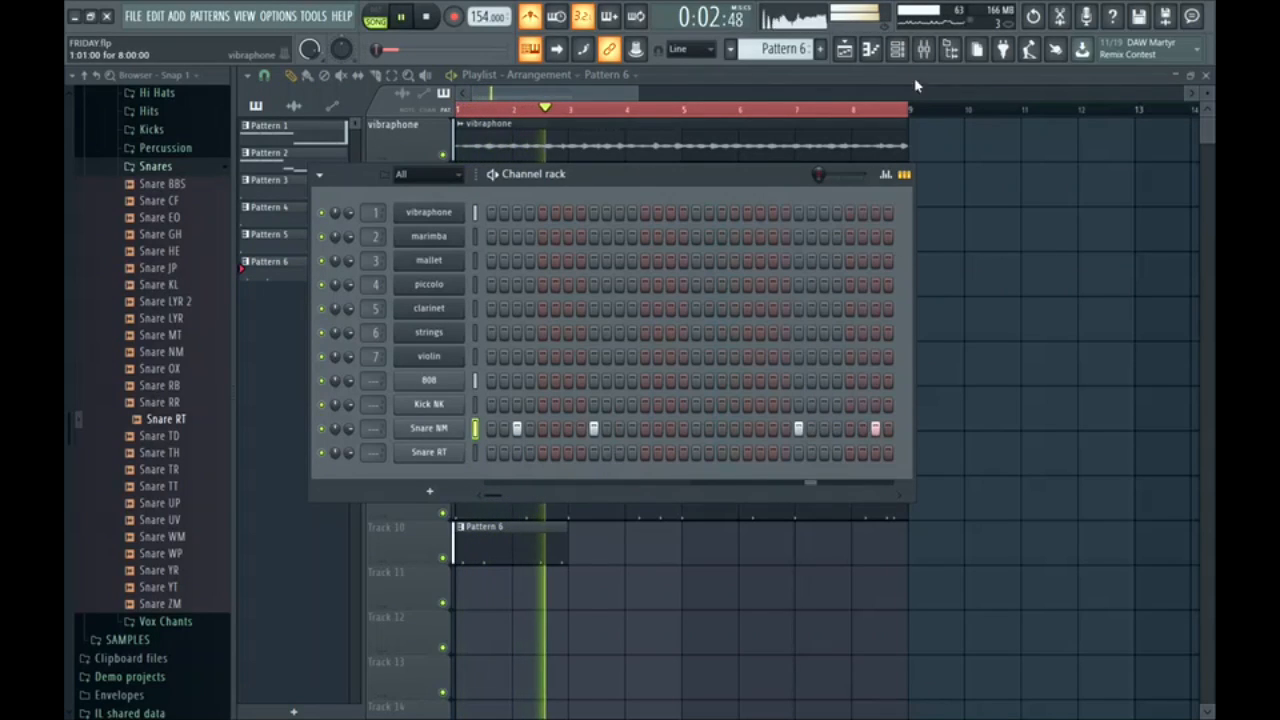
Step: Repeat Pattern 6 at bars 3, 5, and 7 of Track 10
{"action": "key", "text": "F6"}
{"action": "left_click", "coordinate": [588, 546]}
{"action": "left_click", "coordinate": [700, 544]}
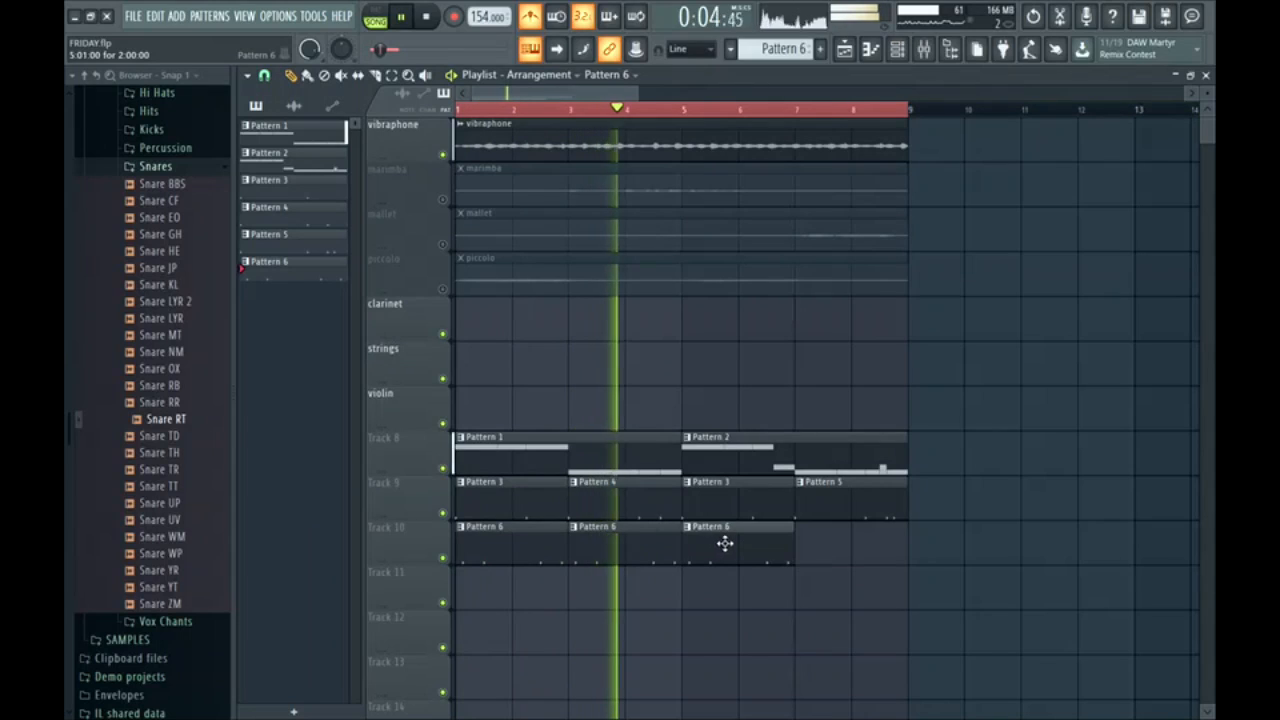
{"action": "left_click", "coordinate": [762, 542]}
{"action": "left_click_drag", "start_coordinate": [818, 538], "coordinate": [826, 541]}
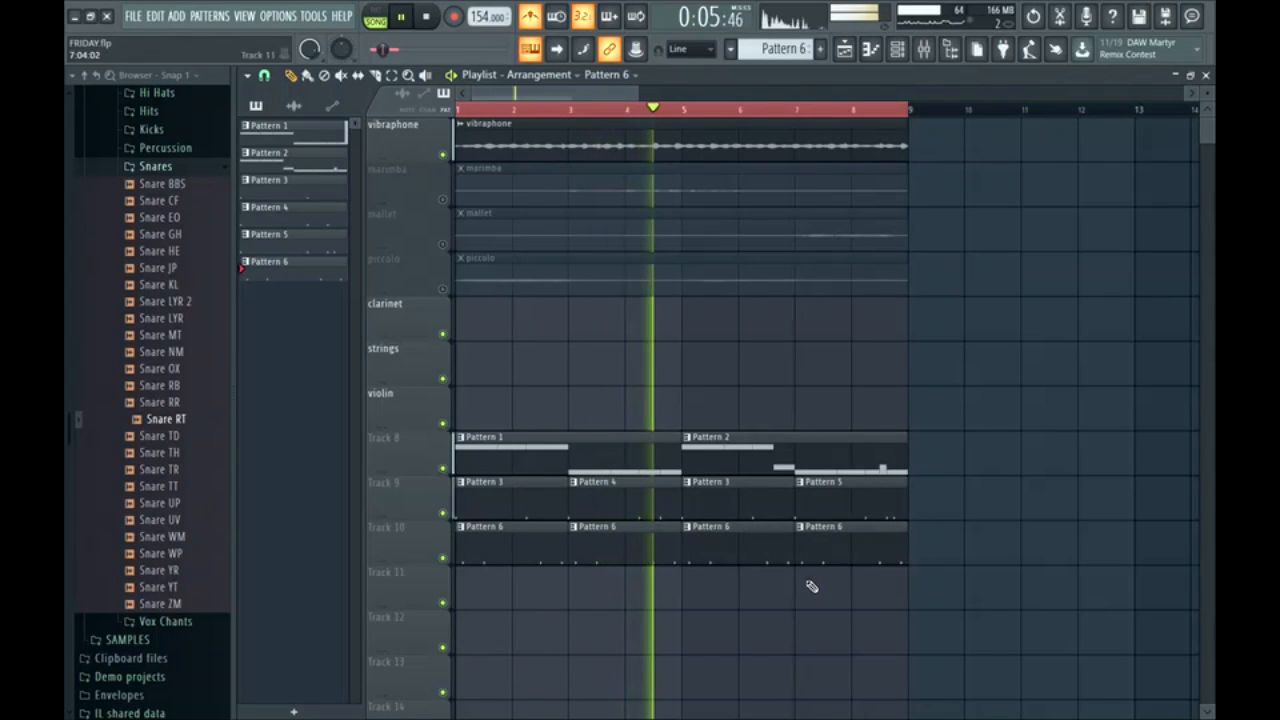
Step: Create Pattern 7 as a two-bar clip at the start of Track 11 with a Snare RT hit on step 19
{"action": "left_click", "coordinate": [820, 50]}
{"action": "left_click", "coordinate": [853, 68]}
{"action": "left_click", "coordinate": [494, 583]}
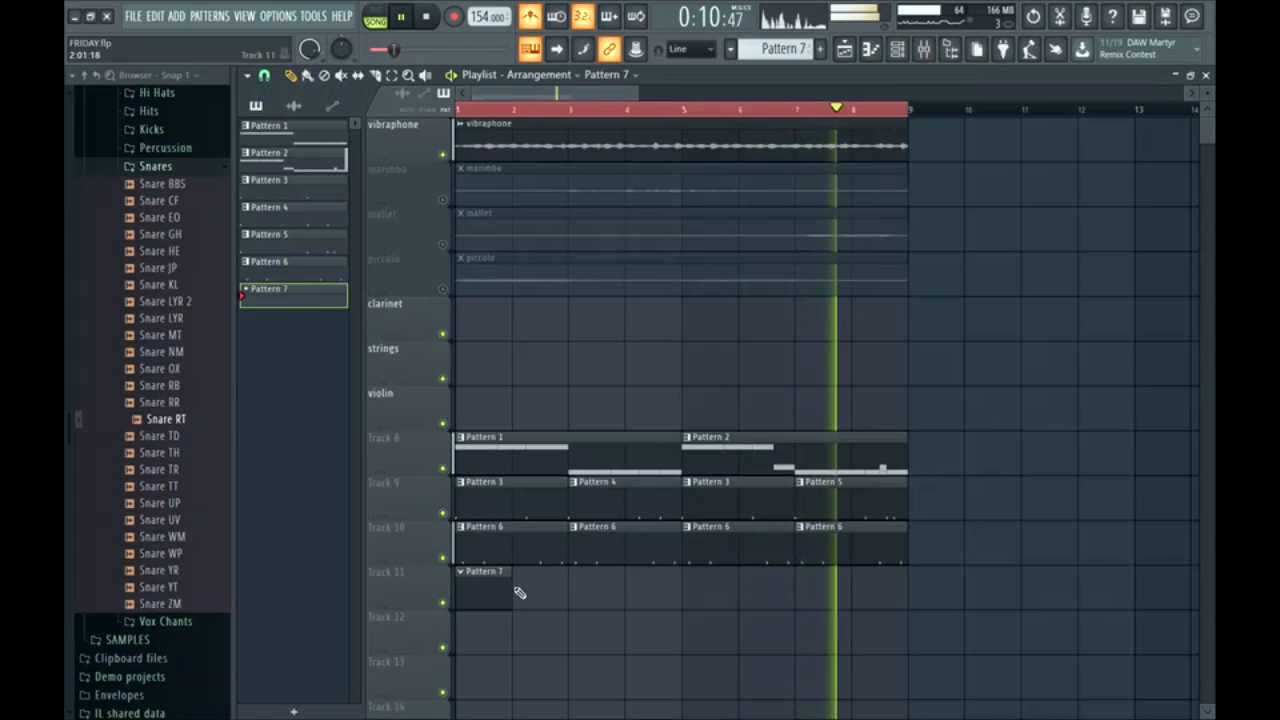
{"action": "left_click_drag", "start_coordinate": [513, 588], "coordinate": [557, 583]}
{"action": "key", "text": "F6"}
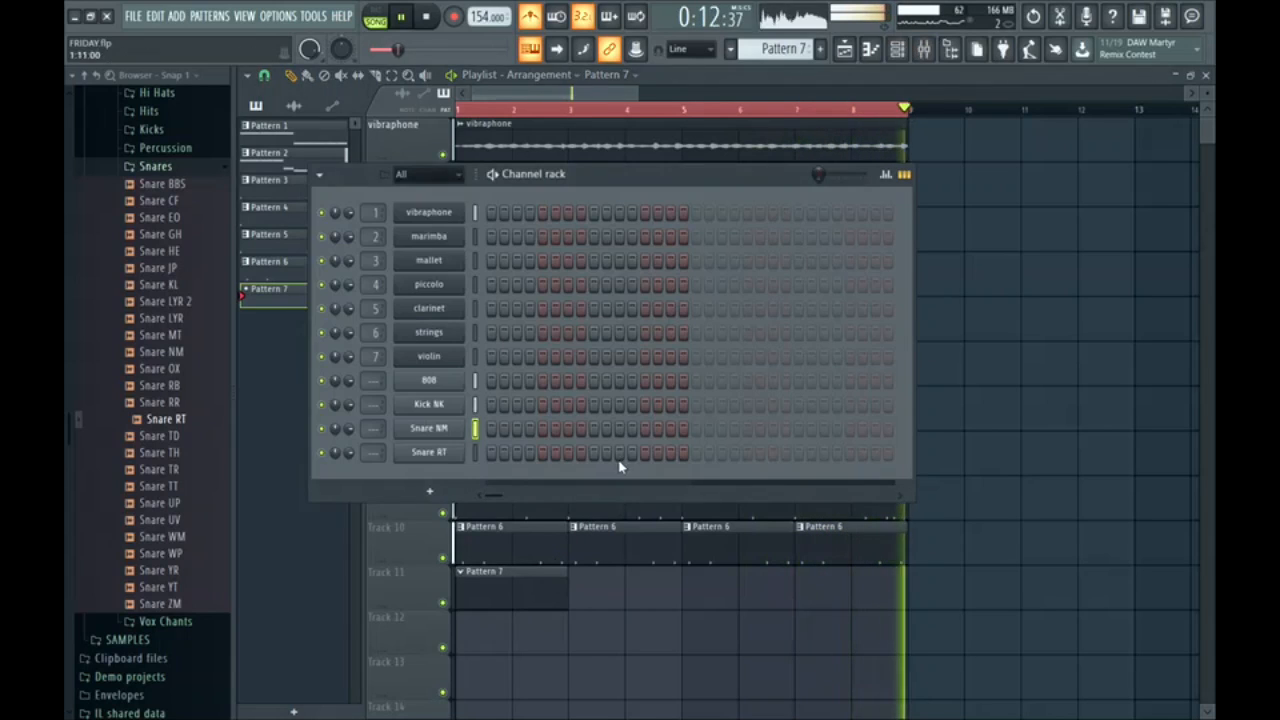
Step: Clone Pattern 7 as Pattern 8 at bar 3 of Track 11 and add a Snare RT hit on step 15
{"action": "left_click", "coordinate": [730, 48]}
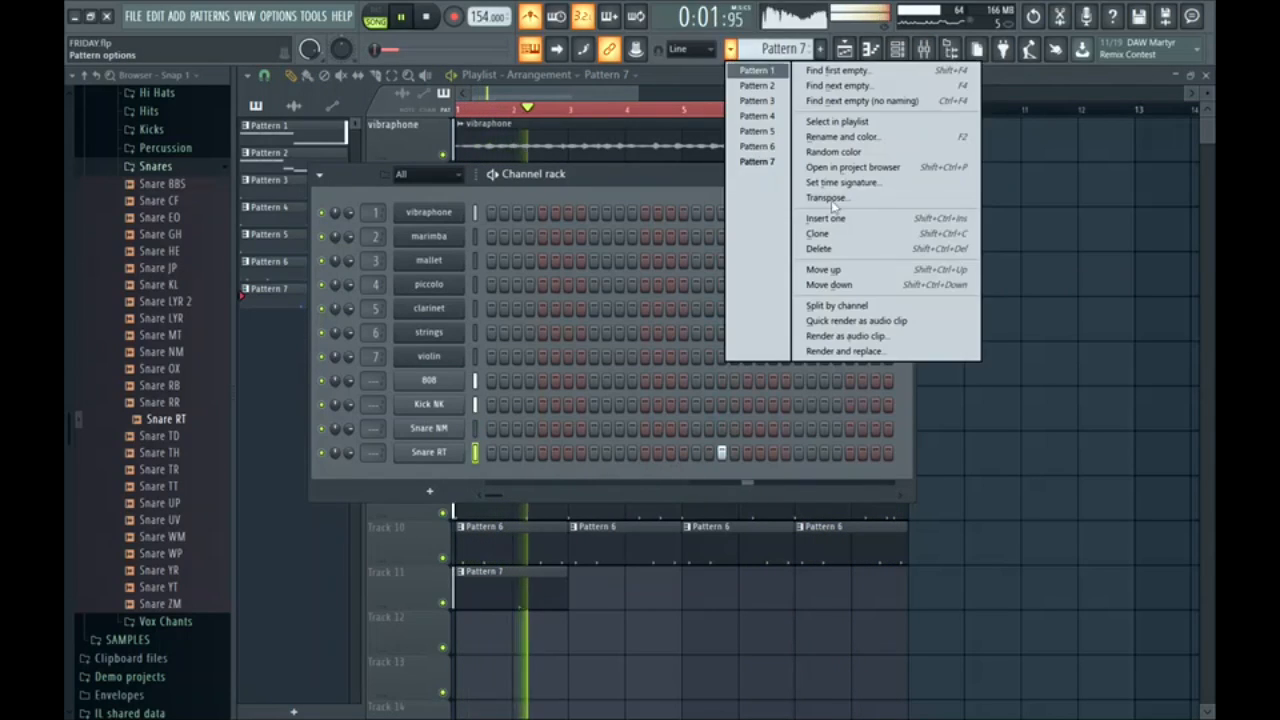
{"action": "left_click", "coordinate": [840, 235]}
{"action": "left_click", "coordinate": [594, 575]}
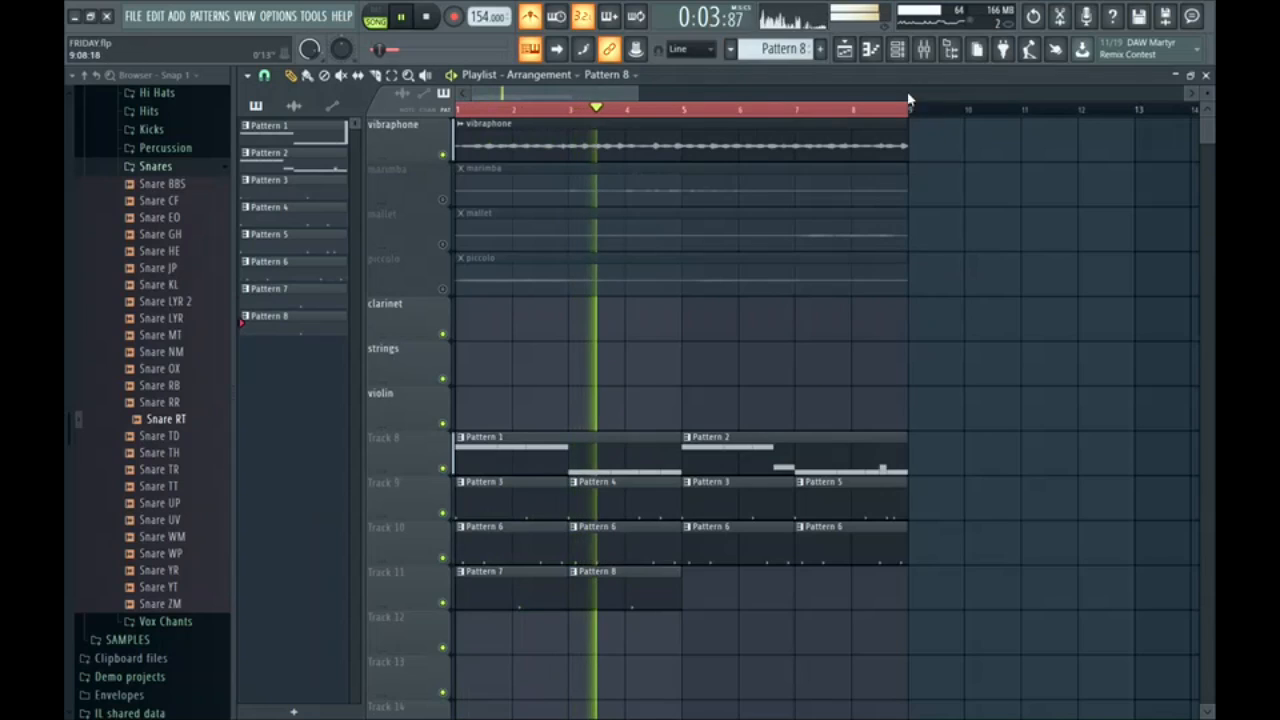
{"action": "key", "text": "F6"}
{"action": "left_click", "coordinate": [671, 452]}
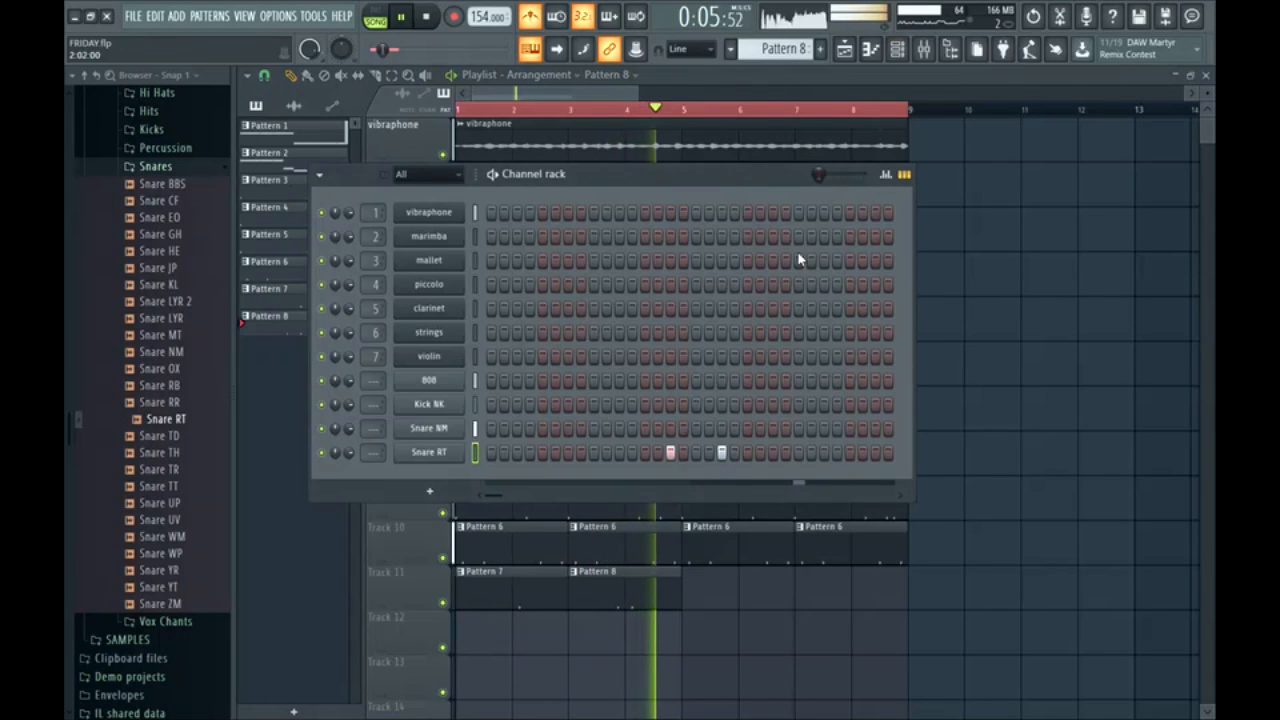
Step: Repeat Pattern 7 at bar 5 and Pattern 8 at bar 7 of Track 11, play the loop, and stop playback
{"action": "left_click", "coordinate": [898, 49]}
{"action": "left_click_drag", "start_coordinate": [638, 582], "coordinate": [768, 596]}
{"action": "key", "text": "F6"}
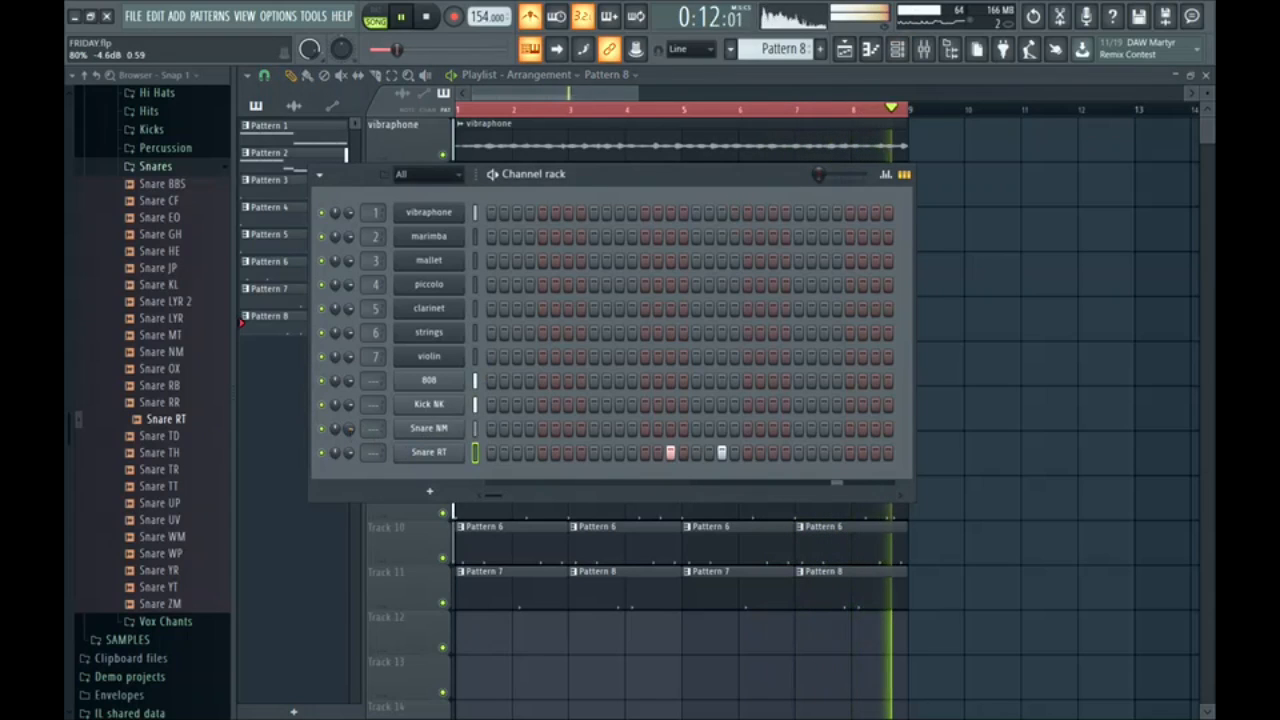
{"action": "key", "text": "space"}
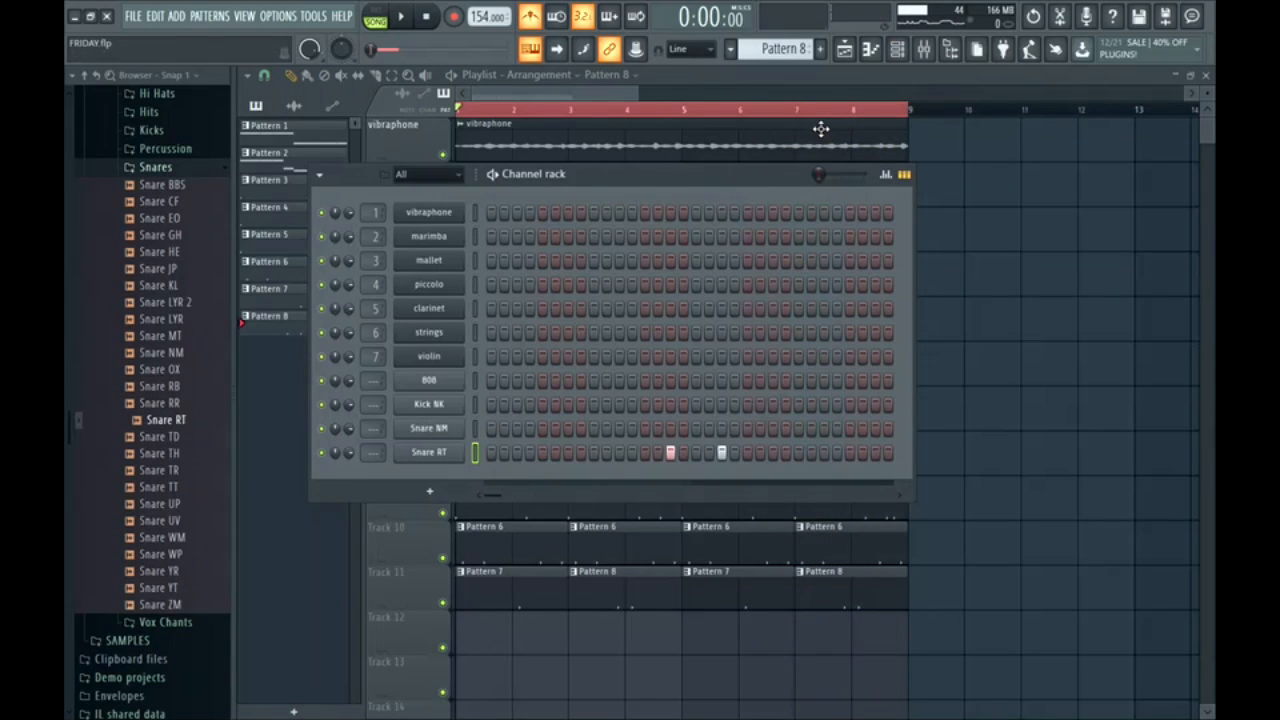
Step: Set the Snare RT channel's root note to B4, close its settings, and play the arrangement
{"action": "left_click", "coordinate": [458, 455]}
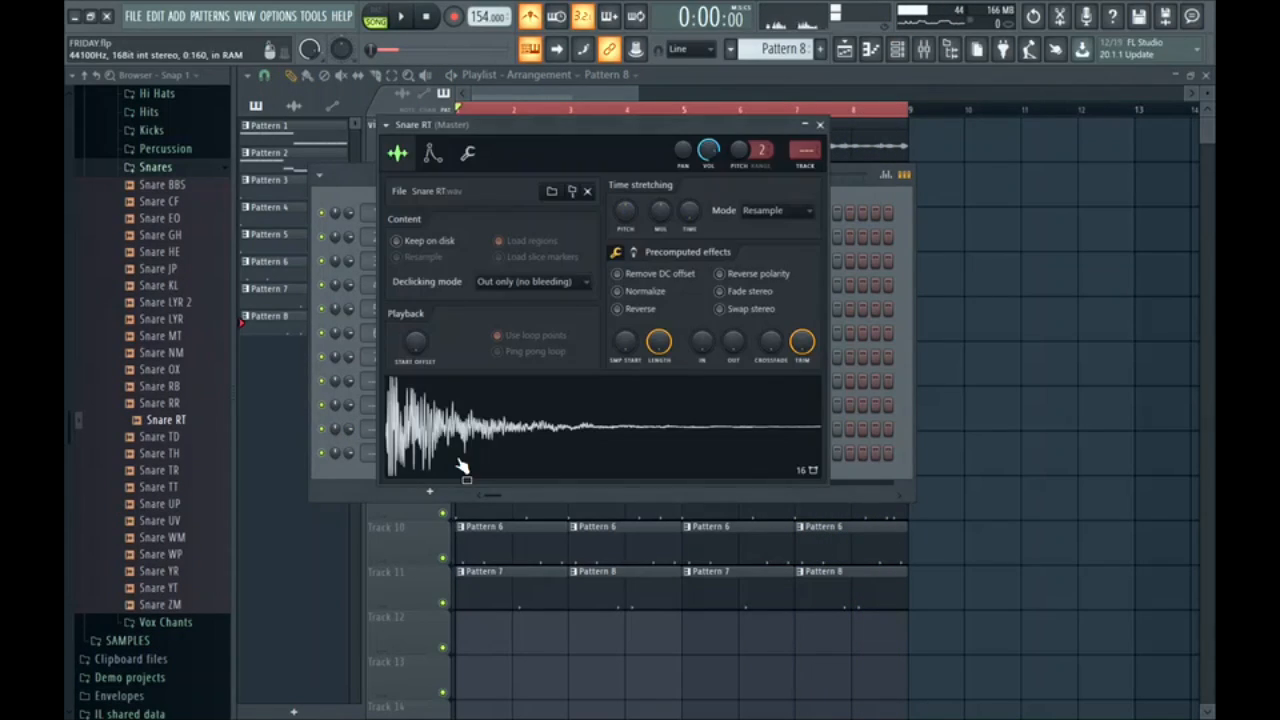
{"action": "left_click", "coordinate": [432, 154]}
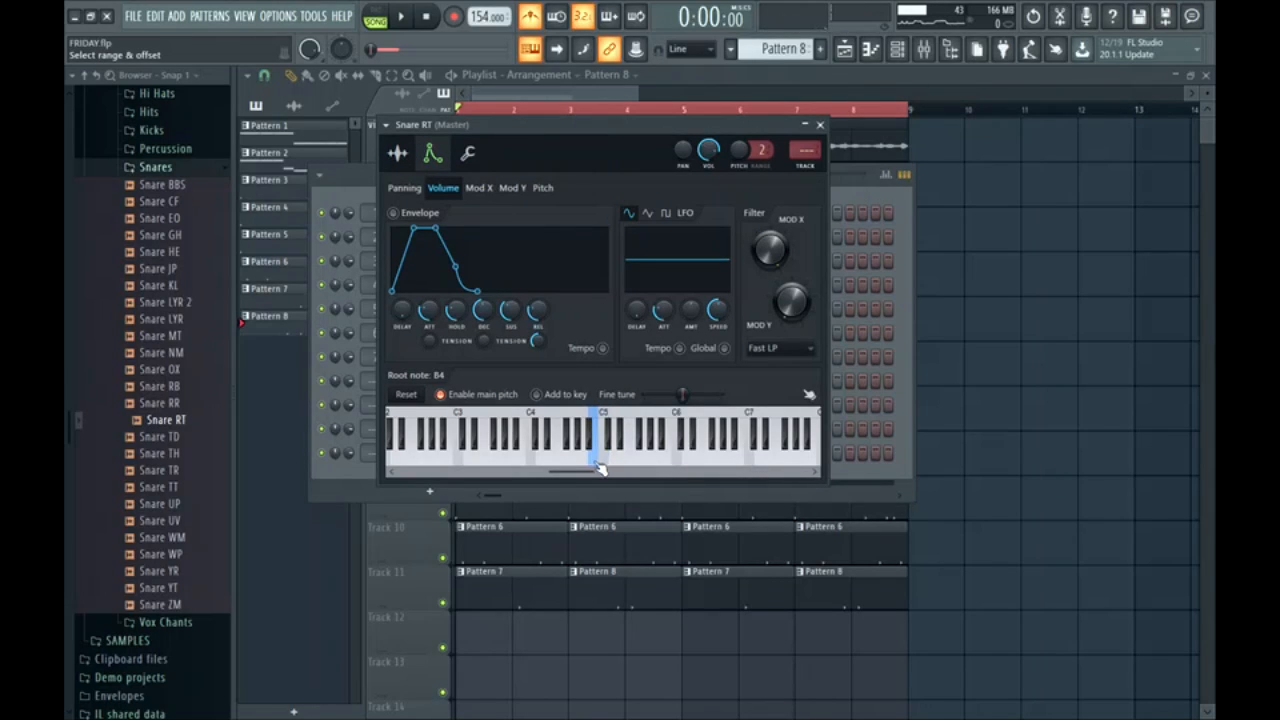
{"action": "left_click", "coordinate": [821, 125]}
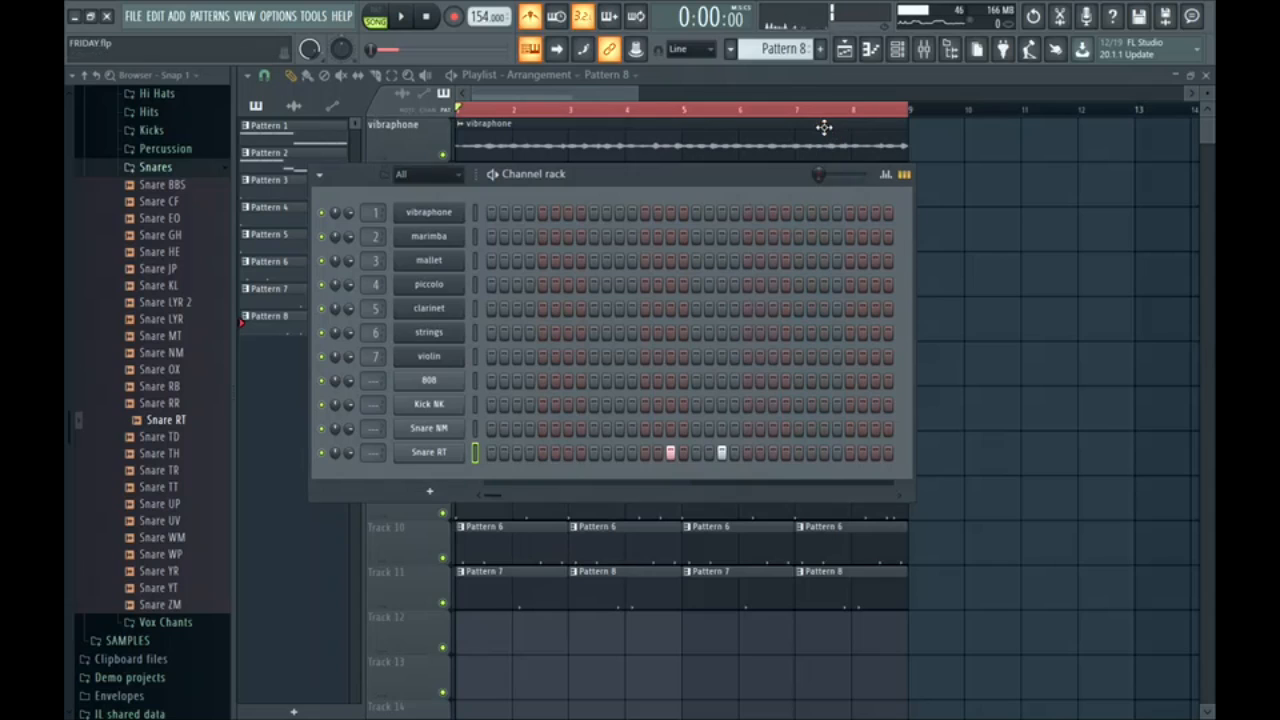
{"action": "key", "text": "space"}
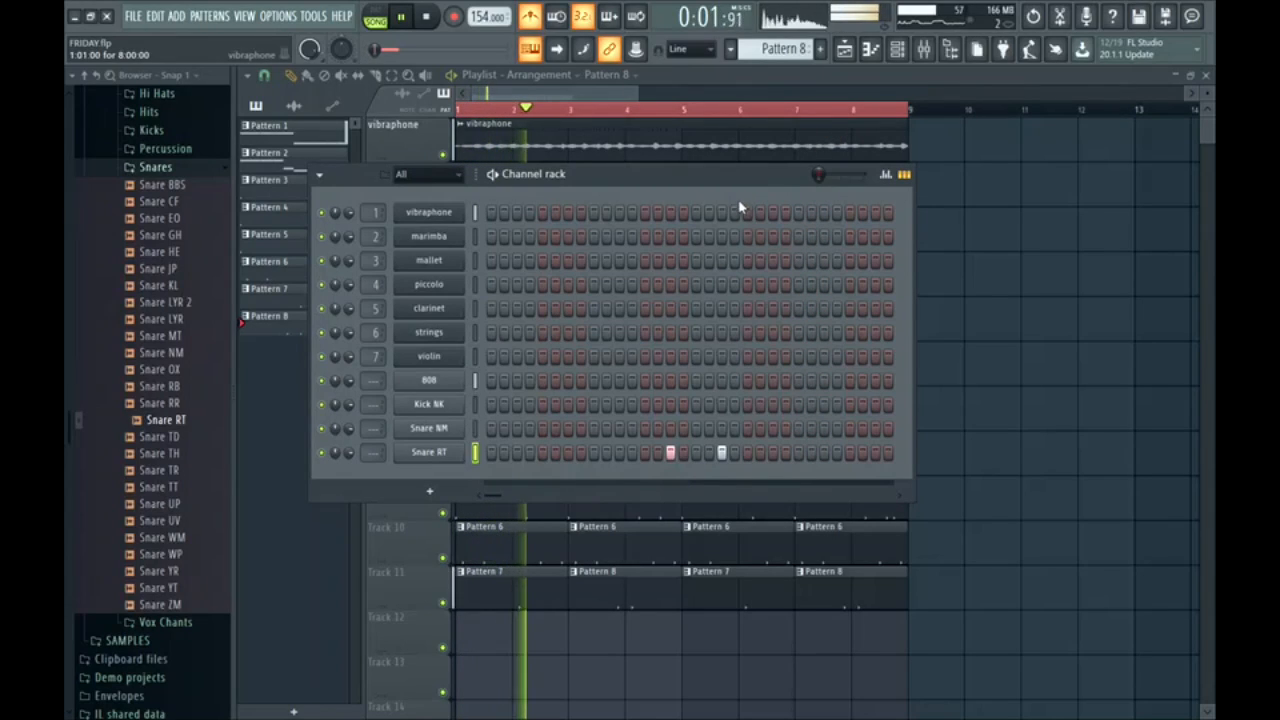
Step: Stop playback, load the Closed Hi Hat FF sample from the Hi Hats folder into a new channel, and close its settings
{"action": "key", "text": "space"}
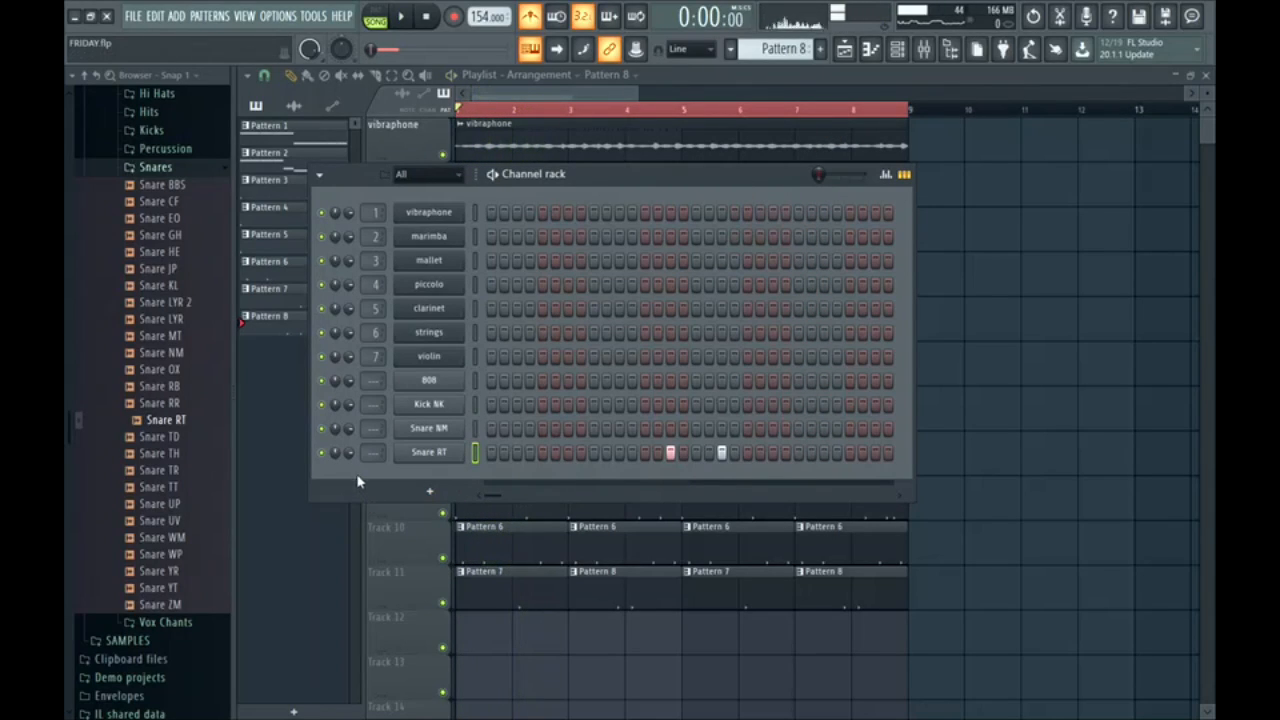
{"action": "key", "text": "space"}
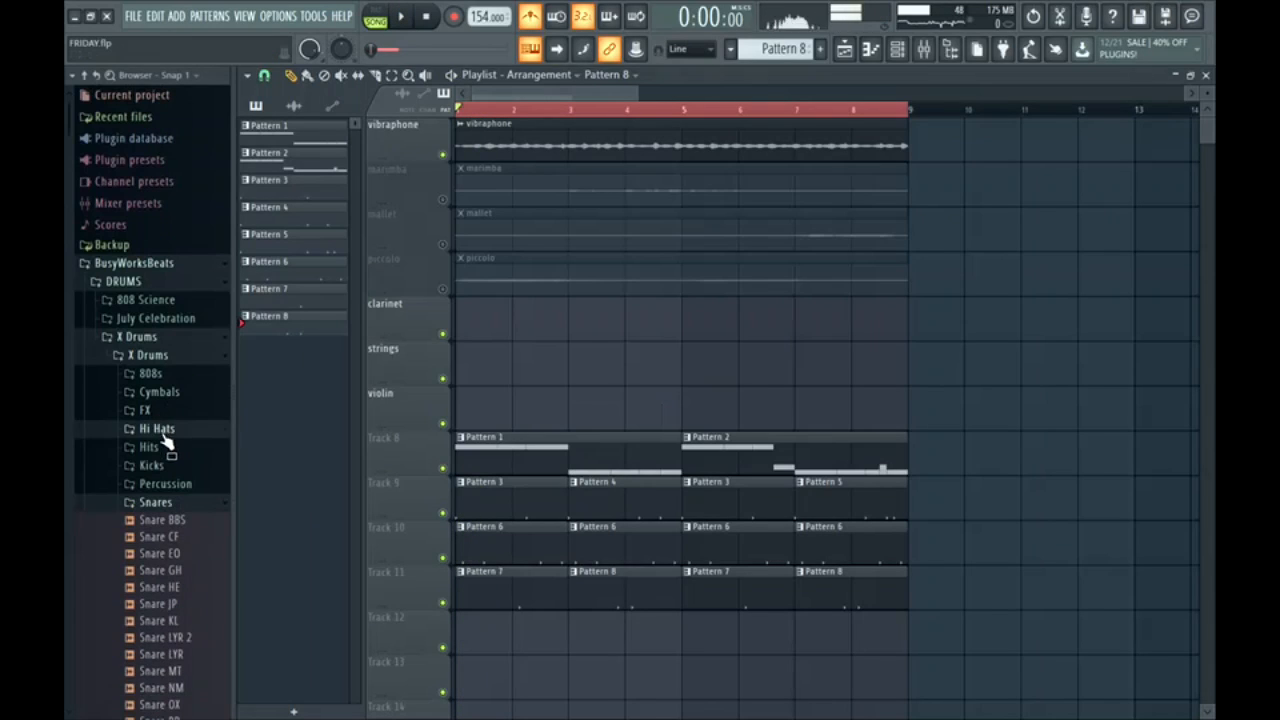
{"action": "left_click", "coordinate": [164, 434]}
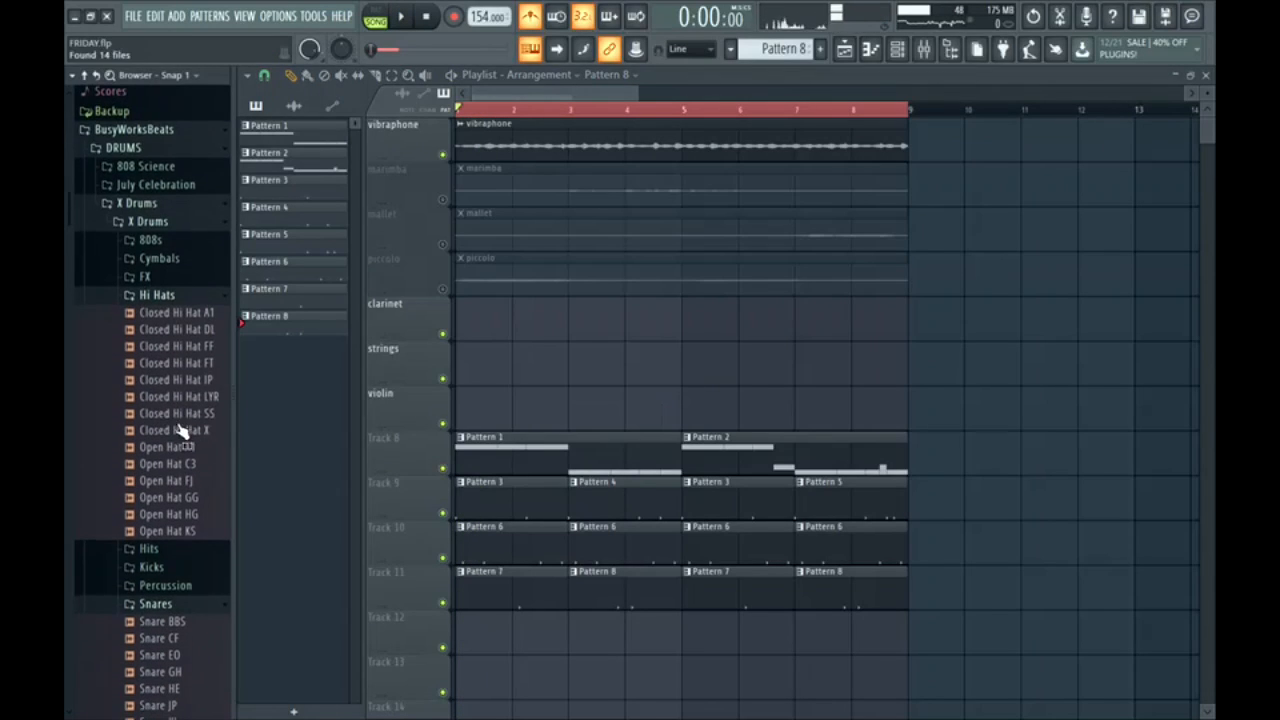
{"action": "right_click", "coordinate": [211, 360]}
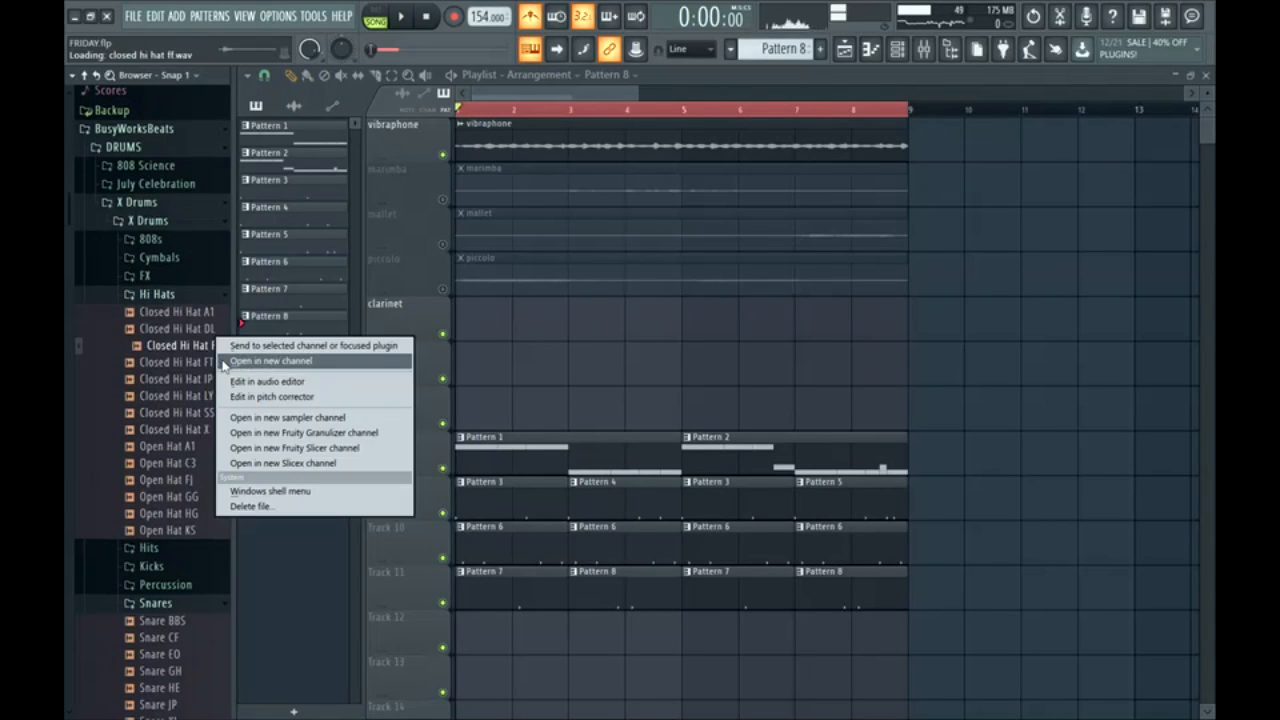
{"action": "left_click", "coordinate": [223, 361]}
{"action": "left_click_drag", "start_coordinate": [773, 482], "coordinate": [773, 440]}
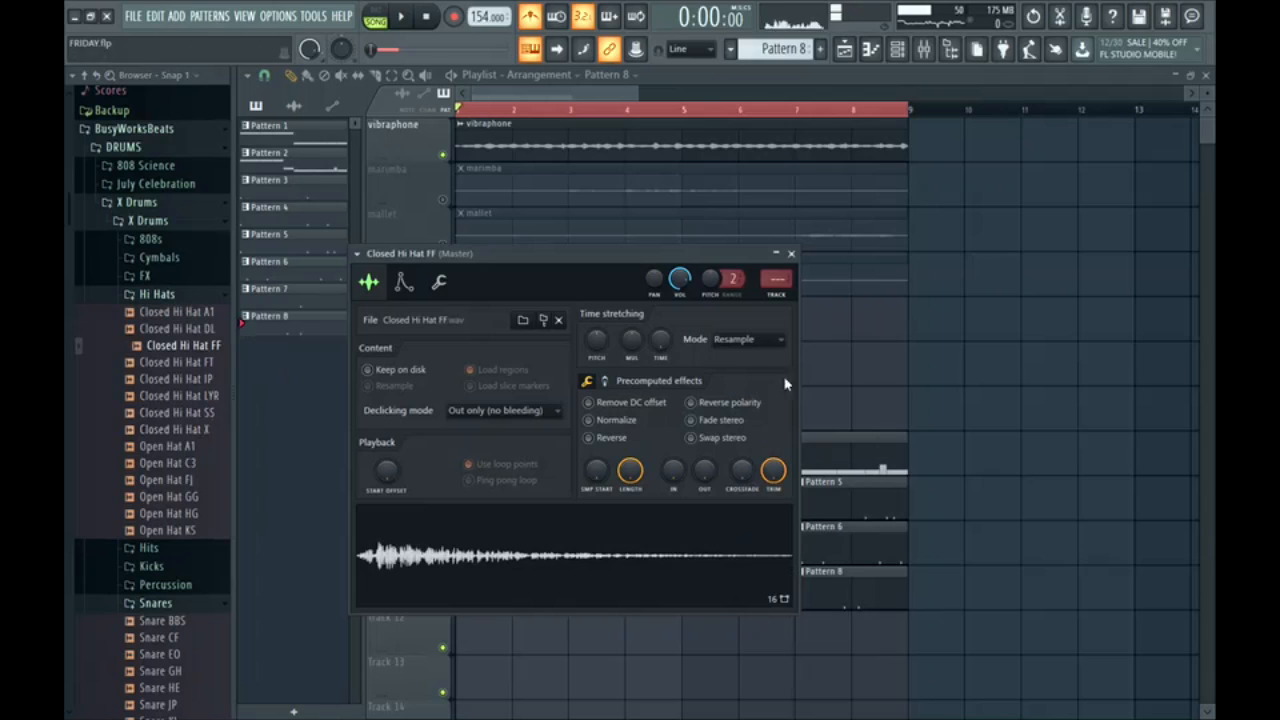
{"action": "left_click", "coordinate": [791, 254]}
Step: Create Pattern 9 and place it as a one-bar clip at bar 1 of Track 12
{"action": "left_click", "coordinate": [820, 49]}
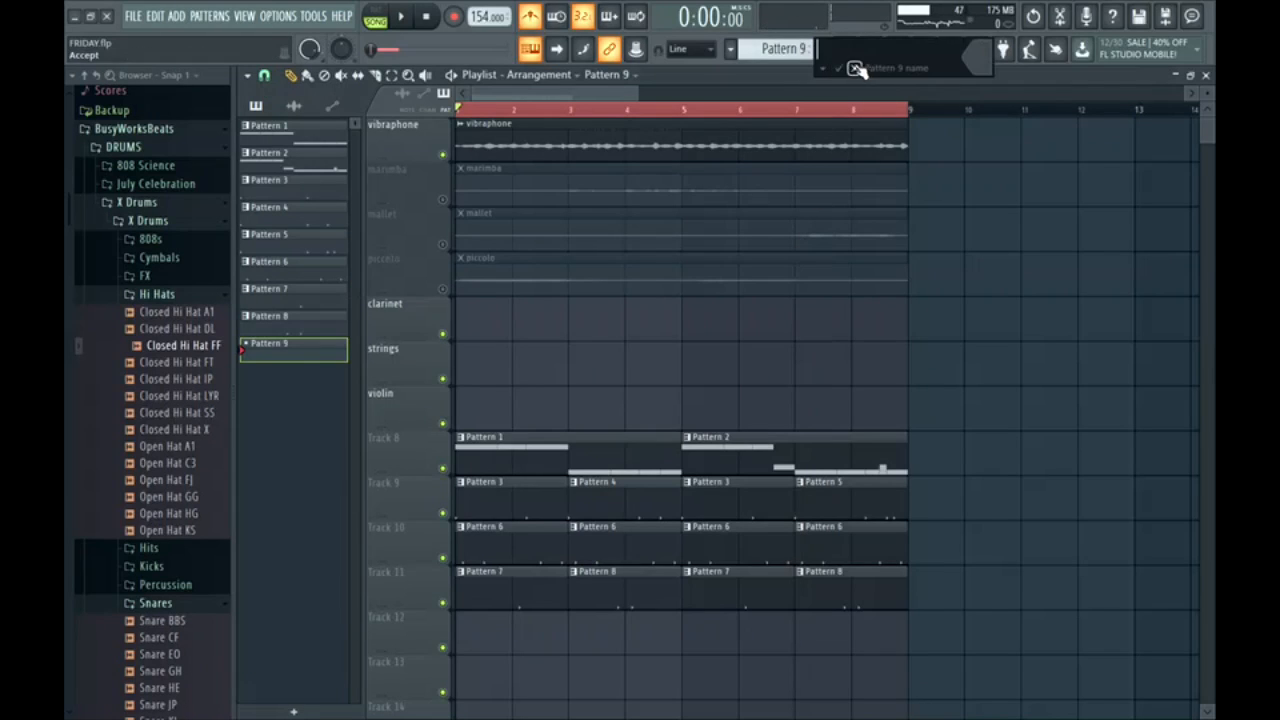
{"action": "scroll", "coordinate": [723, 254], "scroll_direction": "down", "scroll_amount": 3}
{"action": "left_click", "coordinate": [477, 497]}
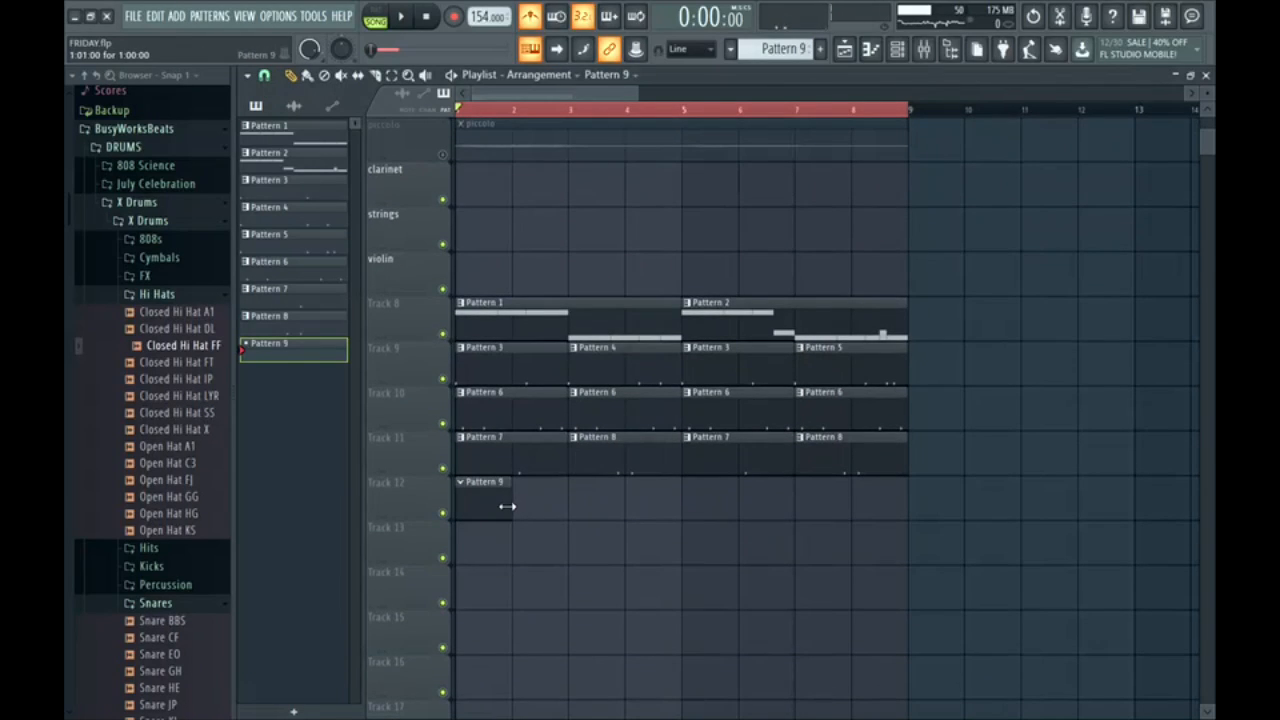
{"action": "left_click_drag", "start_coordinate": [509, 411], "coordinate": [842, 438]}
{"action": "left_click", "coordinate": [684, 497], "text": "ctrl"}
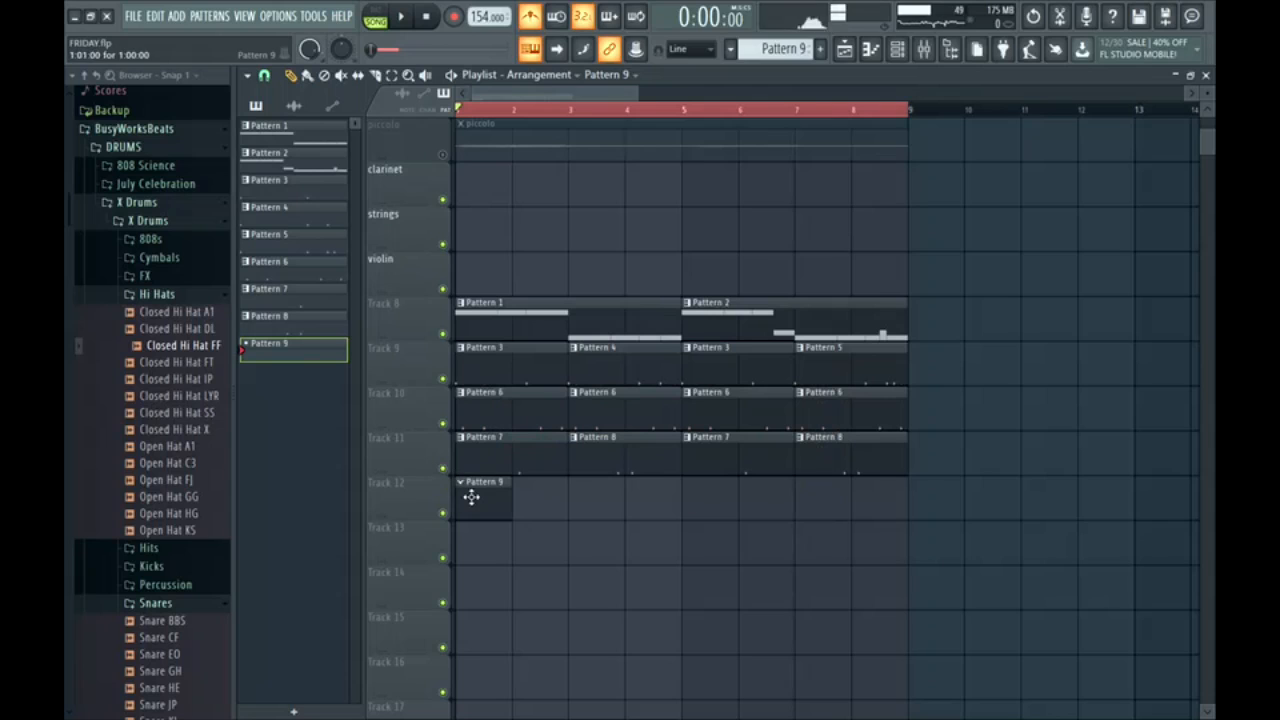
Step: Fill Closed Hi Hat FF every 2 steps in Pattern 9, leaving out step 3, and play the arrangement briefly
{"action": "left_click", "coordinate": [897, 49]}
{"action": "right_click", "coordinate": [457, 478]}
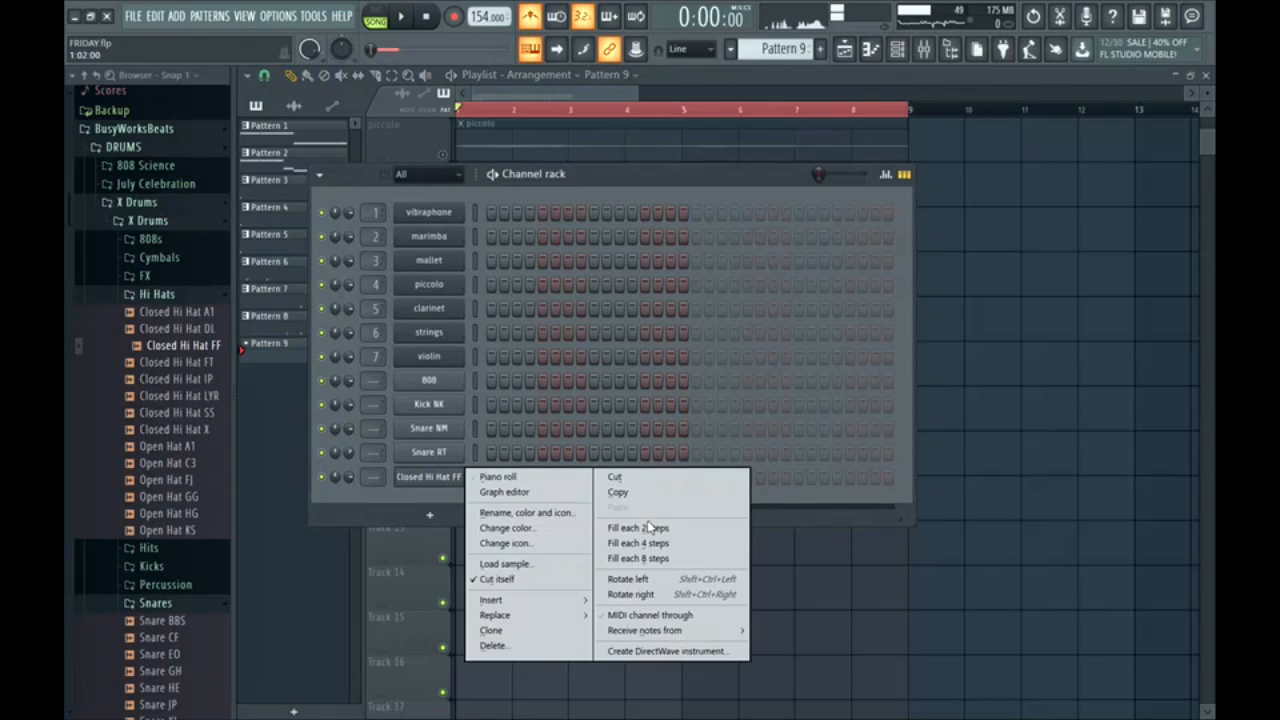
{"action": "left_click", "coordinate": [640, 530]}
{"action": "key", "text": "space"}
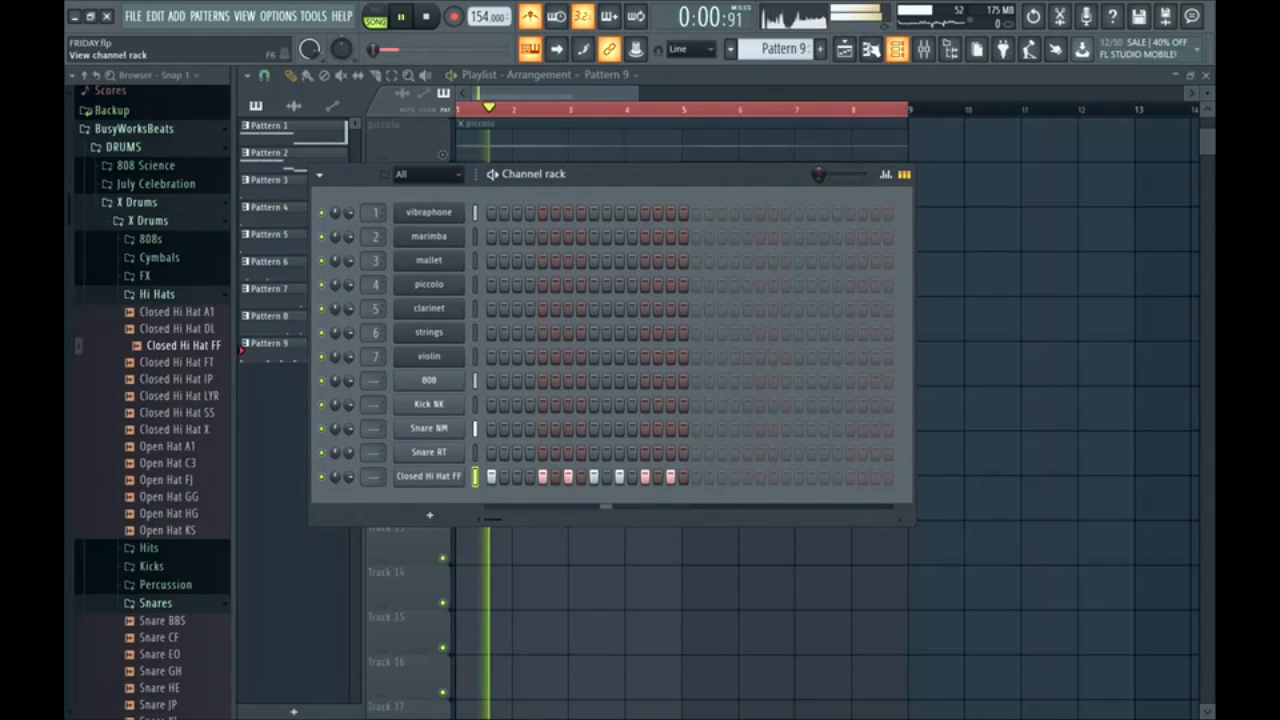
{"action": "left_click", "coordinate": [897, 49]}
{"action": "key", "text": "space"}
{"action": "left_click", "coordinate": [898, 52]}
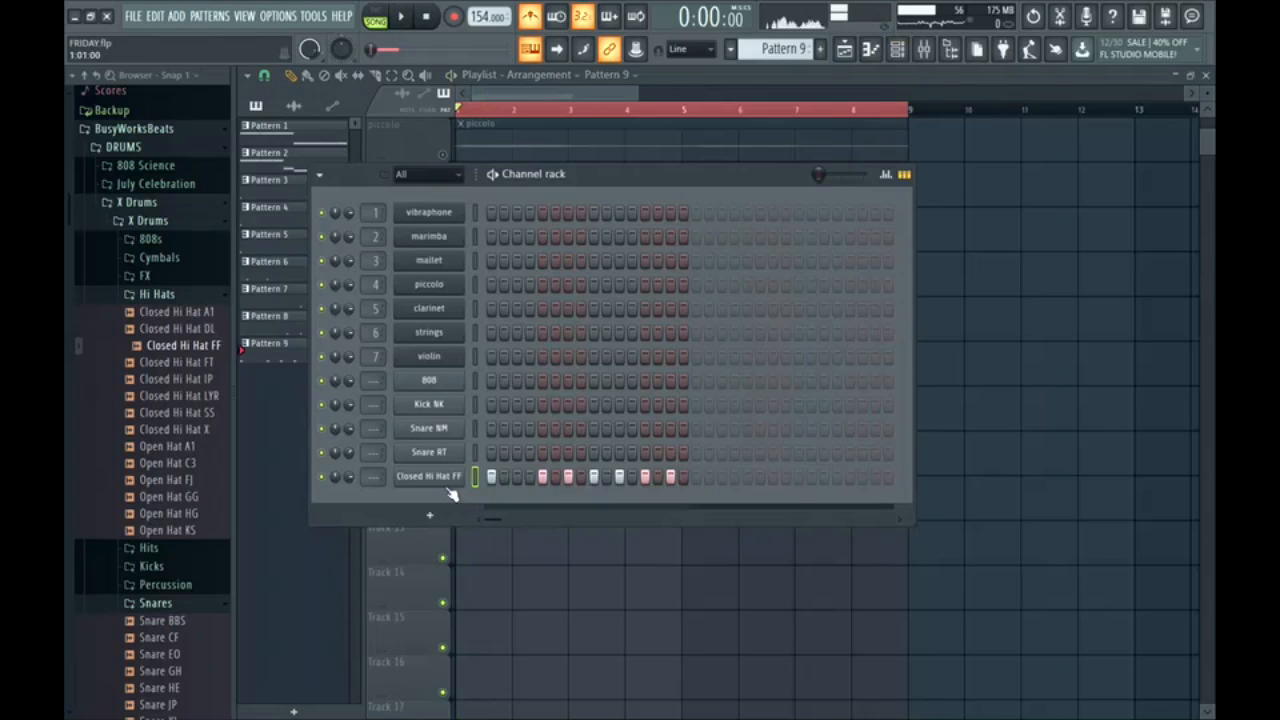
Step: Normalize the Closed Hi Hat FF sample, switch off the metronome, and close the channel rack
{"action": "left_click", "coordinate": [440, 480]}
{"action": "left_click", "coordinate": [589, 420]}
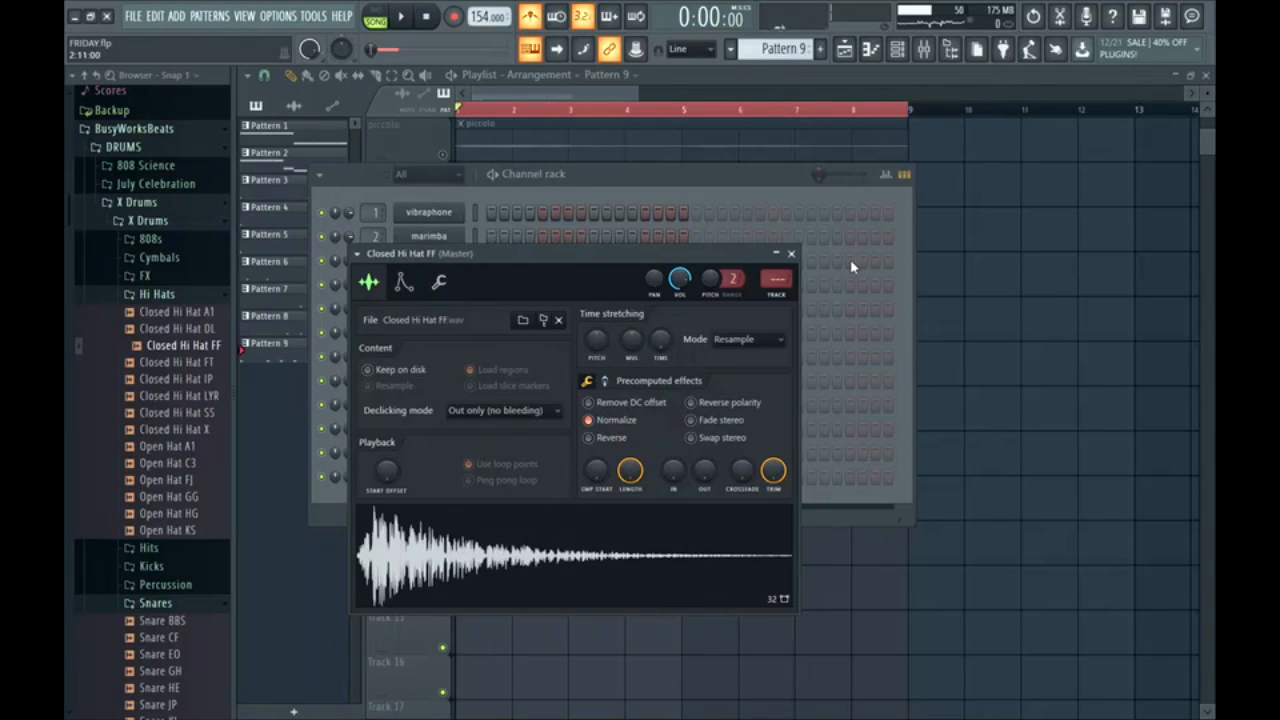
{"action": "left_click", "coordinate": [791, 253]}
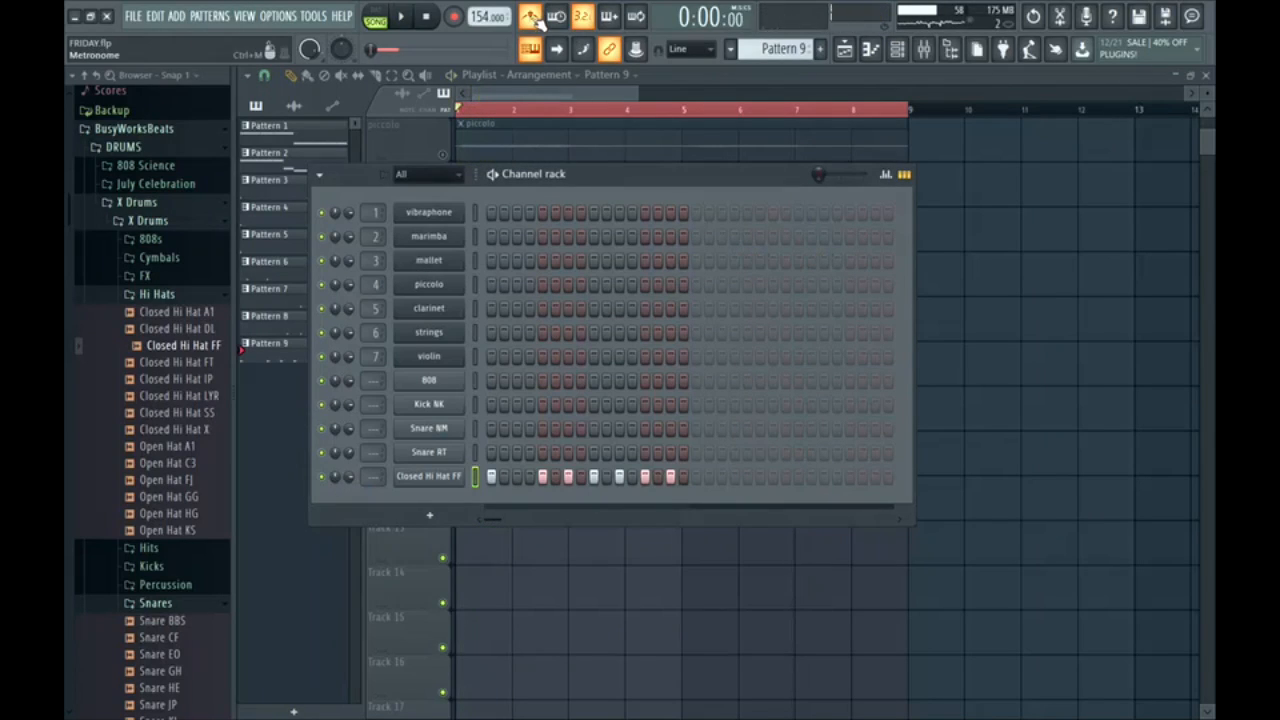
{"action": "key", "text": "space"}
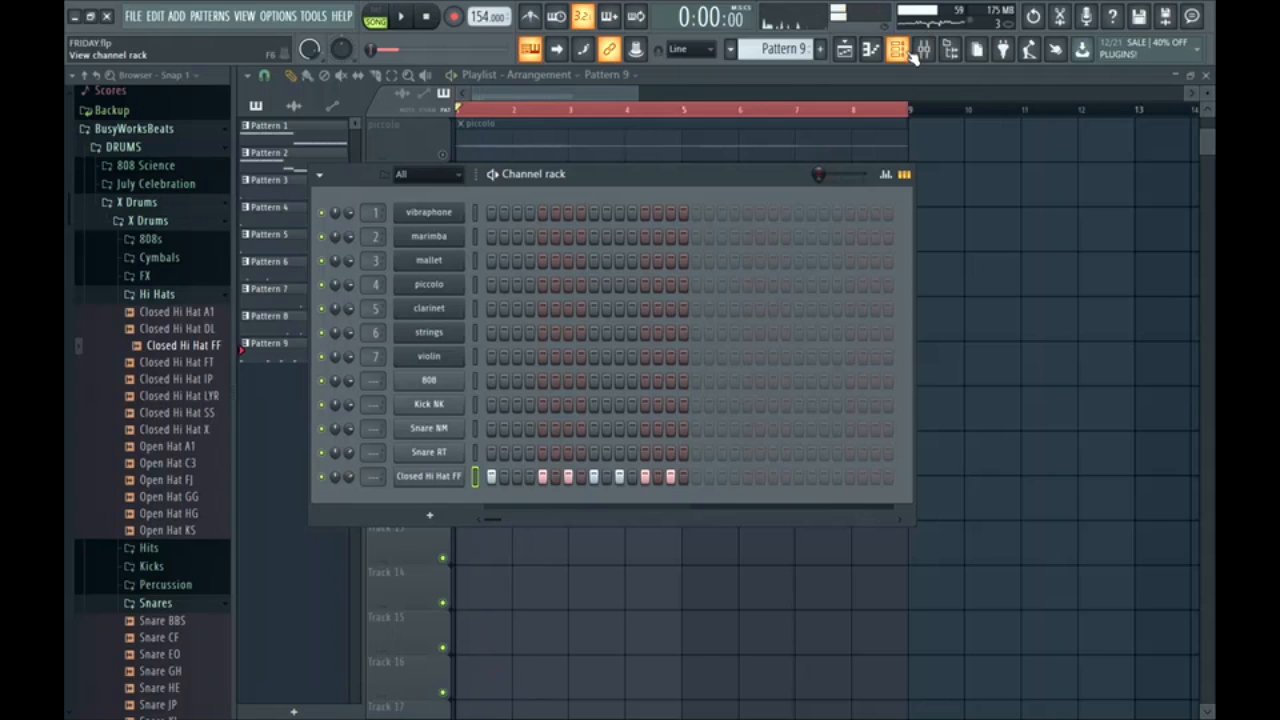
{"action": "left_click", "coordinate": [897, 49]}
Step: Create Pattern 10 at bar 2 of Track 12 and fill Closed Hi Hat FF every 2 steps while the arrangement plays
{"action": "left_click", "coordinate": [822, 50]}
{"action": "key", "text": "space"}
{"action": "left_click", "coordinate": [529, 500]}
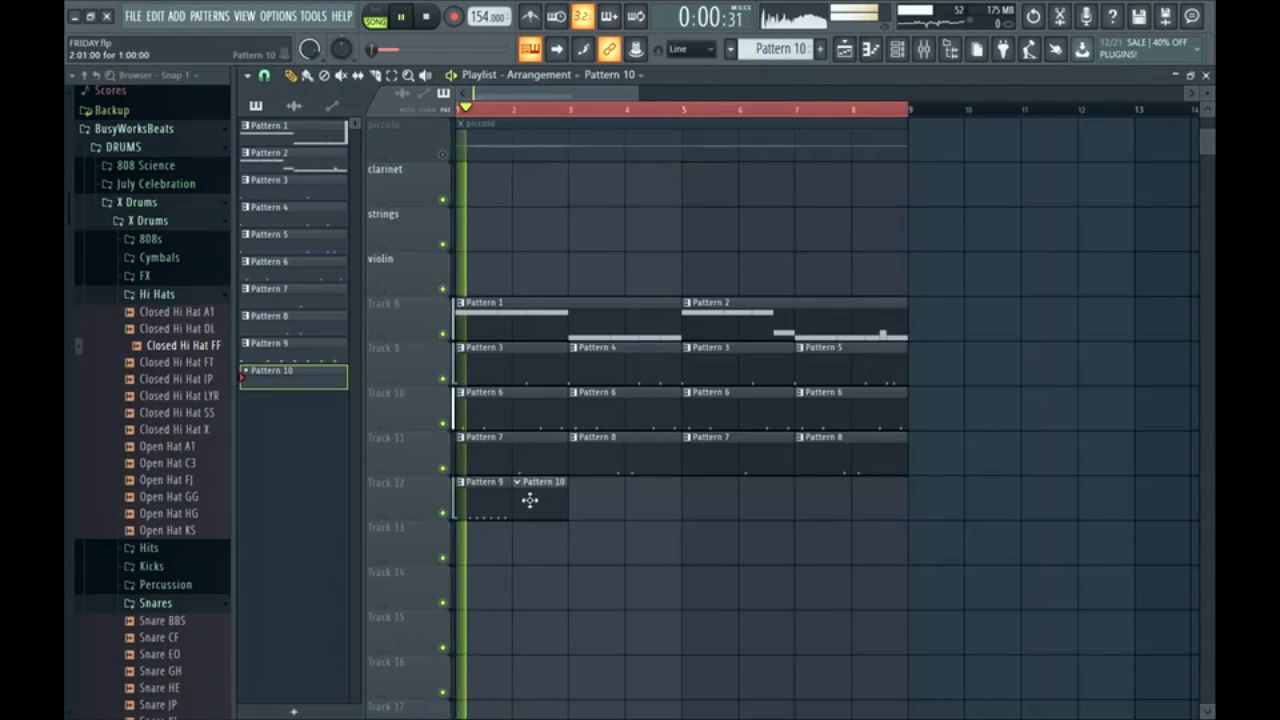
{"action": "left_click", "coordinate": [897, 49]}
{"action": "right_click", "coordinate": [445, 476]}
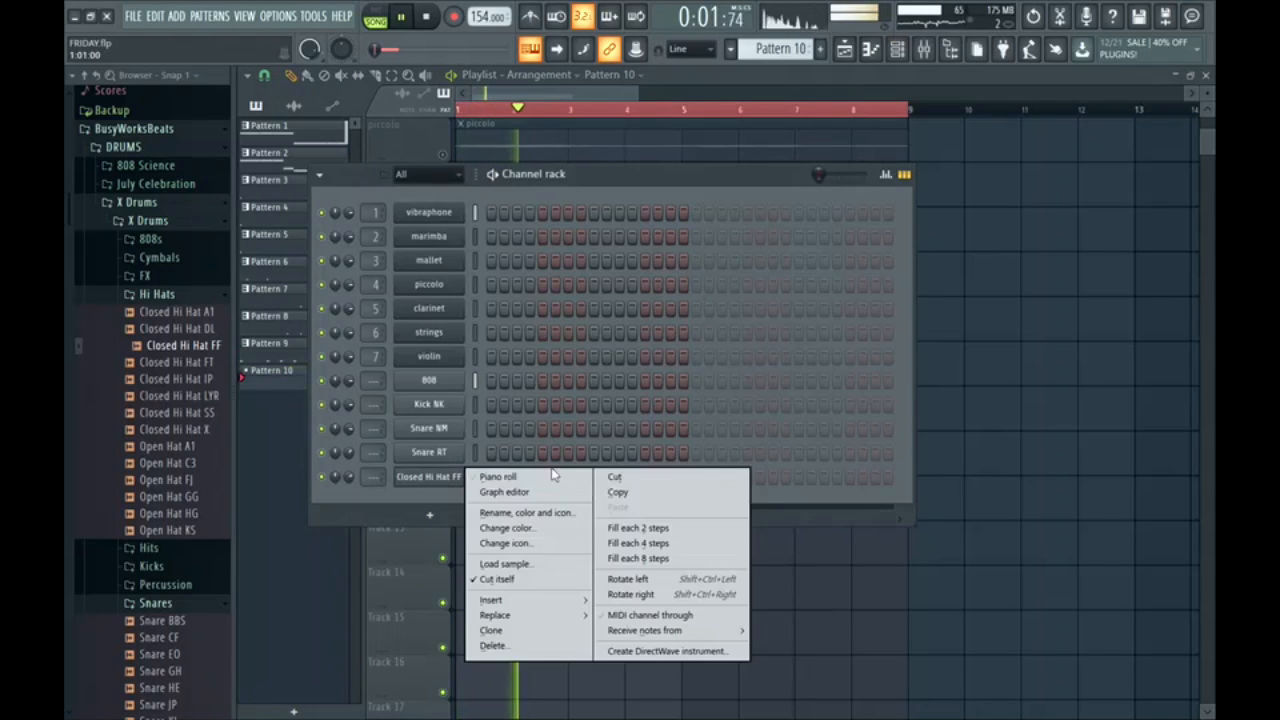
{"action": "left_click", "coordinate": [655, 523]}
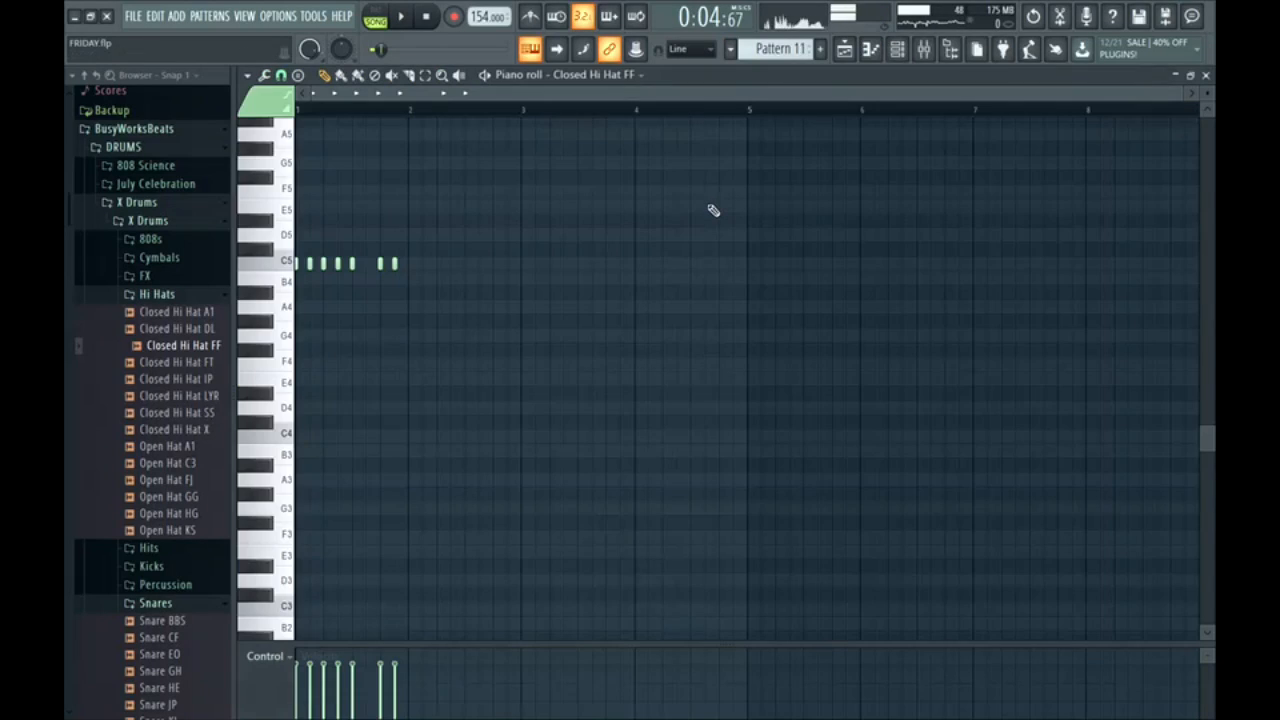
Step: Set the piano roll snap to 1/2 step and make a roll of three half-step C5 hi-hat notes starting on step 11 of Pattern 11
{"action": "scroll", "coordinate": [357, 163], "scroll_direction": "up", "scroll_amount": 5}
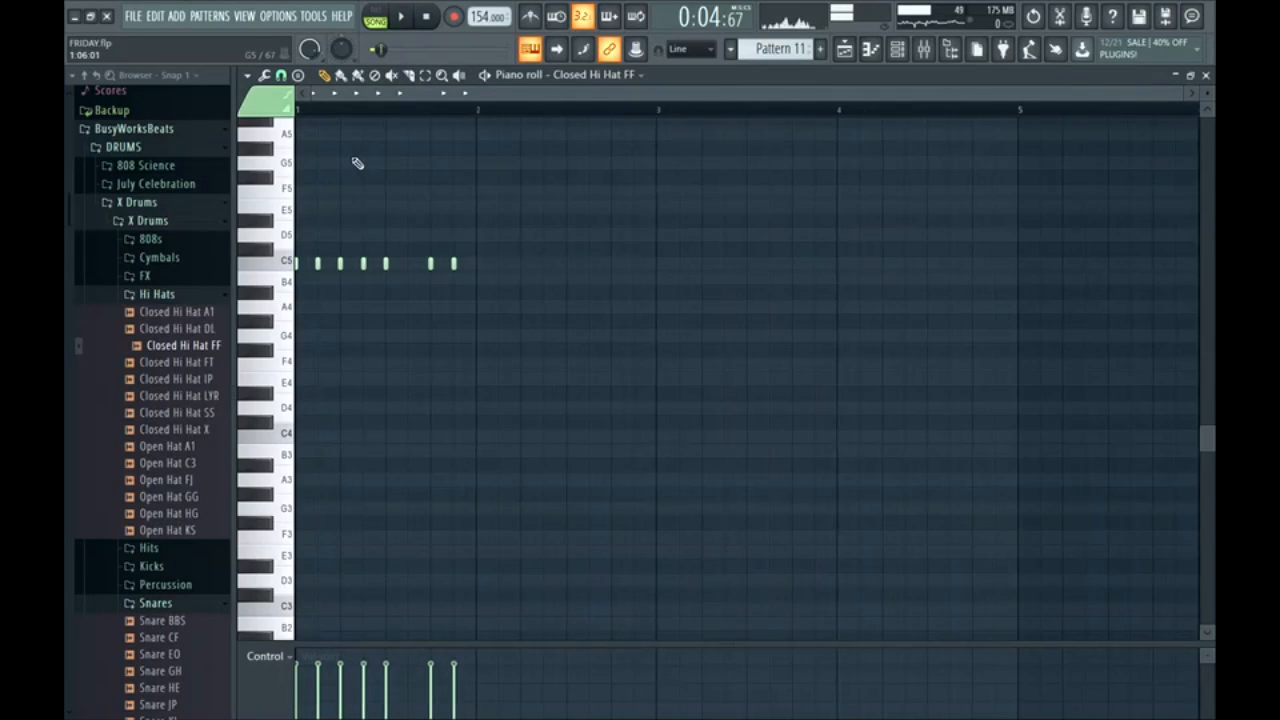
{"action": "left_click", "coordinate": [281, 75]}
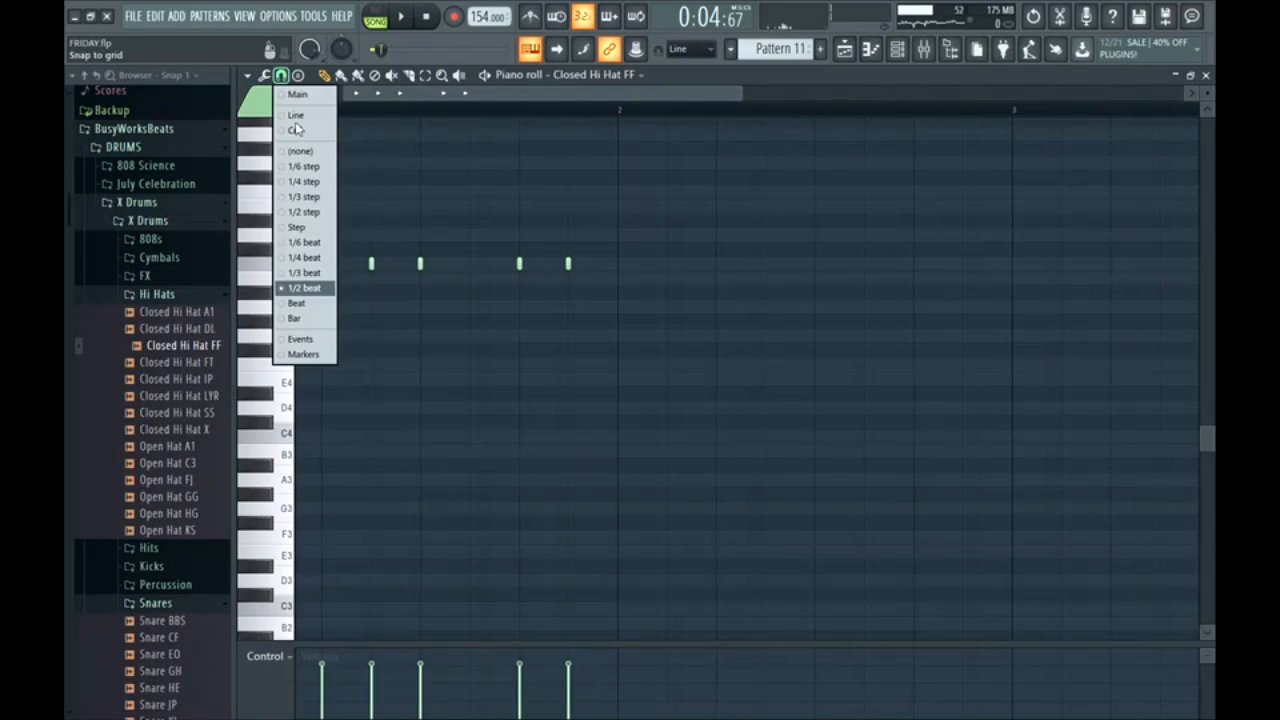
{"action": "left_click", "coordinate": [313, 216]}
{"action": "scroll", "coordinate": [470, 270], "scroll_direction": "up", "scroll_amount": 5, "text": "ctrl"}
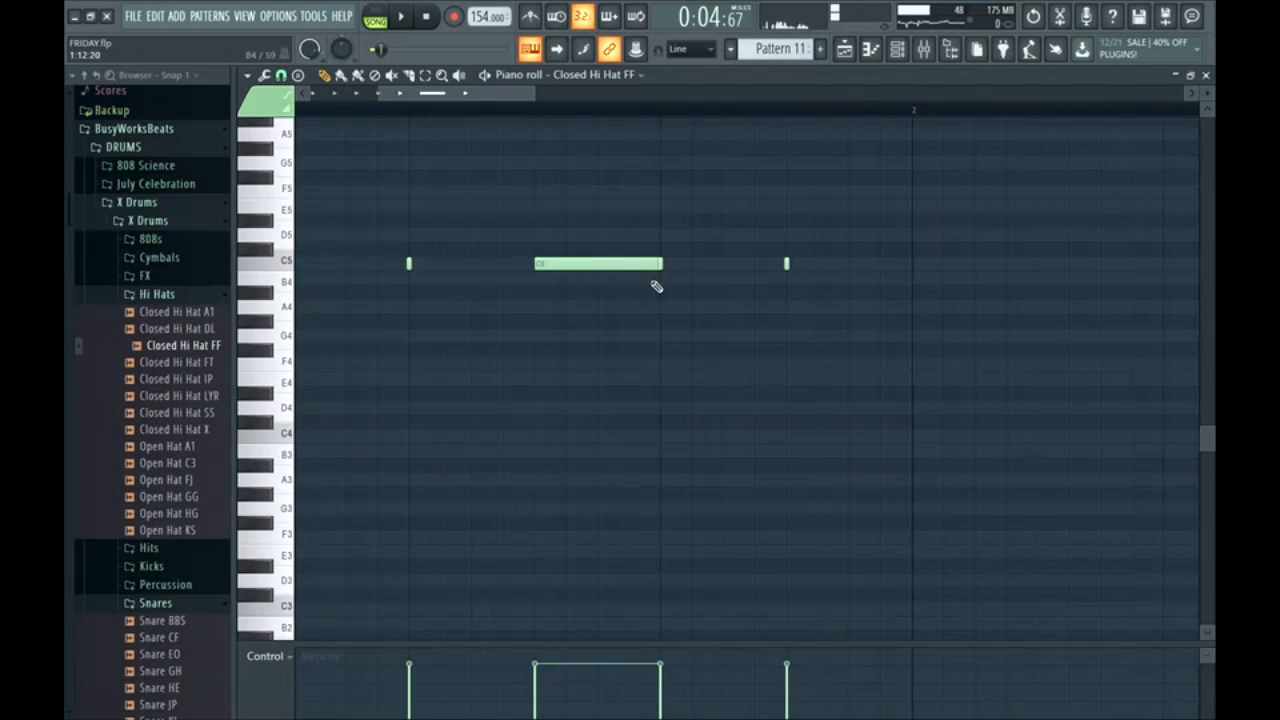
{"action": "right_click", "coordinate": [639, 264]}
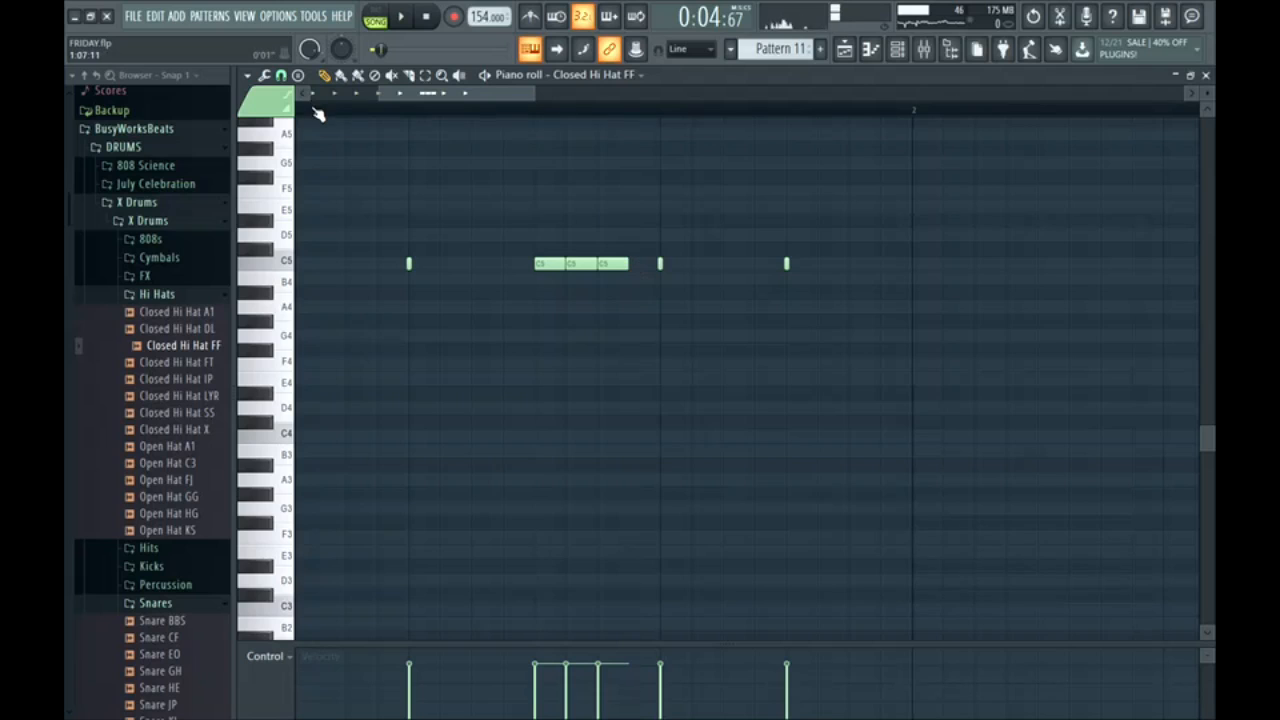
Step: Return to the playlist, duplicate Track 12's four hi-hat clips into bars 5 to 8, and play the arrangement
{"action": "key", "text": "space"}
{"action": "key", "text": "F5"}
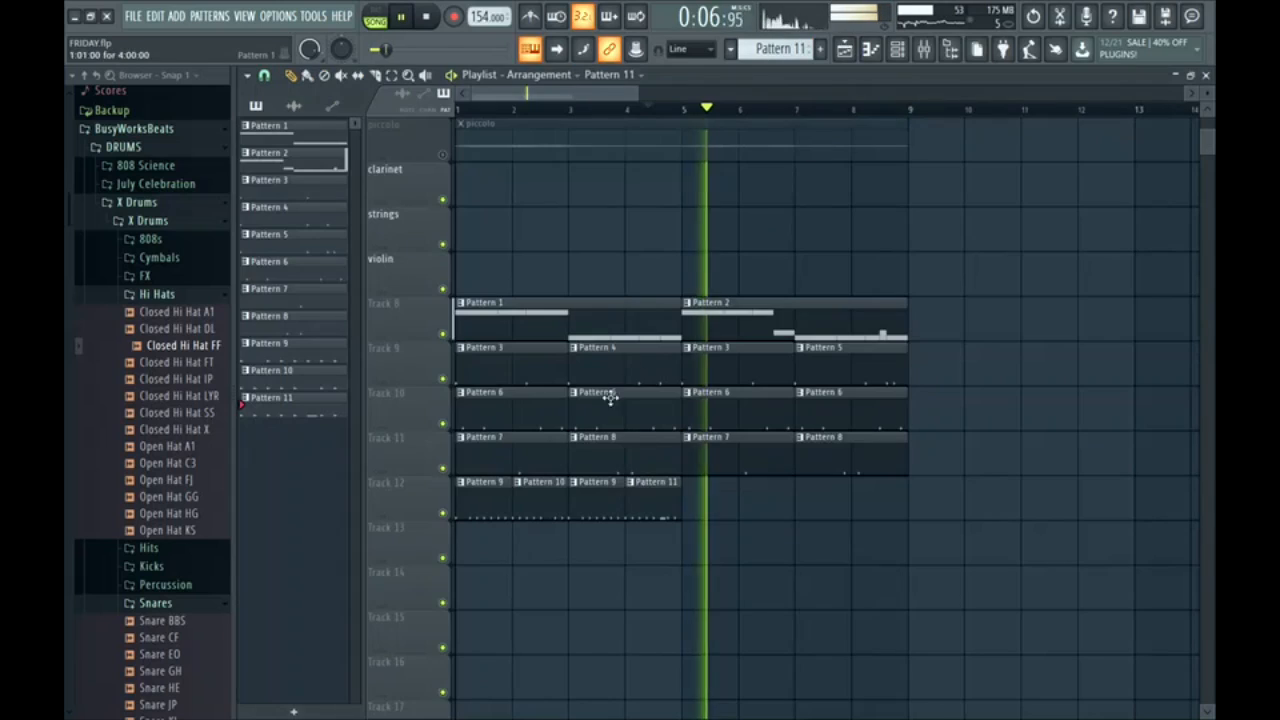
{"action": "key", "text": "space"}
{"action": "mouse_move", "coordinate": [668, 505]}
{"action": "left_mouse_down", "text": "ctrl"}
{"action": "mouse_move", "coordinate": [485, 503]}
{"action": "mouse_move", "coordinate": [717, 508]}
{"action": "left_mouse_up", "text": "ctrl"}
{"action": "key", "text": "space"}
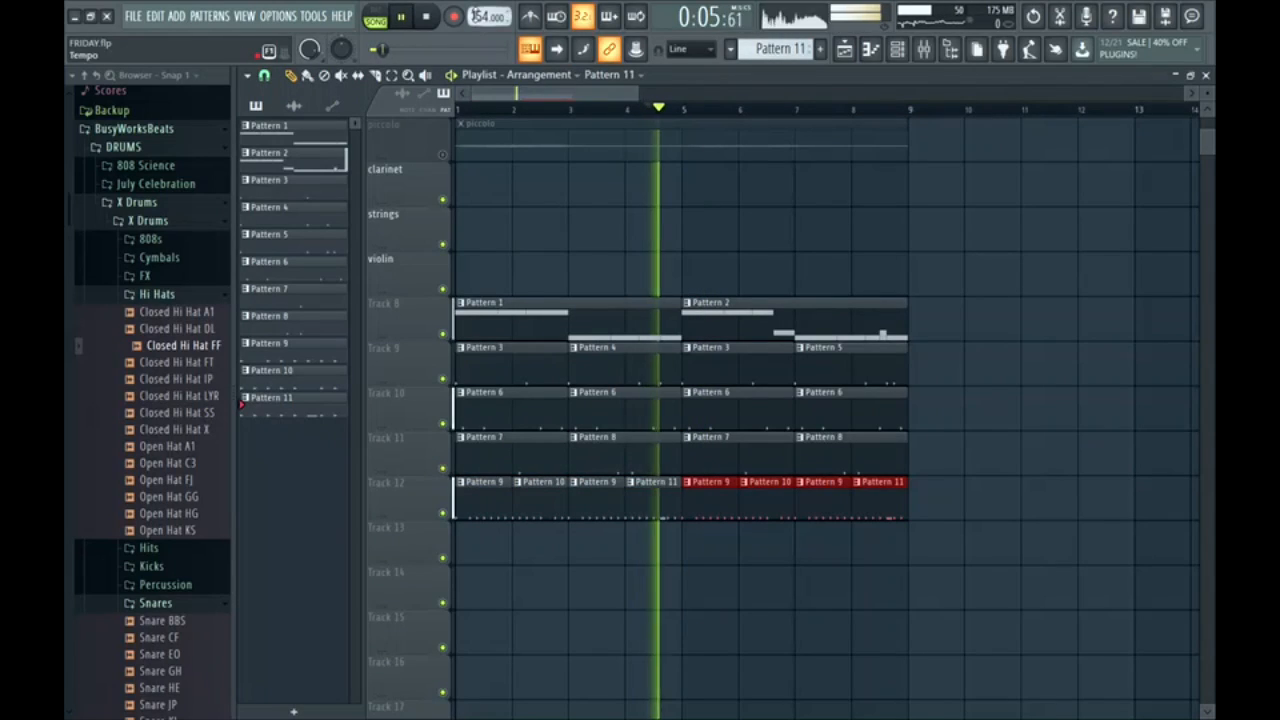
Step: Stop playback, load Metal Perc ER from the Percussion folder into a new channel, and normalize the sample
{"action": "scroll", "coordinate": [140, 400], "scroll_direction": "down", "scroll_amount": 7}
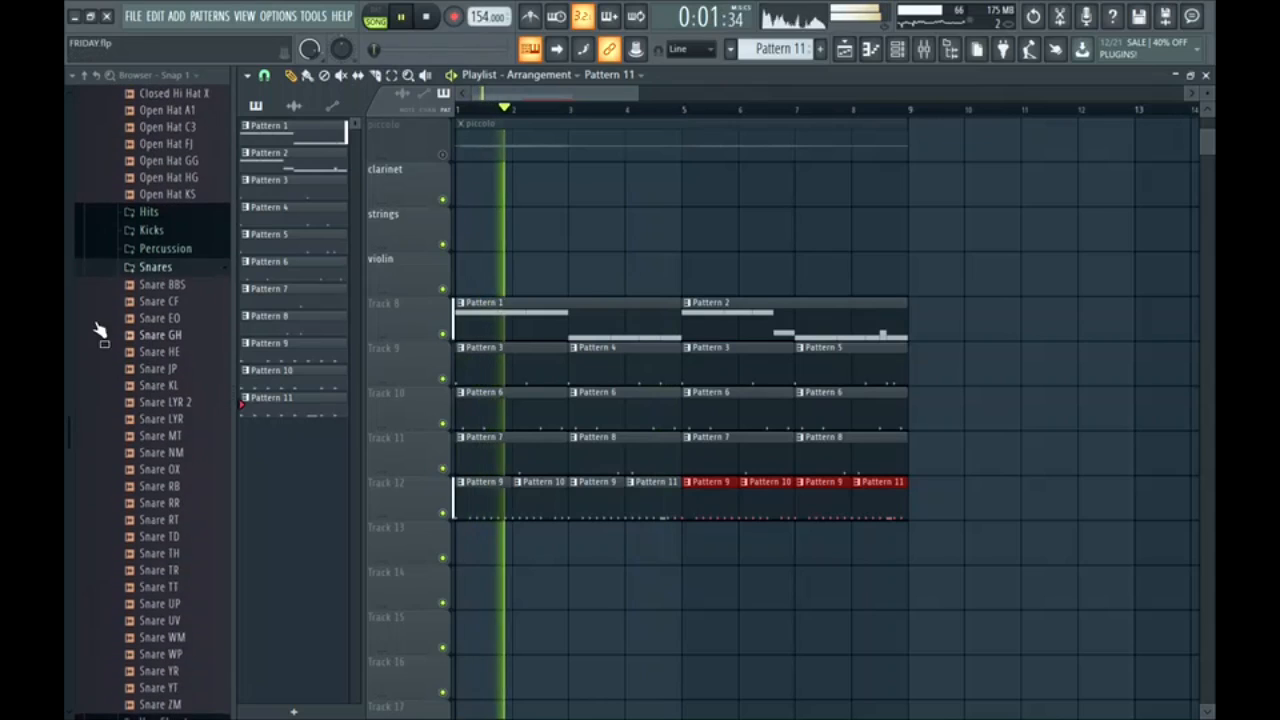
{"action": "key", "text": "space"}
{"action": "left_click", "coordinate": [165, 248]}
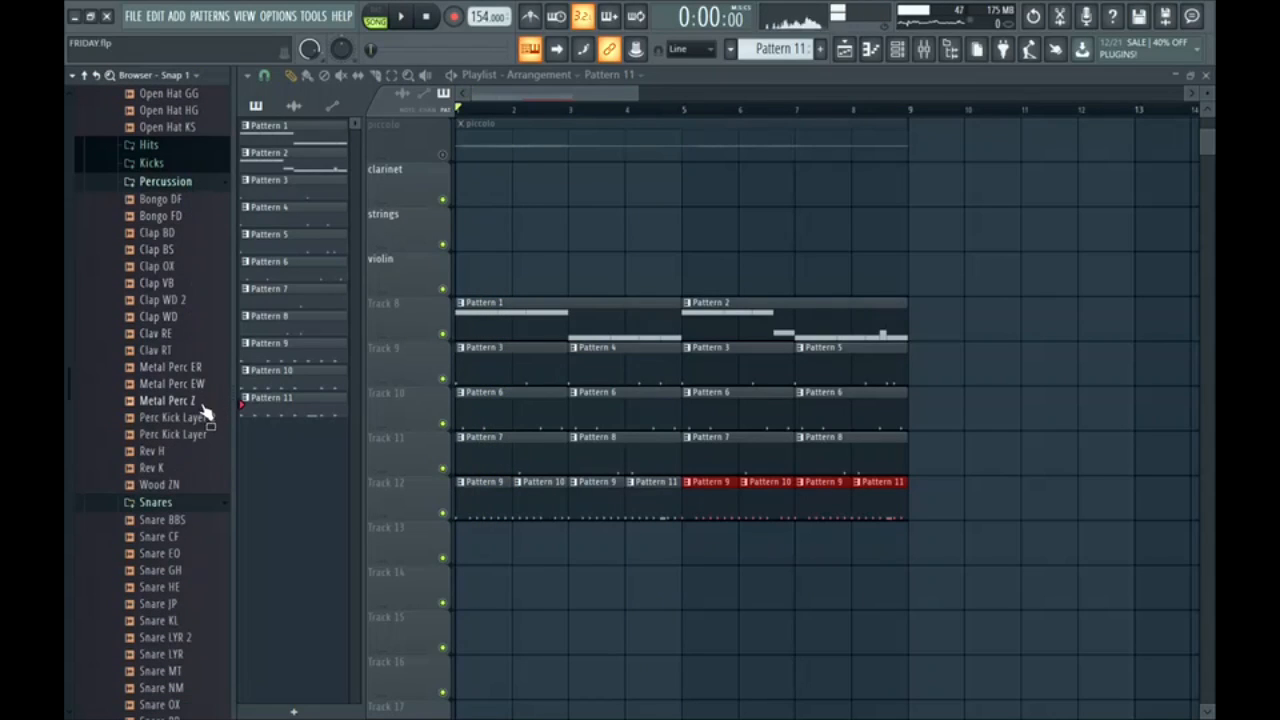
{"action": "left_click", "coordinate": [203, 370]}
{"action": "right_click", "coordinate": [205, 375]}
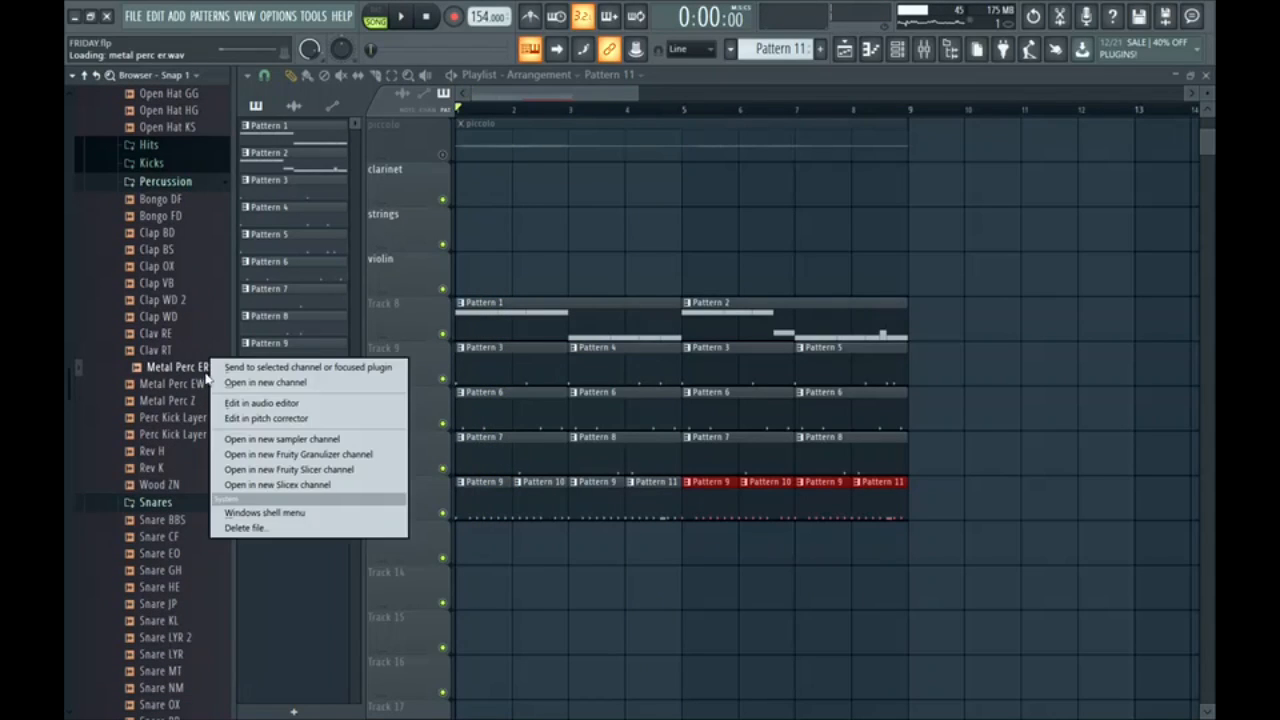
{"action": "left_click", "coordinate": [214, 381]}
{"action": "left_click", "coordinate": [621, 443]}
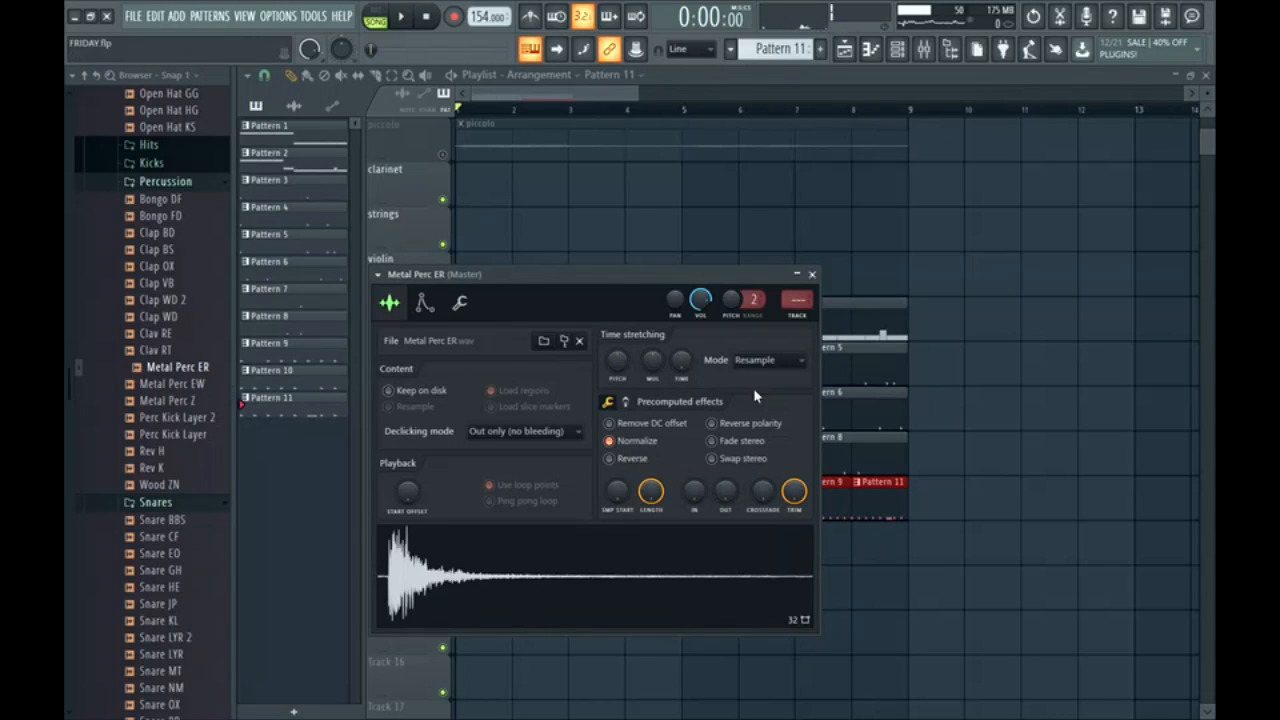
{"action": "left_click", "coordinate": [813, 275]}
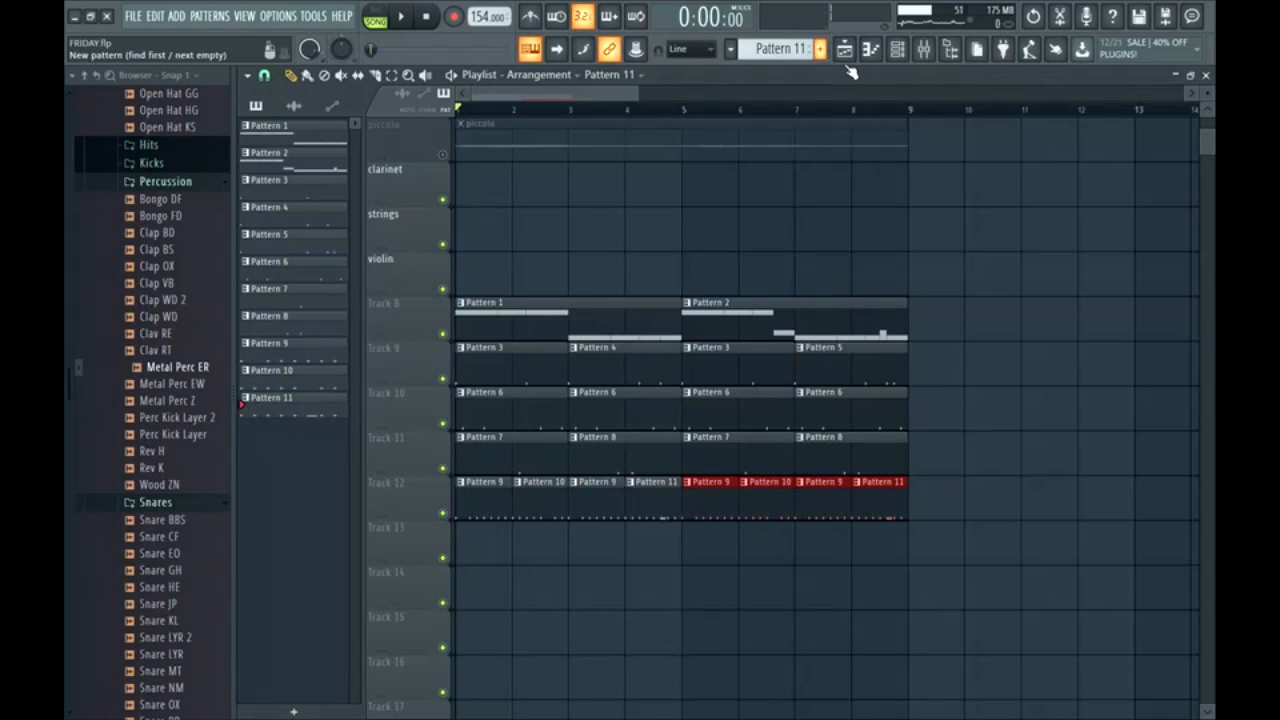
Step: Create Pattern 12 with clips at bars 2, 4, 6 and 8 of Track 13, and add Metal Perc ER hits on steps 5 and 7
{"action": "left_click", "coordinate": [820, 49]}
{"action": "left_click", "coordinate": [480, 560]}
{"action": "key", "text": "F6"}
{"action": "key", "text": "space"}
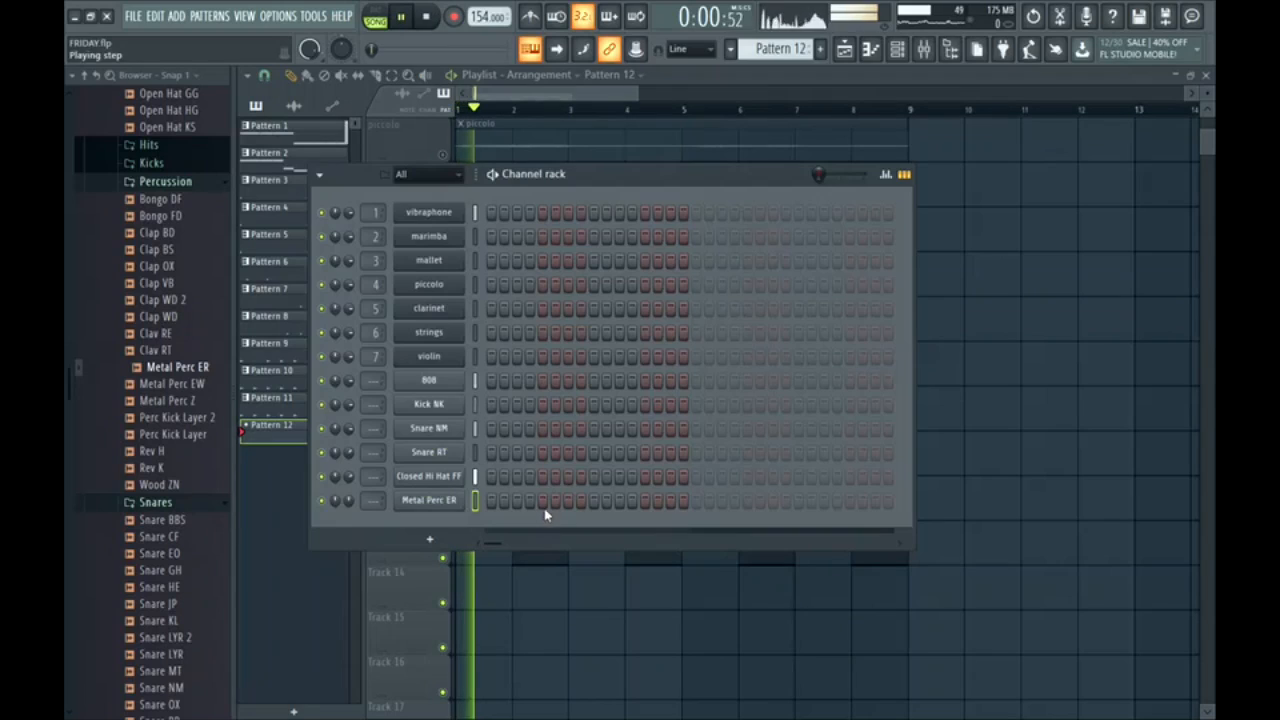
{"action": "left_click", "coordinate": [542, 500]}
{"action": "left_click", "coordinate": [566, 500]}
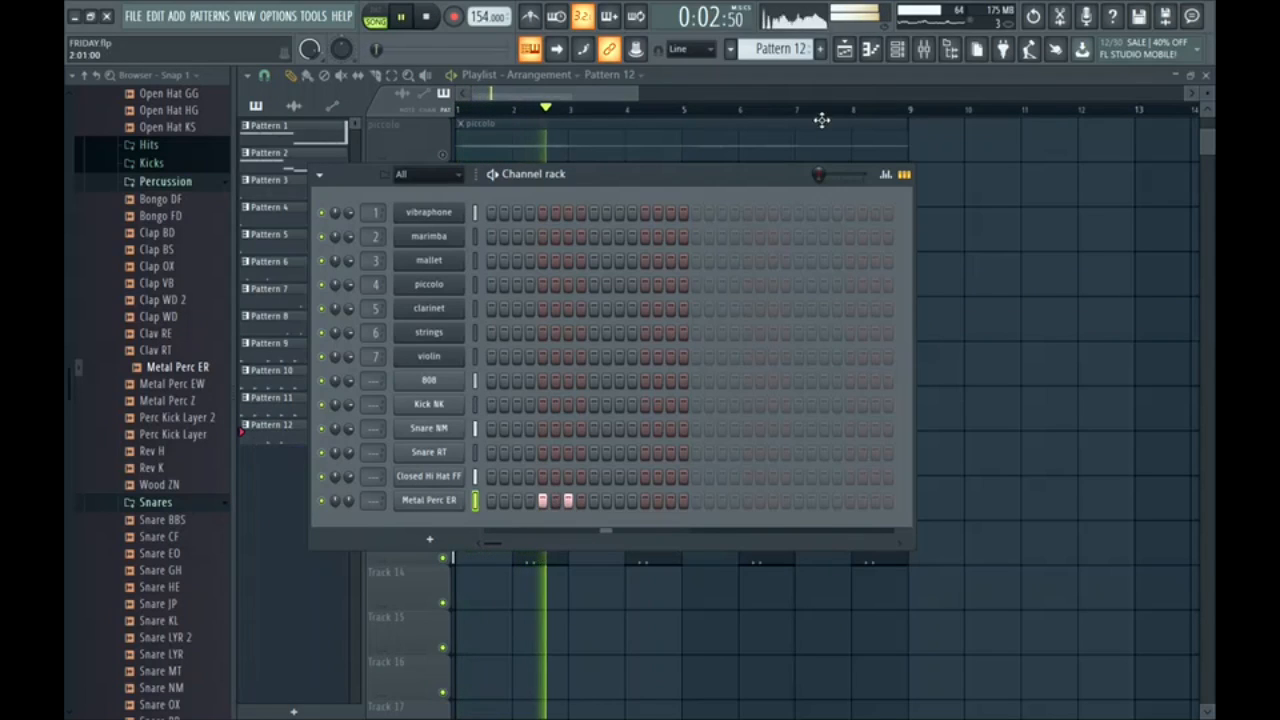
Step: Move the Pattern 12 clips on Track 13 to bars 1, 3, 5 and 7 and play the arrangement
{"action": "key", "text": "space"}
{"action": "left_click", "coordinate": [900, 49]}
{"action": "left_click_drag", "start_coordinate": [891, 548], "coordinate": [550, 555]}
{"action": "left_click_drag", "start_coordinate": [533, 552], "coordinate": [467, 551]}
{"action": "key", "text": "space"}
{"action": "left_click", "coordinate": [897, 49]}
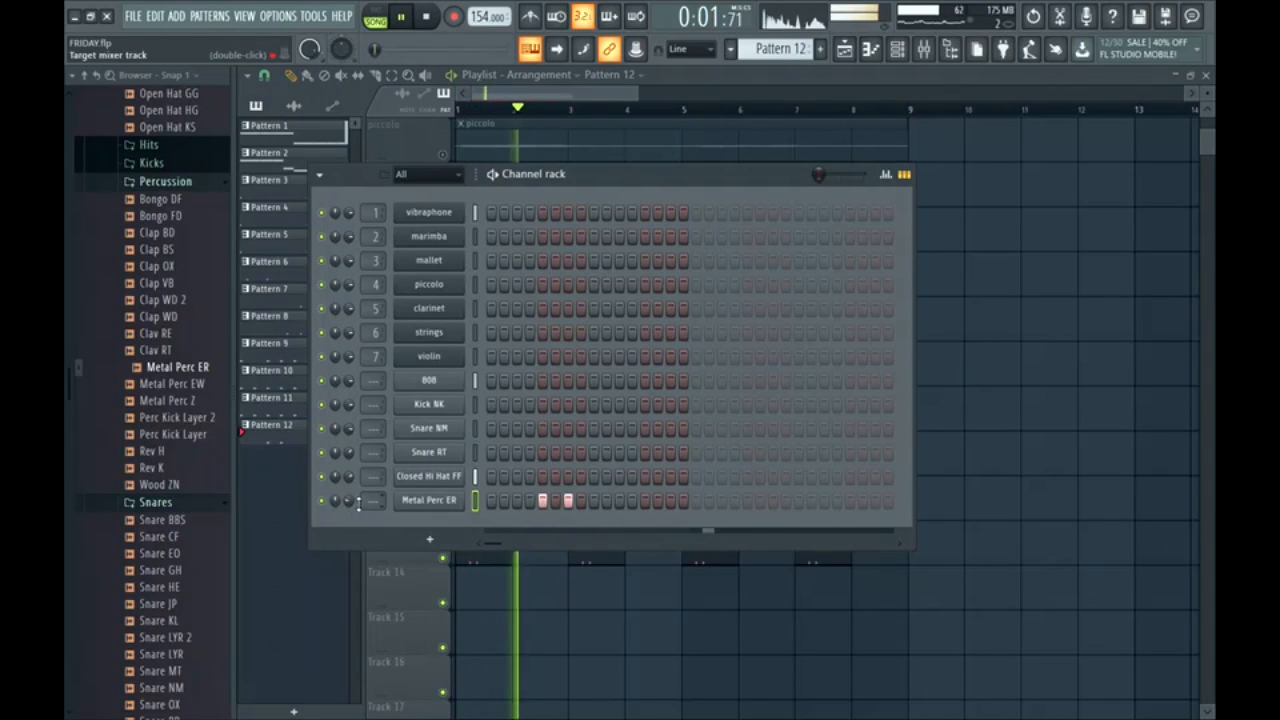
{"action": "left_click", "coordinate": [897, 49]}
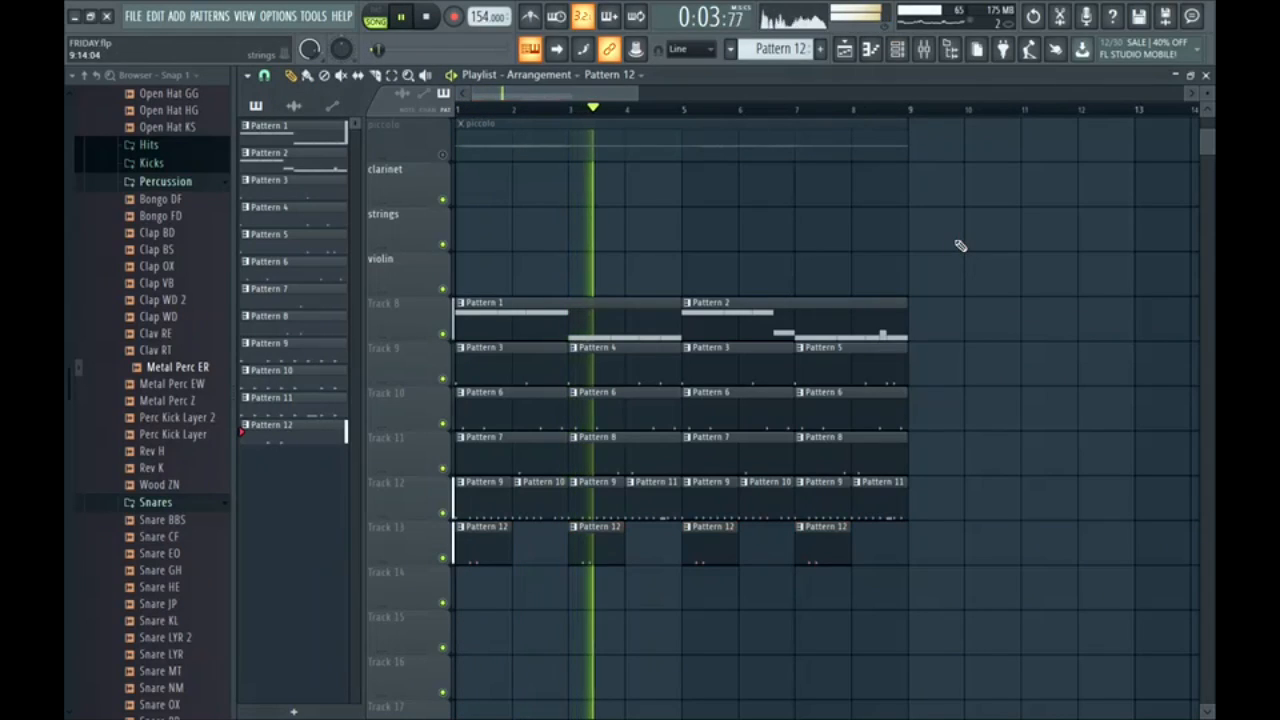
Step: Stop playback and load Open Hat C3 from the Hi Hats folder into a new channel
{"action": "scroll", "coordinate": [677, 320], "scroll_direction": "down", "scroll_amount": 2}
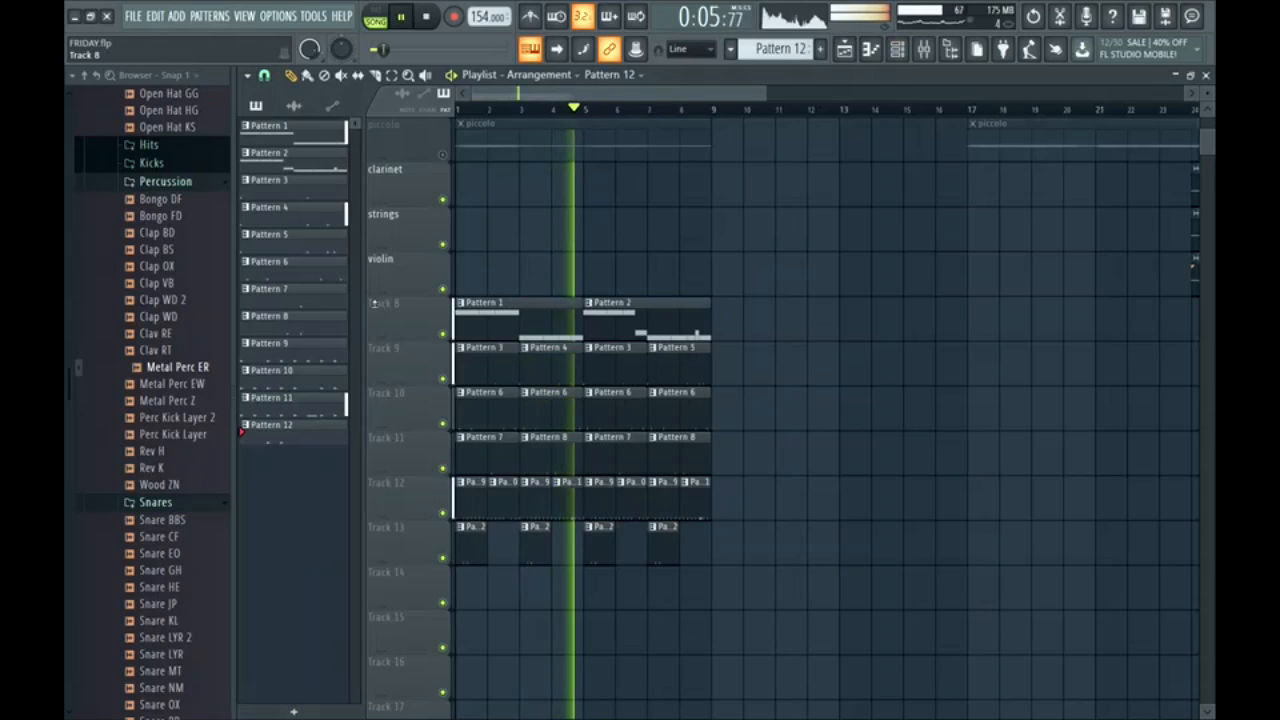
{"action": "key", "text": "space"}
{"action": "scroll", "coordinate": [375, 292], "scroll_direction": "up", "scroll_amount": 3}
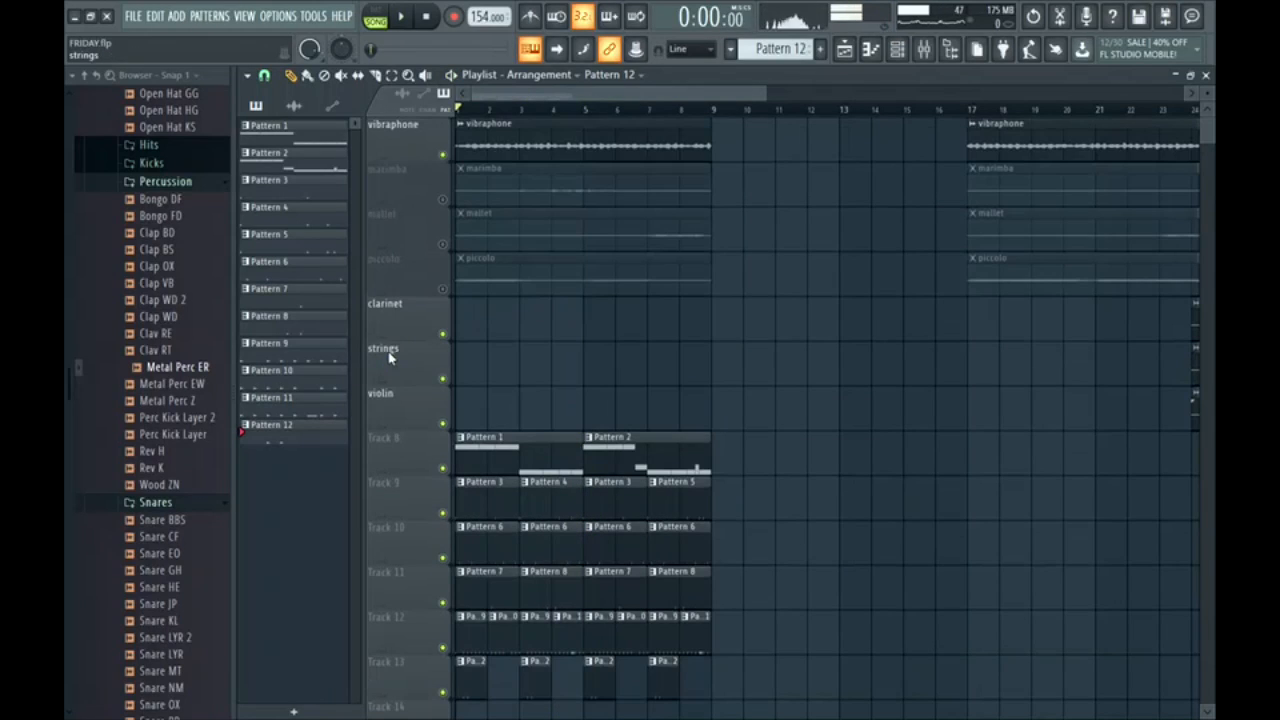
{"action": "scroll", "coordinate": [137, 371], "scroll_direction": "up", "scroll_amount": 6}
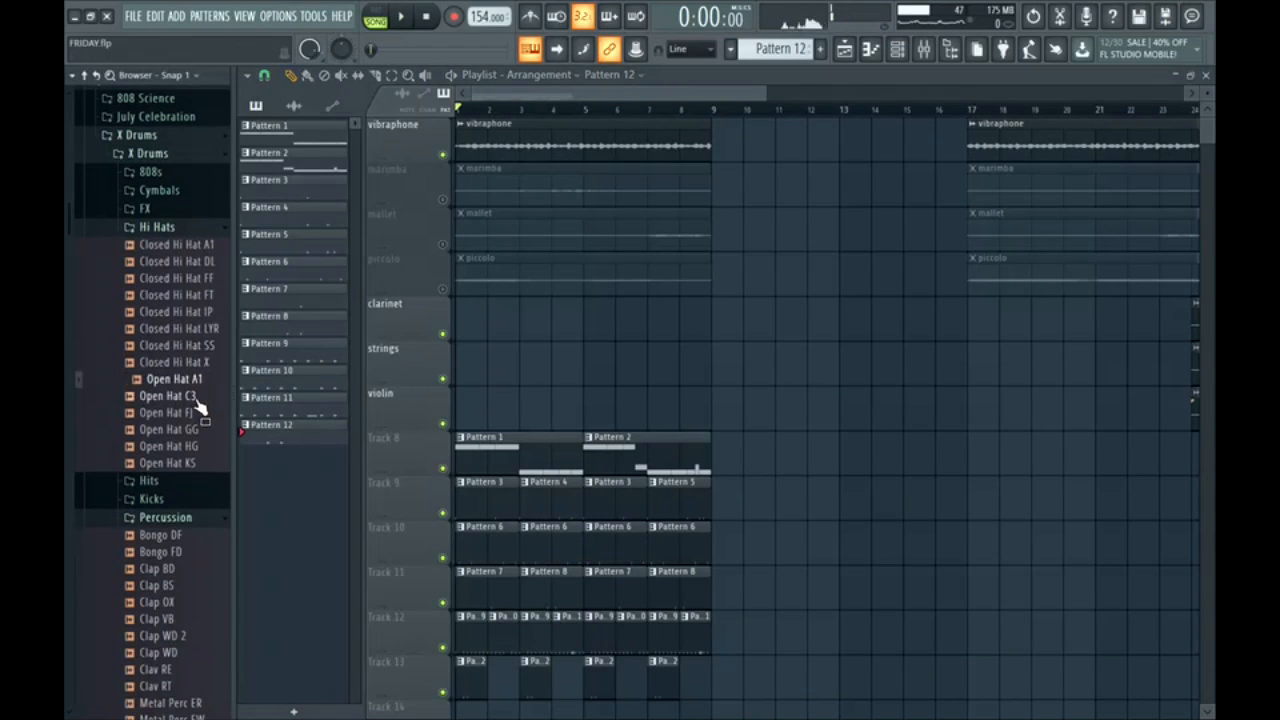
{"action": "left_click", "coordinate": [197, 397]}
{"action": "right_click", "coordinate": [198, 398]}
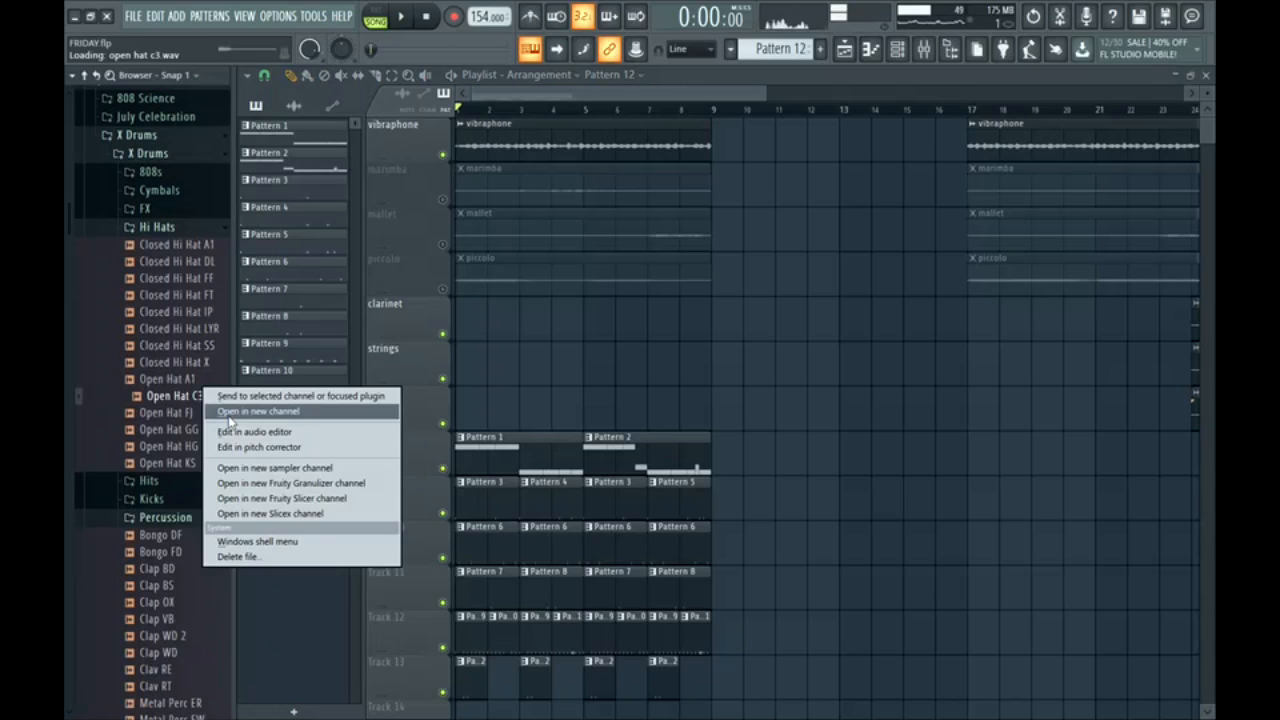
{"action": "left_click", "coordinate": [230, 413]}
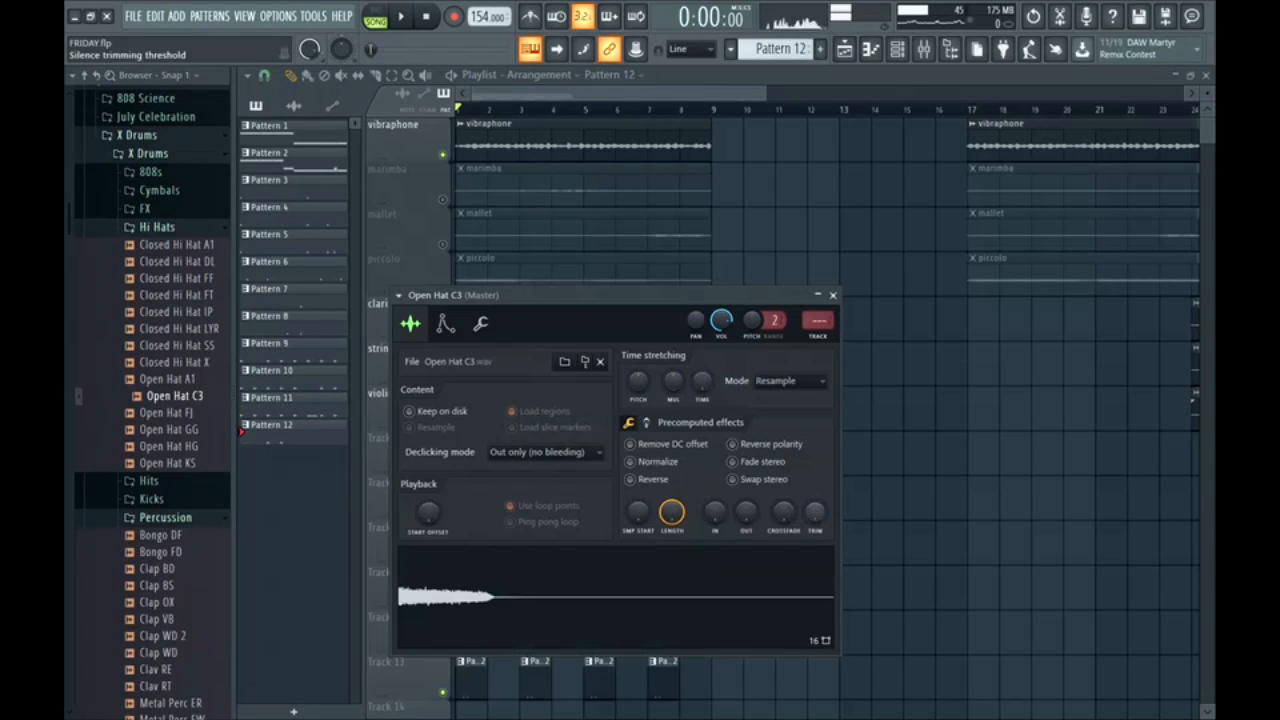
Step: Raise the Open Hat C3 trim and enable its volume envelope with a raised hold and zero attack, decay, sustain and release
{"action": "left_click_drag", "start_coordinate": [815, 512], "coordinate": [815, 450]}
{"action": "left_click", "coordinate": [445, 324]}
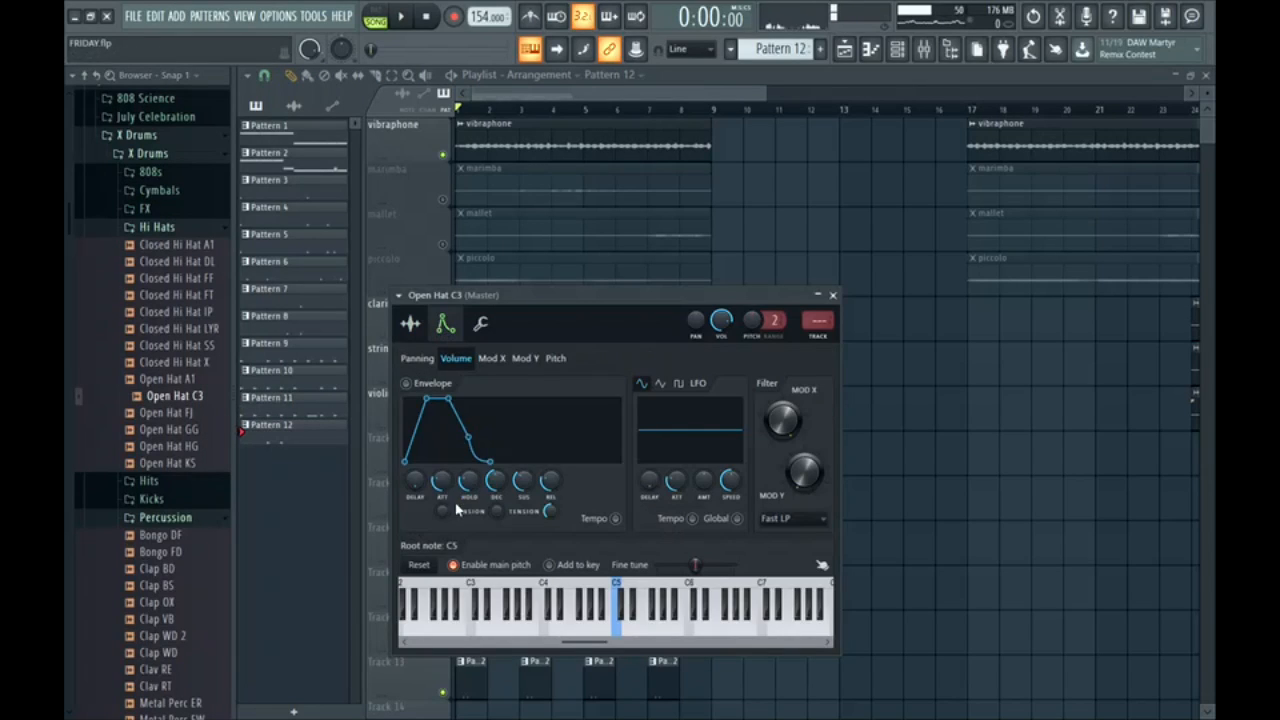
{"action": "left_click_drag", "start_coordinate": [468, 480], "coordinate": [468, 455]}
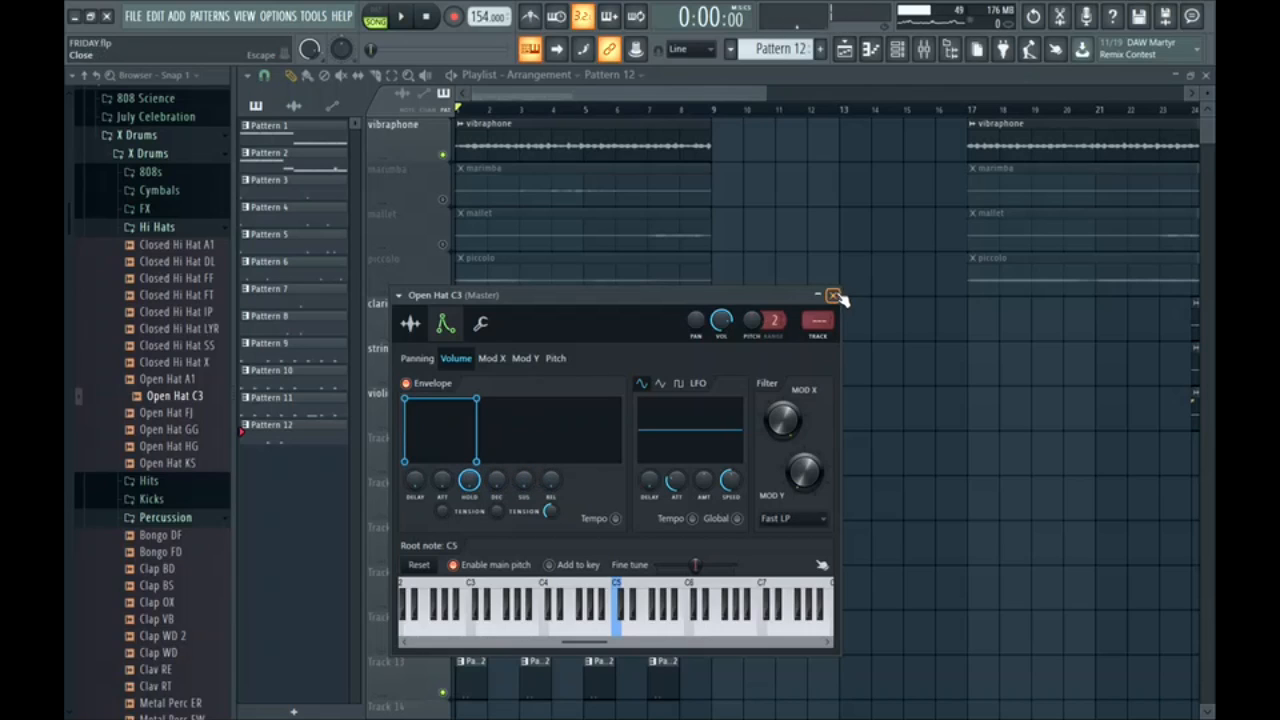
{"action": "left_click", "coordinate": [834, 296]}
Step: Create Pattern 13 and add Open Hat C3 notes at C5, four steps long, on beat 2 of bars 1 and 2
{"action": "left_click", "coordinate": [820, 48]}
{"action": "scroll", "coordinate": [541, 522], "scroll_direction": "down", "scroll_amount": 3}
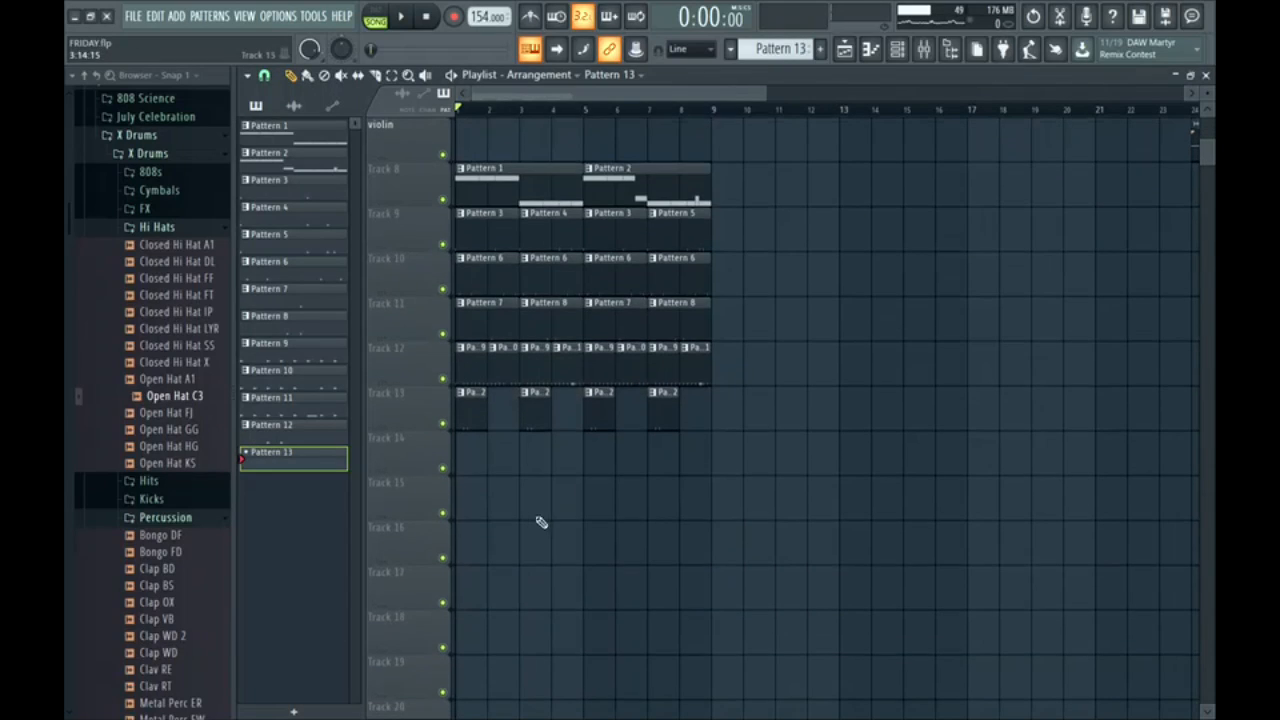
{"action": "key", "text": "F7"}
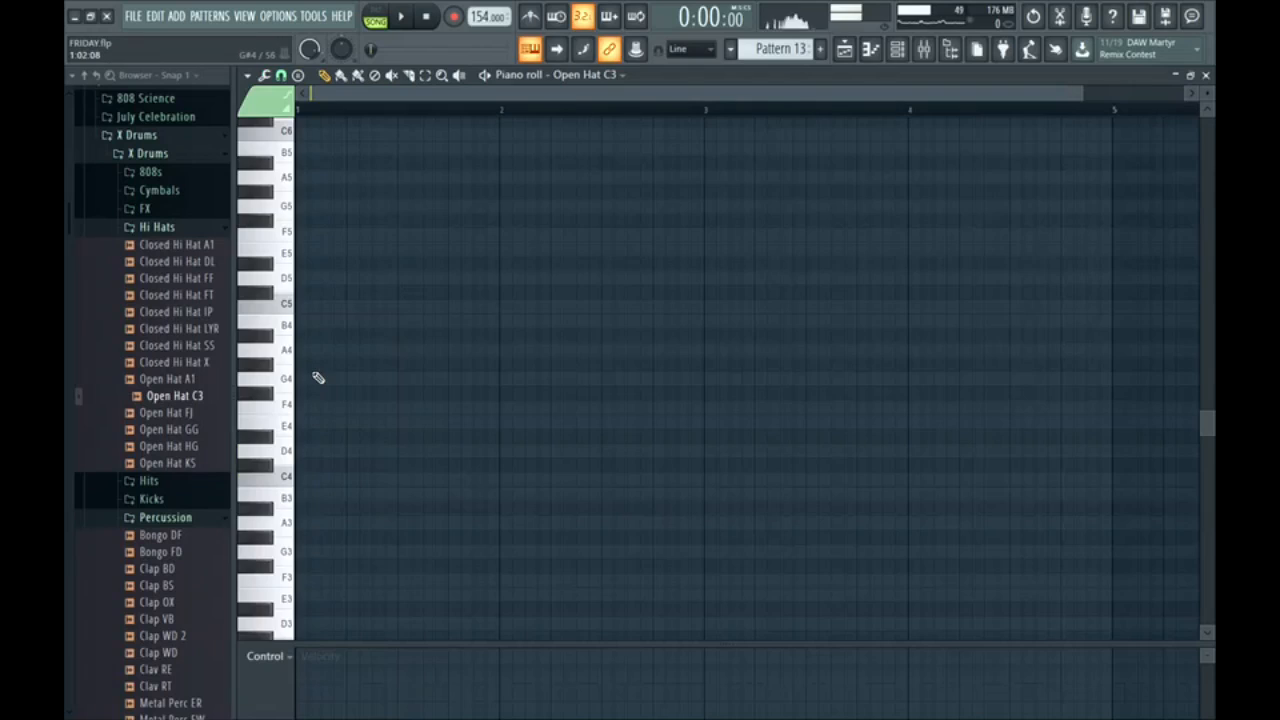
{"action": "left_click", "coordinate": [356, 306]}
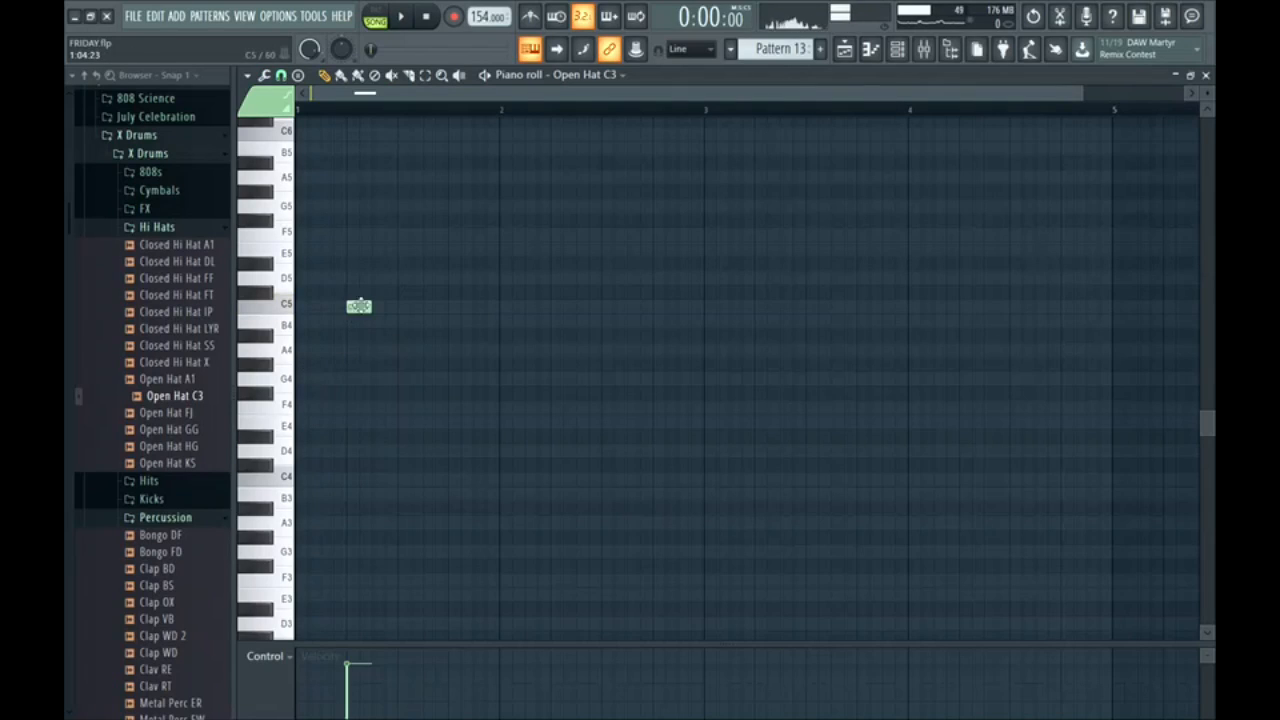
{"action": "left_click", "coordinate": [553, 306]}
{"action": "left_click_drag", "start_coordinate": [594, 286], "coordinate": [336, 342]}
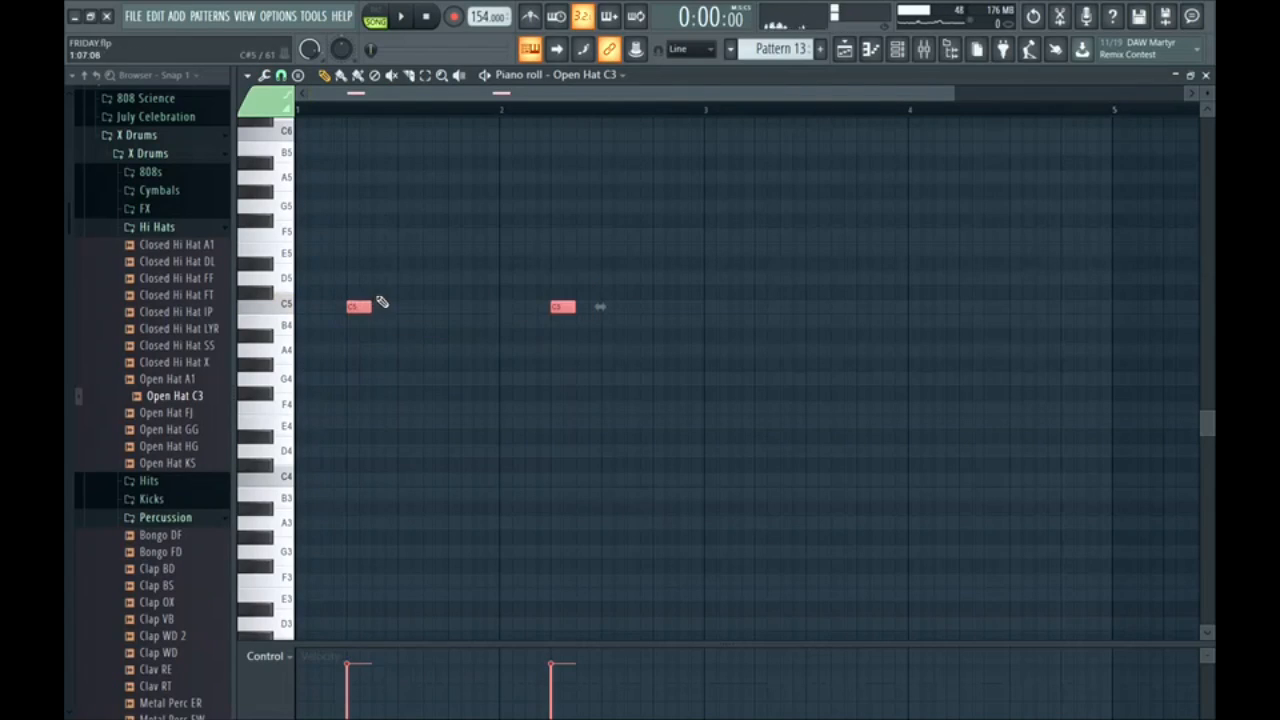
{"action": "left_click", "coordinate": [400, 328]}
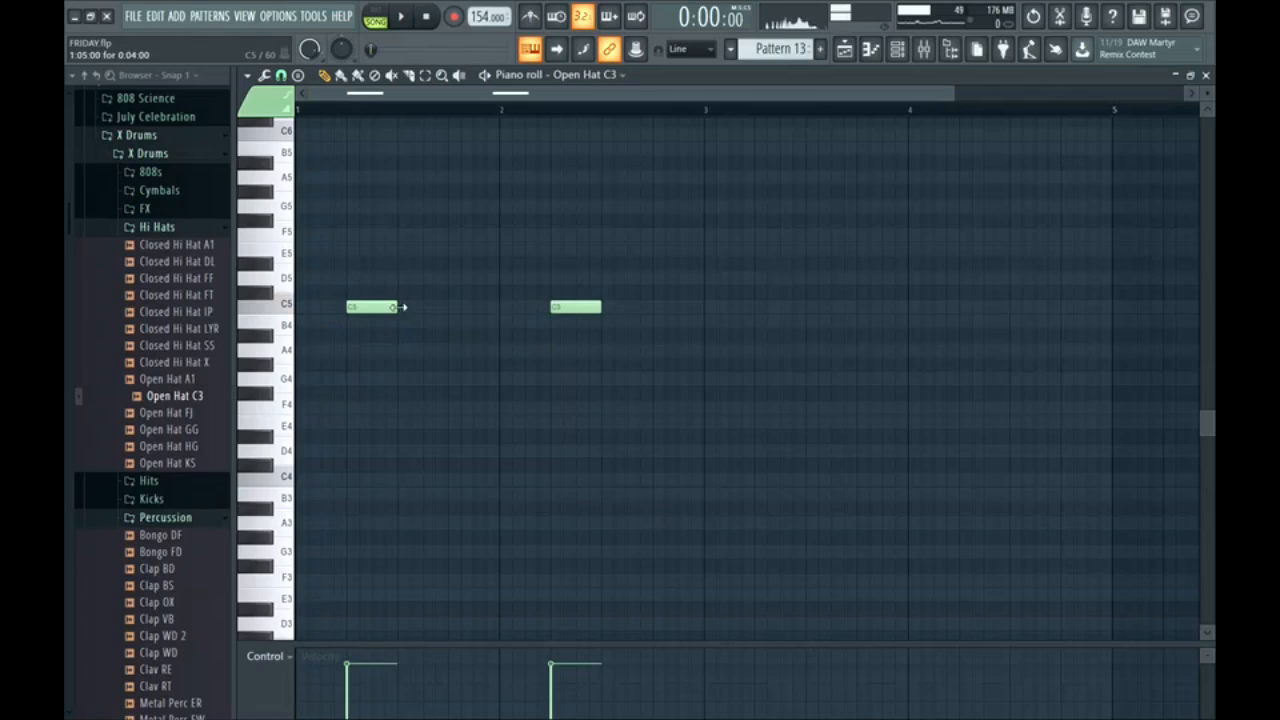
Step: Fill bars 1 to 8 of Track 14 with Pattern 13 clips and play the arrangement to check the open hat
{"action": "key", "text": "space"}
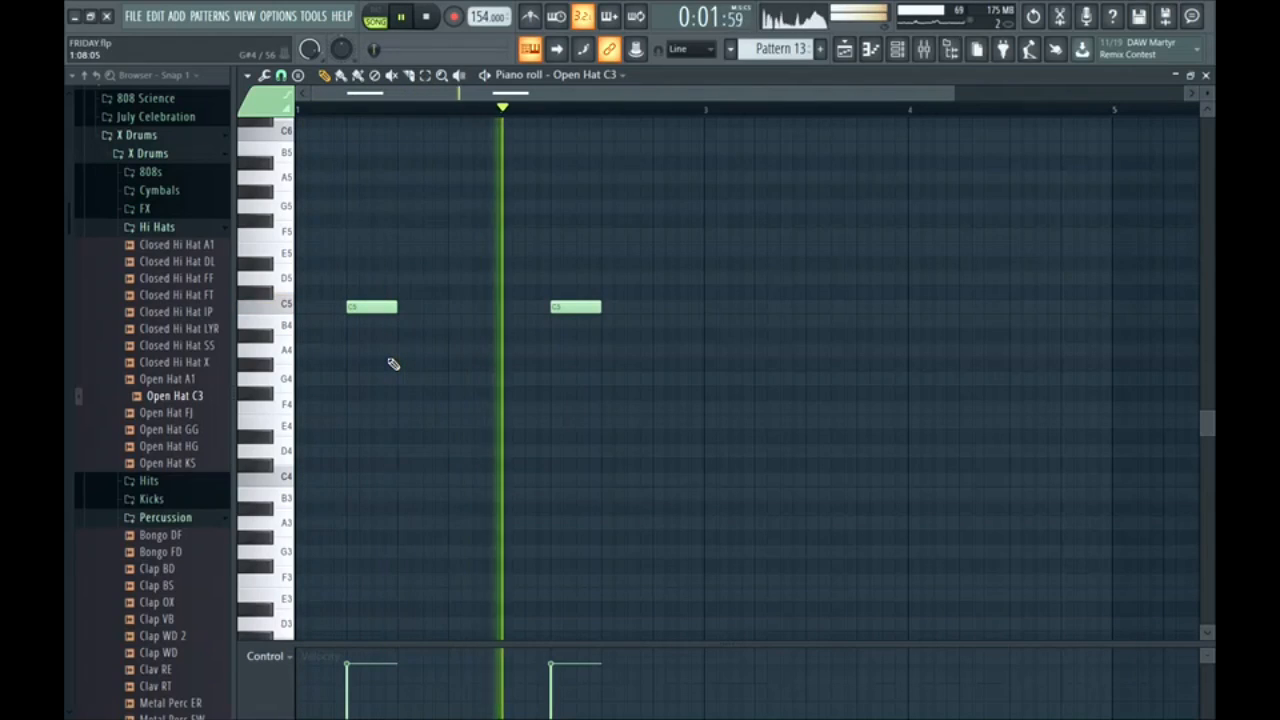
{"action": "key", "text": "space"}
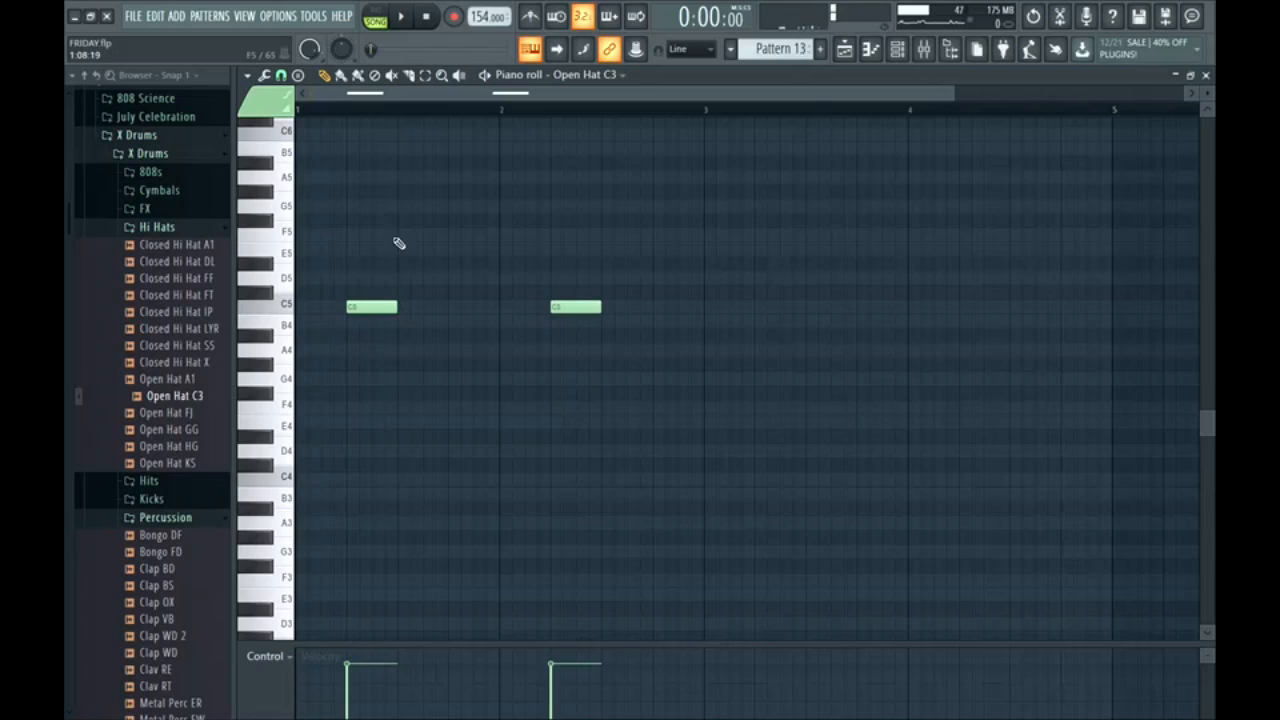
{"action": "left_click_drag", "start_coordinate": [398, 243], "coordinate": [403, 331]}
{"action": "left_click", "coordinate": [401, 352]}
{"action": "key", "text": "space"}
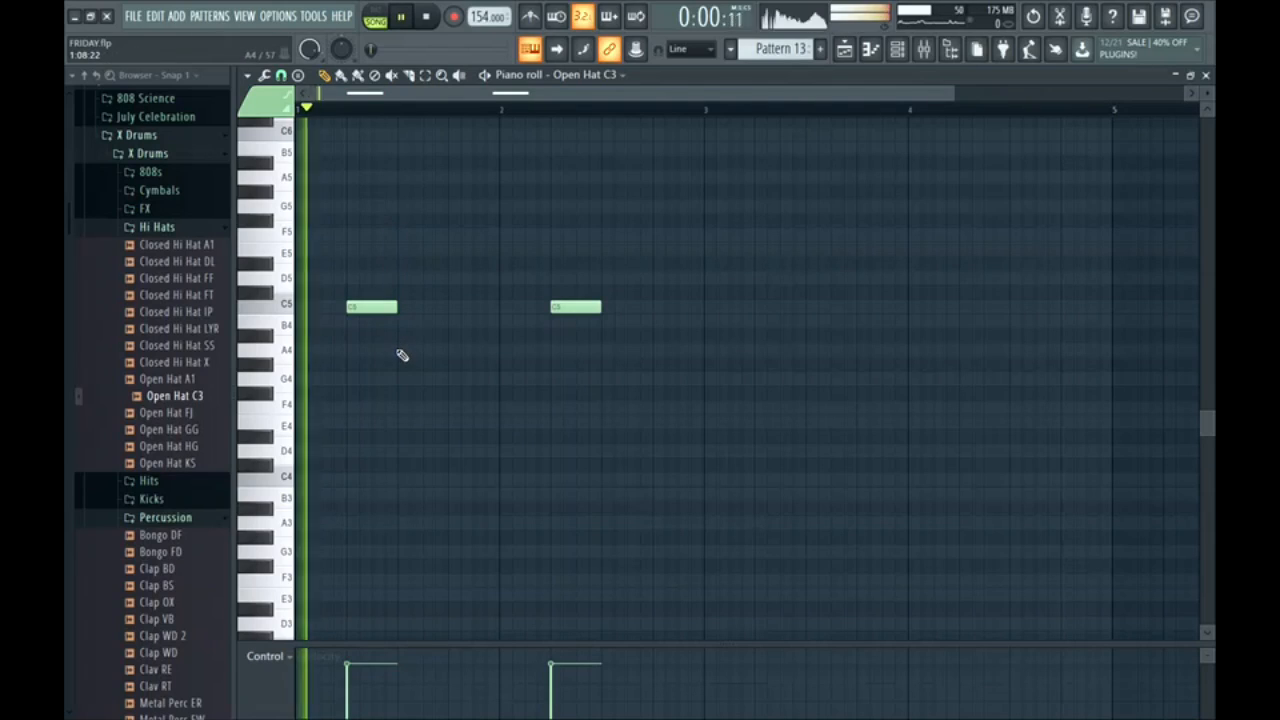
{"action": "left_click", "coordinate": [845, 53]}
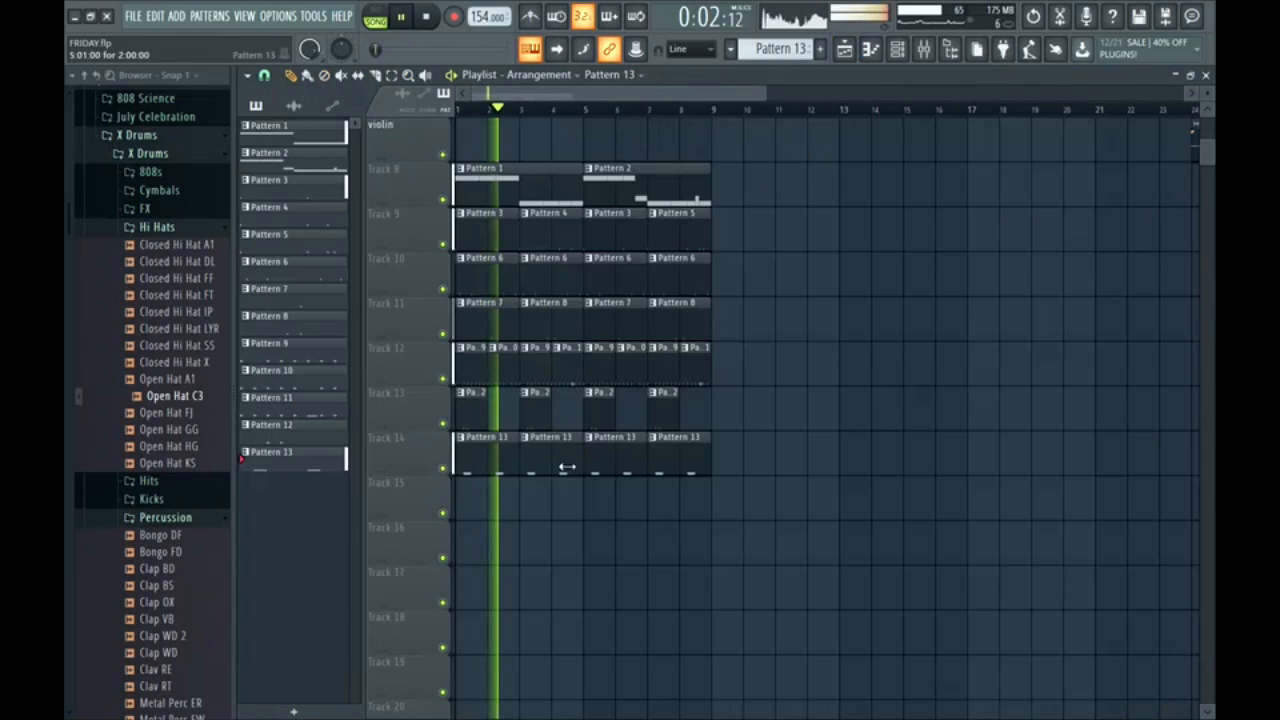
{"action": "key", "text": "F6"}
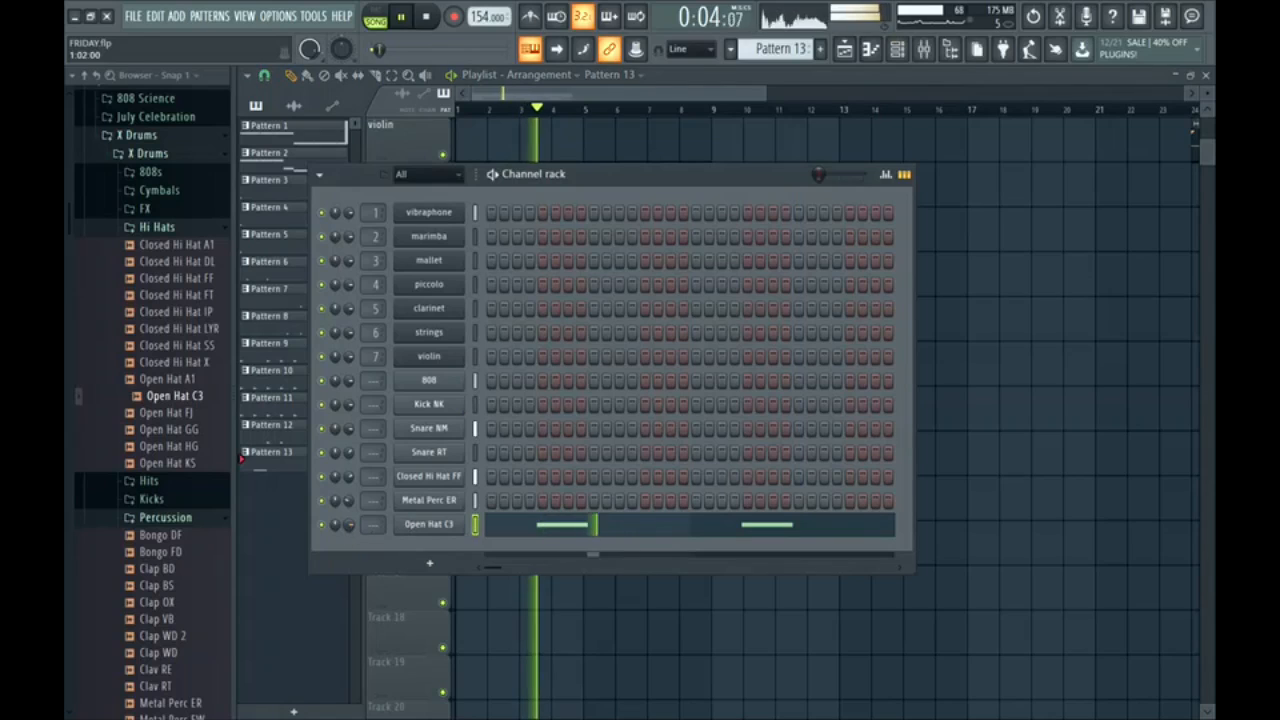
{"action": "key", "text": "F6"}
{"action": "key", "text": "space"}
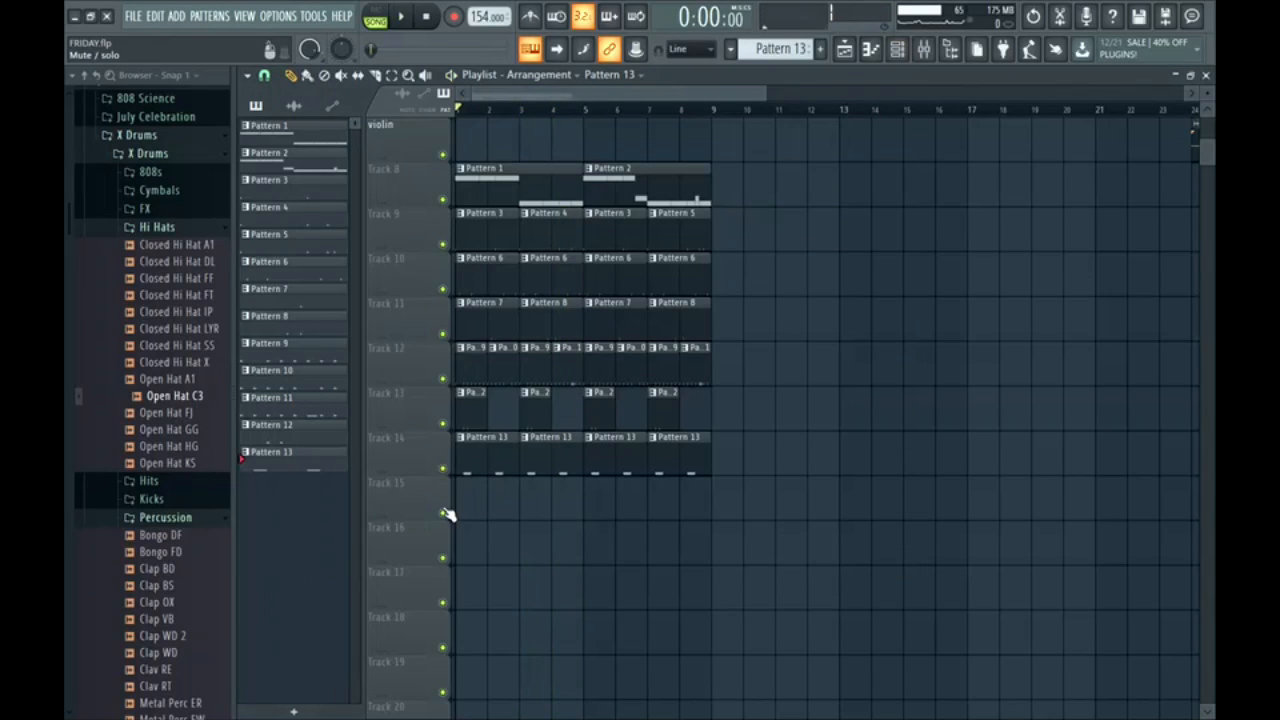
Step: Audition samples from the Cymbals folder during playback and place Cymbals PO at bar 1 of Track 15
{"action": "left_click", "coordinate": [185, 193]}
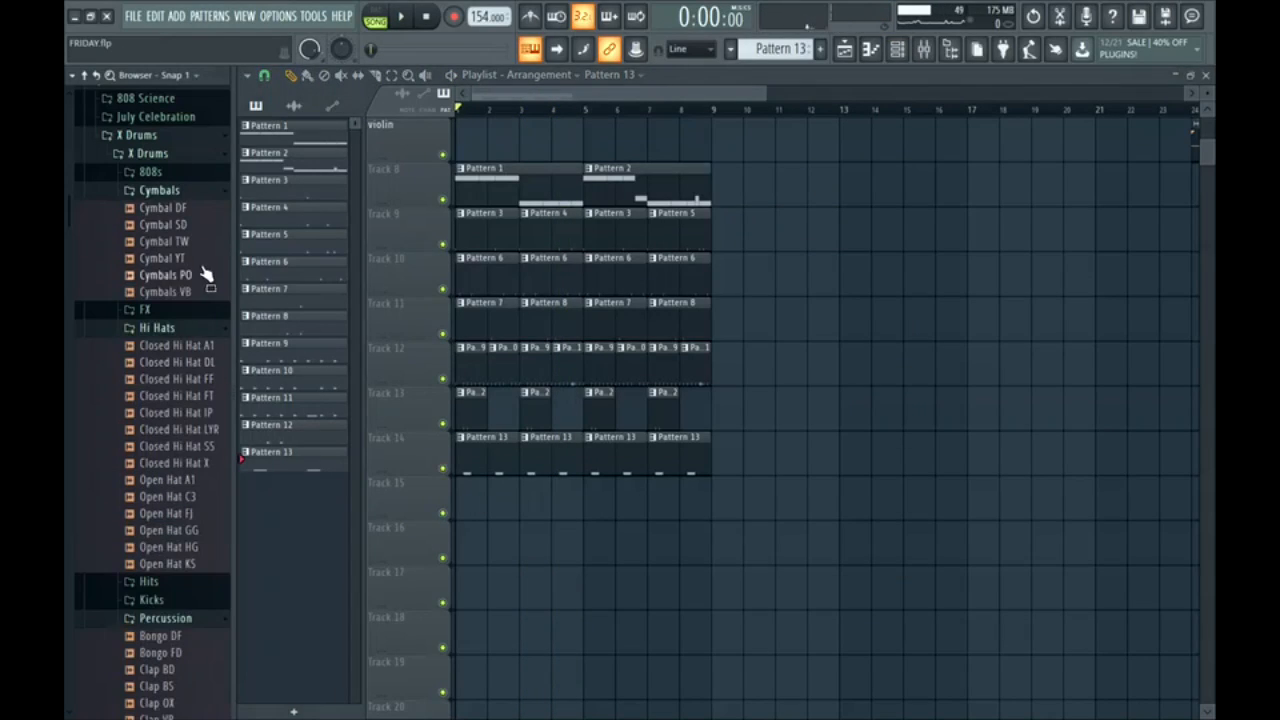
{"action": "left_click", "coordinate": [190, 276]}
{"action": "key", "text": "space"}
{"action": "left_click", "coordinate": [188, 261]}
{"action": "left_click", "coordinate": [197, 244]}
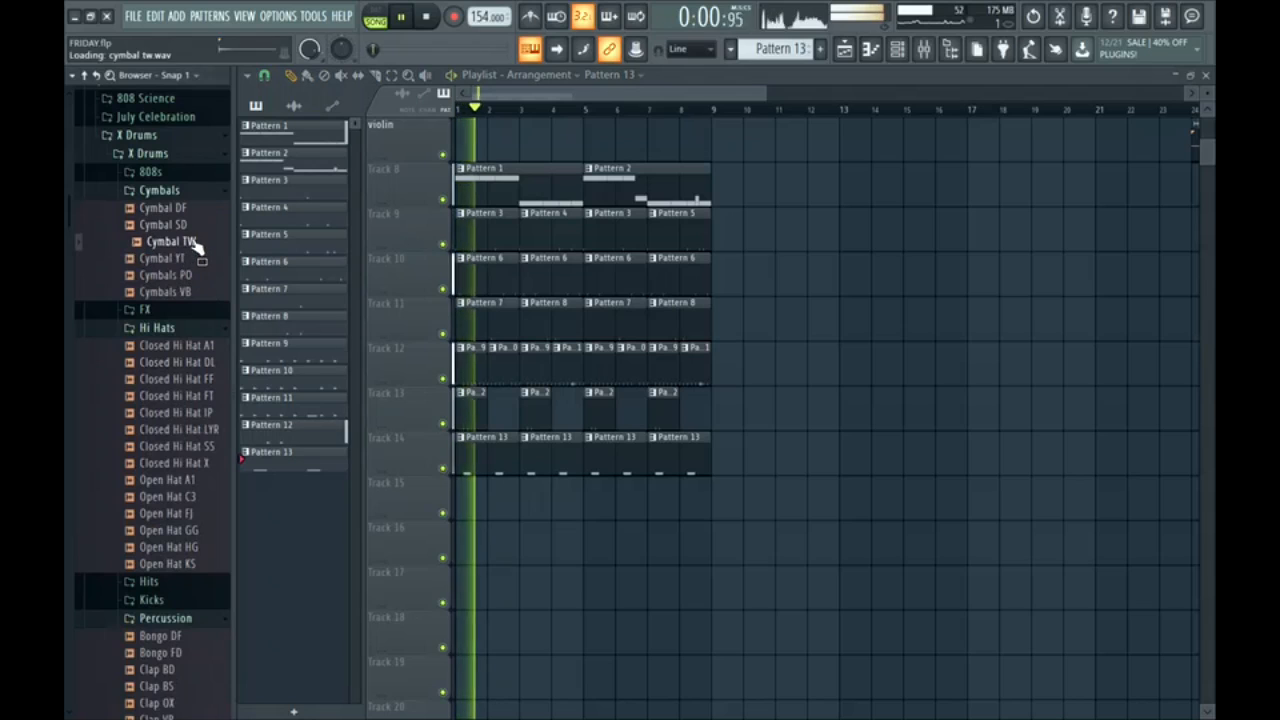
{"action": "left_click", "coordinate": [197, 227]}
{"action": "left_click_drag", "start_coordinate": [201, 275], "coordinate": [460, 490]}
Step: Lower the Cymbals PO channel volume and replay the arrangement to check the level
{"action": "key", "text": "F6"}
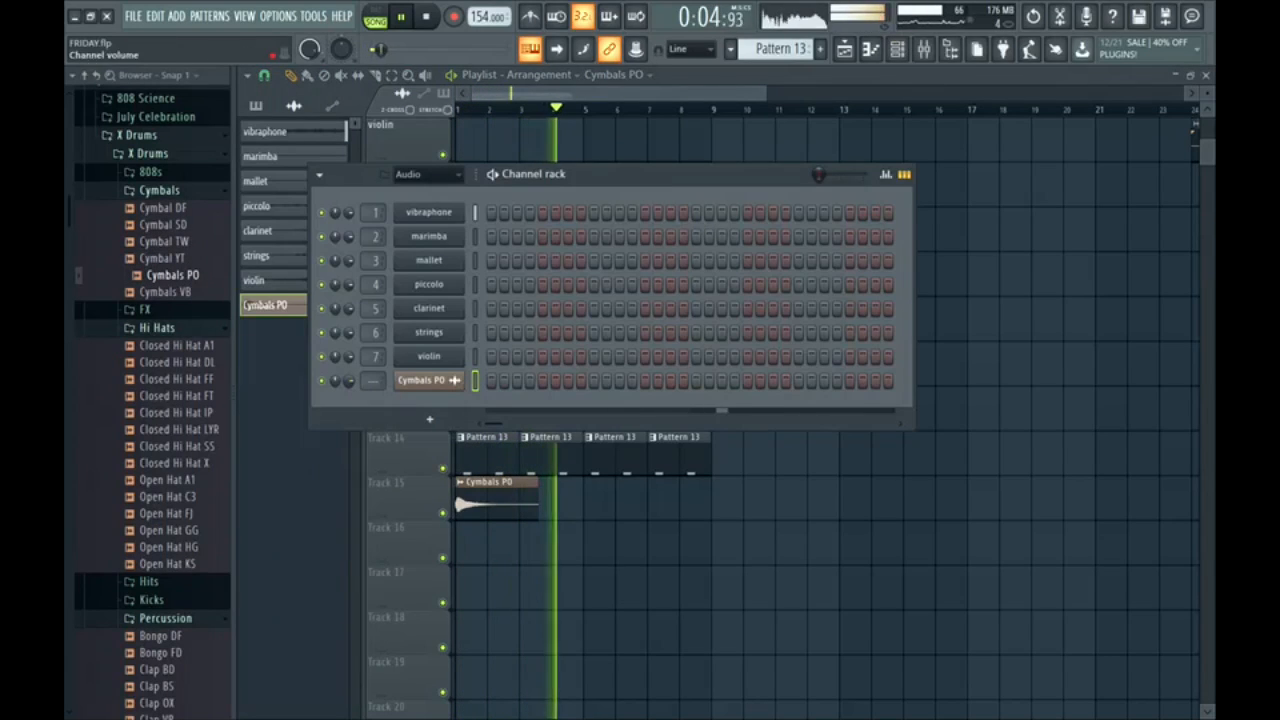
{"action": "left_click_drag", "start_coordinate": [350, 383], "coordinate": [350, 397]}
{"action": "key", "text": "space"}
{"action": "key", "text": "space"}
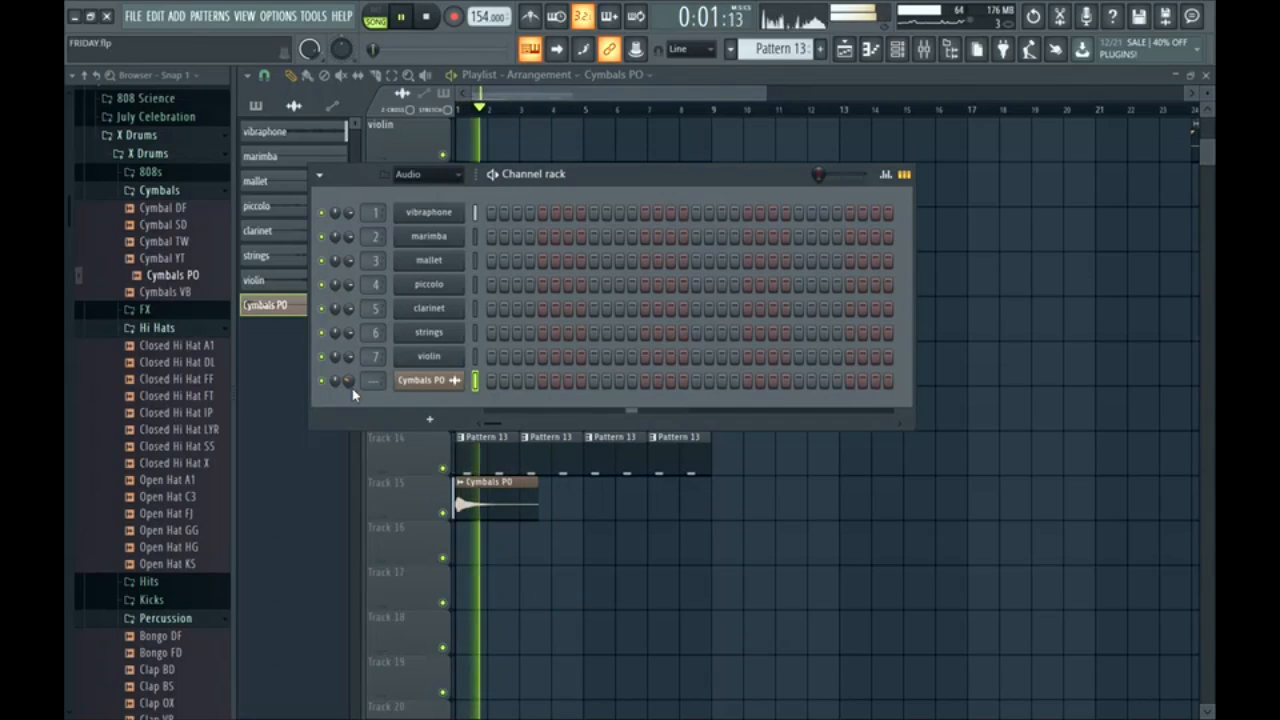
{"action": "key", "text": "space"}
Step: Set the root note of Cymbals PO to B4 and play the arrangement with the retuned cymbal
{"action": "left_click", "coordinate": [434, 379]}
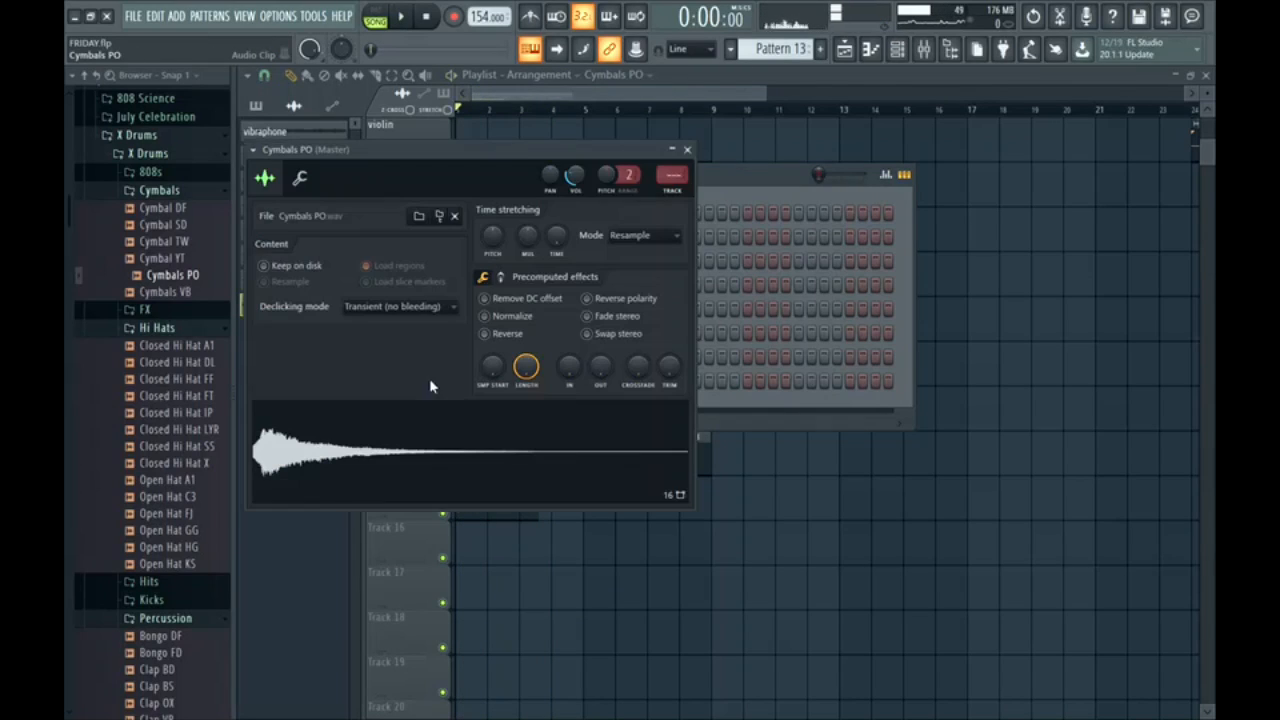
{"action": "left_click", "coordinate": [299, 177]}
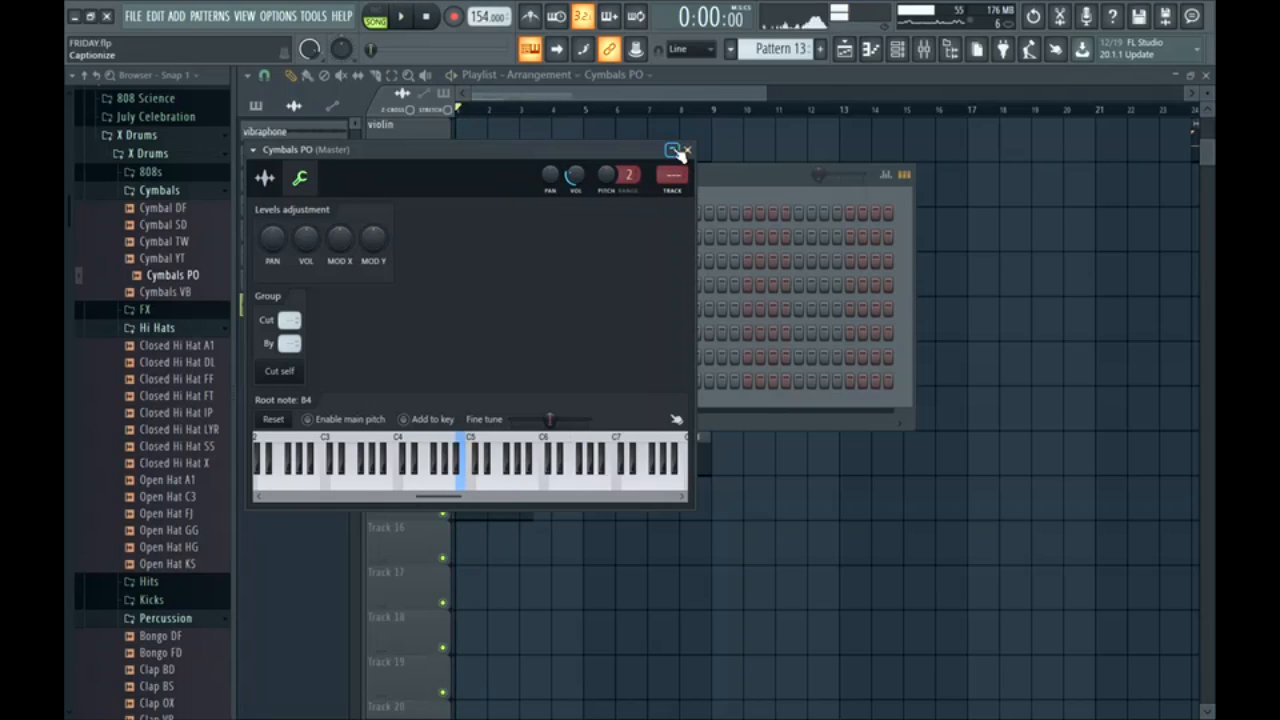
{"action": "key", "text": "space"}
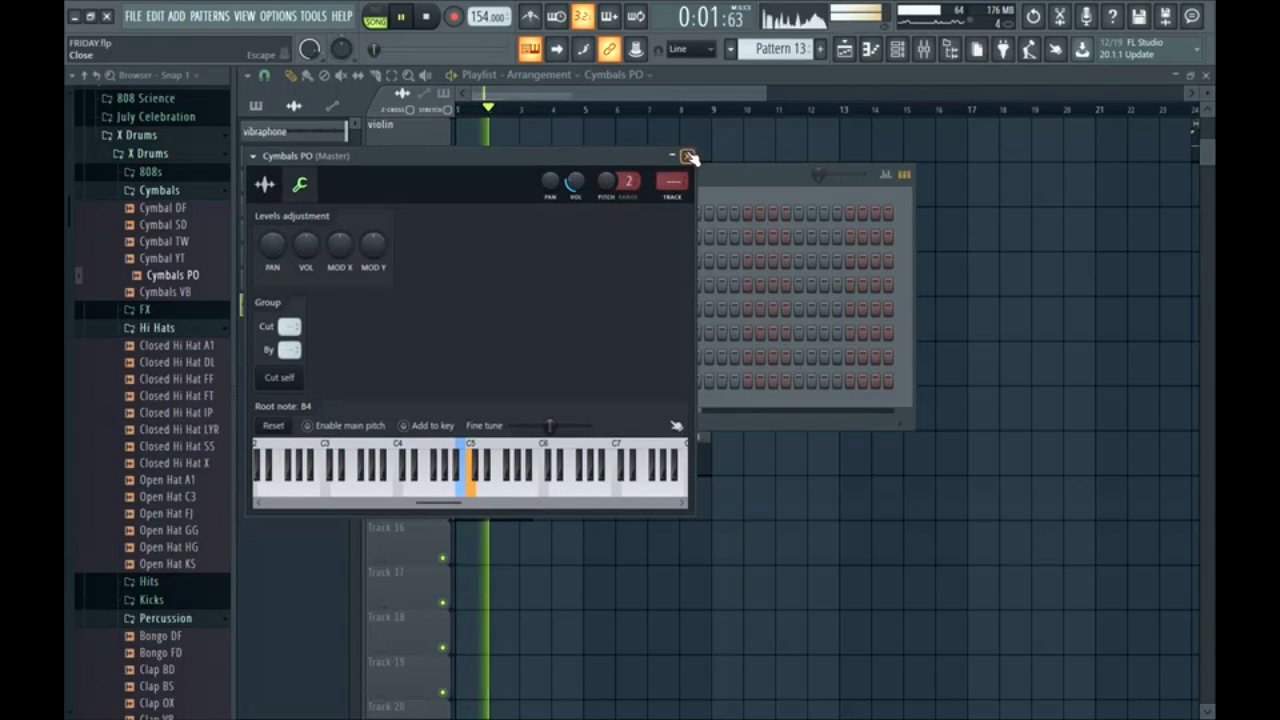
{"action": "left_click", "coordinate": [688, 156]}
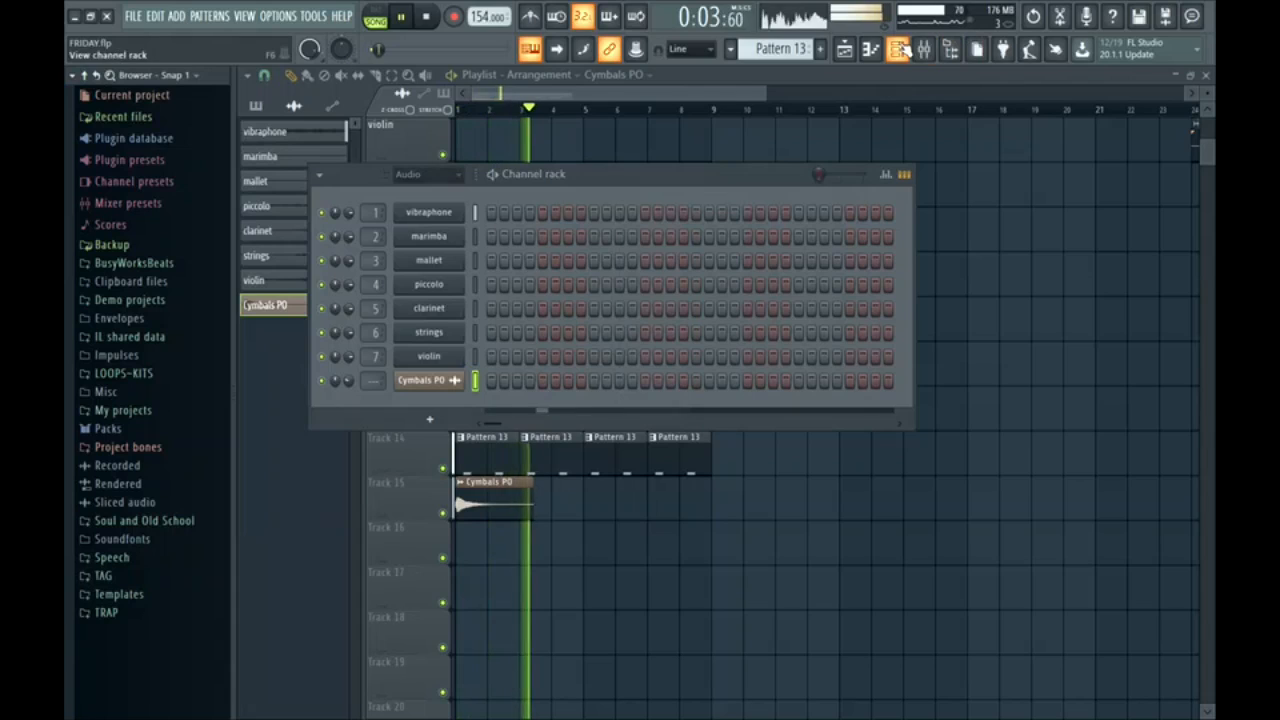
Step: Hide the channel rack and browser, unmute the marimba, mallet and piccolo tracks, and play the arrangement
{"action": "left_click", "coordinate": [900, 50]}
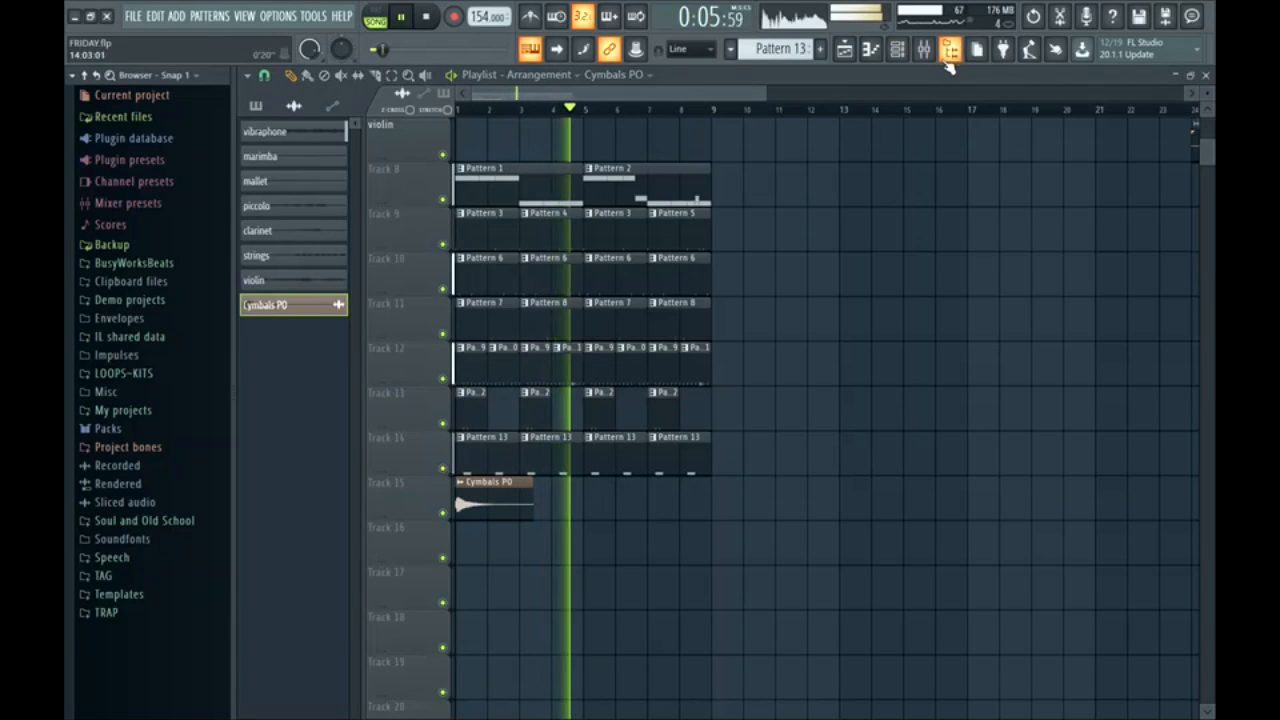
{"action": "left_click", "coordinate": [950, 56]}
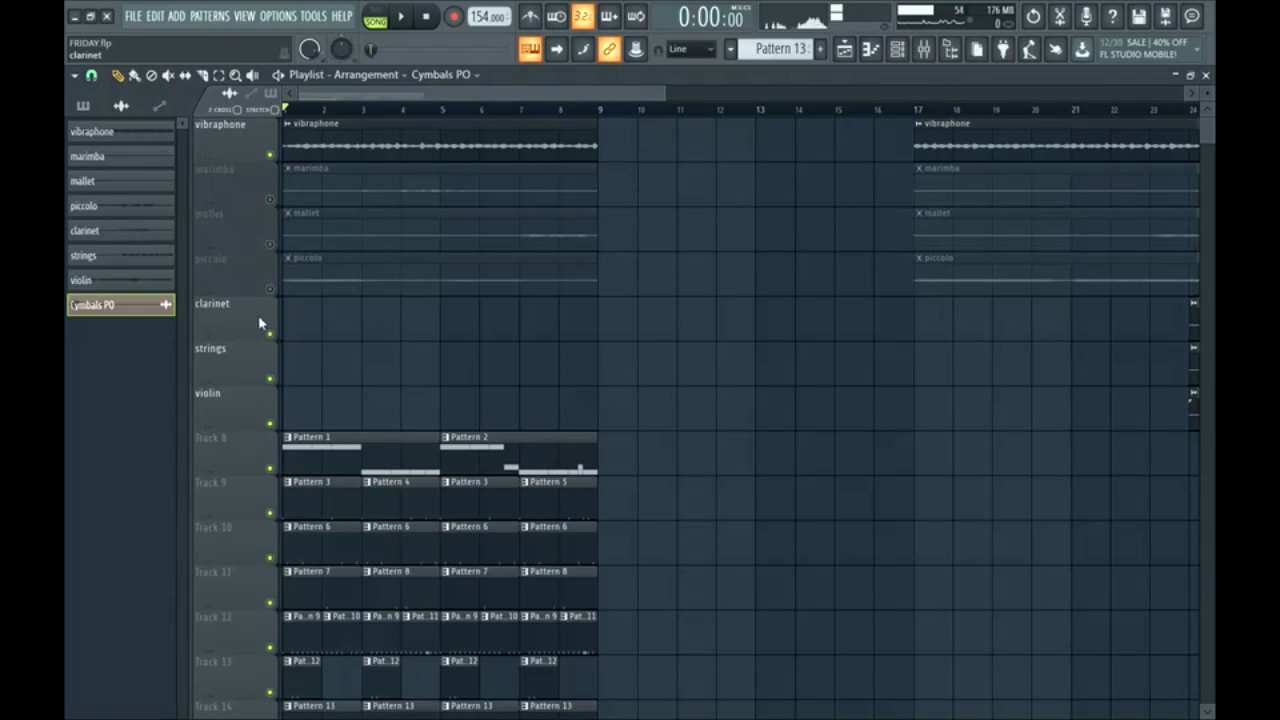
{"action": "left_click", "coordinate": [273, 290]}
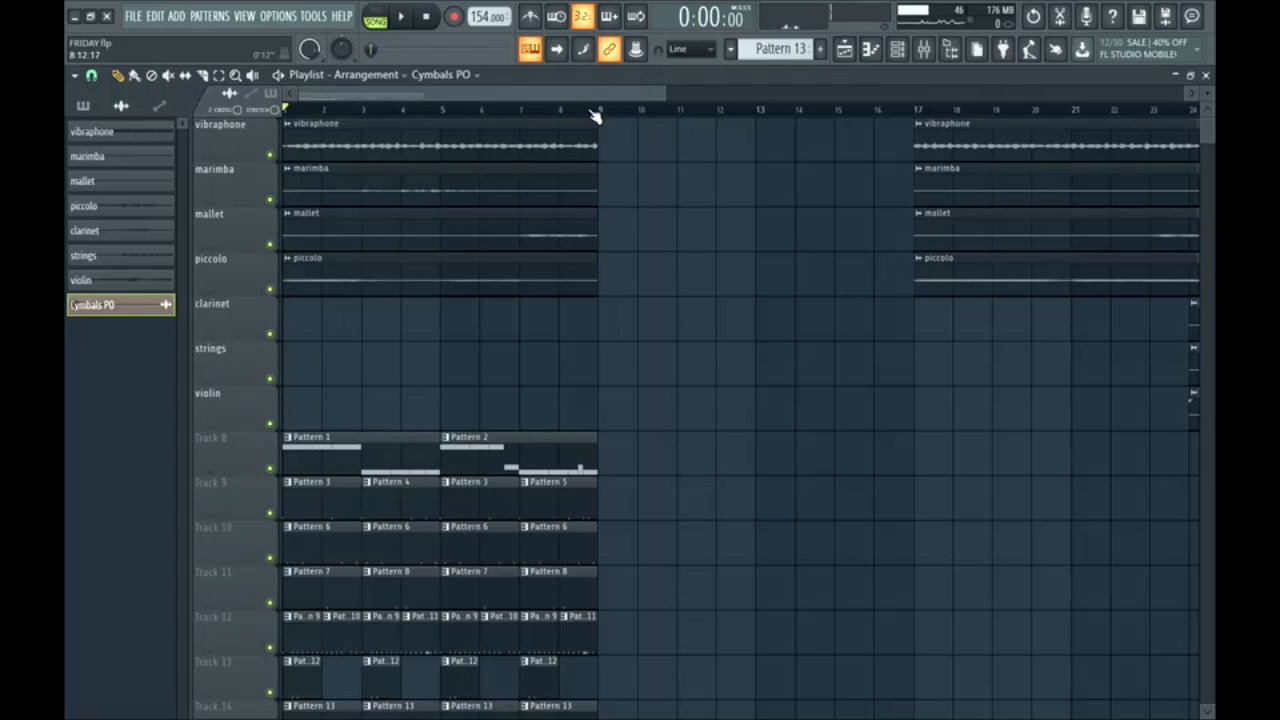
{"action": "left_click_drag", "start_coordinate": [592, 112], "coordinate": [109, 177]}
{"action": "key", "text": "space"}
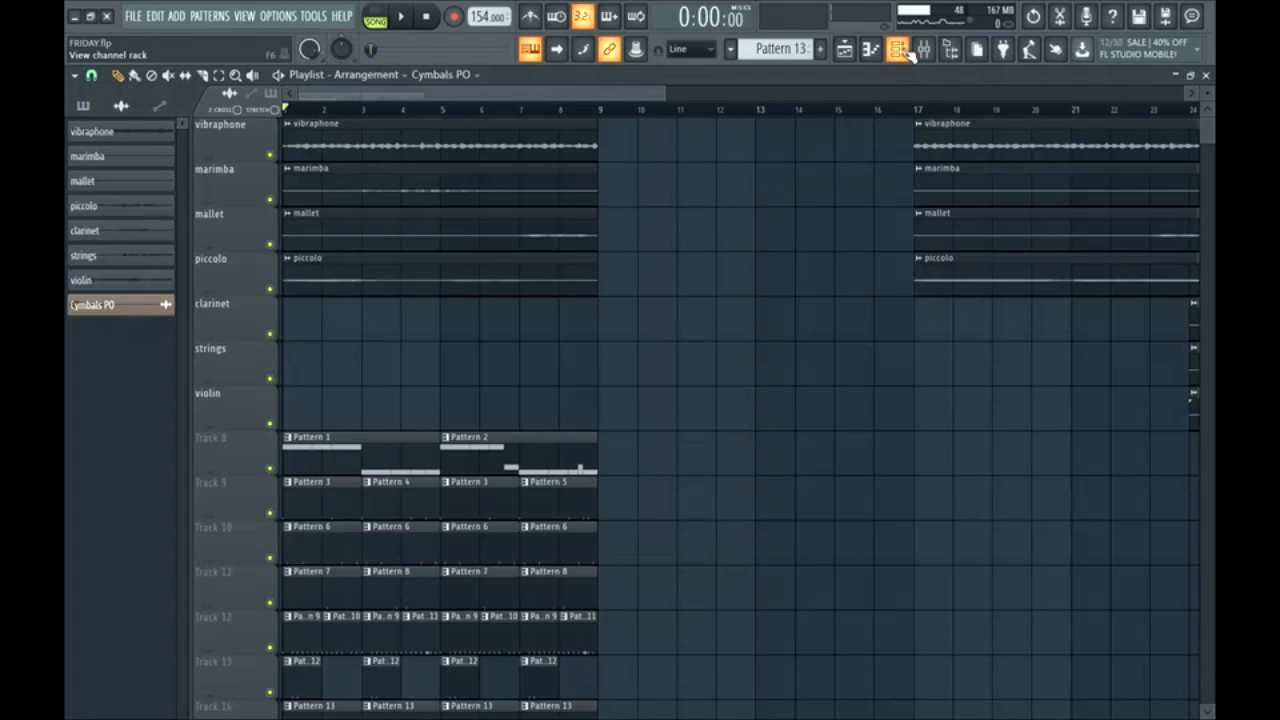
Step: Route channels 808 through Cymbals PO to mixer tracks starting at Insert 8, named 808, kick, snare, stick, hat, perc, open and crash
{"action": "left_click", "coordinate": [898, 50]}
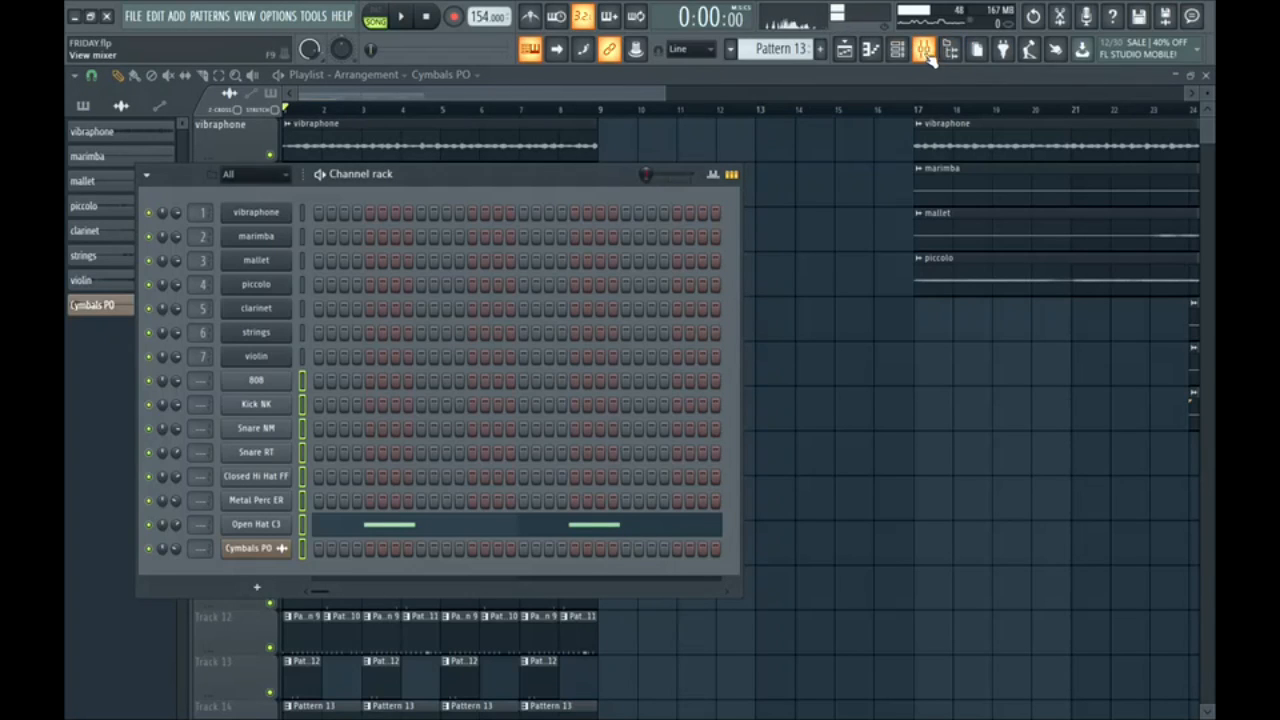
{"action": "right_click", "coordinate": [247, 410]}
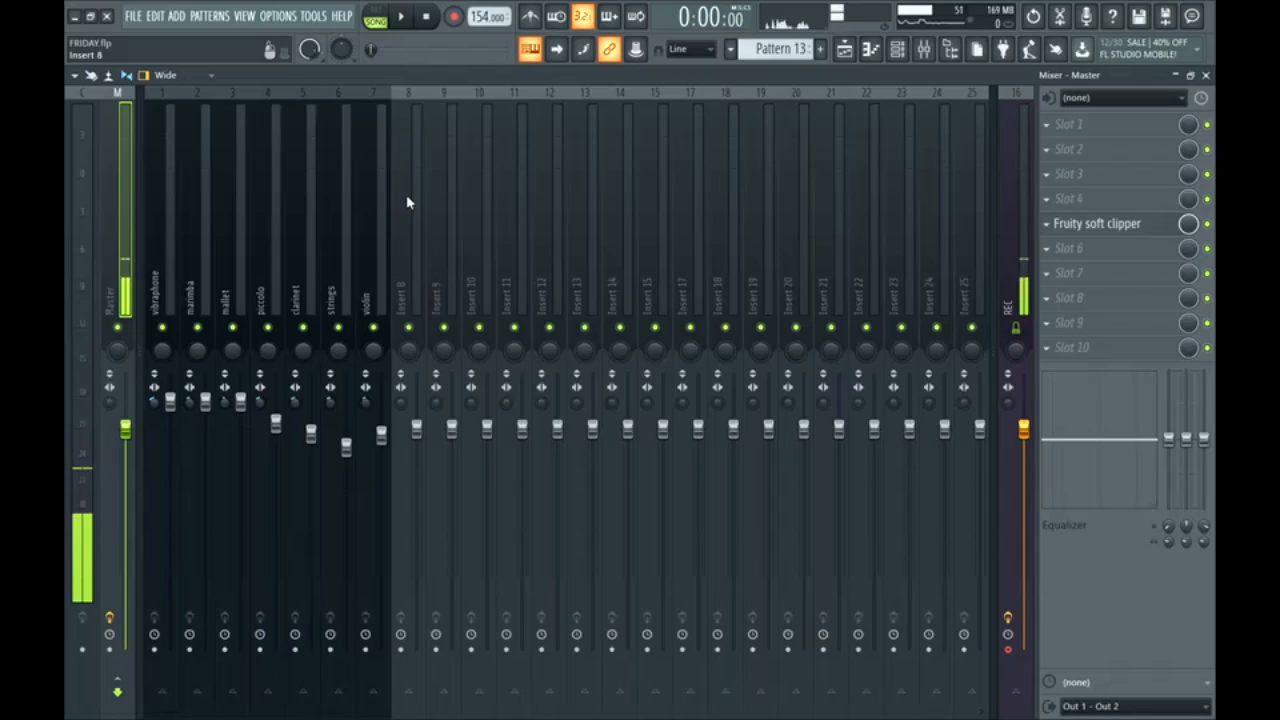
{"action": "right_click", "coordinate": [408, 205]}
{"action": "mouse_move", "coordinate": [476, 221]}
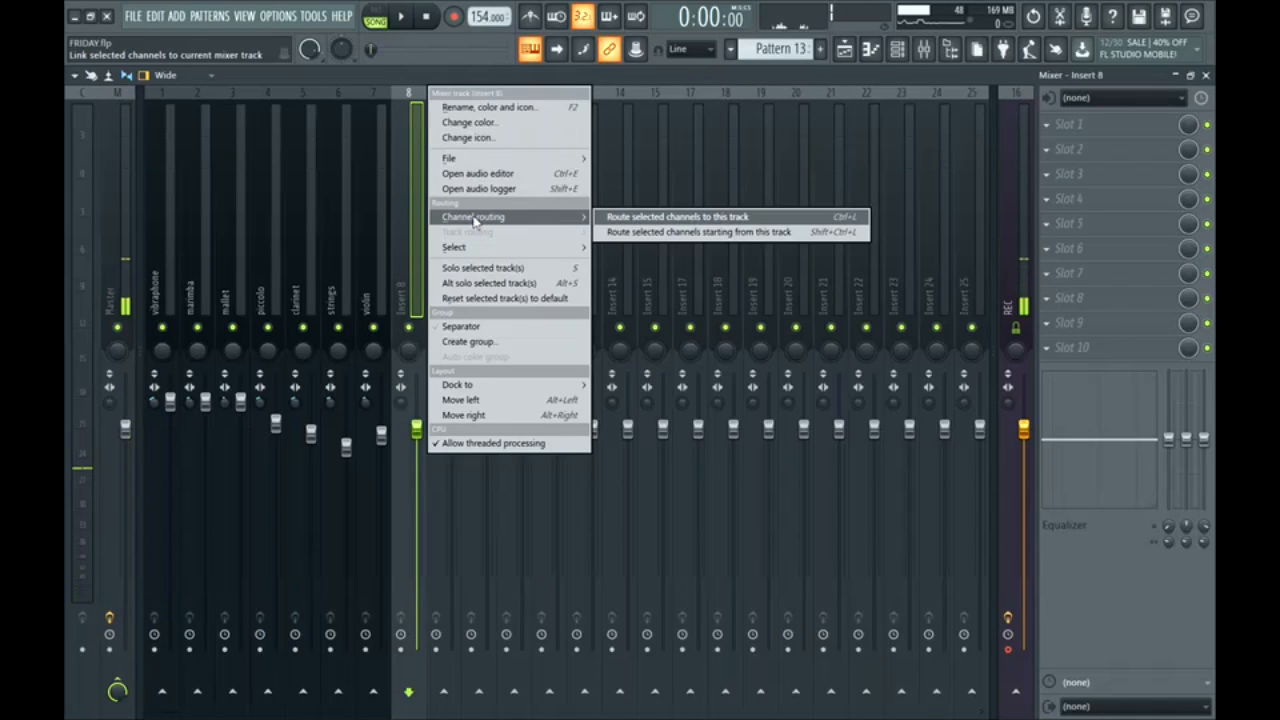
{"action": "left_click", "coordinate": [714, 233]}
{"action": "left_click", "coordinate": [700, 249]}
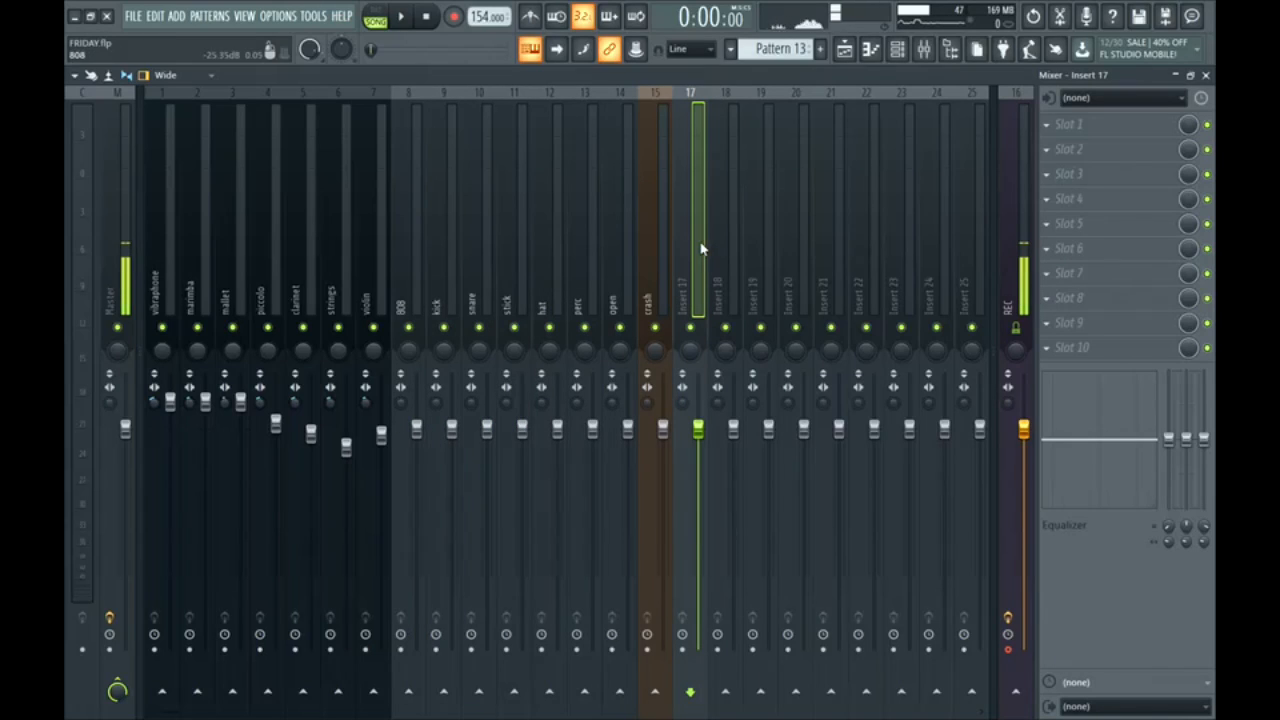
Step: Solo the 808 mixer track, load Saturation Knob in its first effect slot and set the saturation to about 2.4
{"action": "right_click", "coordinate": [408, 327]}
{"action": "left_click", "coordinate": [1080, 127]}
{"action": "mouse_move", "coordinate": [1088, 145]}
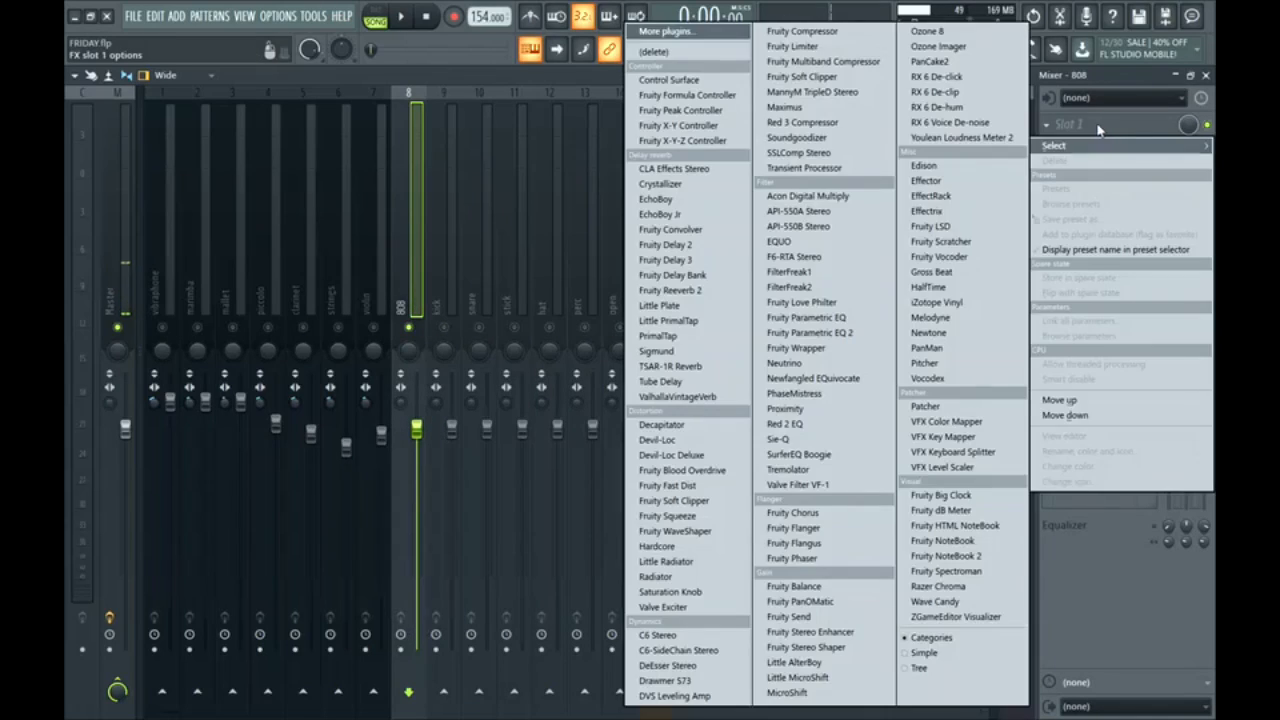
{"action": "left_click", "coordinate": [672, 592]}
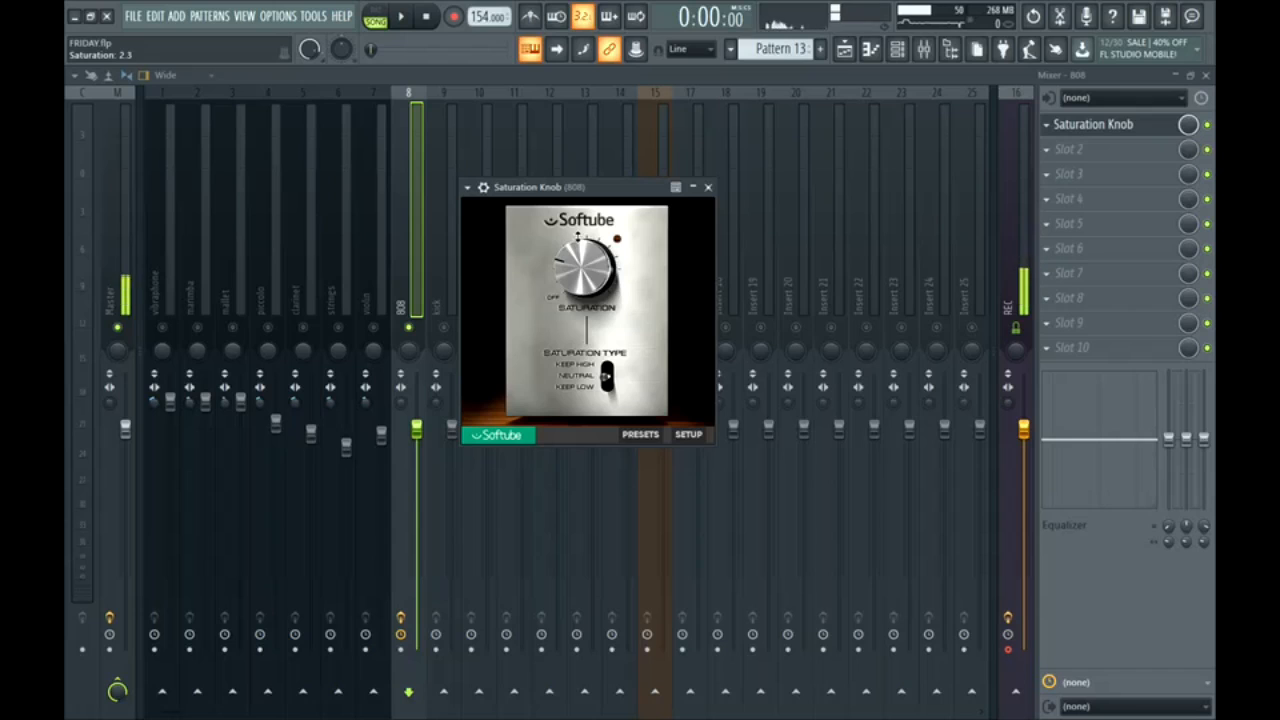
{"action": "left_click_drag", "start_coordinate": [577, 237], "coordinate": [577, 240]}
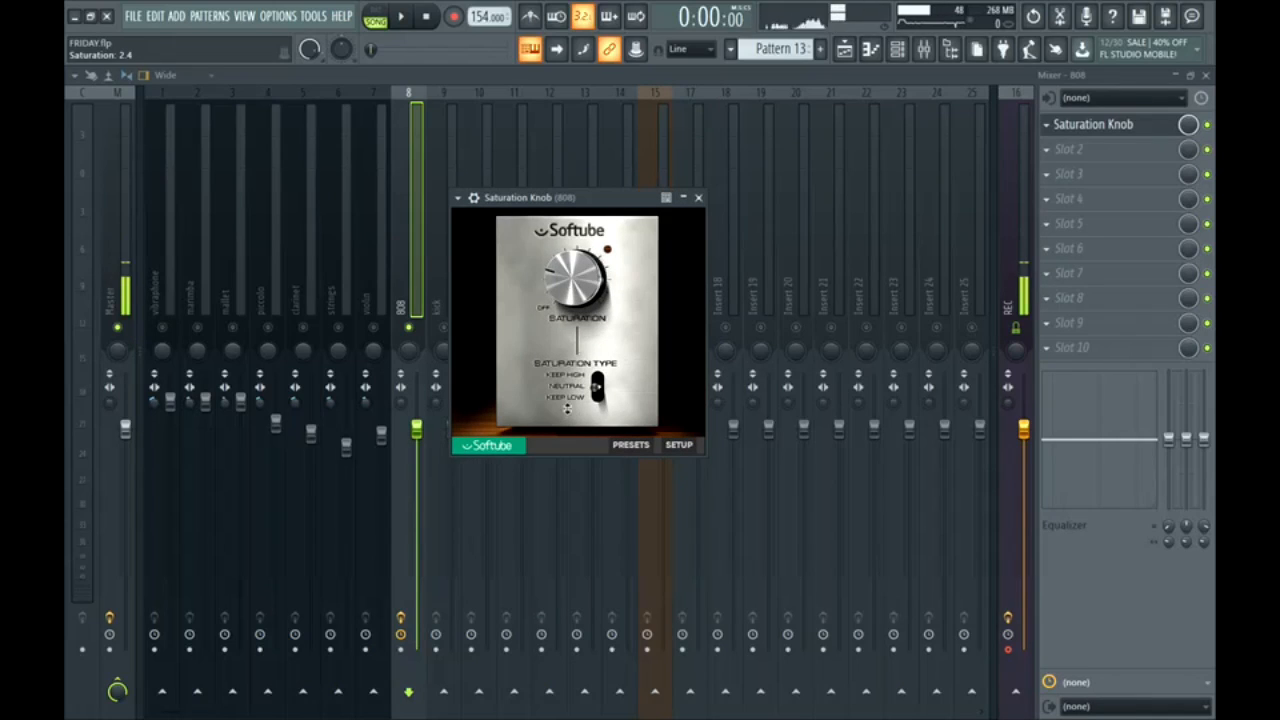
{"action": "left_click", "coordinate": [698, 198]}
Step: Play the soloed 808 with its effects bypassed, then with them enabled, to compare the saturation
{"action": "right_click", "coordinate": [421, 328]}
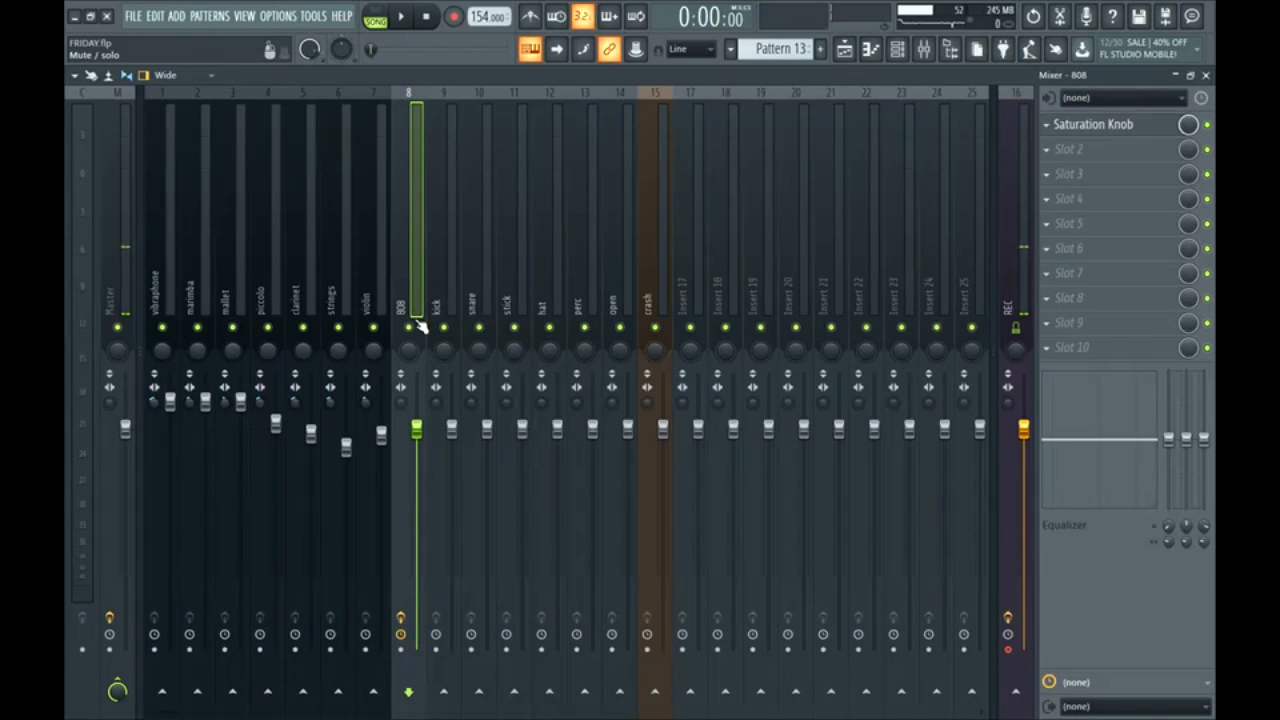
{"action": "right_click", "coordinate": [421, 328]}
{"action": "left_click", "coordinate": [402, 618]}
{"action": "key", "text": "space"}
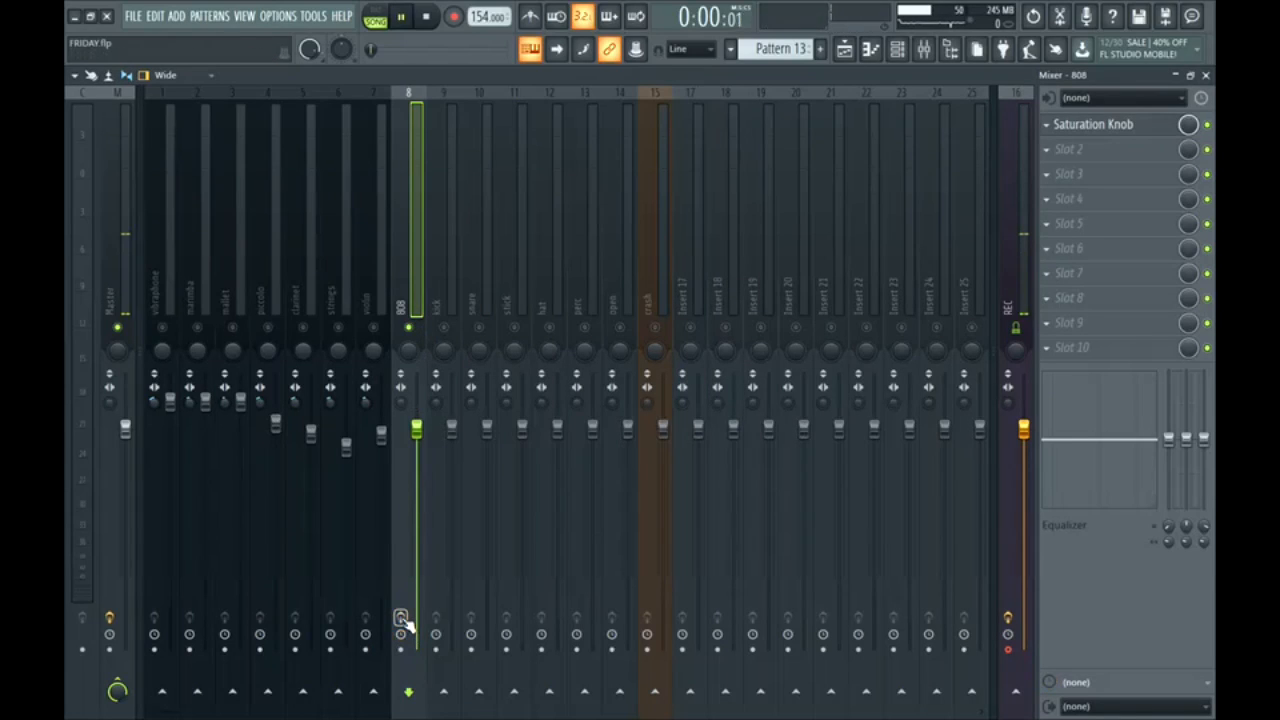
{"action": "key", "text": "space"}
{"action": "left_click", "coordinate": [401, 618]}
{"action": "key", "text": "space"}
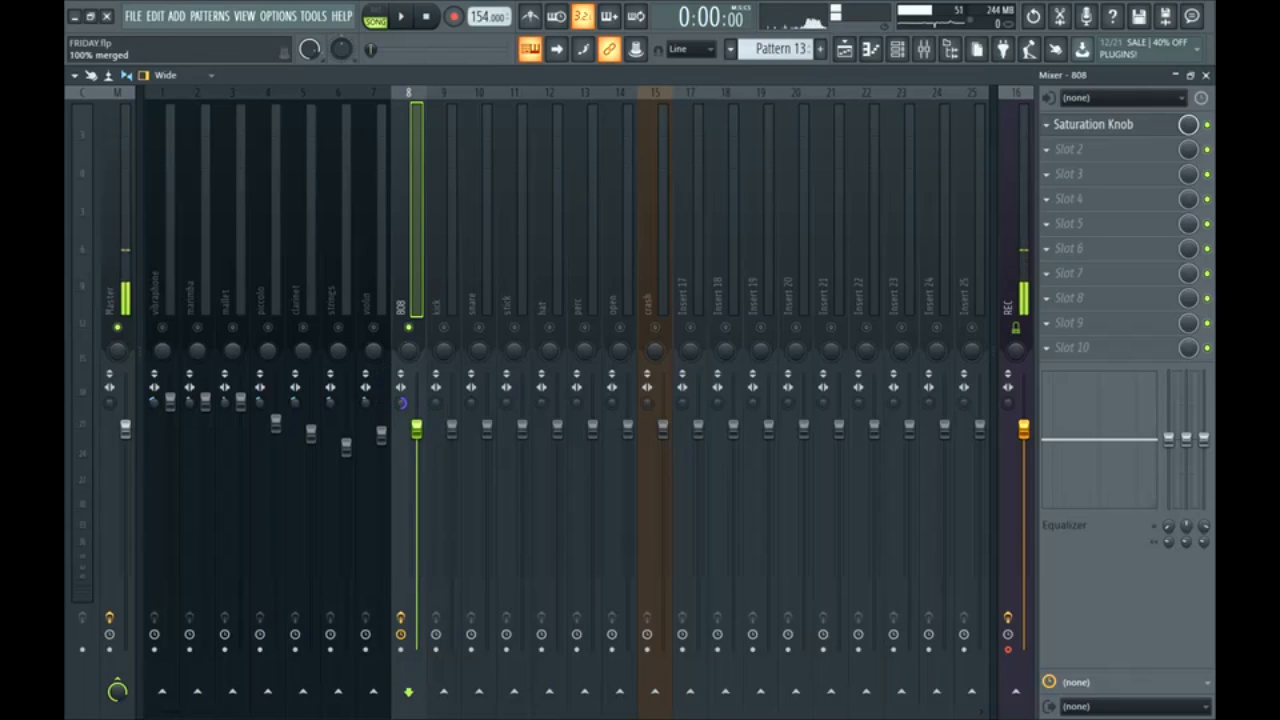
Step: Set the stereo separation of the 808 and kick tracks to 100% merged and play the two together
{"action": "left_click", "coordinate": [440, 407]}
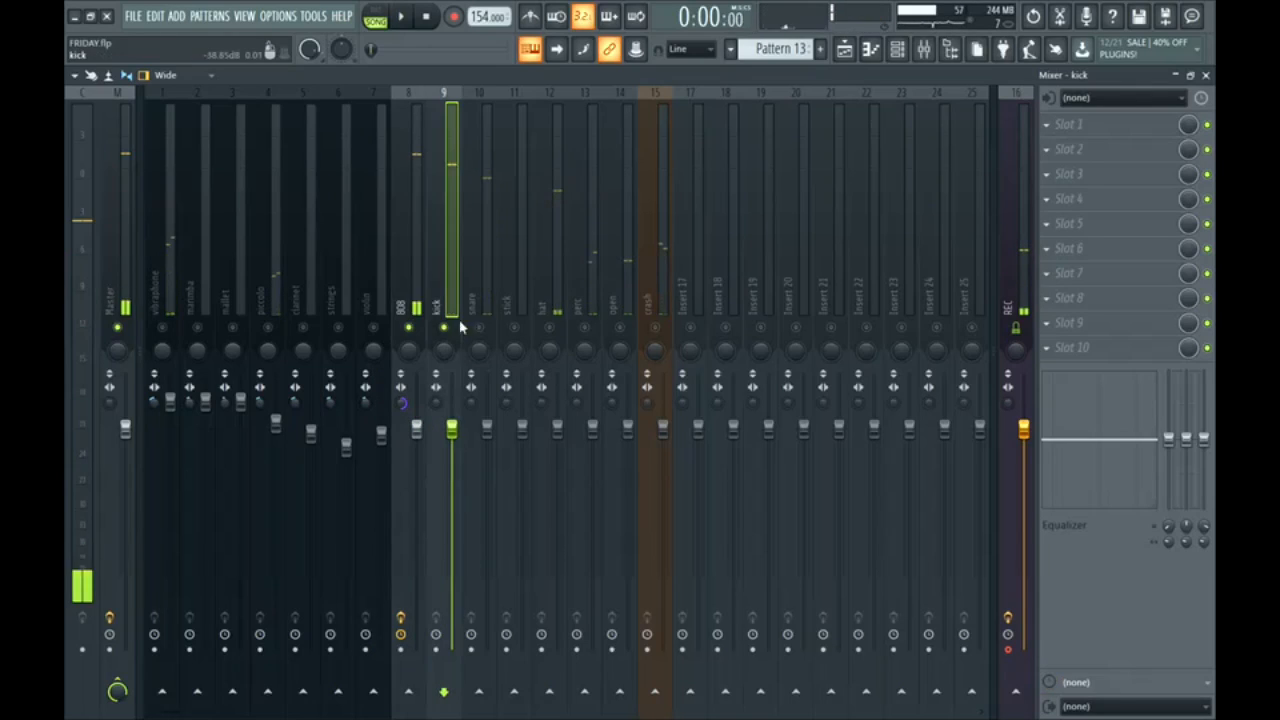
{"action": "key", "text": "space"}
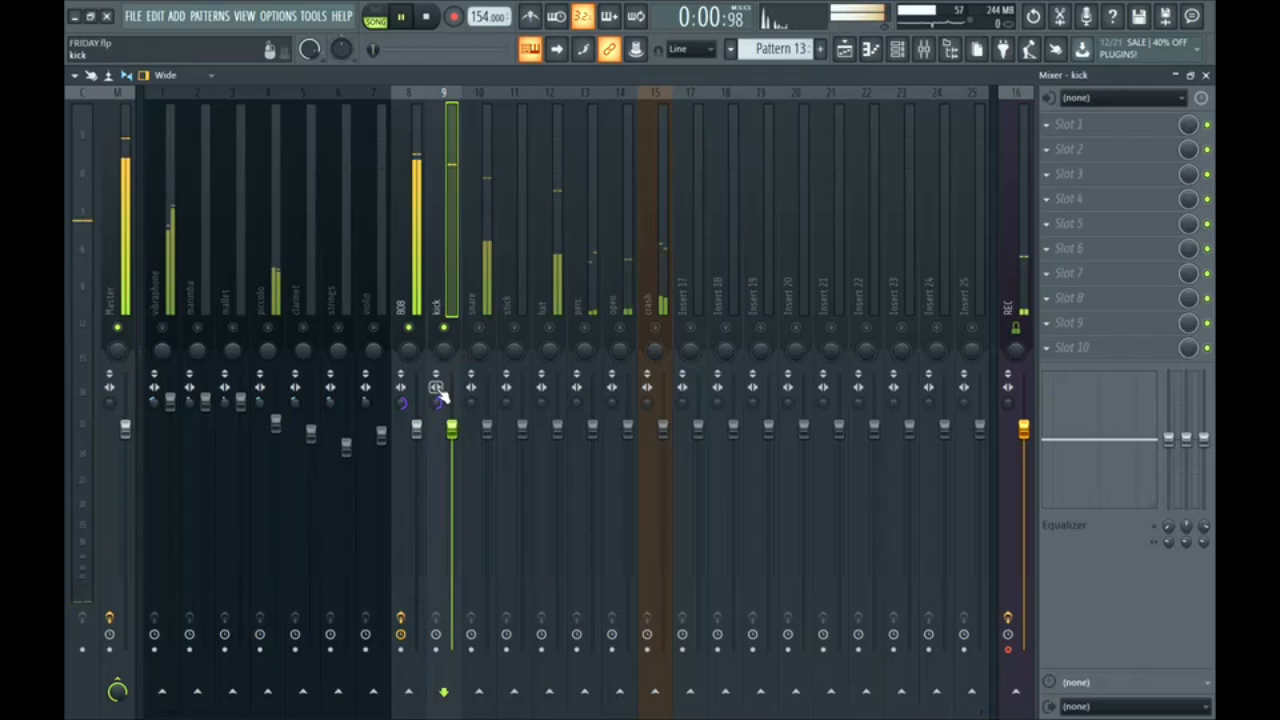
{"action": "key", "text": "space"}
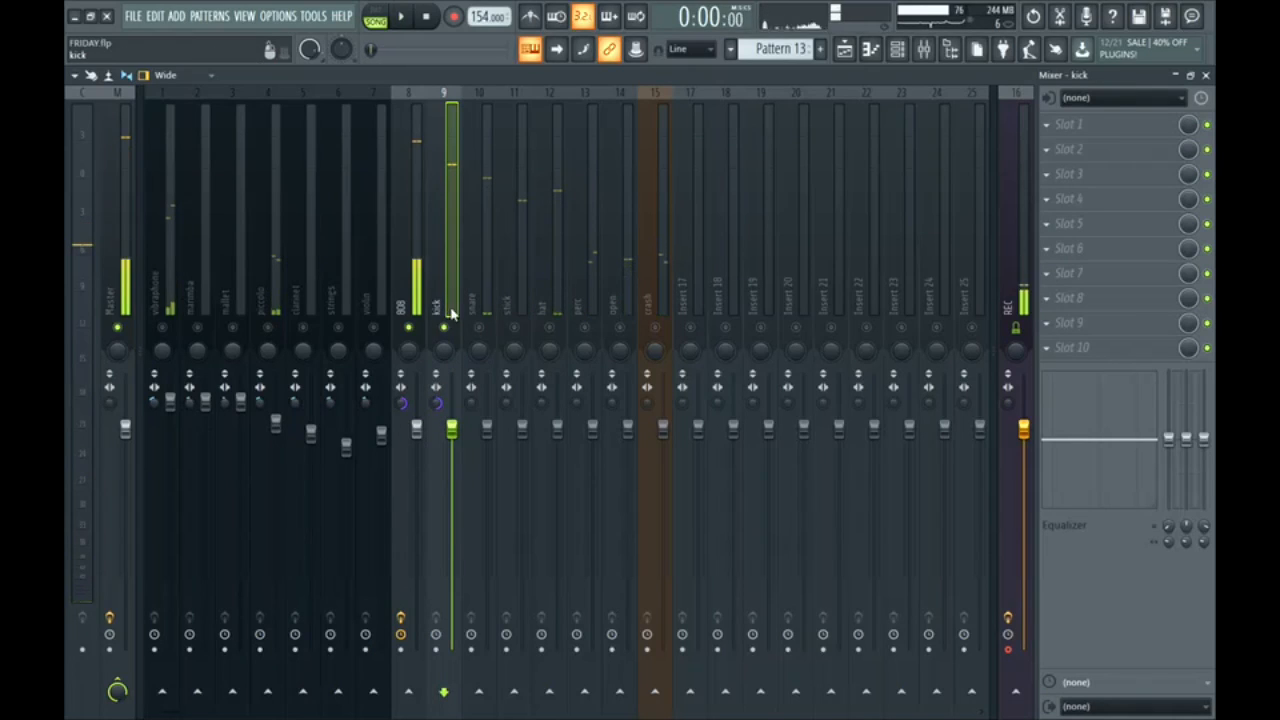
Step: Solo the snare, load Fruity Parametric EQ 2 and use band 1 as a steep low cut at about 136 Hz, checking it in playback
{"action": "left_click", "coordinate": [486, 296]}
{"action": "right_click", "coordinate": [490, 327]}
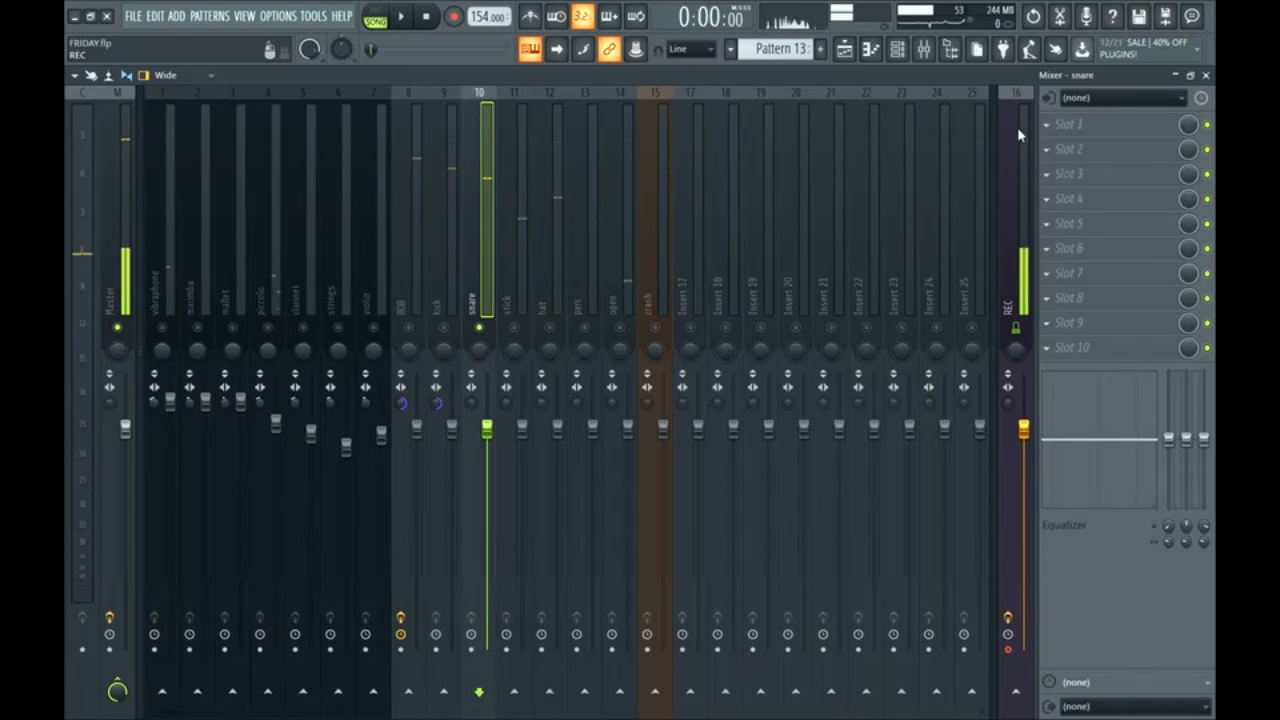
{"action": "left_click", "coordinate": [1078, 126]}
{"action": "left_click", "coordinate": [836, 335]}
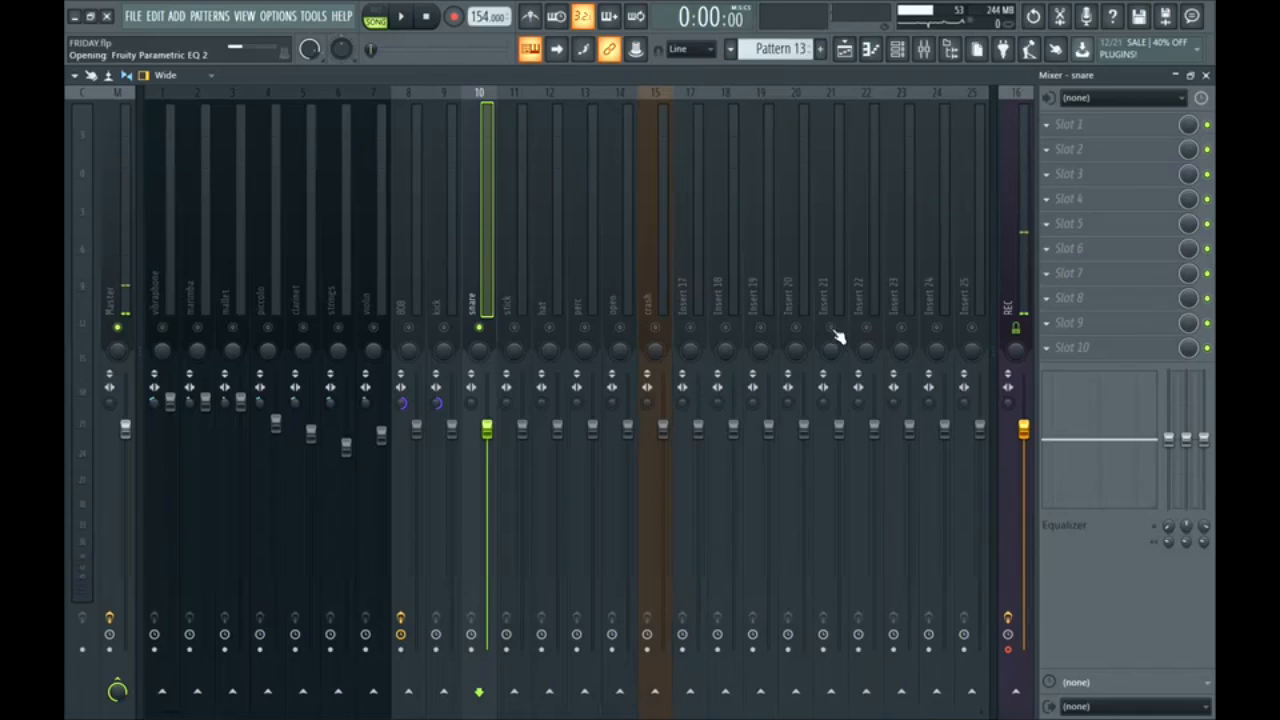
{"action": "right_click", "coordinate": [271, 403]}
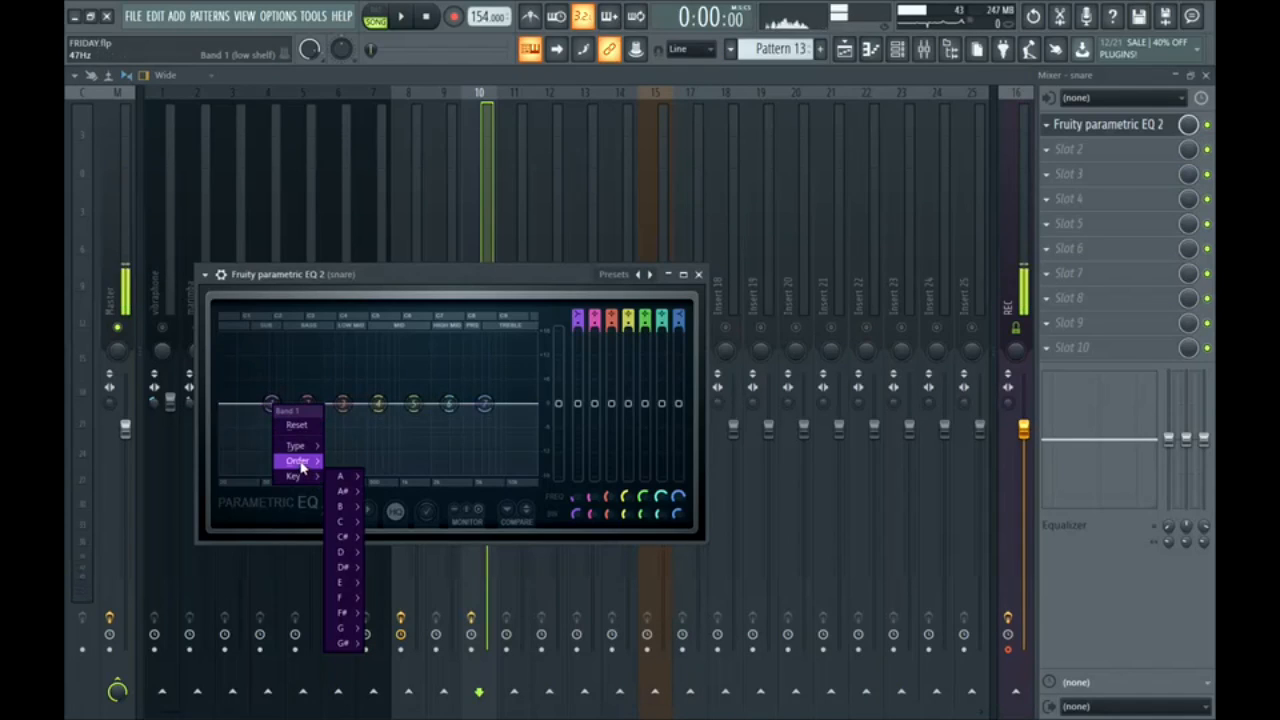
{"action": "left_click", "coordinate": [335, 460]}
{"action": "key", "text": "space"}
{"action": "left_click_drag", "start_coordinate": [271, 403], "coordinate": [307, 474]}
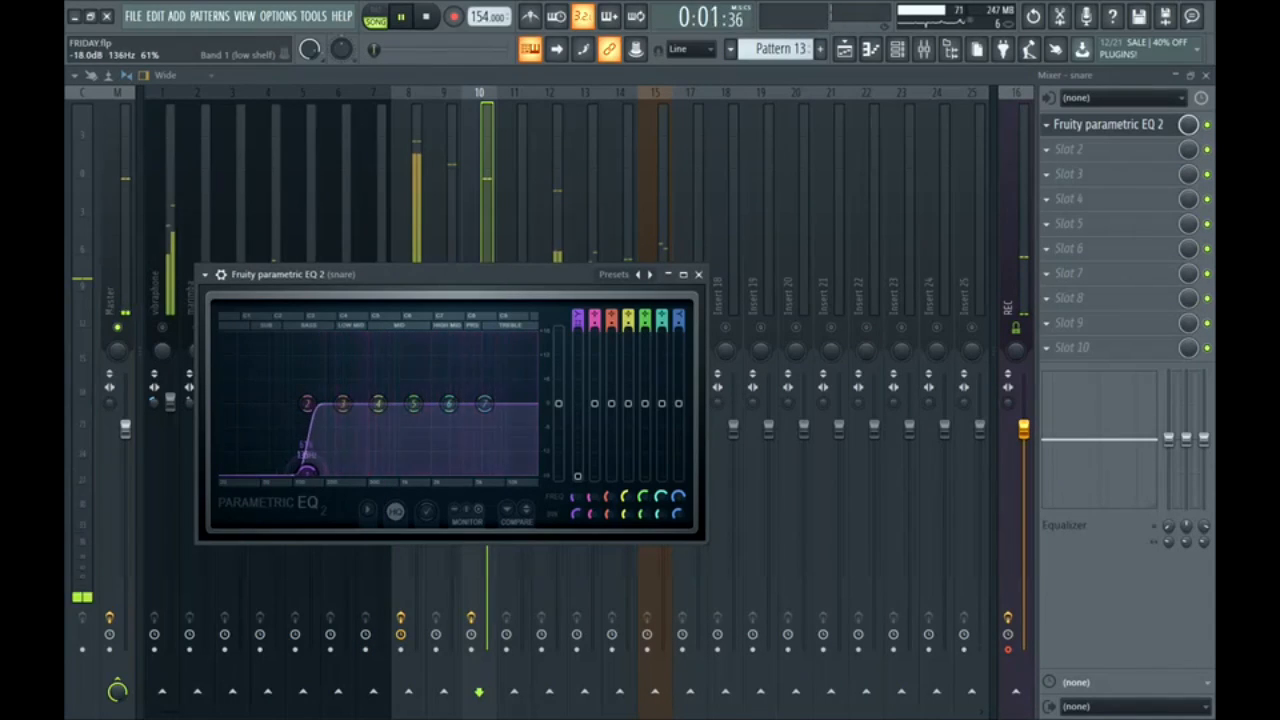
{"action": "key", "text": "space"}
Step: Boost the snare EQ's band 4 by about 2.4 dB at 494 Hz and band 7 by about 1.9 dB at 6324 Hz
{"action": "left_click_drag", "start_coordinate": [378, 404], "coordinate": [368, 369]}
{"action": "key", "text": "space"}
{"action": "key", "text": "space"}
{"action": "scroll", "coordinate": [371, 373], "scroll_direction": "down", "scroll_amount": 3}
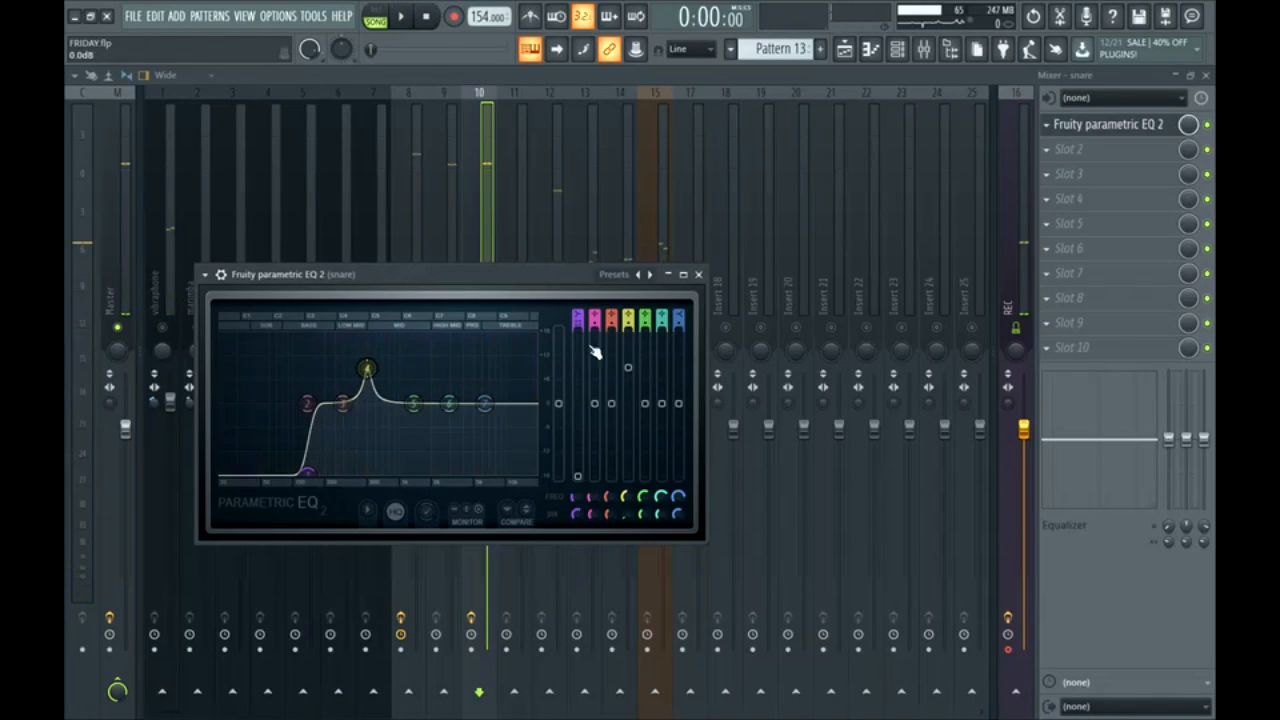
{"action": "key", "text": "space"}
{"action": "left_click_drag", "start_coordinate": [634, 371], "coordinate": [634, 392]}
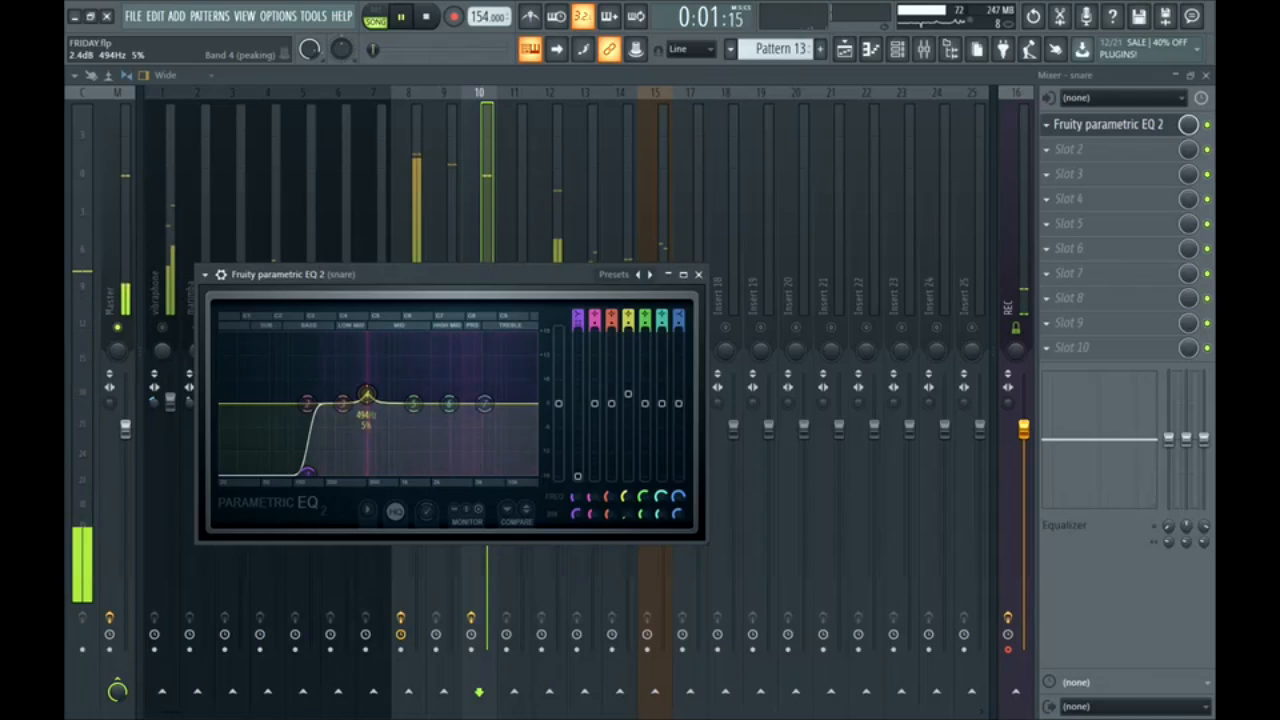
{"action": "key", "text": "space"}
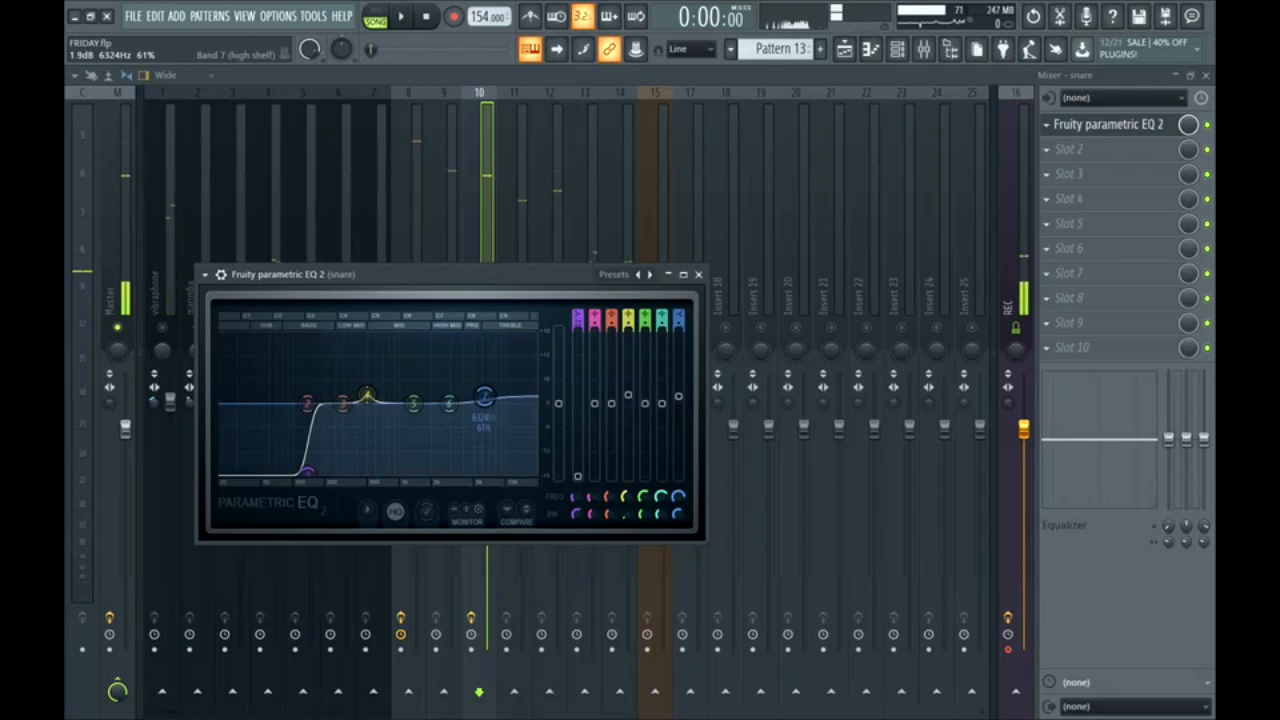
{"action": "left_click", "coordinate": [699, 274]}
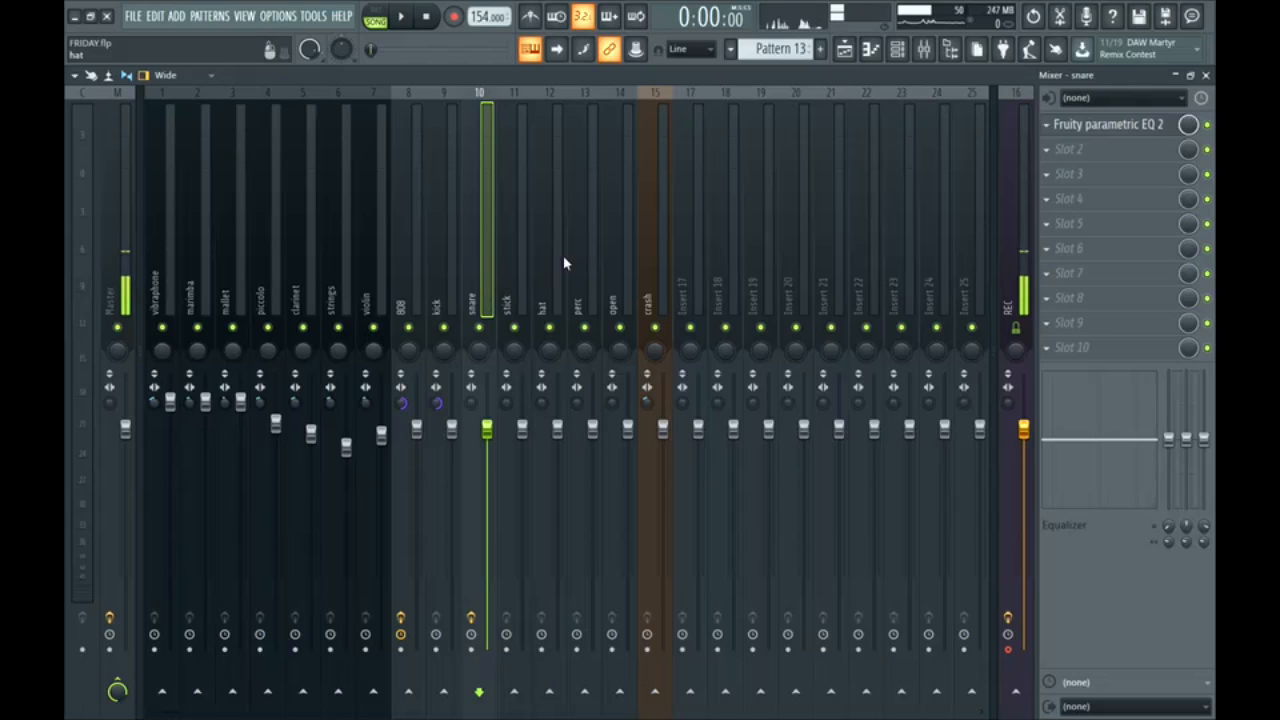
Step: Cut the lows of the stick, hat, perc, open and crash tracks by about 18 dB at 90 Hz with the mixer equalizer
{"action": "left_click", "coordinate": [585, 283]}
{"action": "left_click", "coordinate": [627, 273]}
{"action": "left_click", "coordinate": [655, 255]}
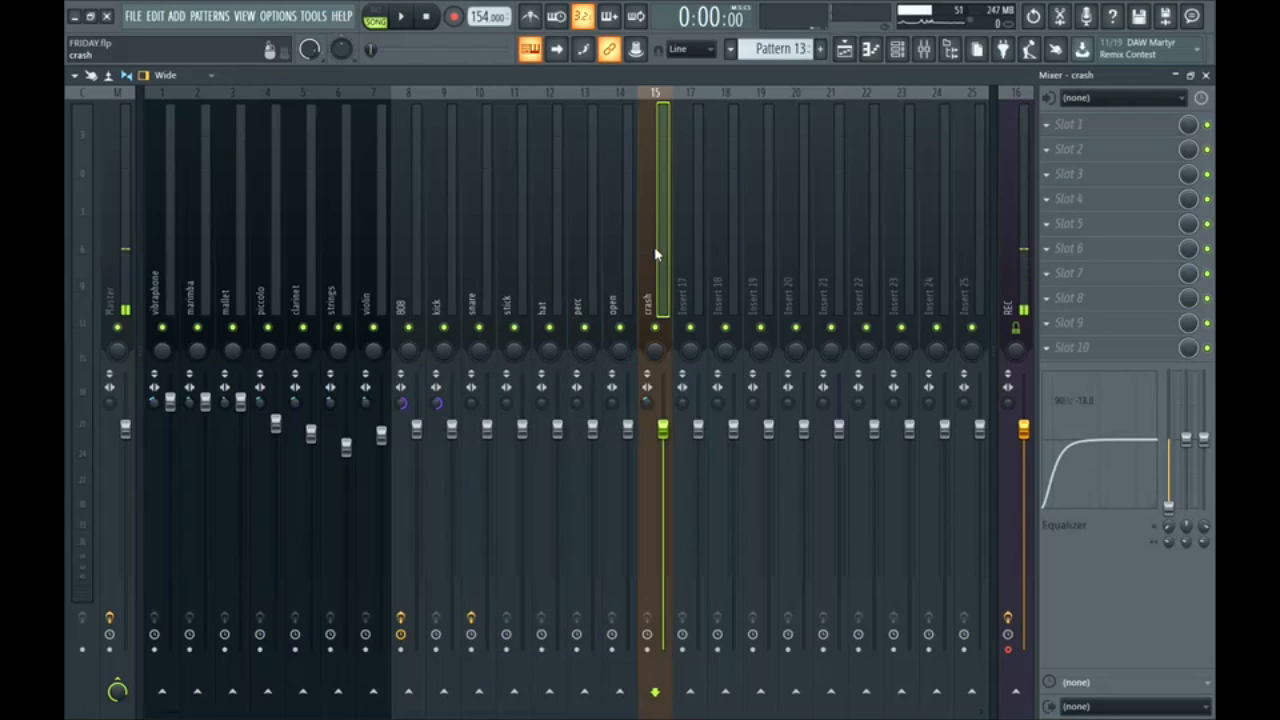
{"action": "left_click", "coordinate": [502, 297]}
{"action": "left_click", "coordinate": [414, 290]}
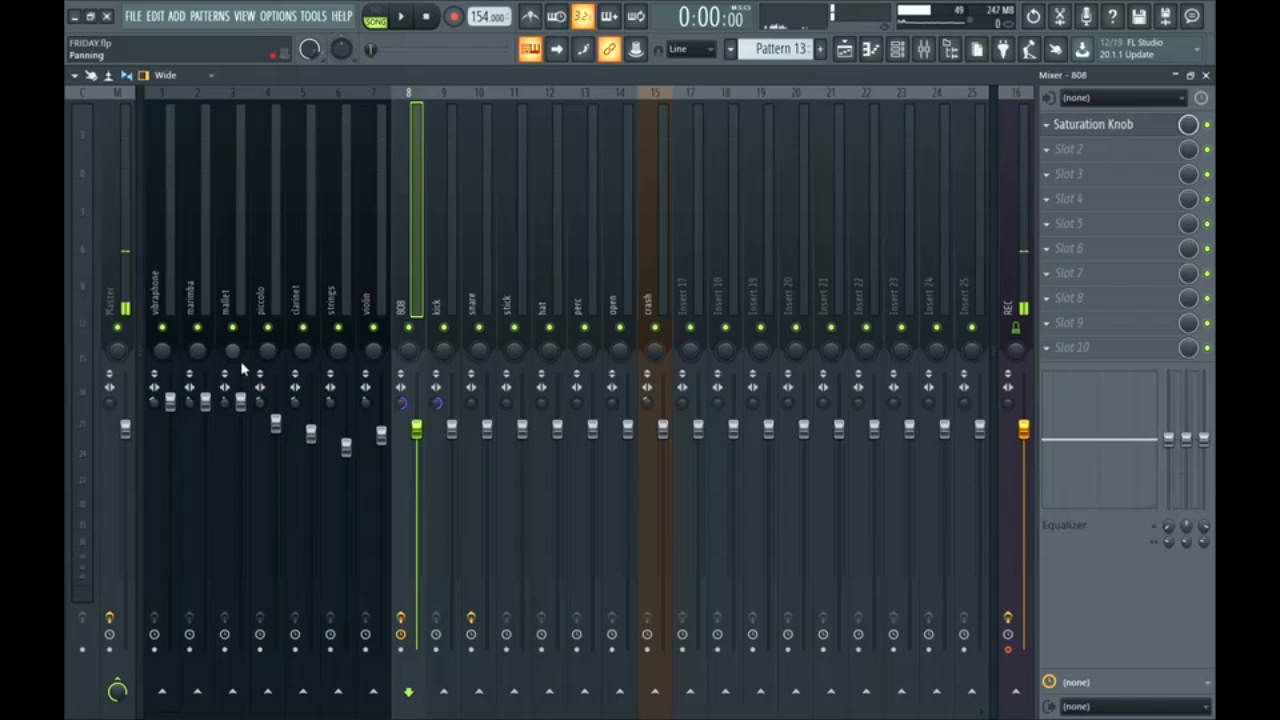
Step: Solo the vibraphone during playback, mute the REC track and unmute the marimba, mallet, piccolo, clarinet, strings and violin tracks
{"action": "right_click", "coordinate": [162, 327]}
{"action": "key", "text": "space"}
{"action": "left_click", "coordinate": [162, 303]}
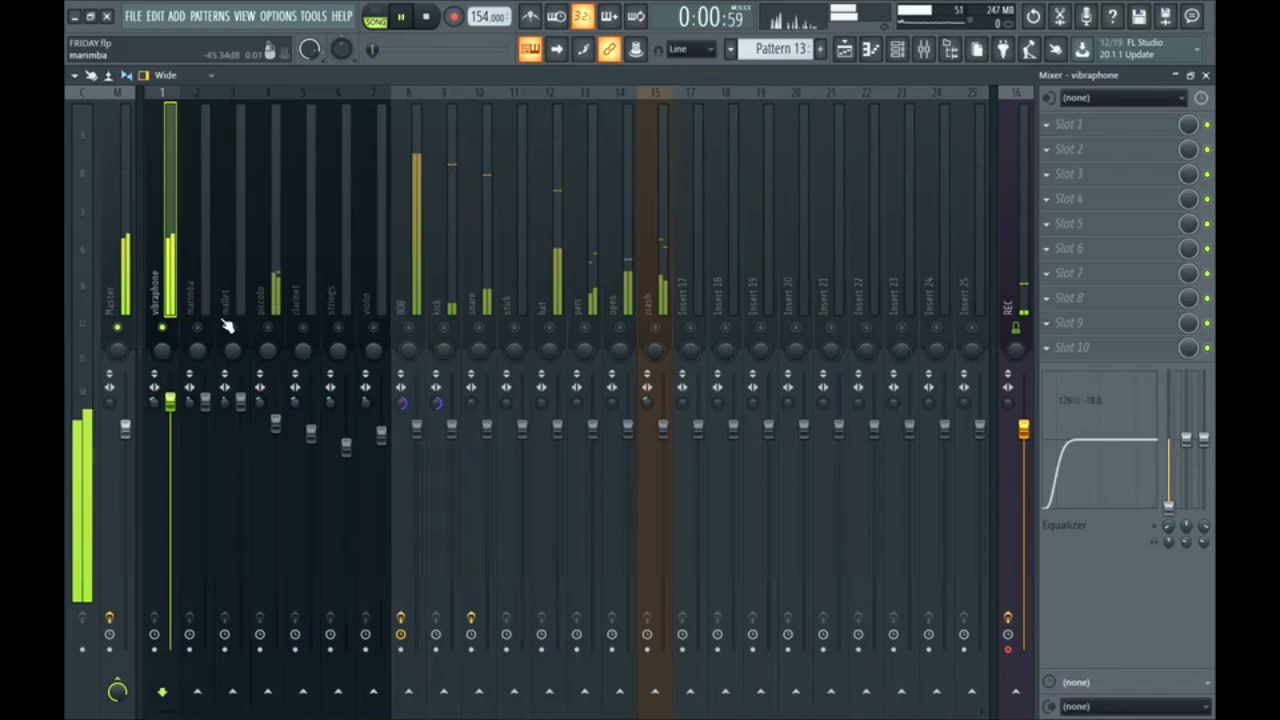
{"action": "left_click", "coordinate": [1017, 329]}
{"action": "left_click", "coordinate": [198, 328]}
{"action": "left_click", "coordinate": [233, 328]}
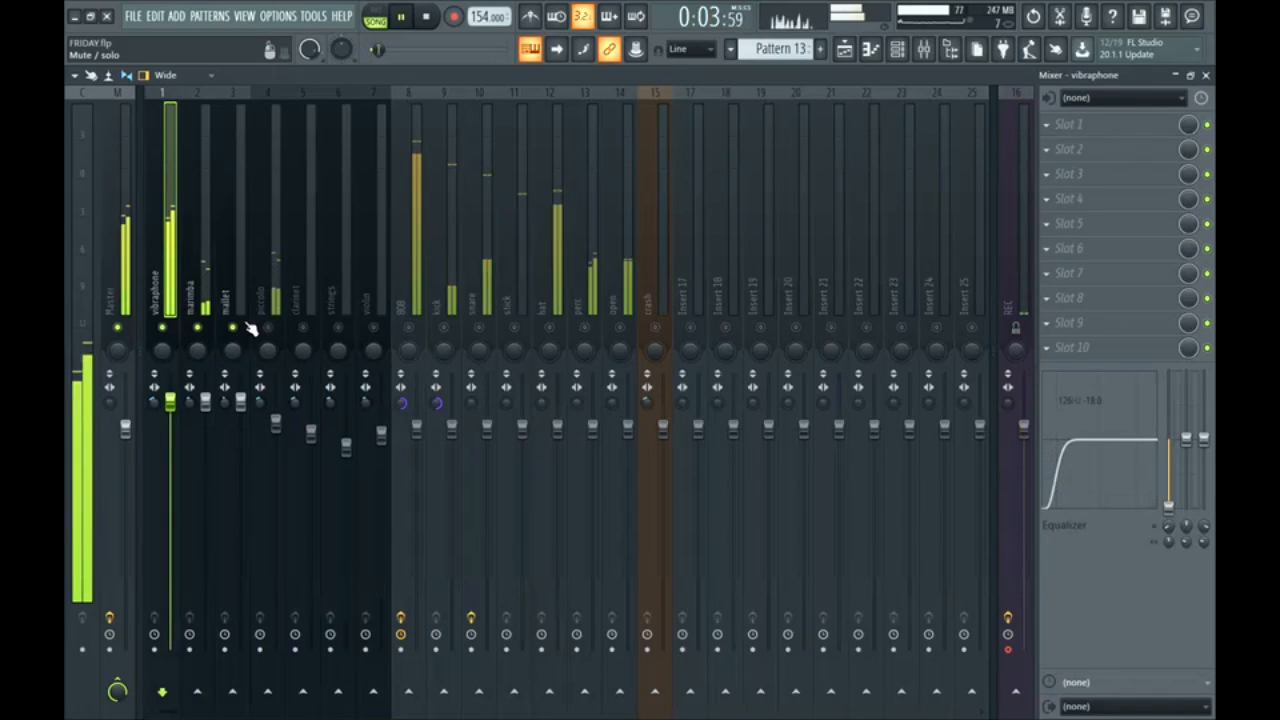
{"action": "left_click", "coordinate": [268, 328]}
{"action": "left_click", "coordinate": [303, 328]}
{"action": "left_click", "coordinate": [338, 328]}
{"action": "left_click", "coordinate": [373, 328]}
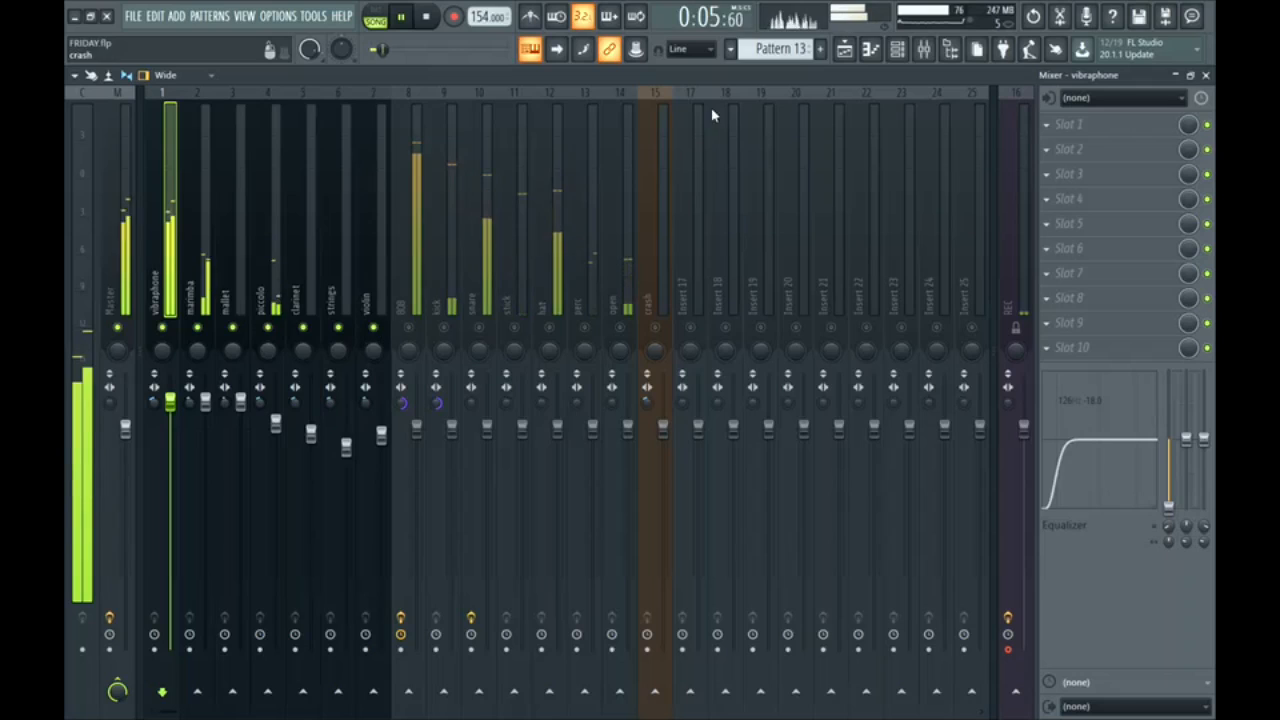
Step: Select bars 1 through 8 of the playlist as the playback range, stop playback and return to the mixer
{"action": "left_click", "coordinate": [845, 50]}
{"action": "left_click_drag", "start_coordinate": [597, 110], "coordinate": [284, 110]}
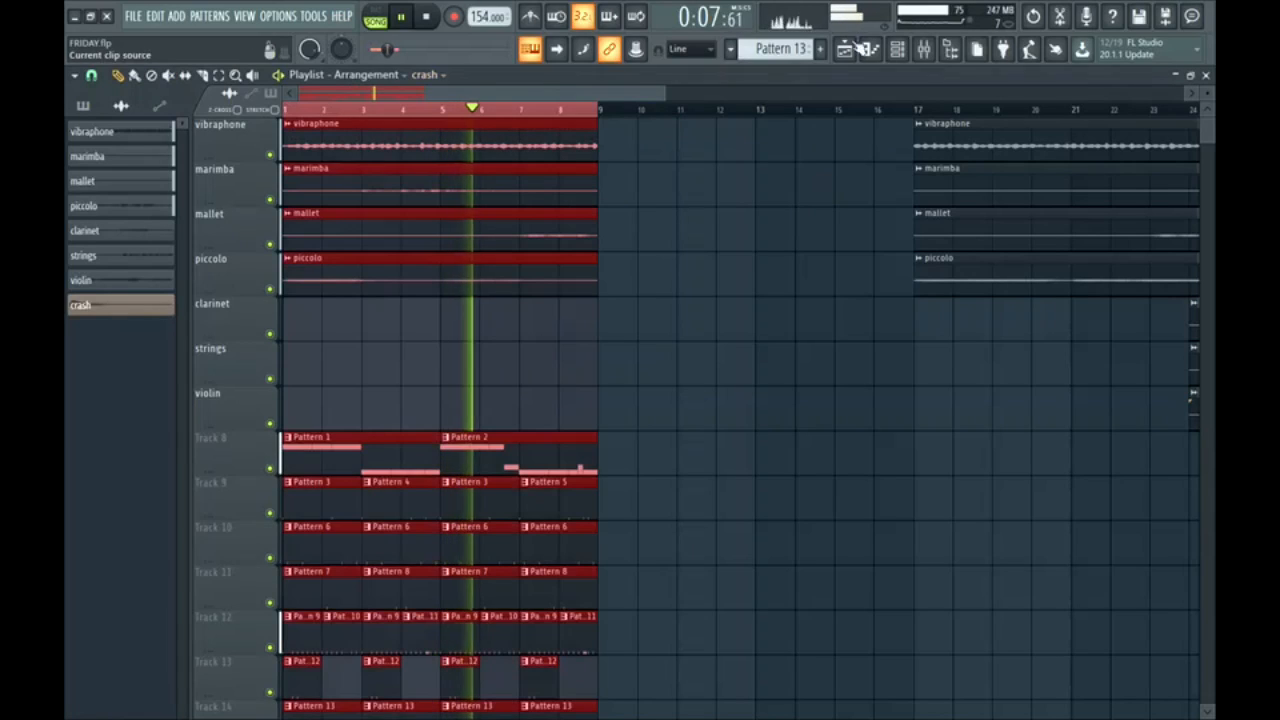
{"action": "key", "text": "space"}
{"action": "left_click", "coordinate": [924, 50]}
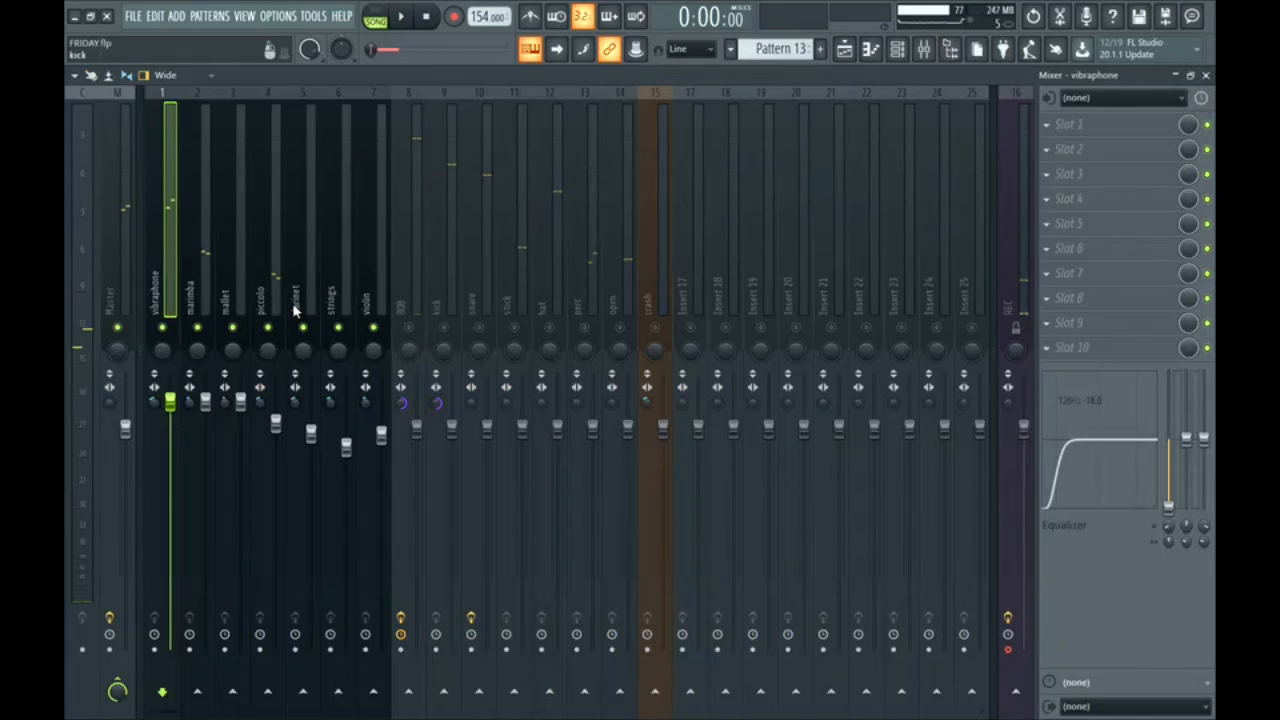
Step: Unmute the 808 and kick tracks and lower the 808 fader while the loop plays
{"action": "left_click", "coordinate": [409, 328]}
{"action": "left_click", "coordinate": [412, 294]}
{"action": "left_click_drag", "start_coordinate": [418, 431], "coordinate": [417, 465]}
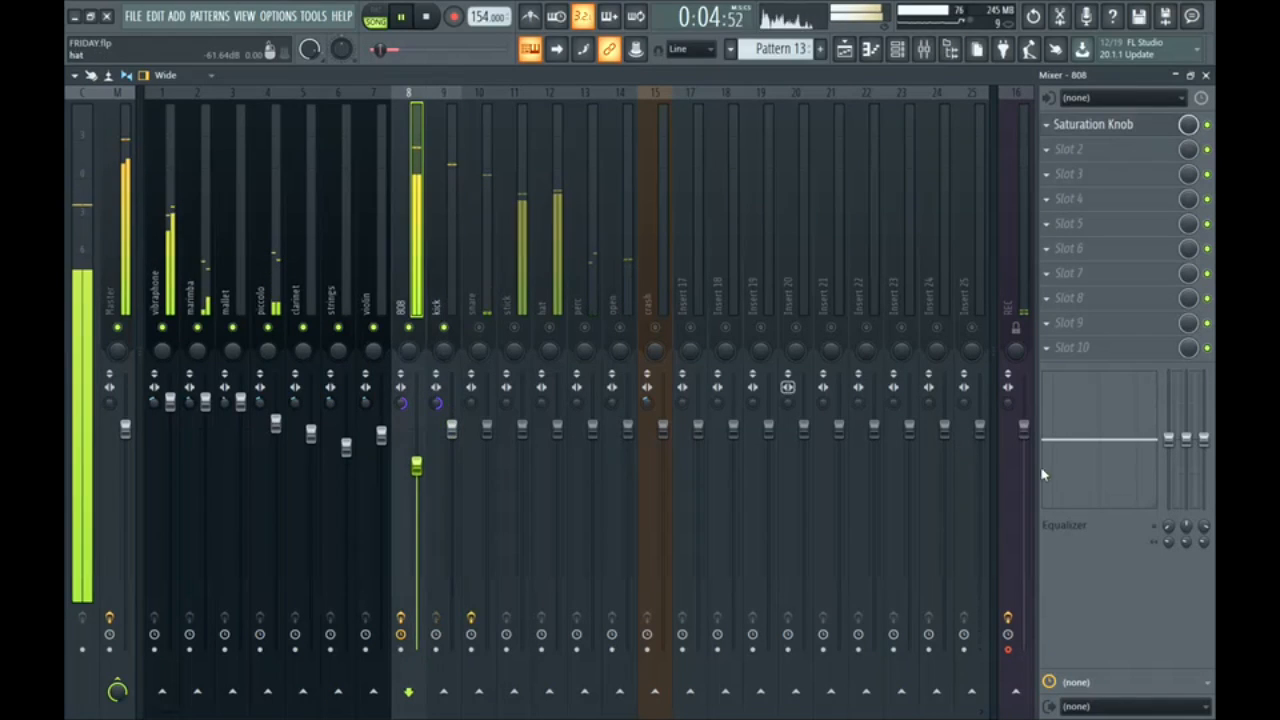
Step: Unmute the snare, stick and hat tracks and move the hat track ahead of the stick track
{"action": "left_click", "coordinate": [487, 308]}
{"action": "left_click", "coordinate": [557, 306]}
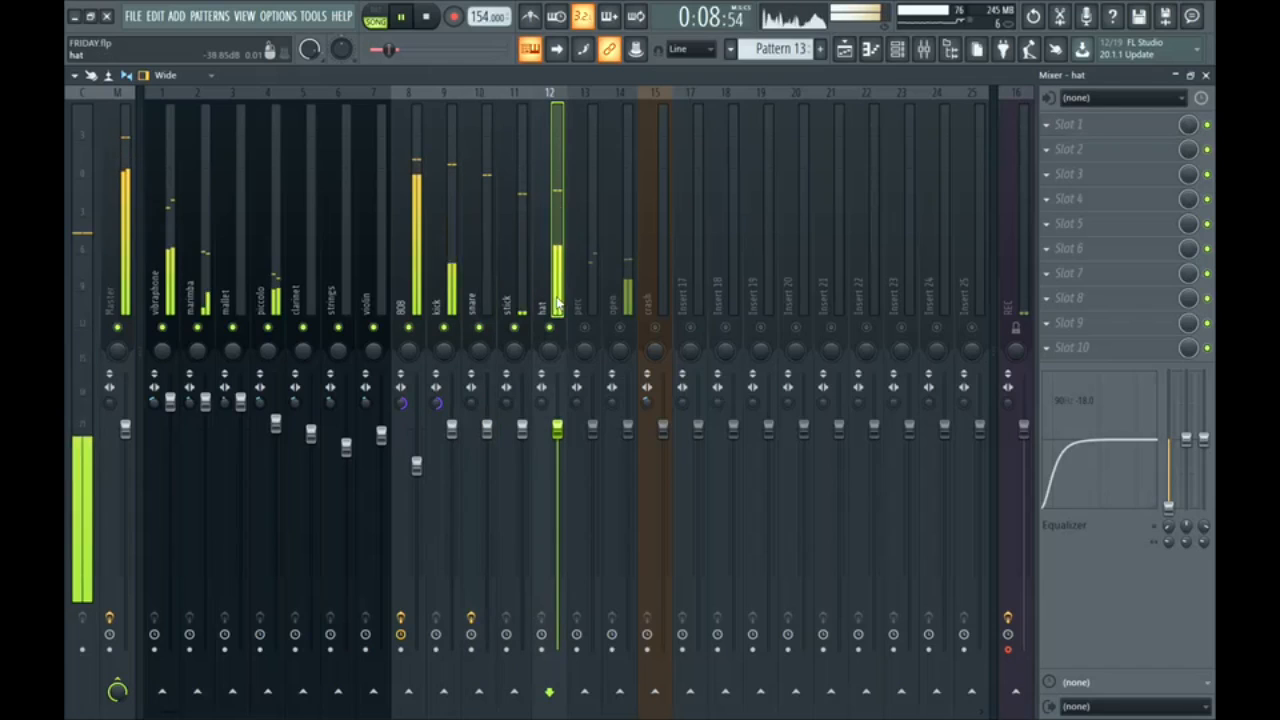
{"action": "key", "text": "alt+Left"}
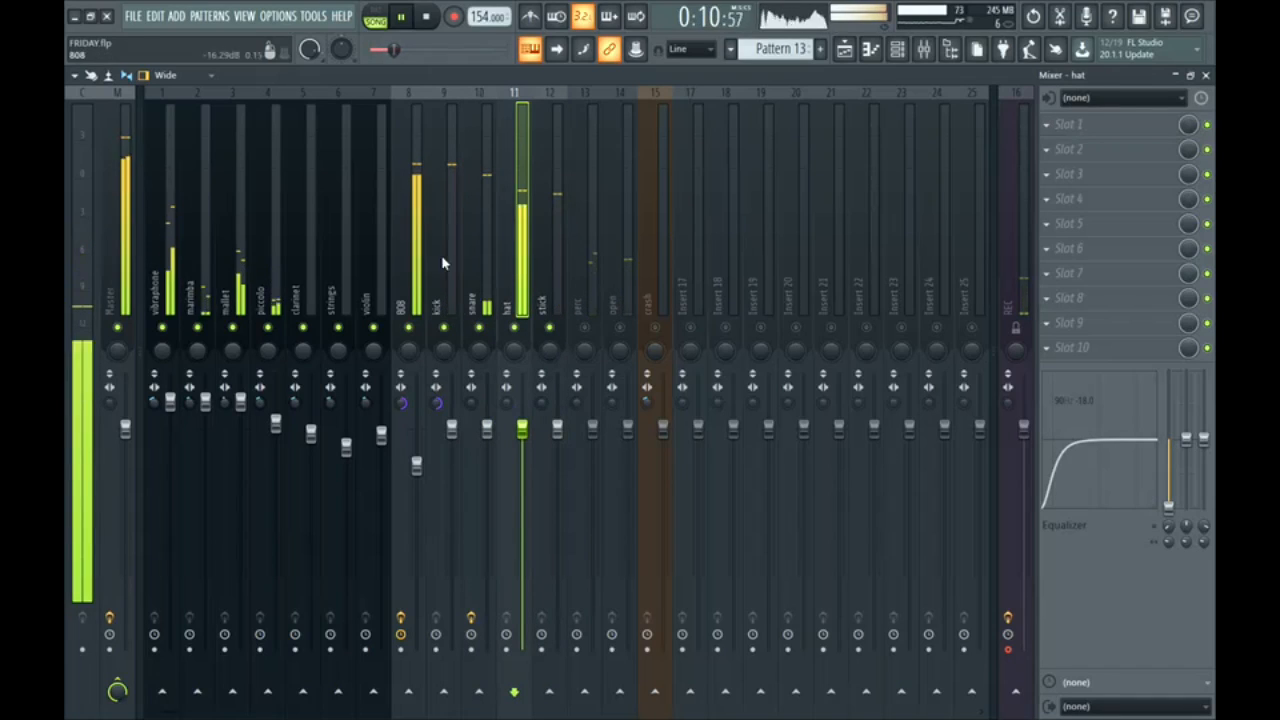
Step: Lower the stick and hat faders and trim the 808 level slightly further
{"action": "left_click_drag", "start_coordinate": [557, 428], "coordinate": [557, 452]}
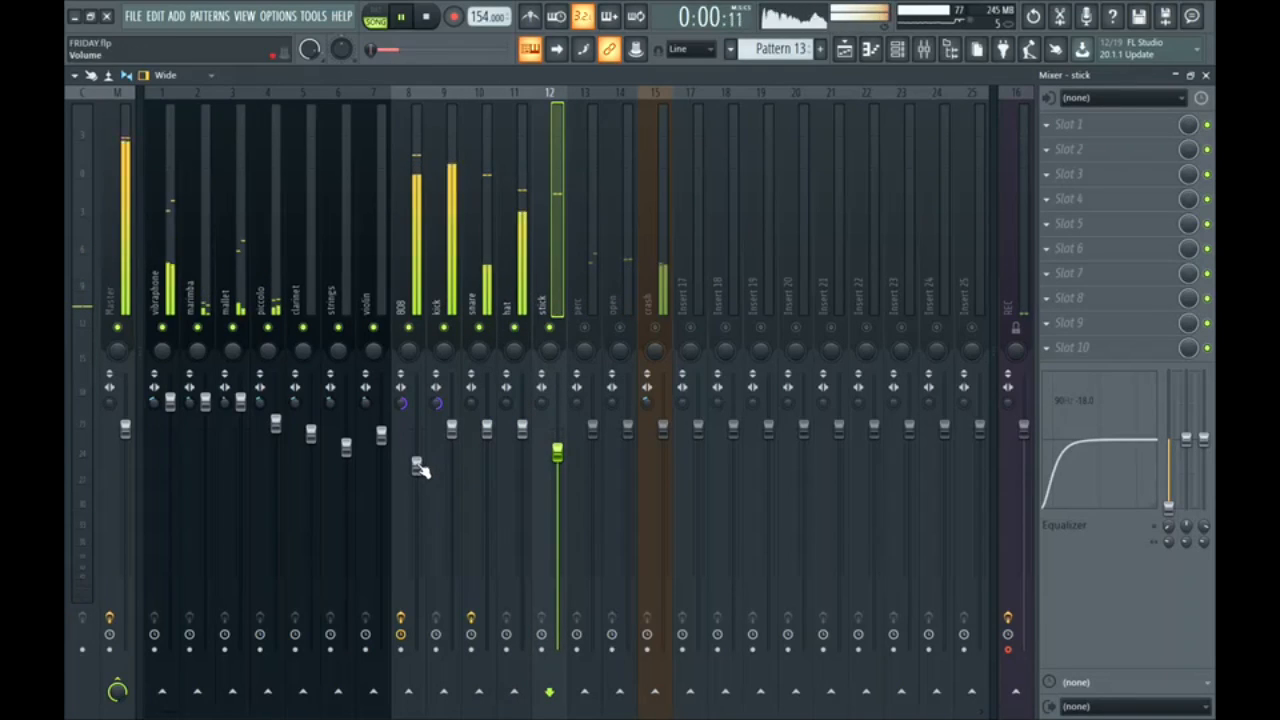
{"action": "left_click_drag", "start_coordinate": [417, 466], "coordinate": [417, 472]}
{"action": "left_click", "coordinate": [526, 300]}
{"action": "left_click_drag", "start_coordinate": [522, 428], "coordinate": [522, 455]}
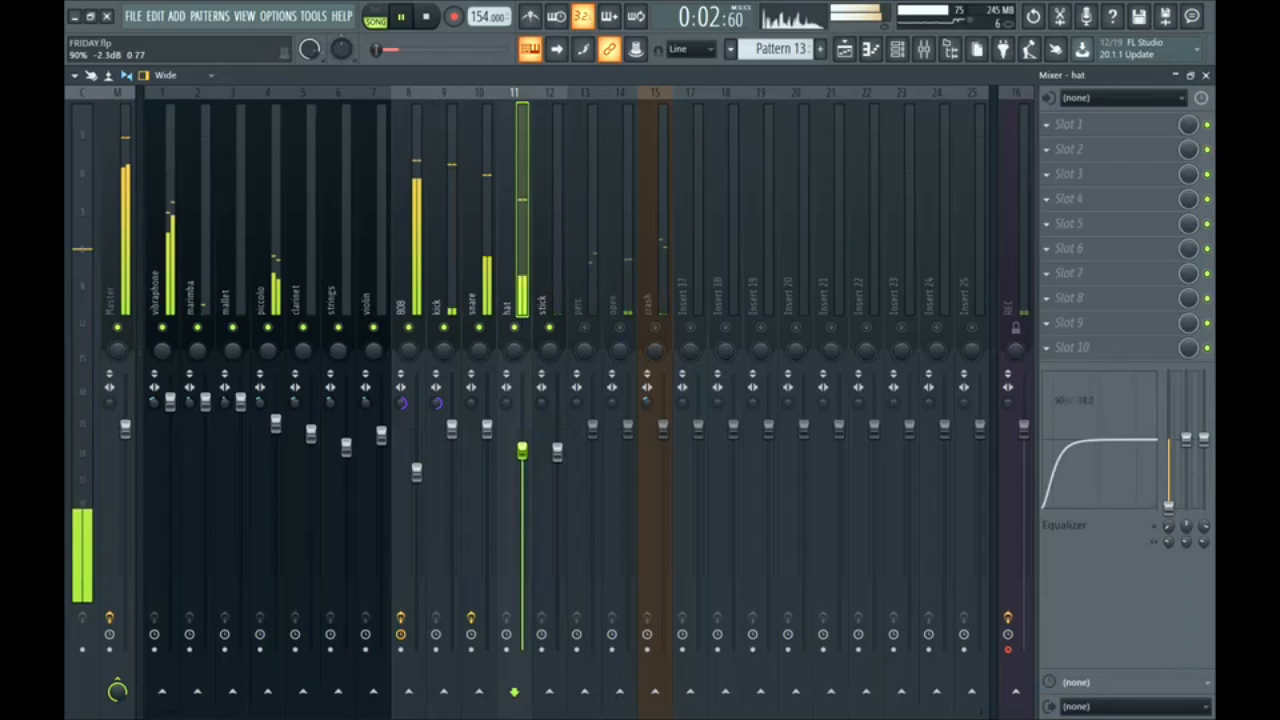
Step: Unmute perc and open, lower the perc fader, and pan perc about 42% right and open about 37% left
{"action": "left_click", "coordinate": [592, 302]}
{"action": "left_click_drag", "start_coordinate": [596, 429], "coordinate": [598, 450]}
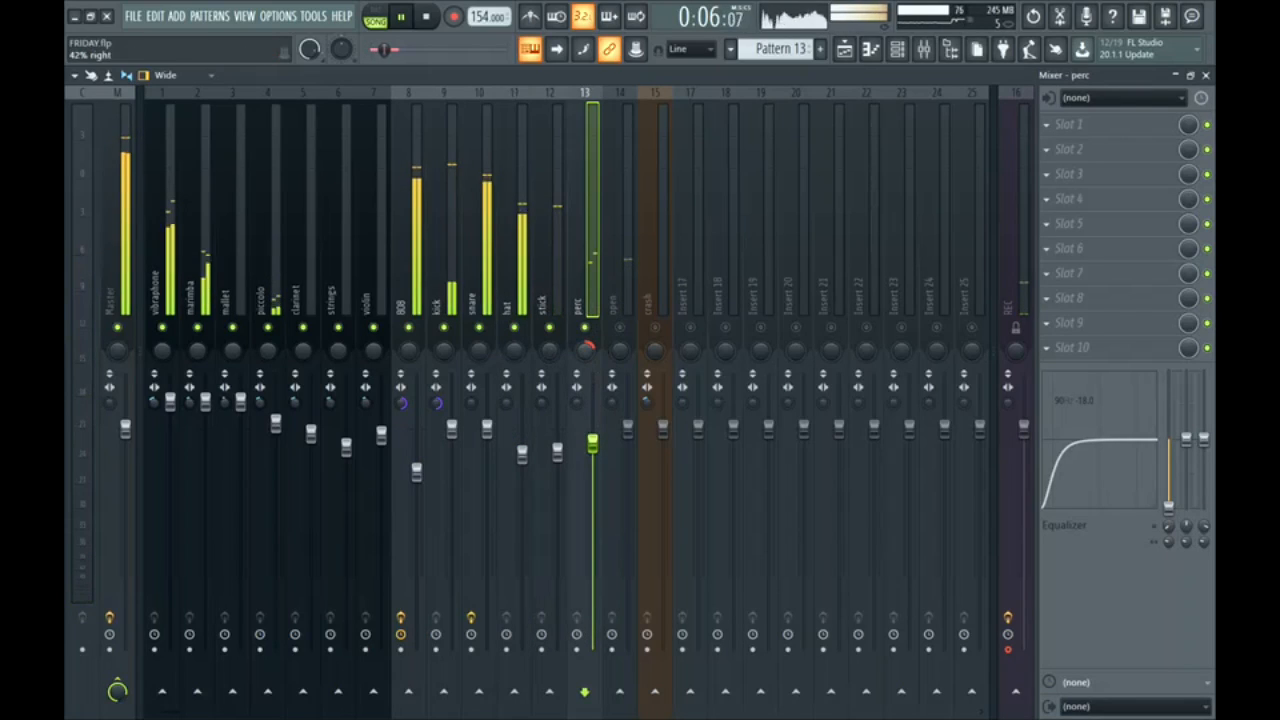
{"action": "left_click", "coordinate": [622, 360]}
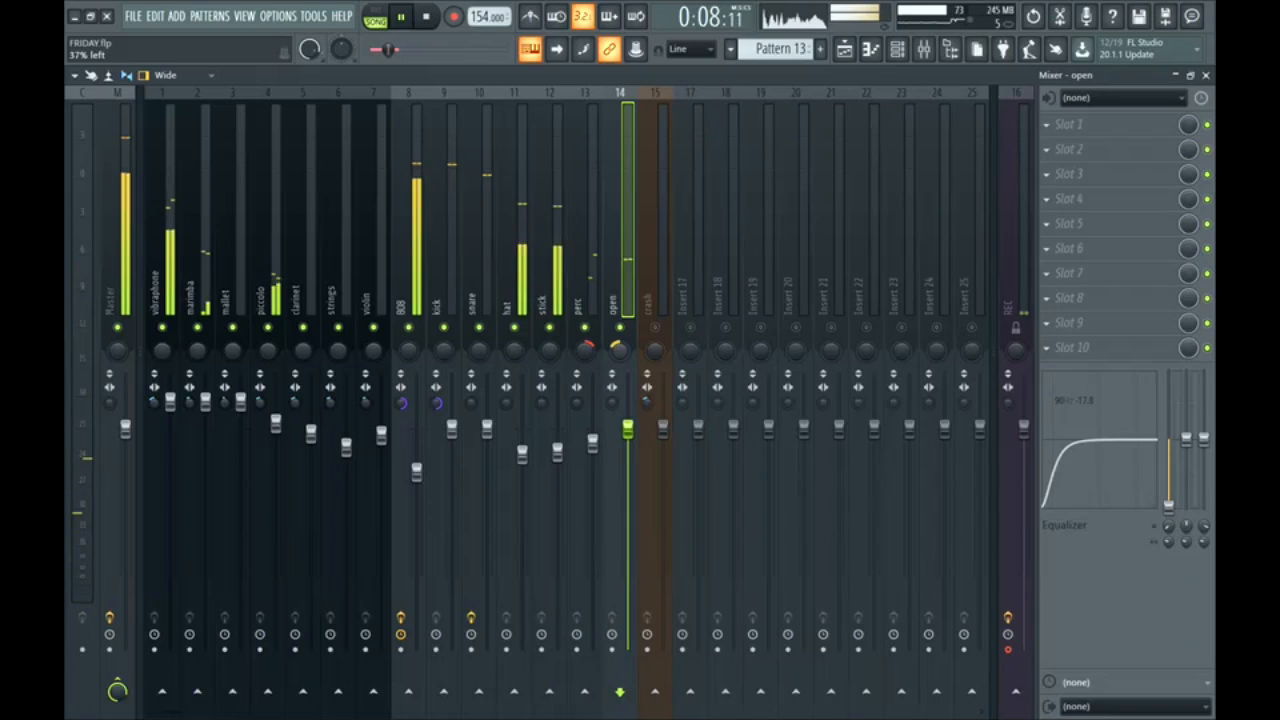
Step: Unmute the crash, lower the open and crash faders, and raise the kick to about 0.2 dB
{"action": "left_click", "coordinate": [657, 303]}
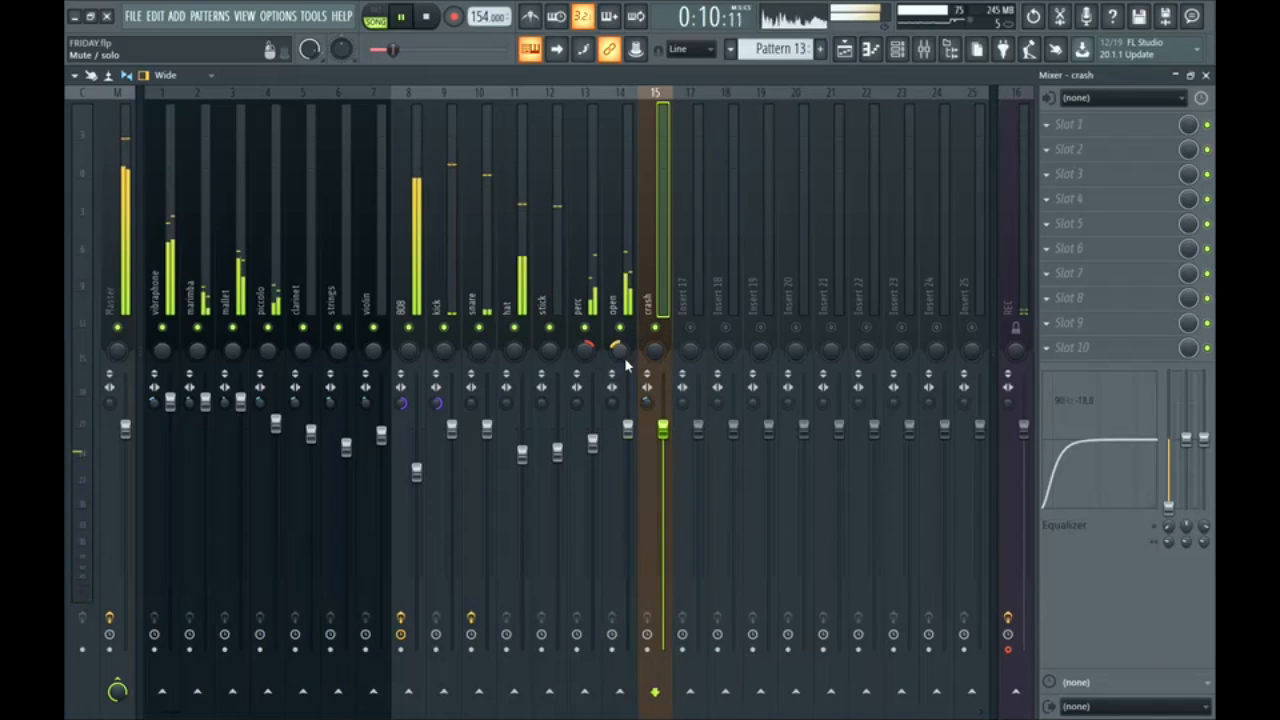
{"action": "left_click_drag", "start_coordinate": [629, 432], "coordinate": [596, 452]}
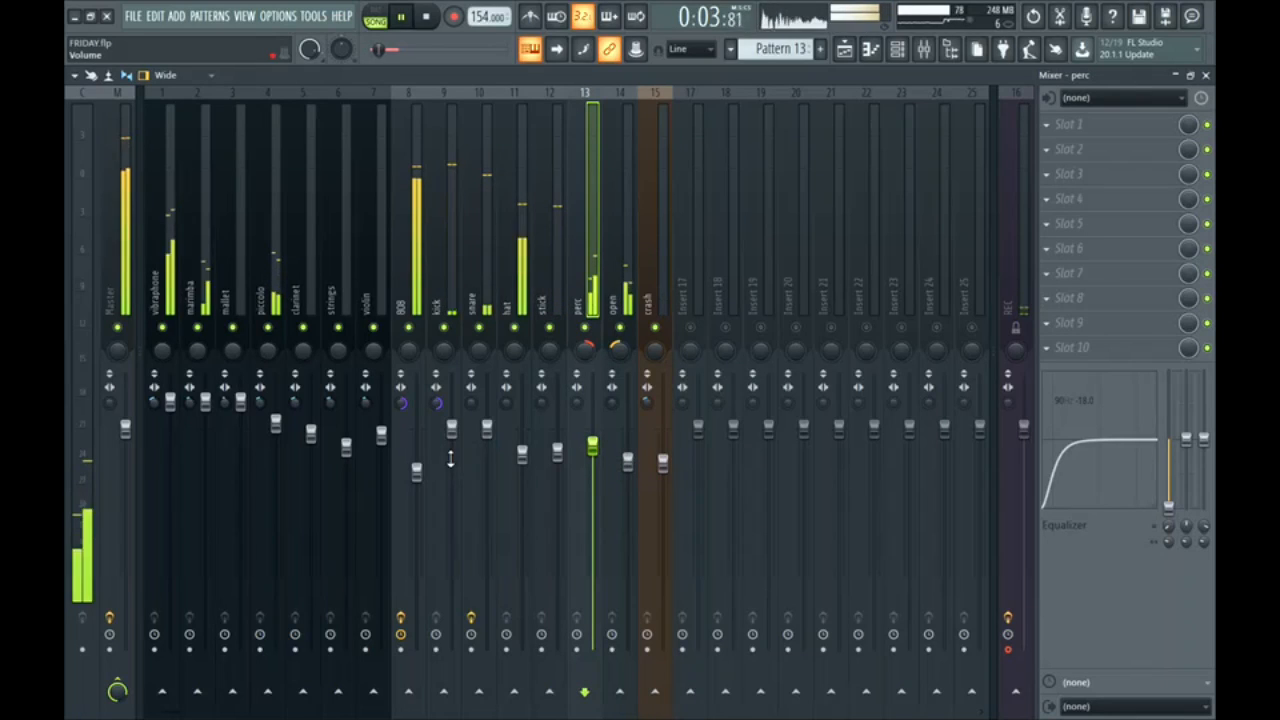
{"action": "left_click", "coordinate": [453, 430]}
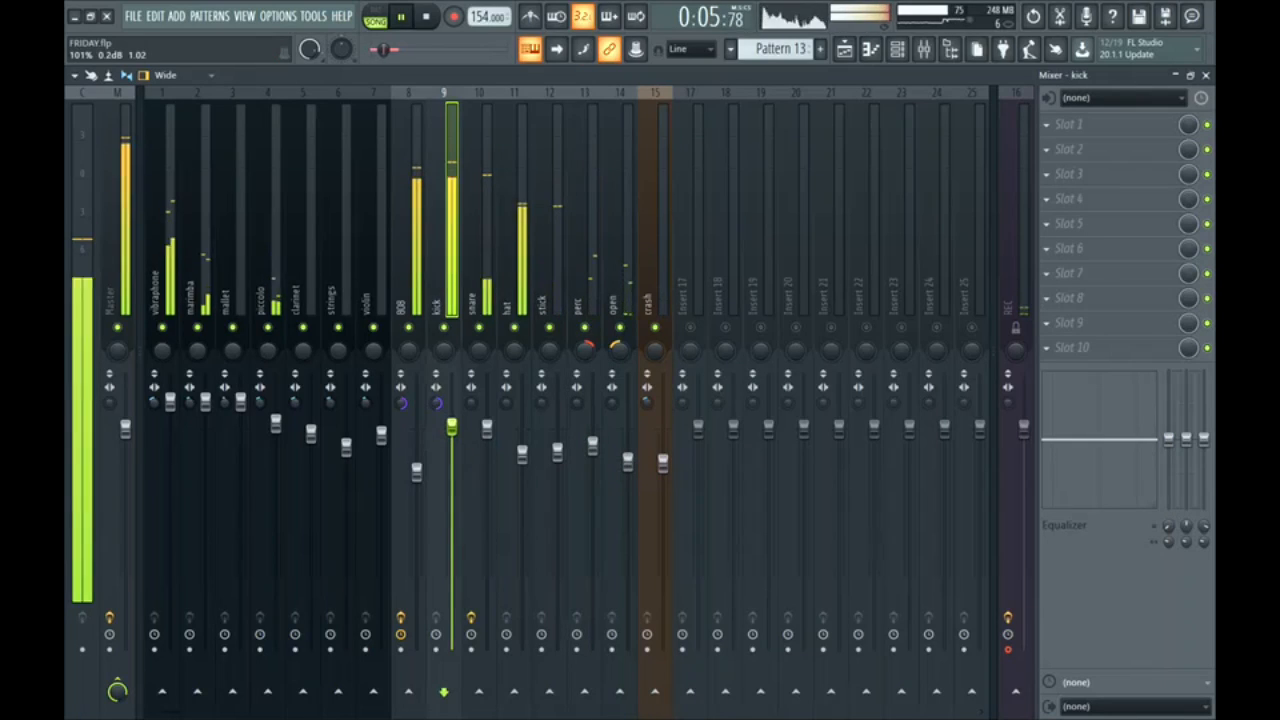
{"action": "left_click", "coordinate": [419, 473]}
Step: Select the vibraphone, marimba, mallet and piccolo tracks and raise their faders together, bringing piccolo to about 3.2 dB
{"action": "left_click", "coordinate": [196, 248]}
{"action": "left_click_drag", "start_coordinate": [167, 247], "coordinate": [279, 278]}
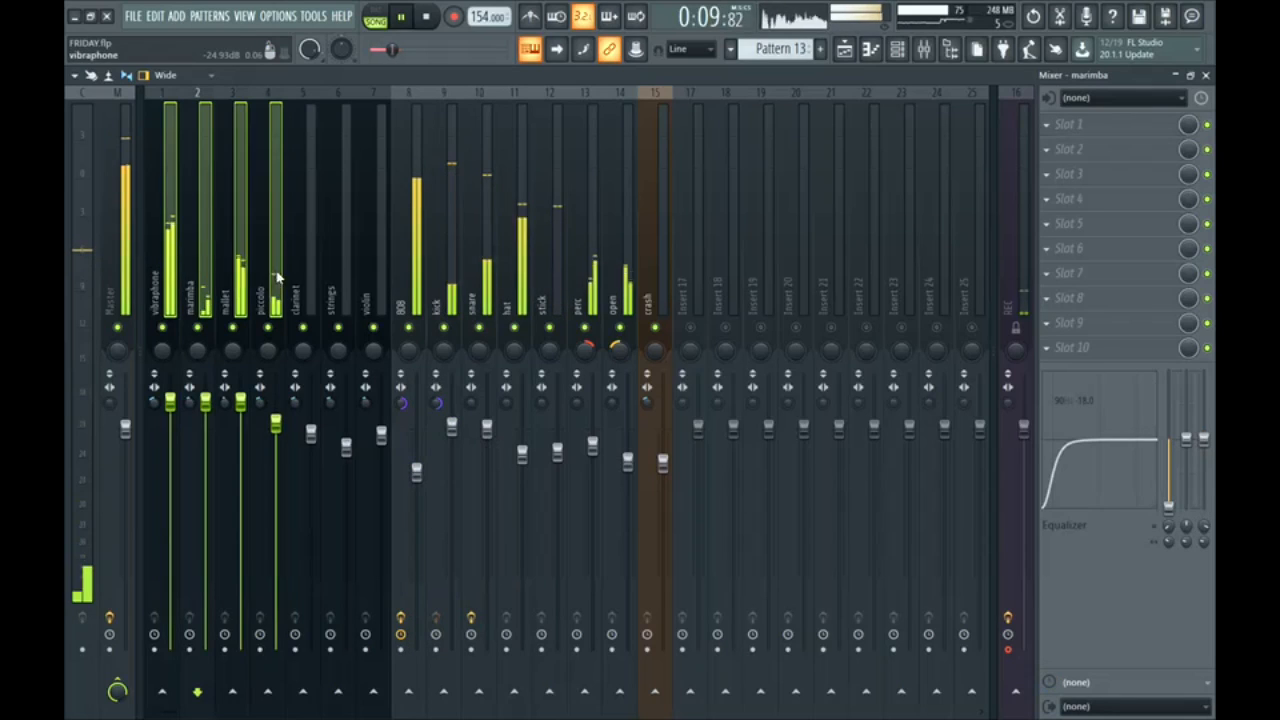
{"action": "left_click_drag", "start_coordinate": [277, 424], "coordinate": [286, 380]}
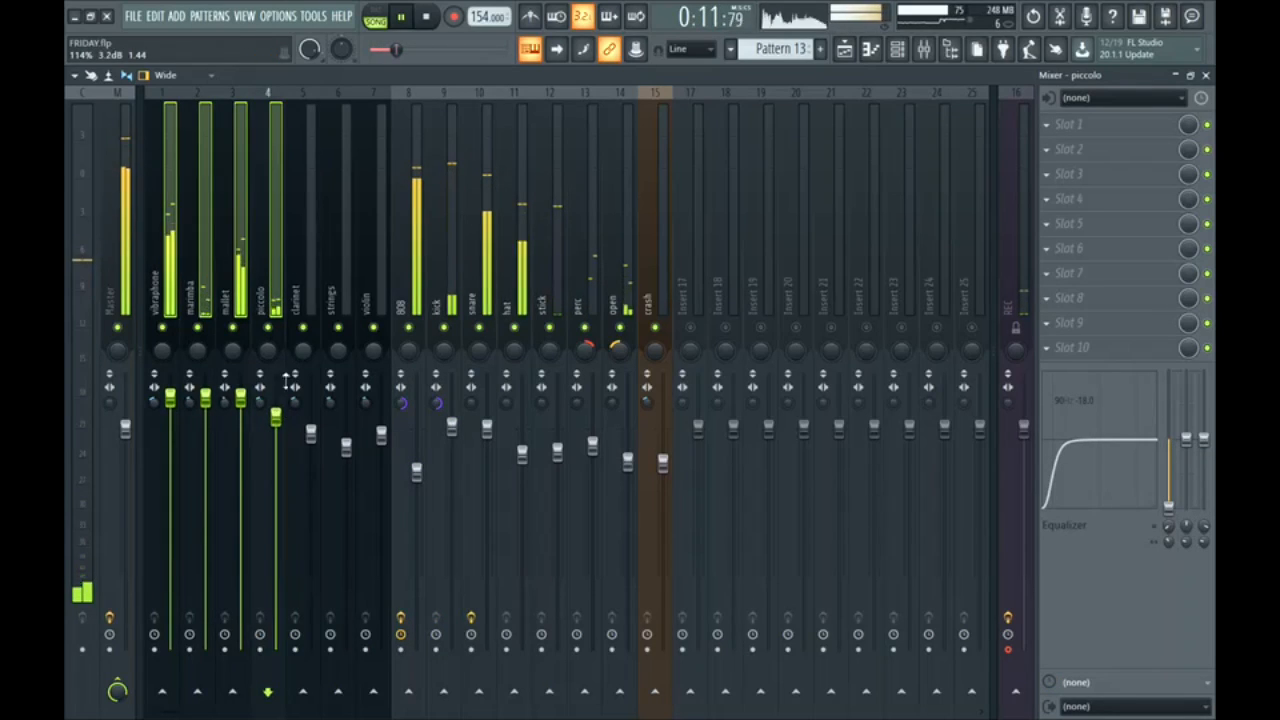
Step: Check the EQ settings of the perc and open tracks
{"action": "left_click", "coordinate": [372, 266]}
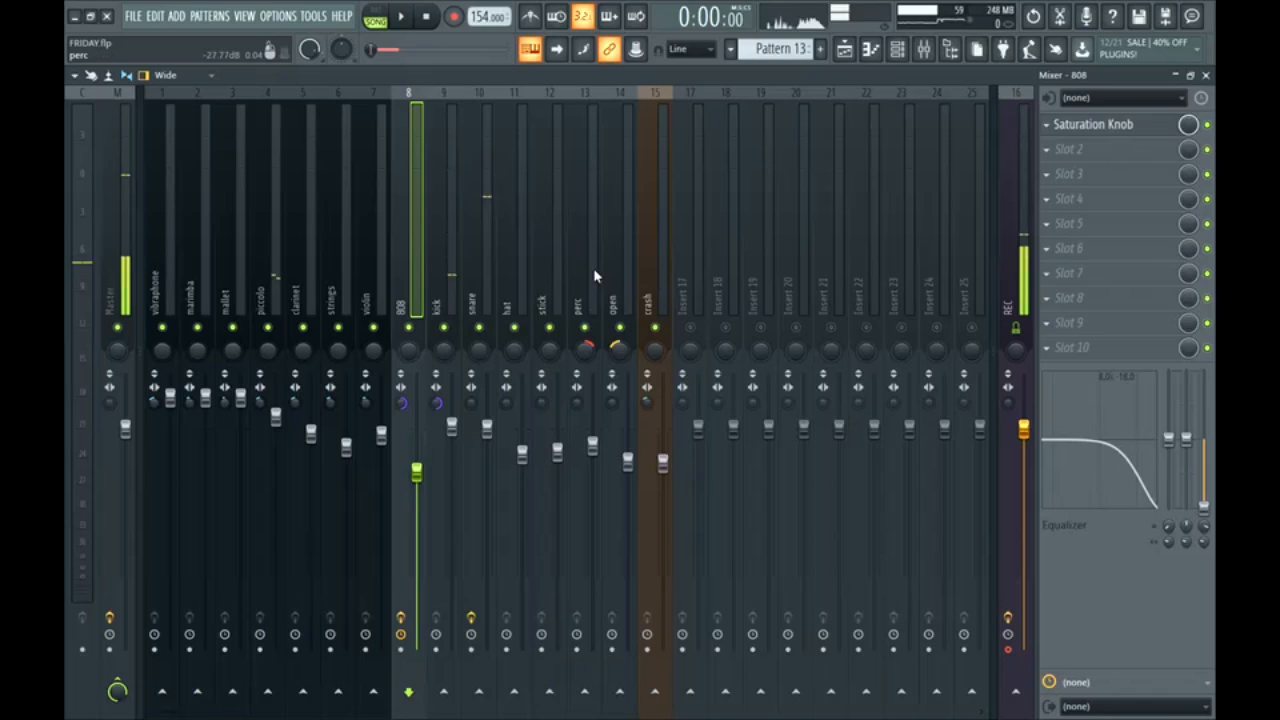
{"action": "left_click", "coordinate": [592, 280]}
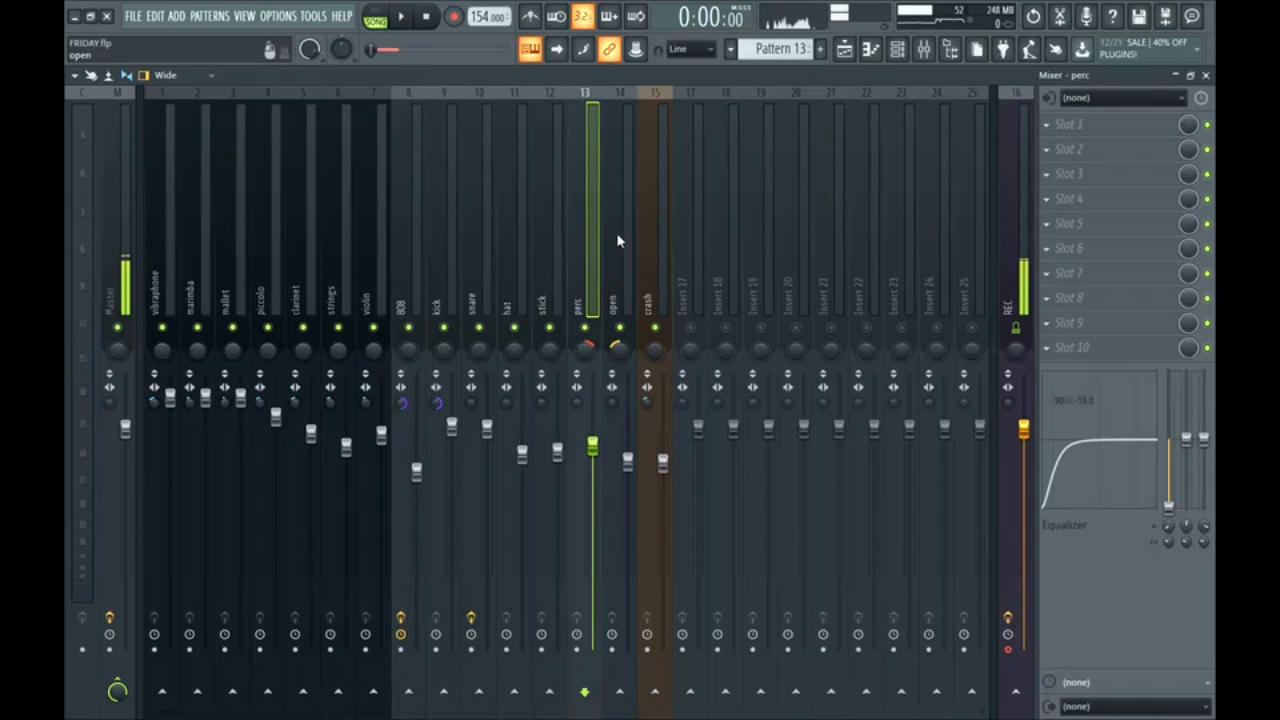
{"action": "left_click", "coordinate": [617, 240]}
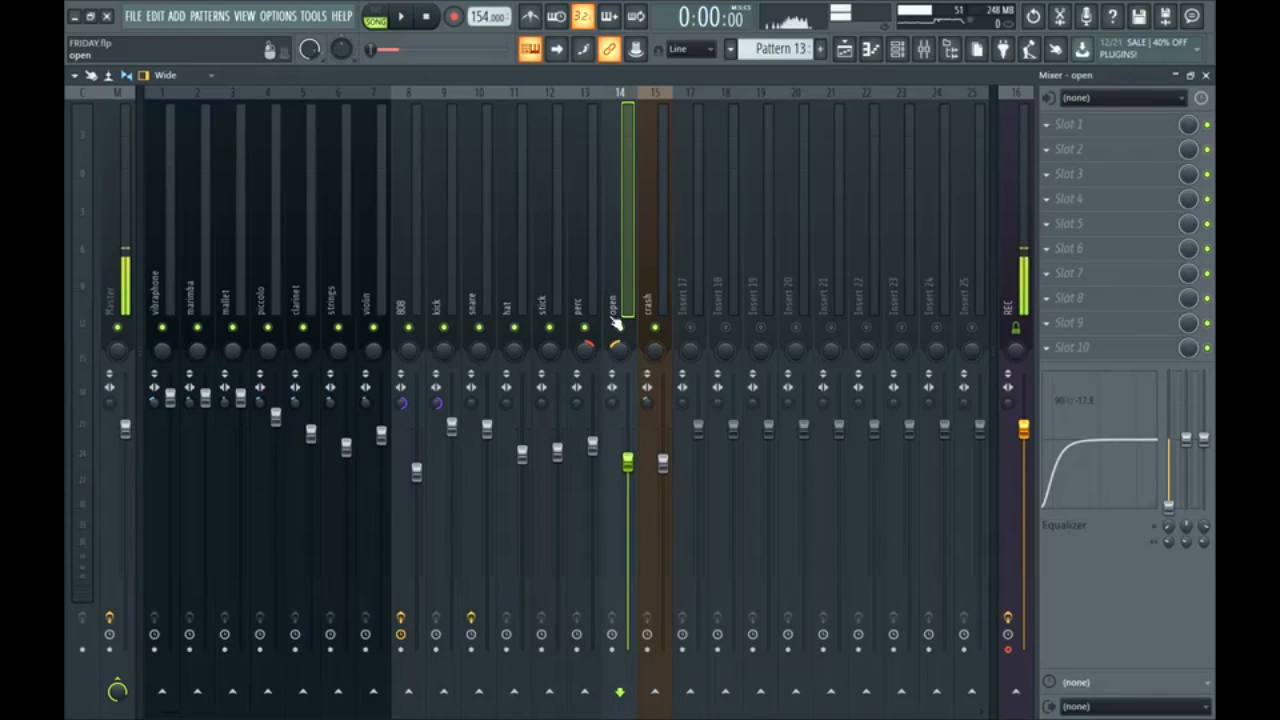
Step: Show the playlist, play its opening bars briefly, and review the full length of the arrangement
{"action": "left_click", "coordinate": [844, 50]}
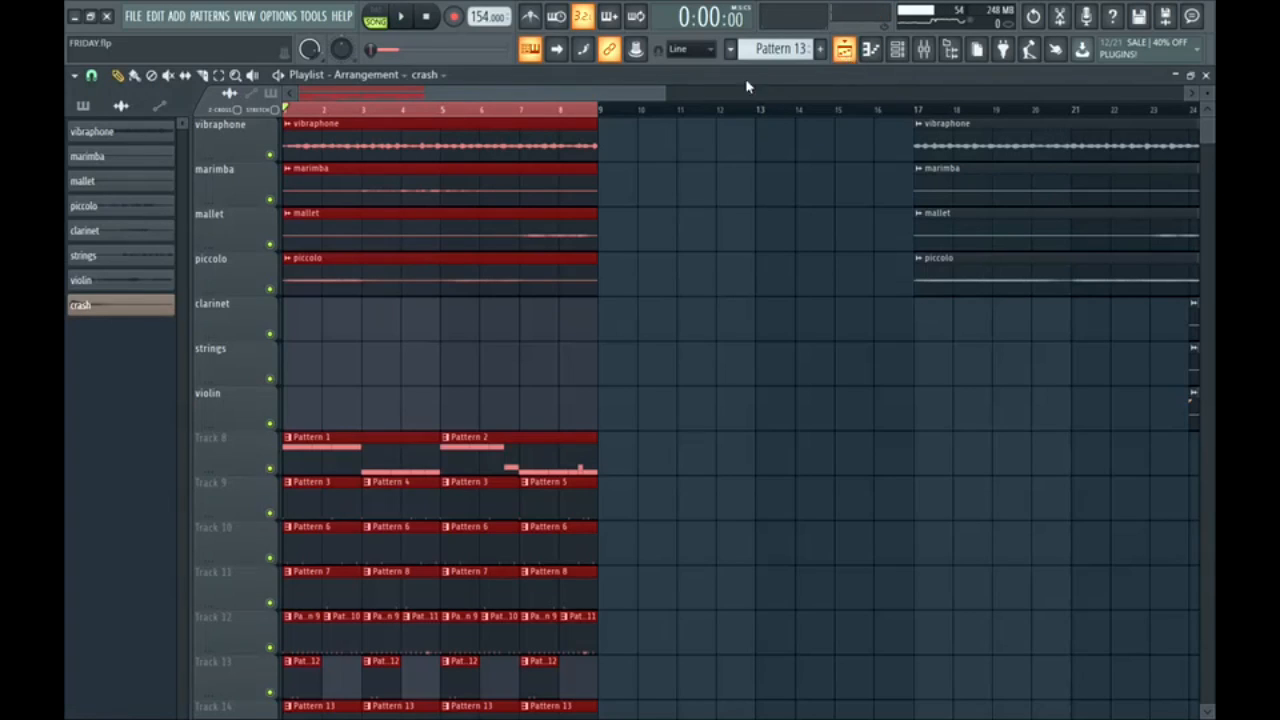
{"action": "key", "text": "space"}
{"action": "scroll", "coordinate": [451, 116], "scroll_direction": "down", "scroll_amount": 1}
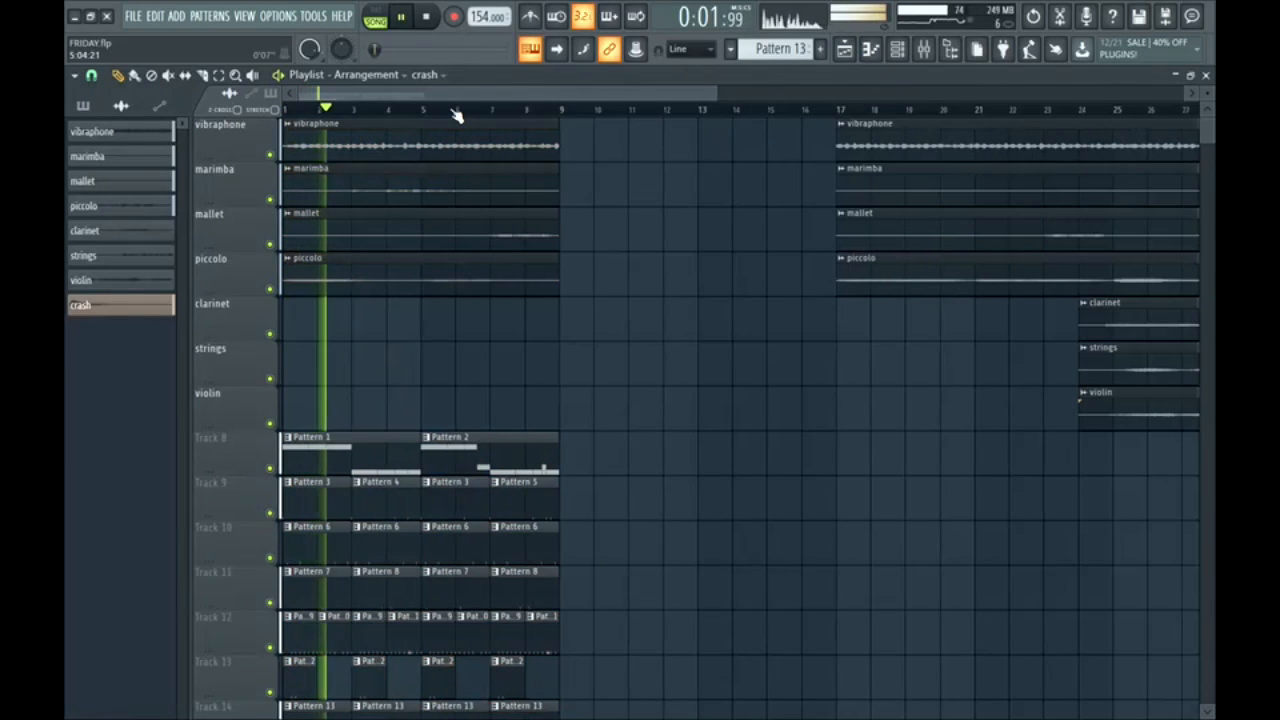
{"action": "scroll", "coordinate": [528, 246], "scroll_direction": "down", "scroll_amount": 3}
{"action": "key", "text": "space"}
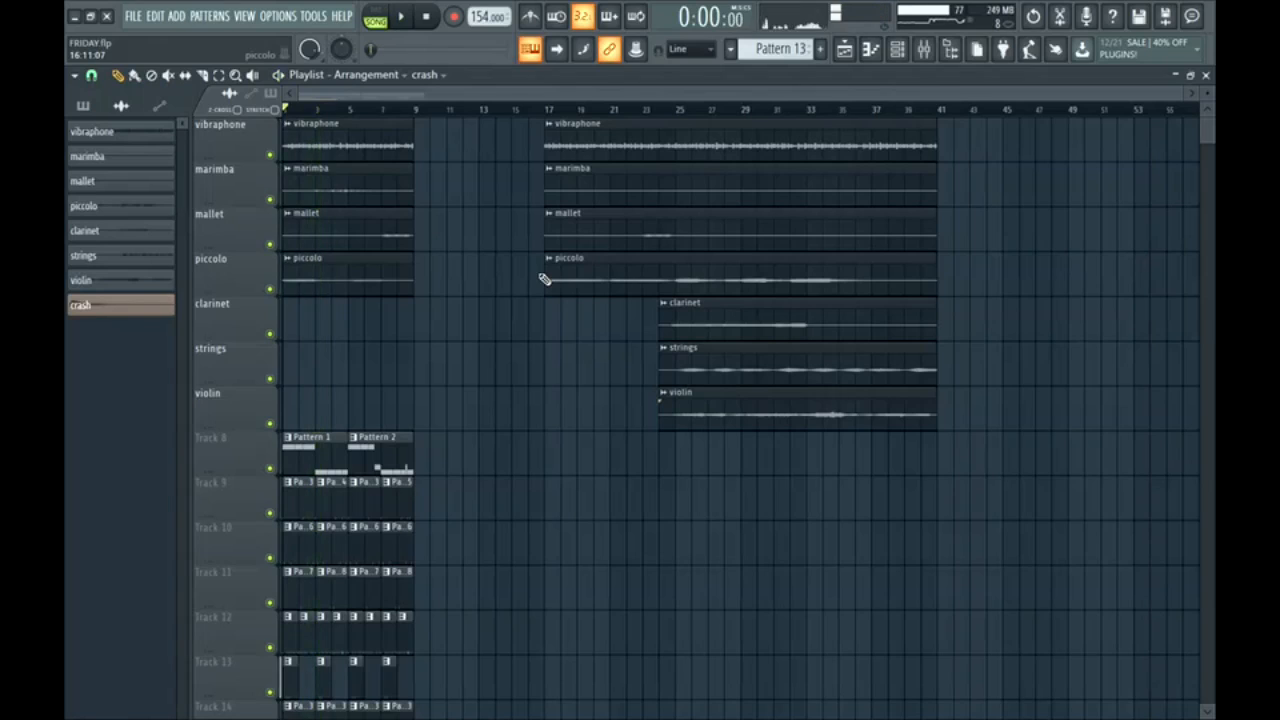
{"action": "scroll", "coordinate": [543, 278], "scroll_direction": "down", "scroll_amount": 5}
{"action": "scroll", "coordinate": [542, 282], "scroll_direction": "up", "scroll_amount": 5}
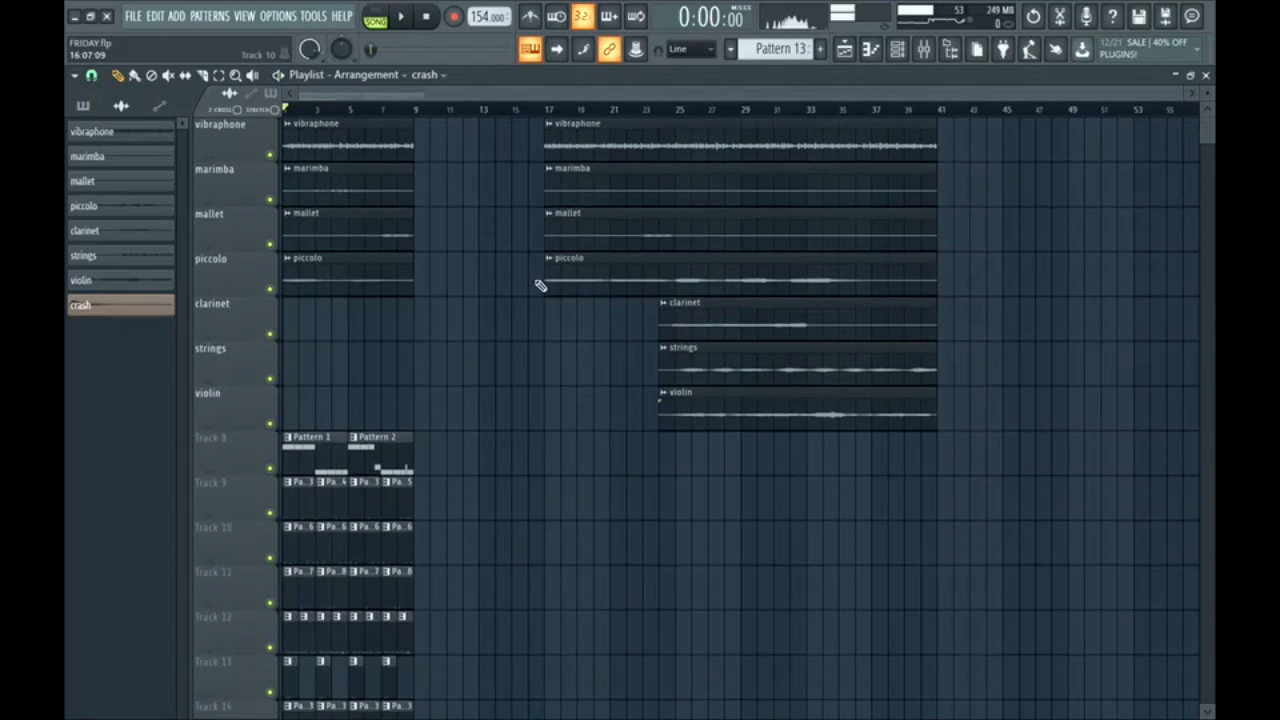
{"action": "scroll", "coordinate": [540, 278], "scroll_direction": "down", "scroll_amount": 3}
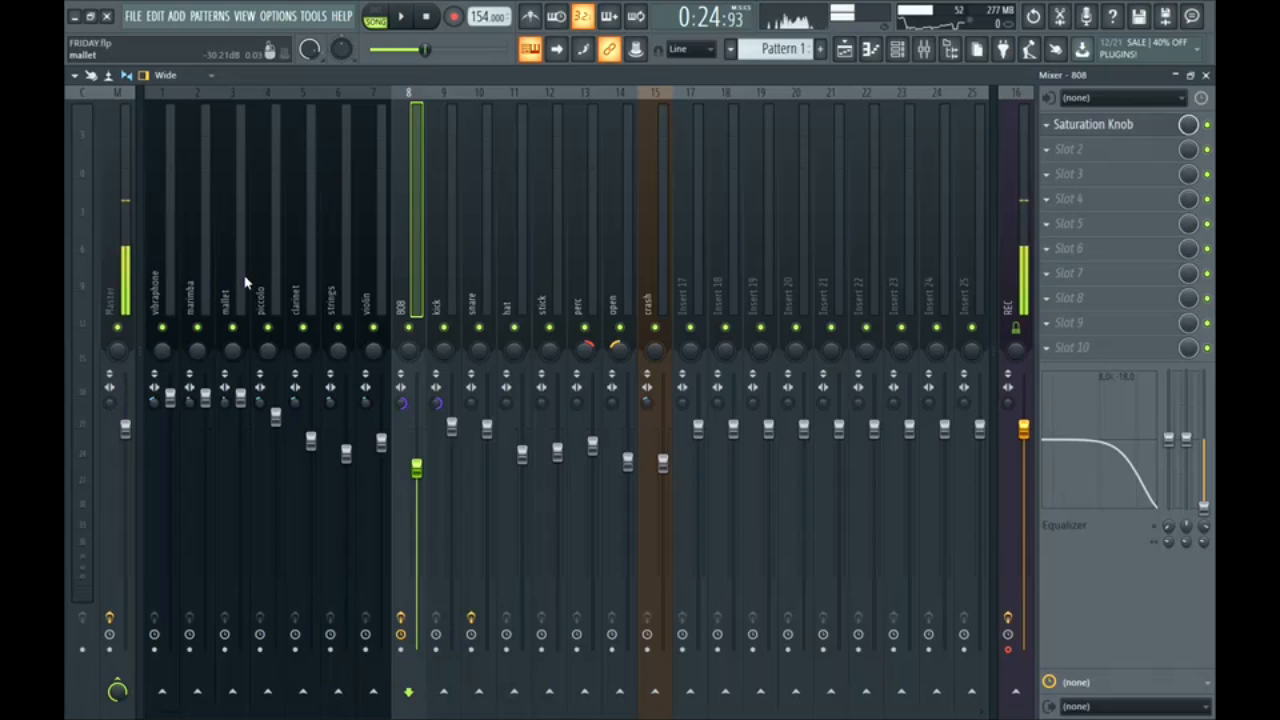
Step: Try merging the Master track's stereo separation by about 28% during playback, and reset it to its default
{"action": "left_click", "coordinate": [239, 287]}
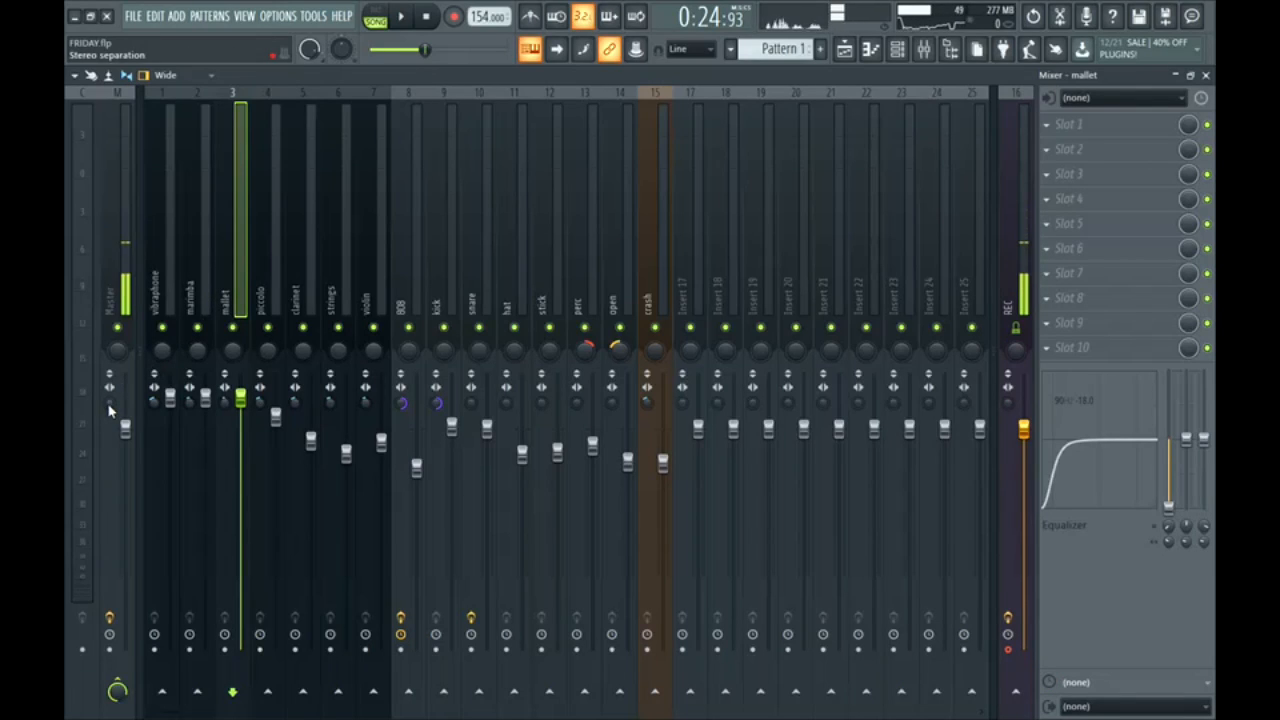
{"action": "left_click", "coordinate": [264, 261]}
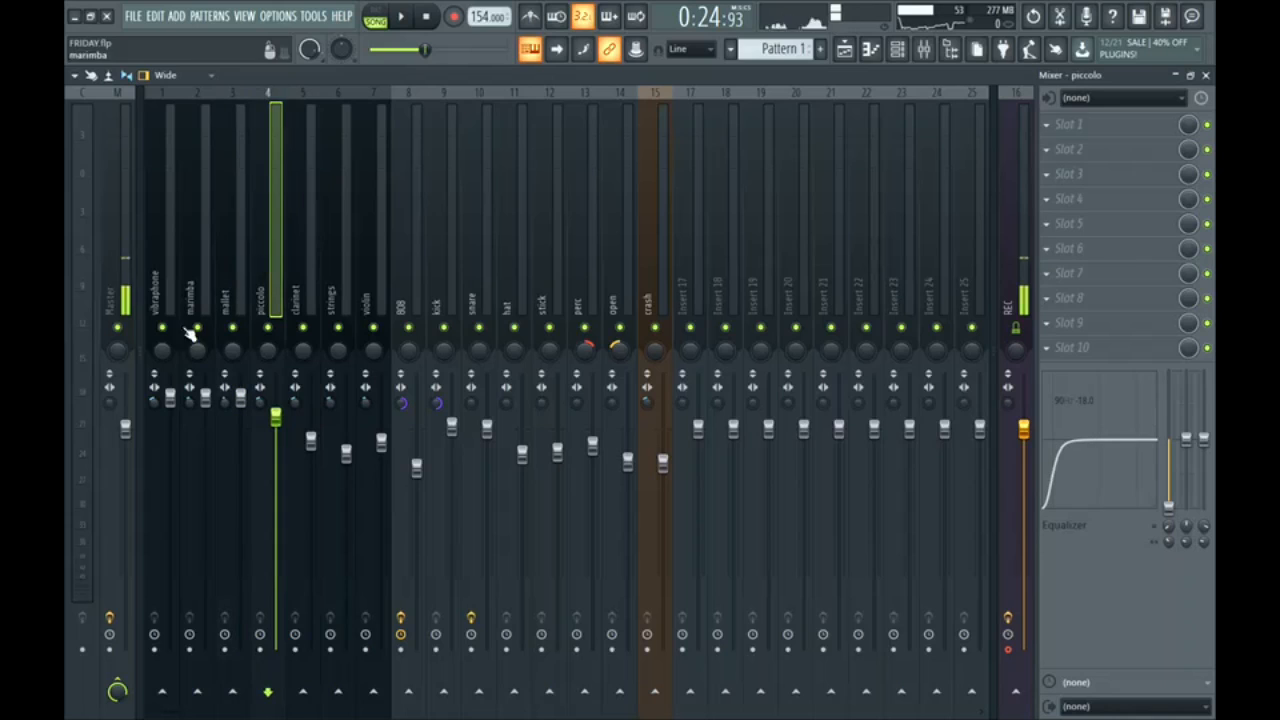
{"action": "left_click", "coordinate": [110, 412]}
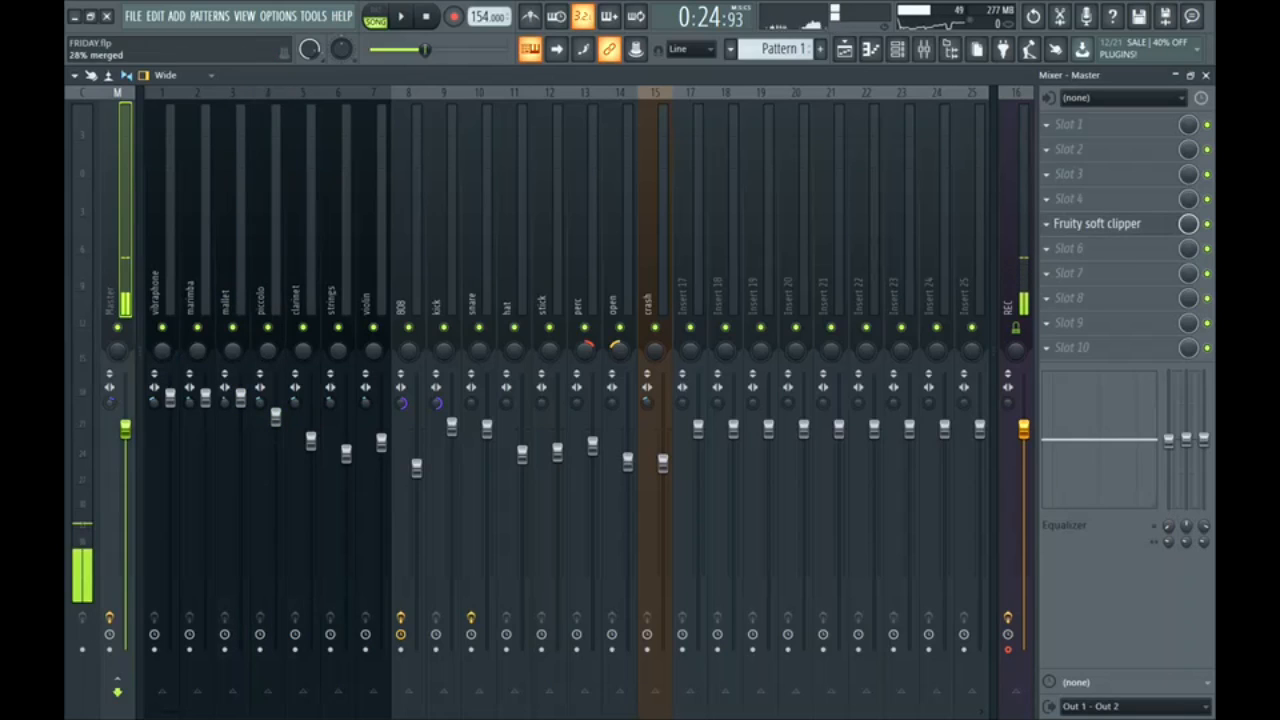
{"action": "key", "text": "space"}
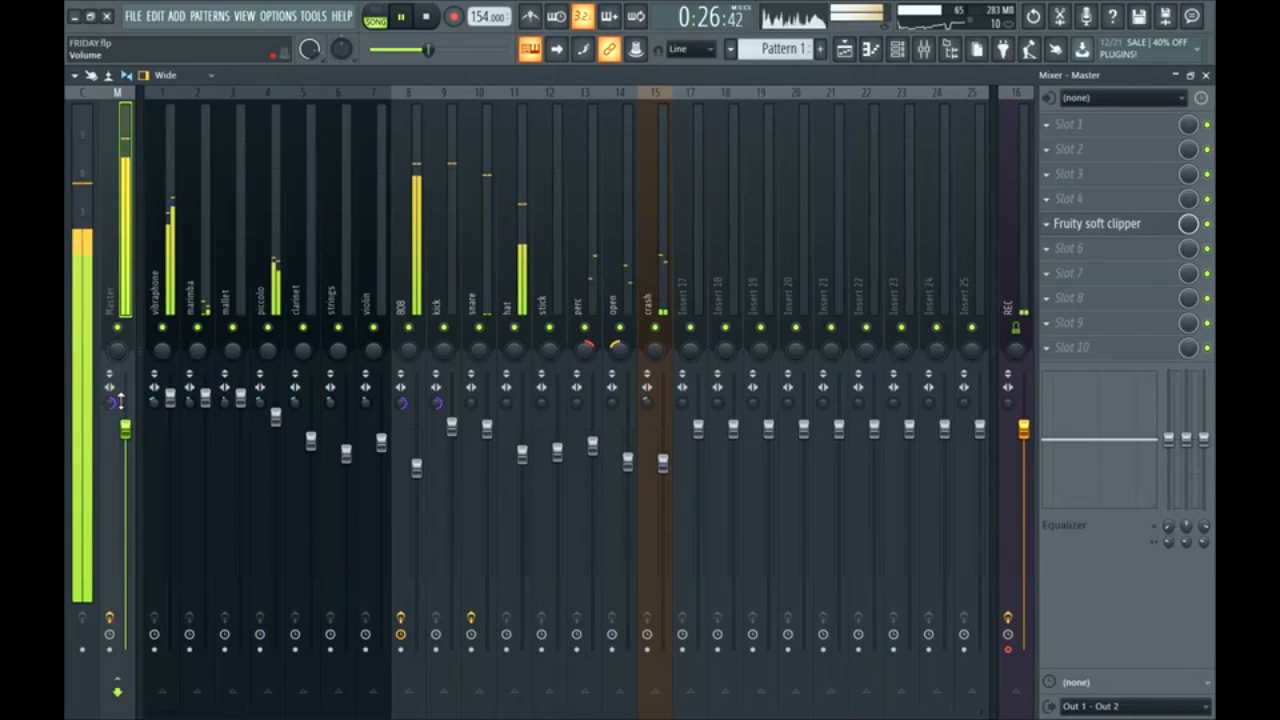
{"action": "right_click", "coordinate": [111, 403]}
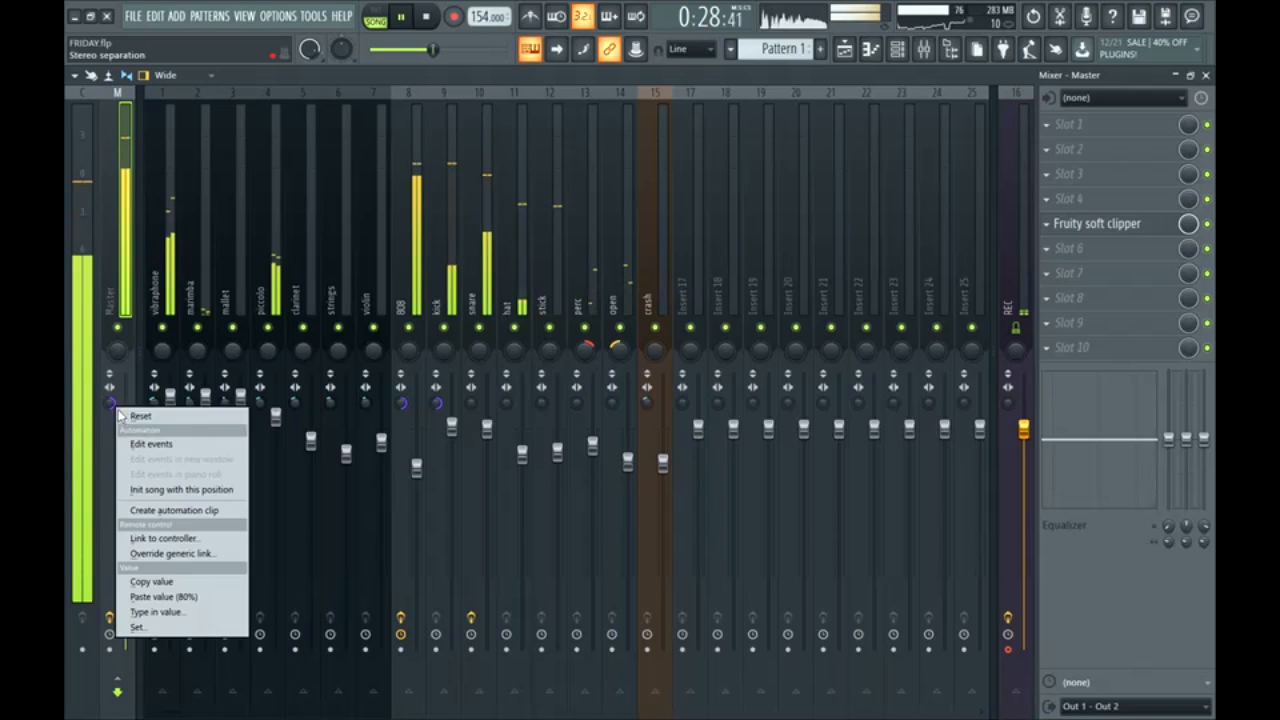
{"action": "left_click", "coordinate": [125, 420]}
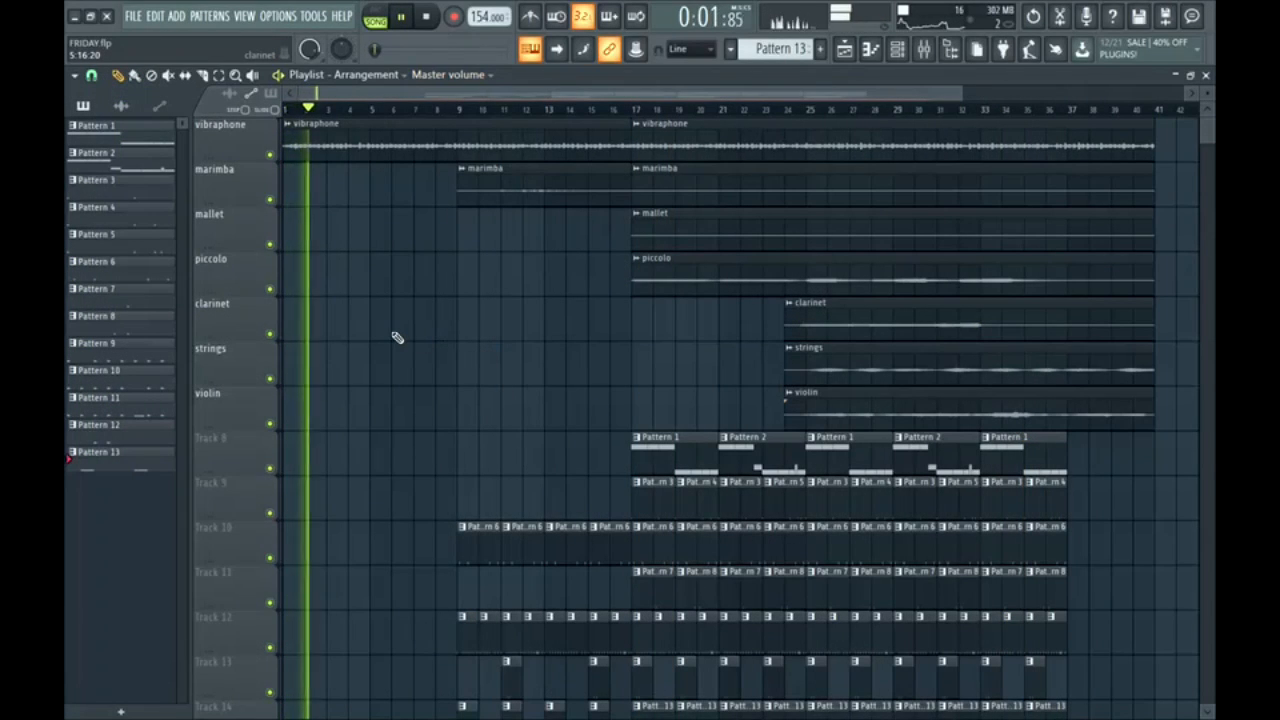
Step: Make Pattern 1 the active pattern, save the FRIDAY.flp project, and return to the playlist arrangement
{"action": "left_click", "coordinate": [845, 50]}
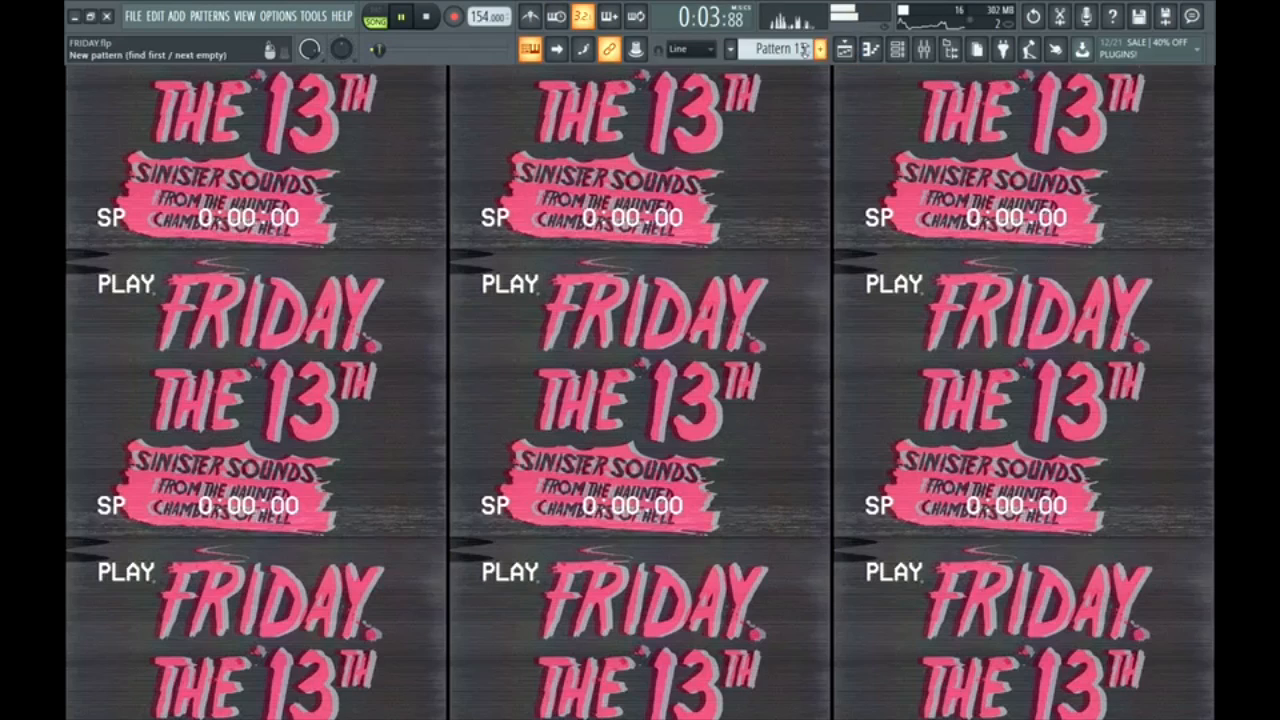
{"action": "scroll", "coordinate": [771, 56], "scroll_direction": "up", "scroll_amount": 7}
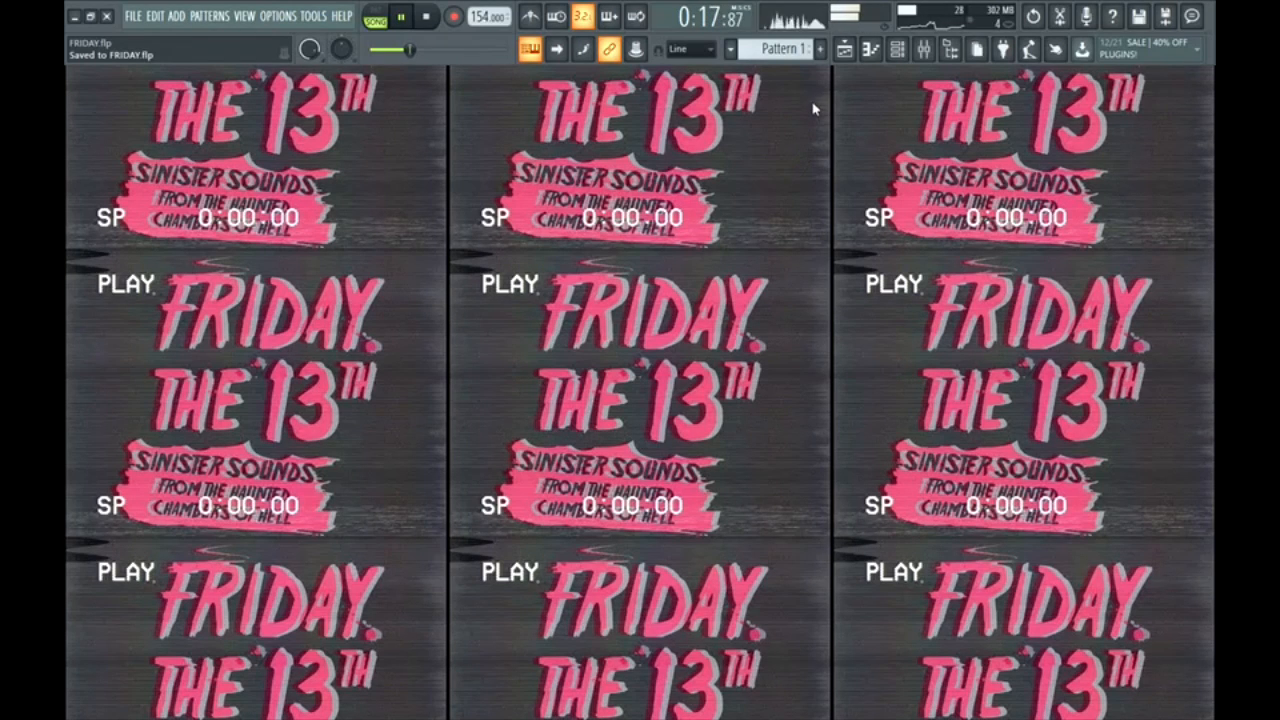
{"action": "left_click", "coordinate": [846, 54]}
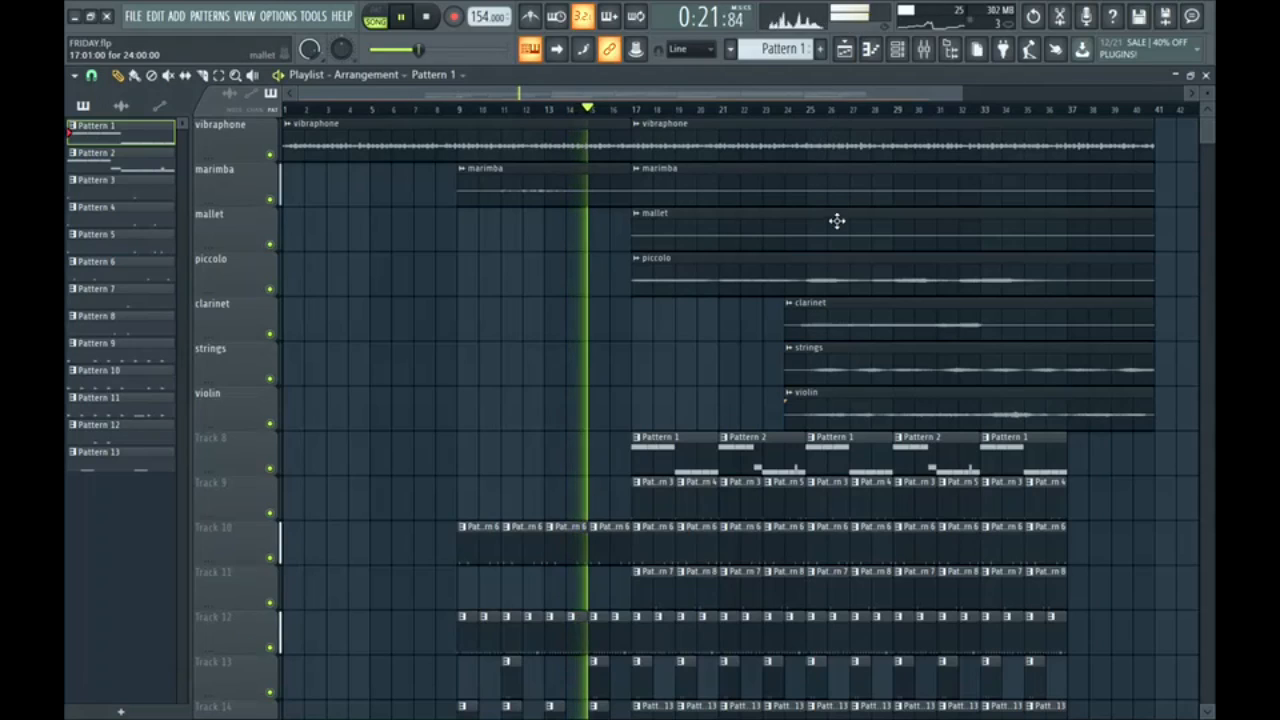